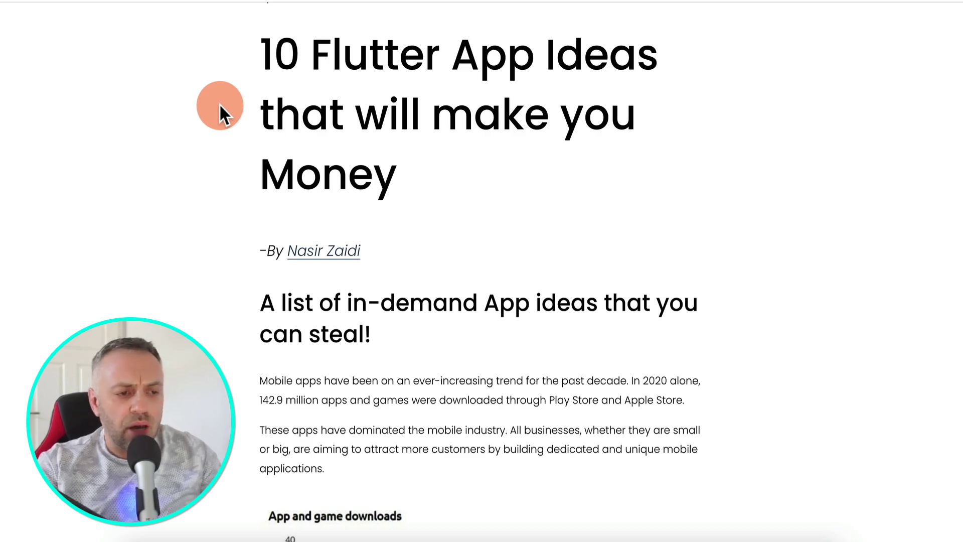
Step: Skim the article on Flutter app ideas and look at the Rent an Equipment App idea
{"action": "scroll", "coordinate": [219, 104], "scroll_direction": "down", "scroll_amount": 20}
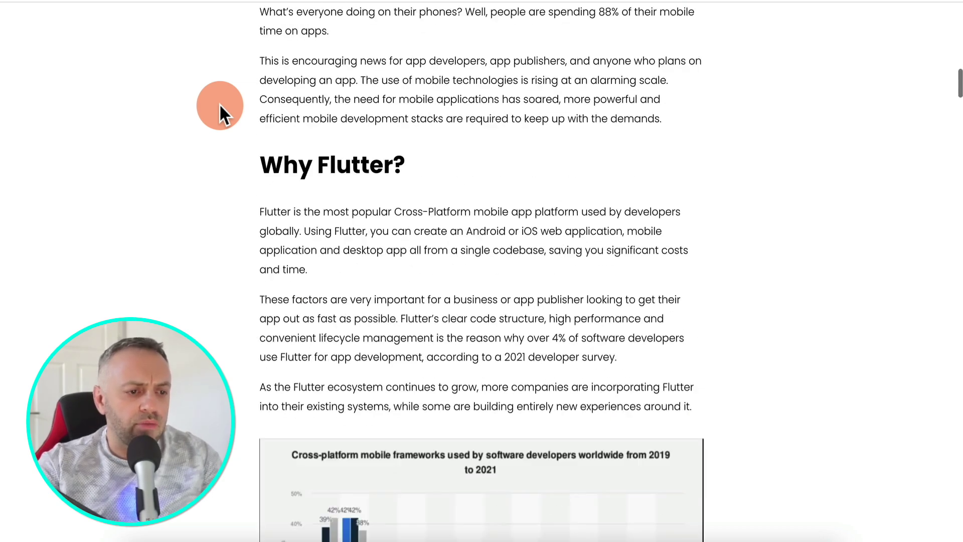
{"action": "scroll", "coordinate": [219, 105], "scroll_direction": "down", "scroll_amount": 20}
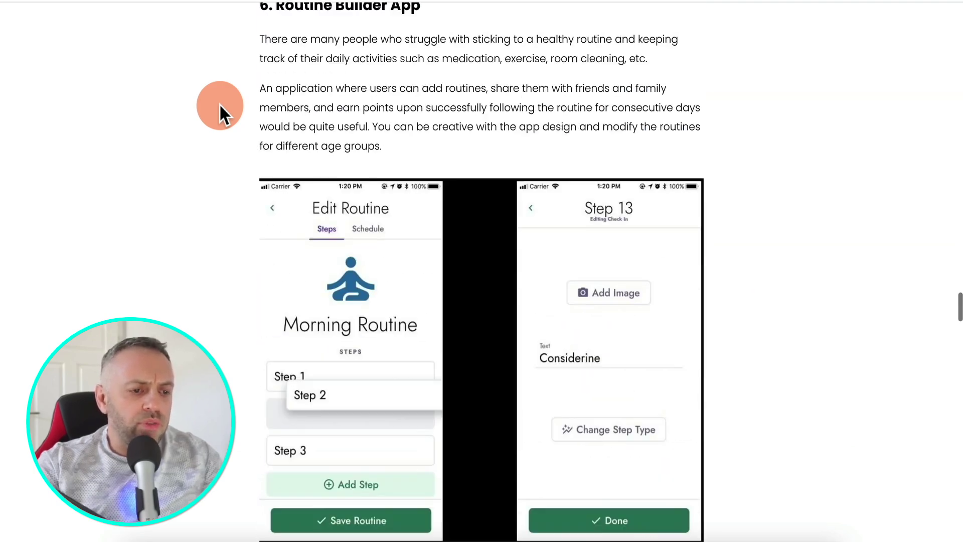
{"action": "scroll", "coordinate": [219, 105], "scroll_direction": "down", "scroll_amount": 20}
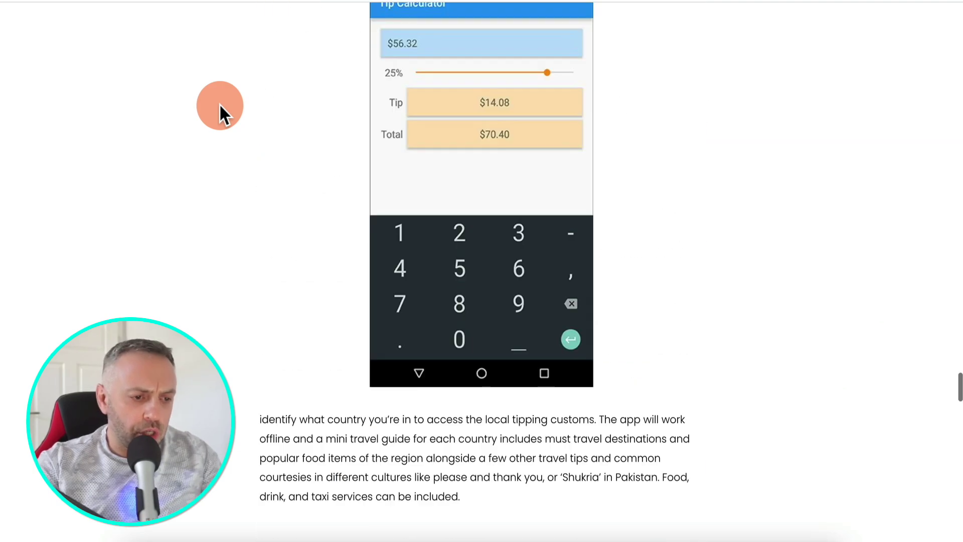
{"action": "scroll", "coordinate": [219, 105], "scroll_direction": "down", "scroll_amount": 20}
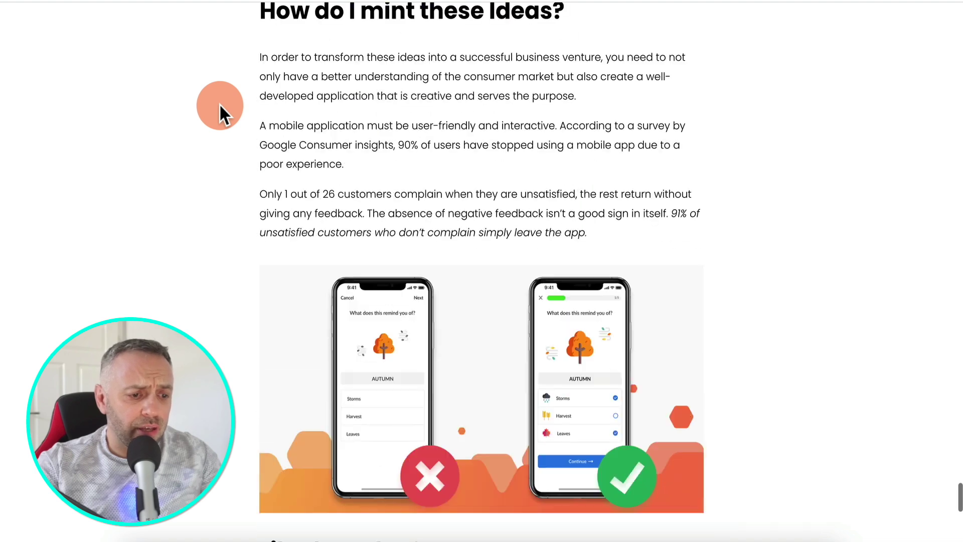
{"action": "scroll", "coordinate": [219, 105], "scroll_direction": "up", "scroll_amount": 20}
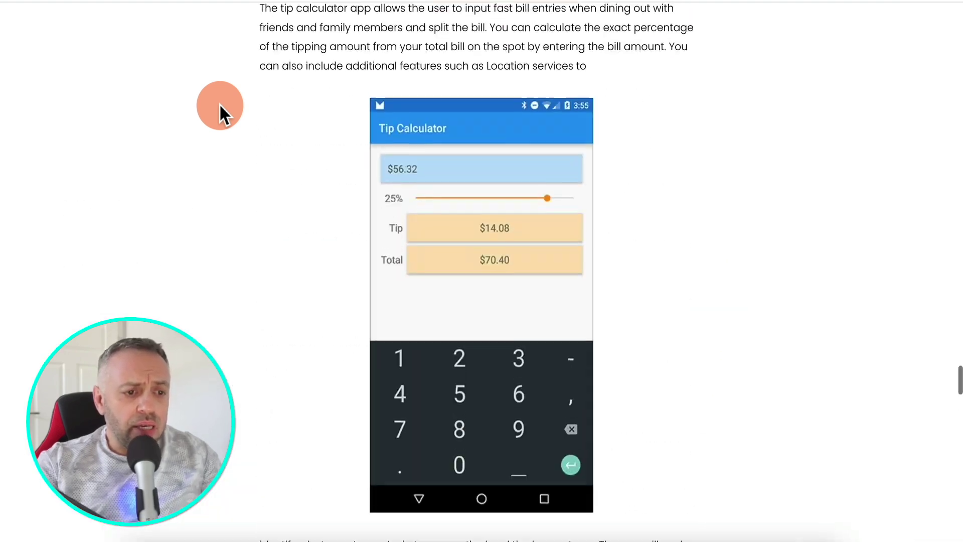
{"action": "scroll", "coordinate": [219, 104], "scroll_direction": "up", "scroll_amount": 6}
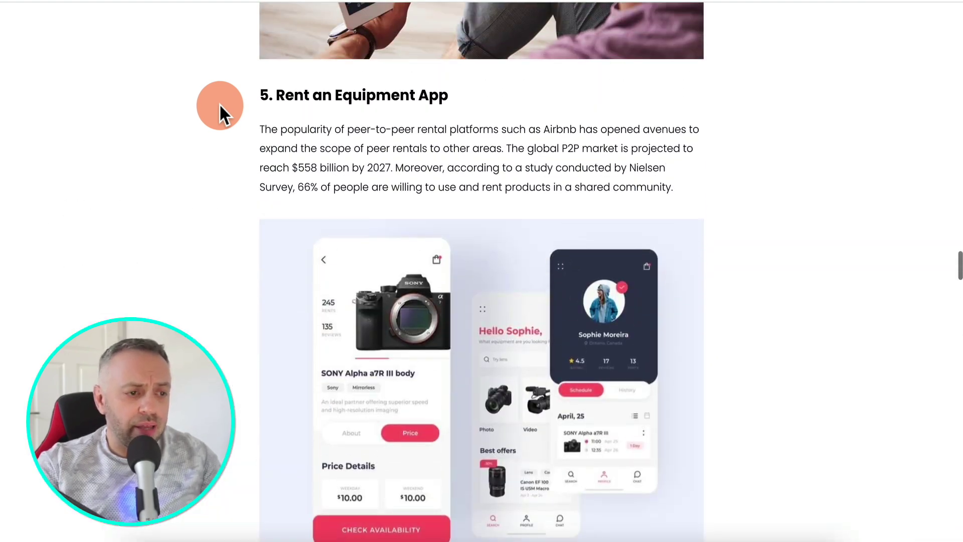
{"action": "scroll", "coordinate": [215, 125], "scroll_direction": "down", "scroll_amount": 1}
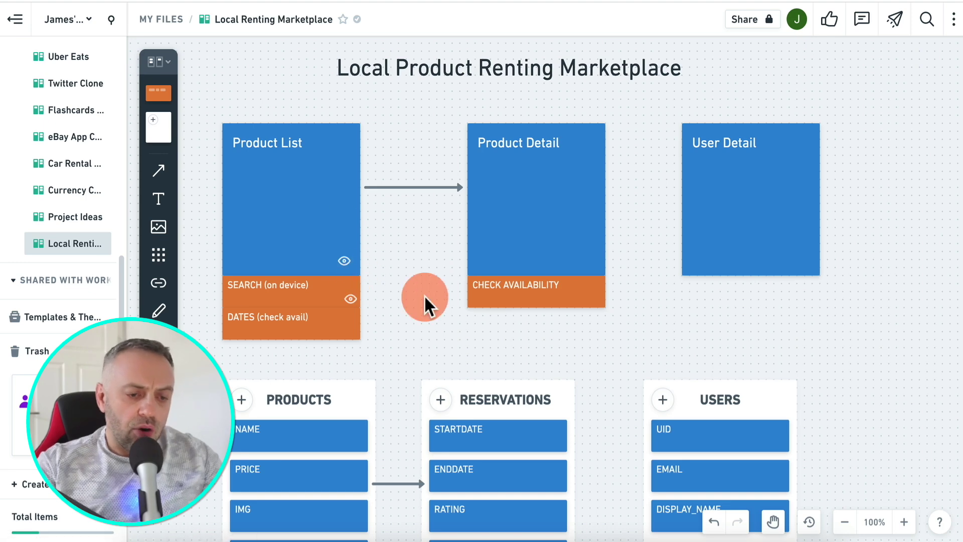
Step: Examine the Products, Reservations and Users data structures in the Local Renting Marketplace diagram
{"action": "scroll", "coordinate": [423, 294], "scroll_direction": "down", "scroll_amount": 3}
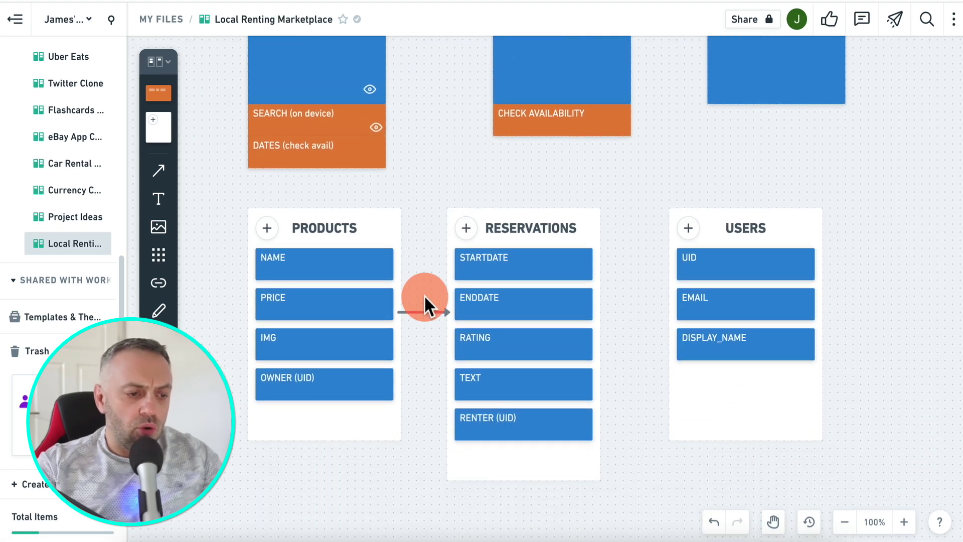
{"action": "scroll", "coordinate": [424, 298], "scroll_direction": "down", "scroll_amount": 2}
{"action": "scroll", "coordinate": [425, 297], "scroll_direction": "right", "scroll_amount": 2}
{"action": "scroll", "coordinate": [425, 297], "scroll_direction": "up", "scroll_amount": 2}
{"action": "scroll", "coordinate": [425, 298], "scroll_direction": "left", "scroll_amount": 2}
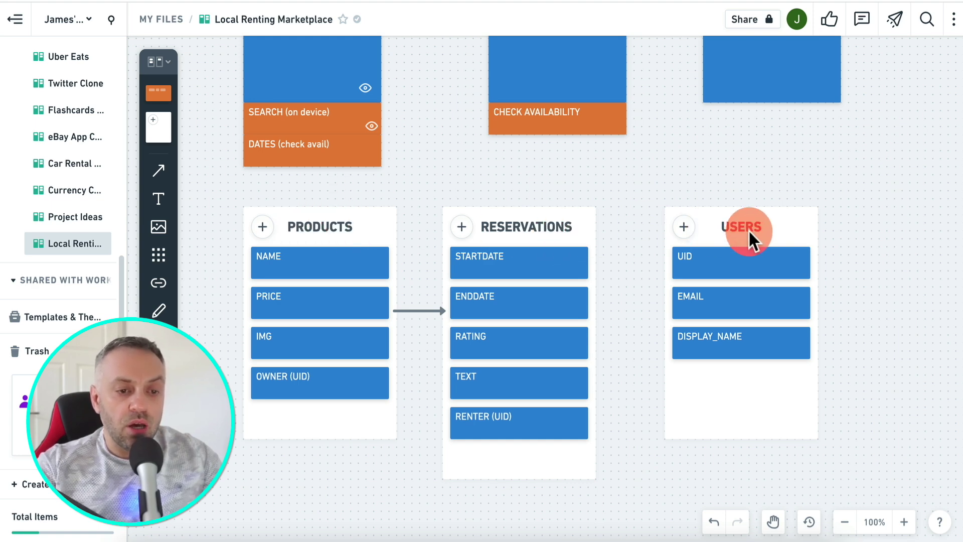
{"action": "mouse_move", "coordinate": [293, 269]}
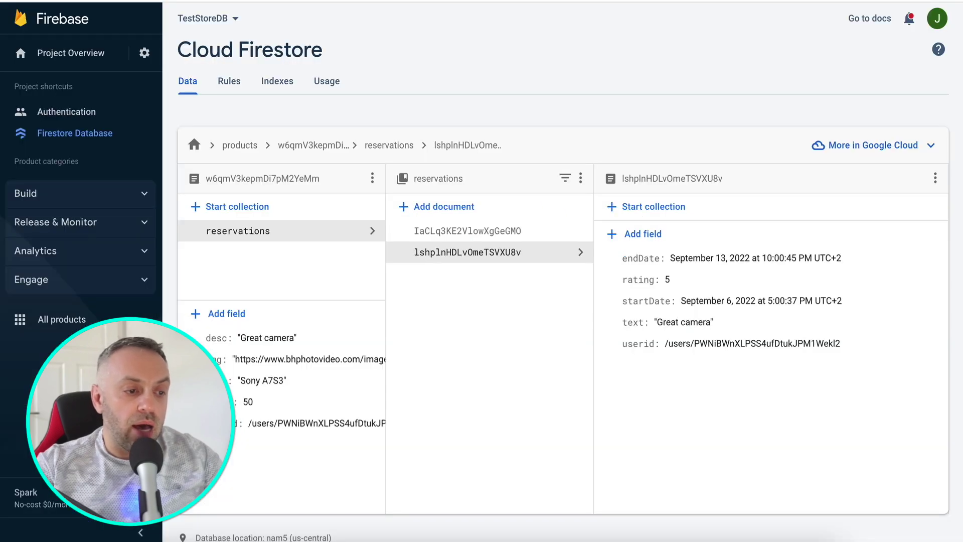
Step: In the Firebase console, inspect the fields of the documents in the Firestore users collection
{"action": "left_click", "coordinate": [408, 51]}
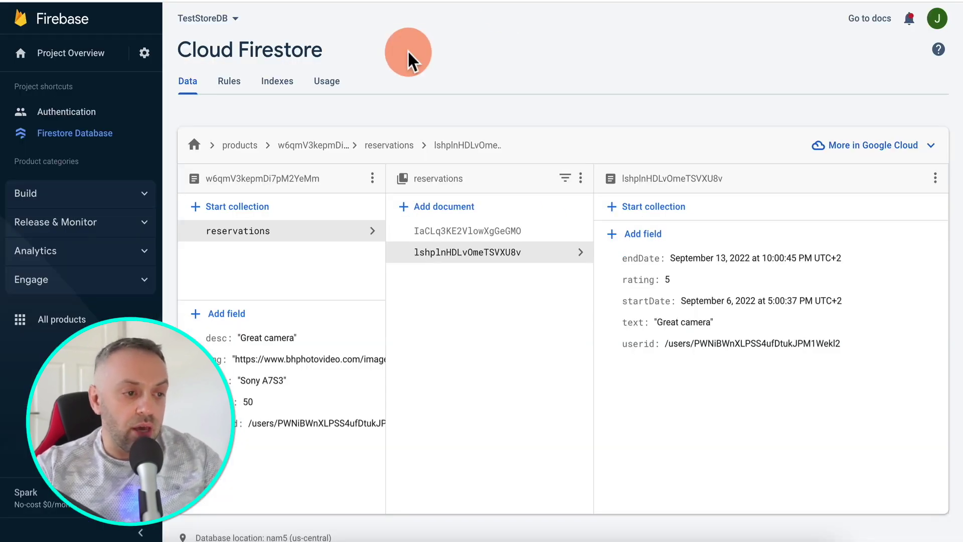
{"action": "left_click", "coordinate": [240, 145]}
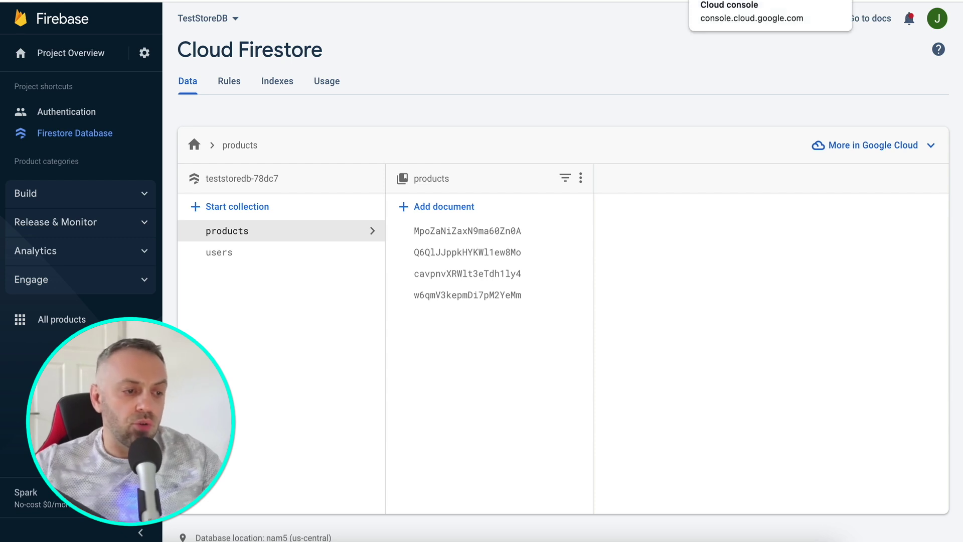
{"action": "left_click", "coordinate": [351, 254]}
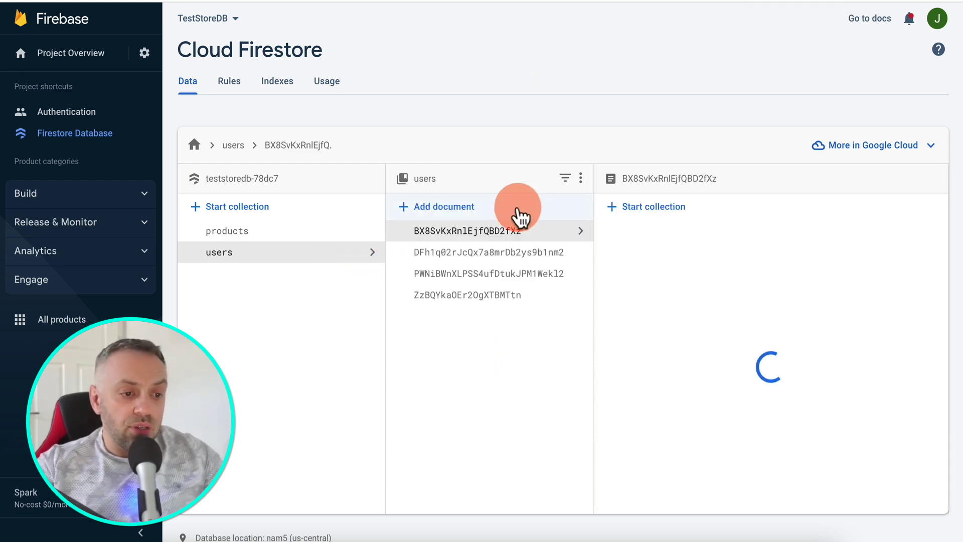
{"action": "left_click", "coordinate": [536, 252]}
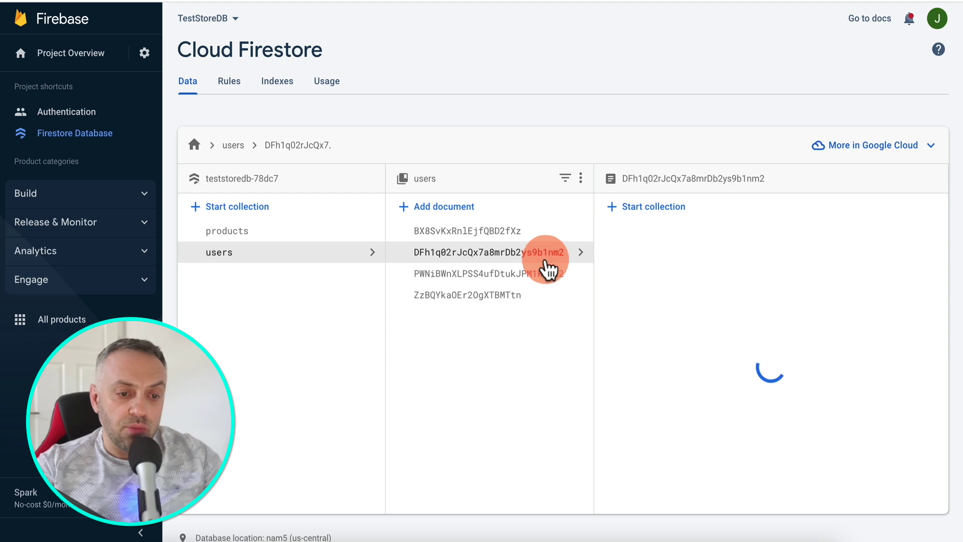
{"action": "left_click", "coordinate": [545, 273]}
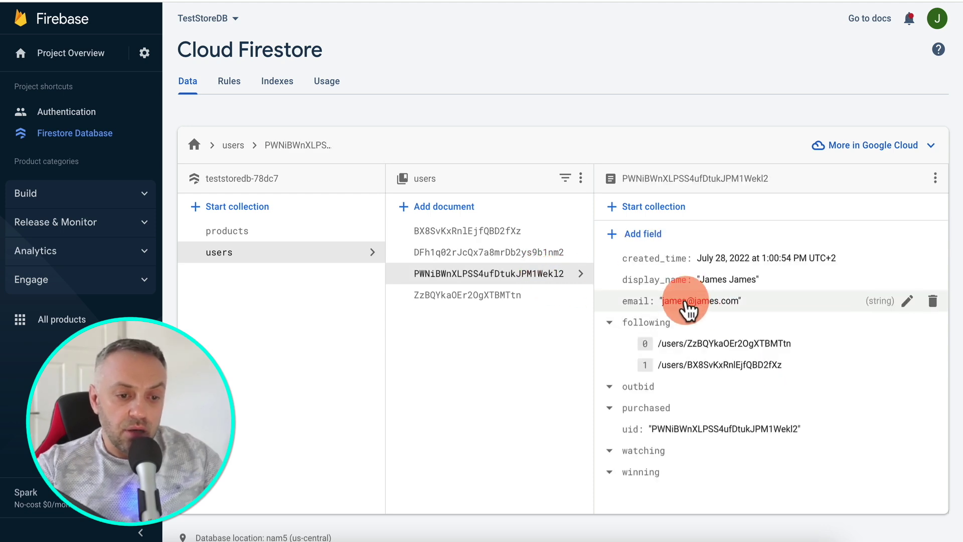
Step: Inspect the documents of the products collection, comparing their desc, img, name, price and userid fields
{"action": "left_click", "coordinate": [312, 235]}
{"action": "left_click", "coordinate": [457, 233]}
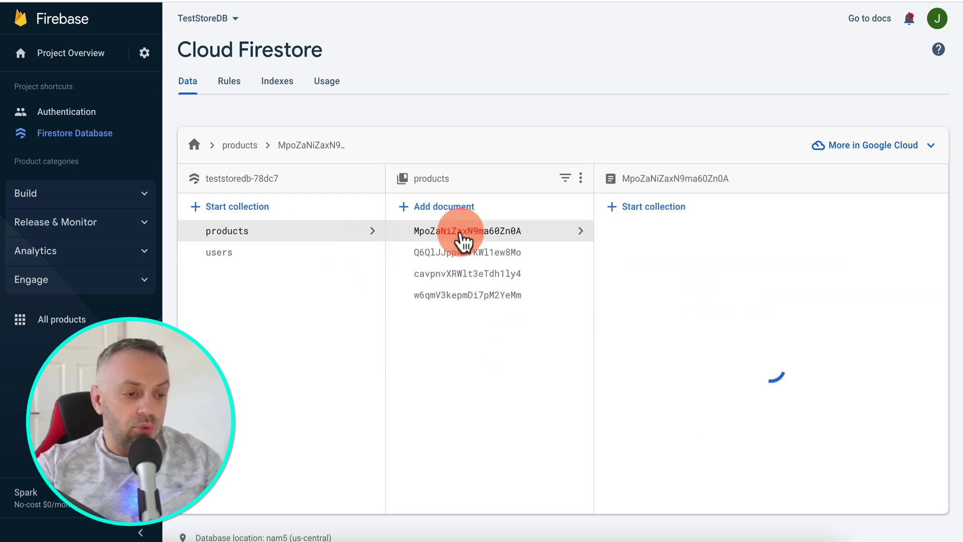
{"action": "left_click", "coordinate": [500, 253]}
{"action": "left_click", "coordinate": [499, 281]}
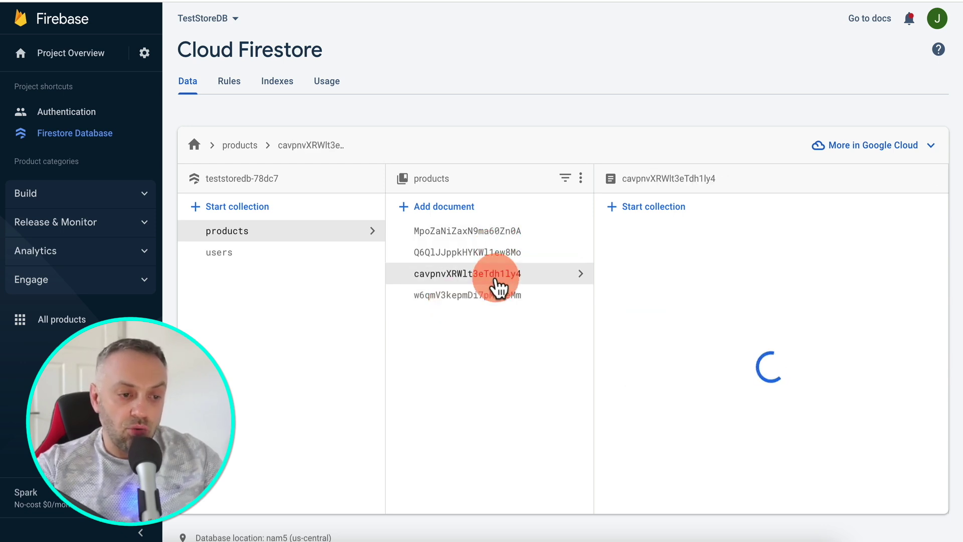
{"action": "left_click", "coordinate": [499, 302]}
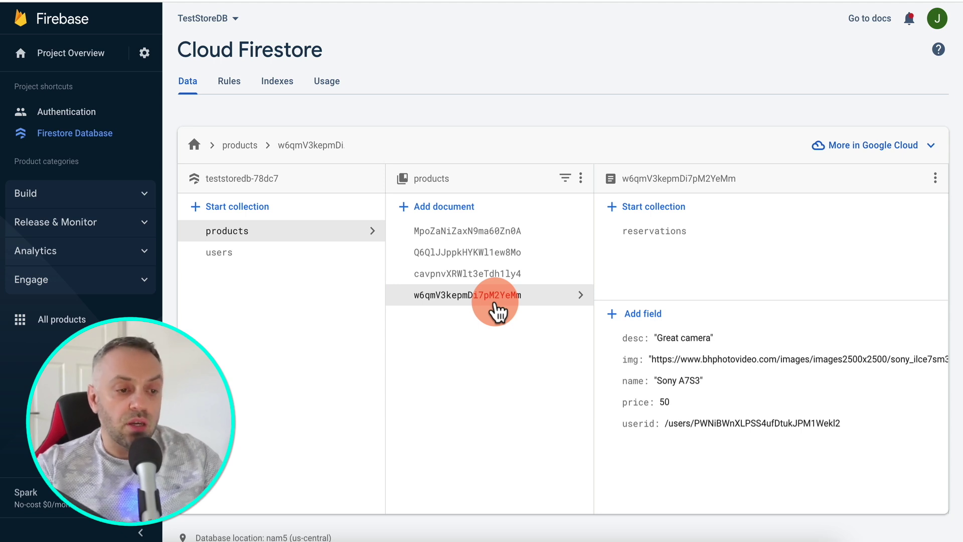
{"action": "left_click", "coordinate": [517, 233]}
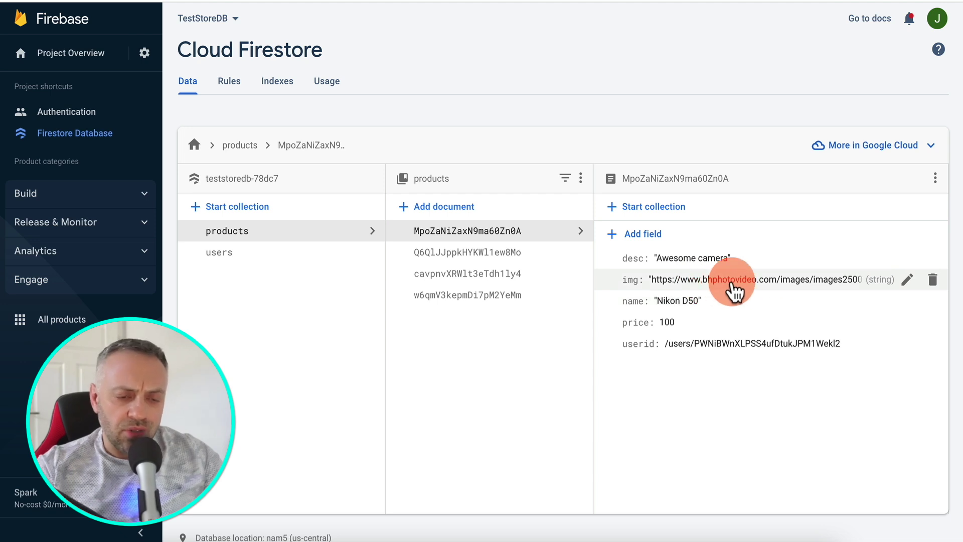
{"action": "left_click", "coordinate": [513, 261]}
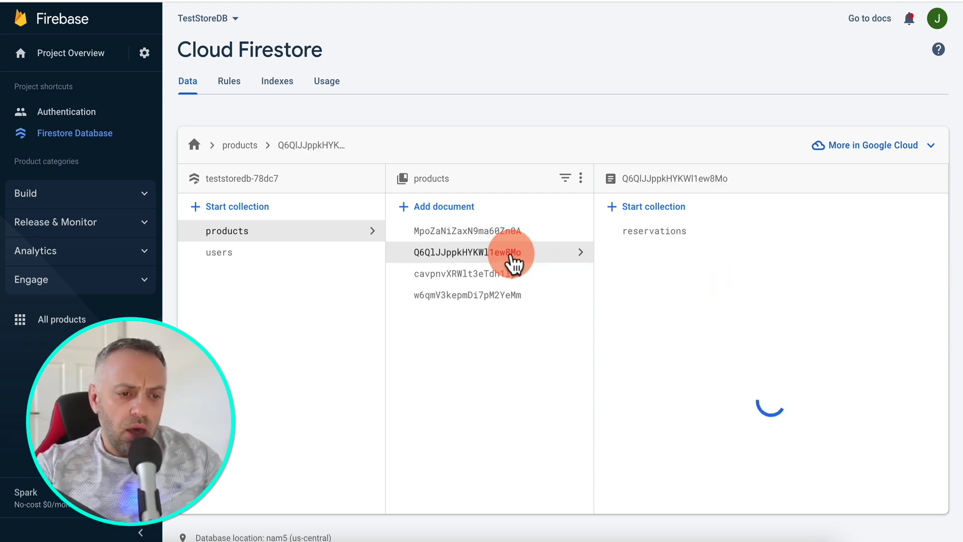
{"action": "left_click", "coordinate": [509, 299]}
{"action": "left_click", "coordinate": [517, 253]}
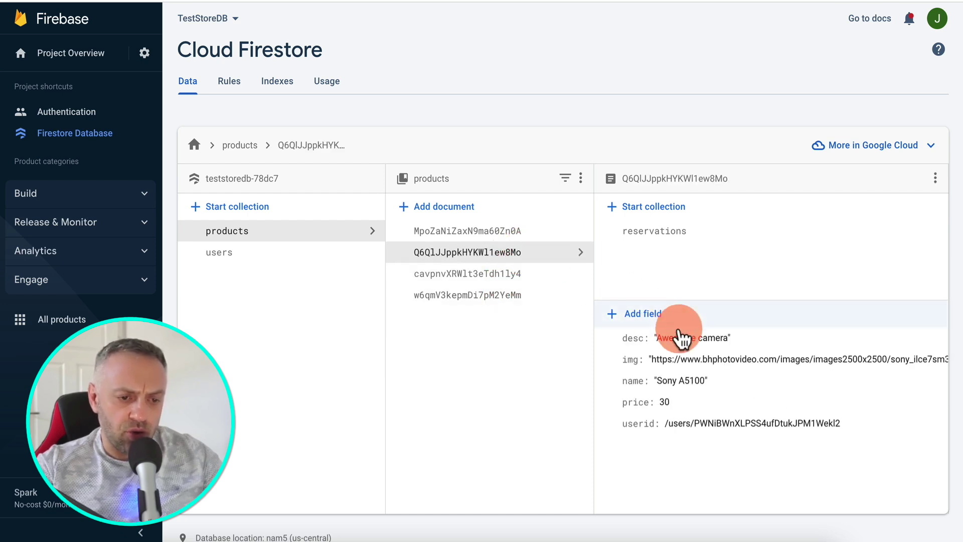
Step: Open the reservations subcollection of the Sony A7S3 product and inspect the fields of both reservation documents
{"action": "left_click", "coordinate": [525, 300]}
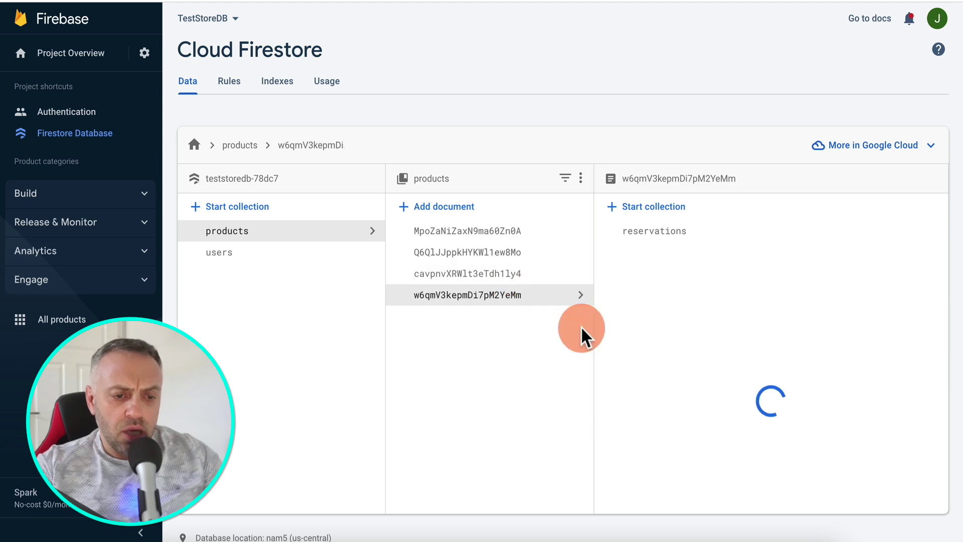
{"action": "left_click", "coordinate": [662, 233]}
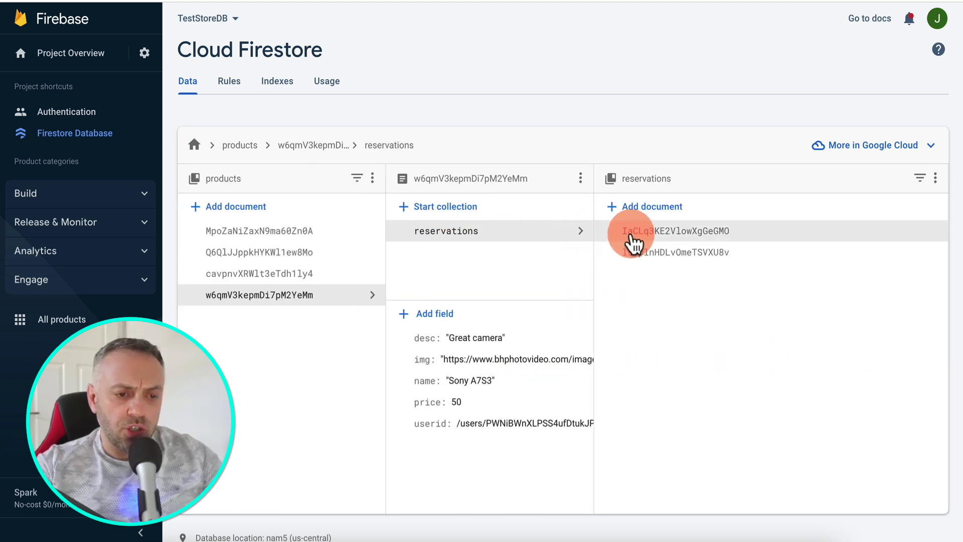
{"action": "left_click", "coordinate": [641, 237]}
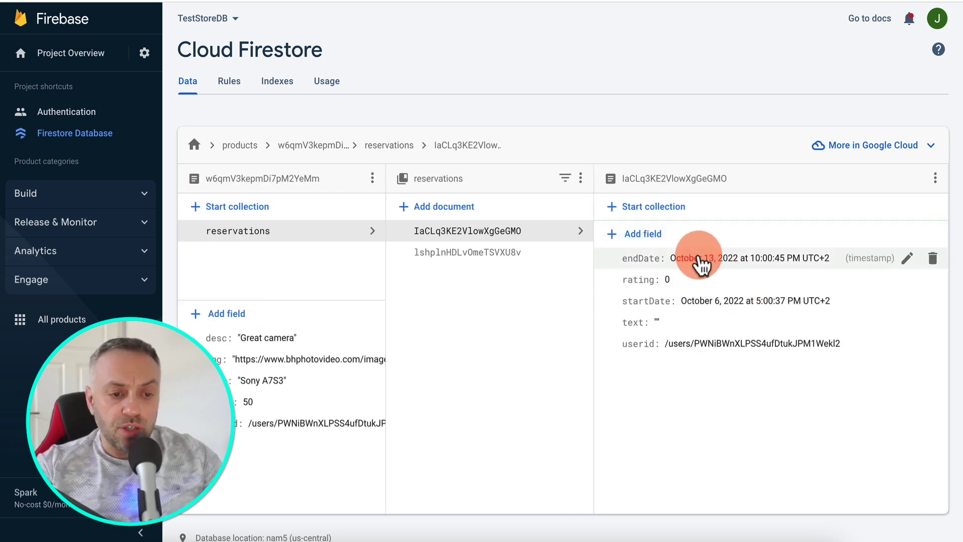
{"action": "left_click", "coordinate": [515, 254]}
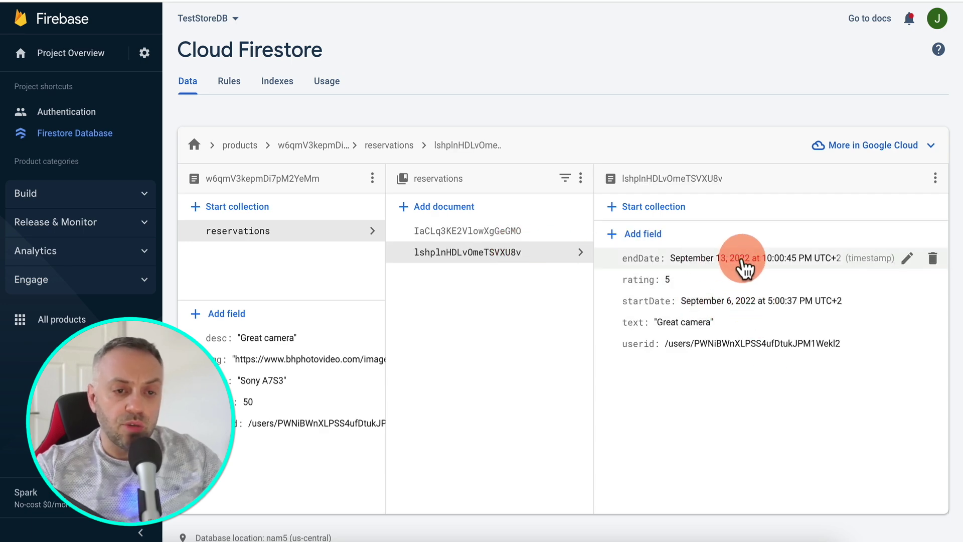
Step: Go back to the products collection and inspect the reservations subcollection of the Sony A5100 product
{"action": "left_click", "coordinate": [311, 147]}
{"action": "left_click", "coordinate": [431, 253]}
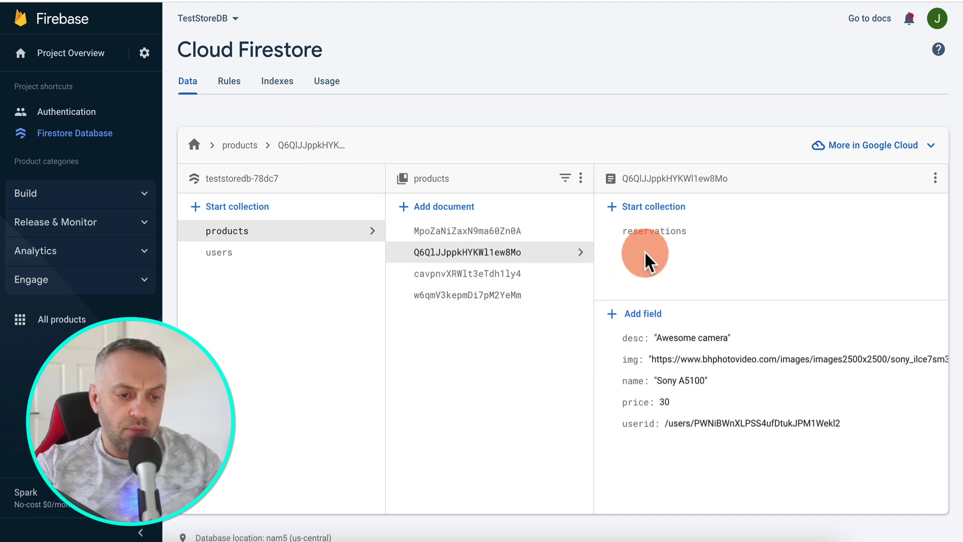
{"action": "left_click", "coordinate": [695, 233]}
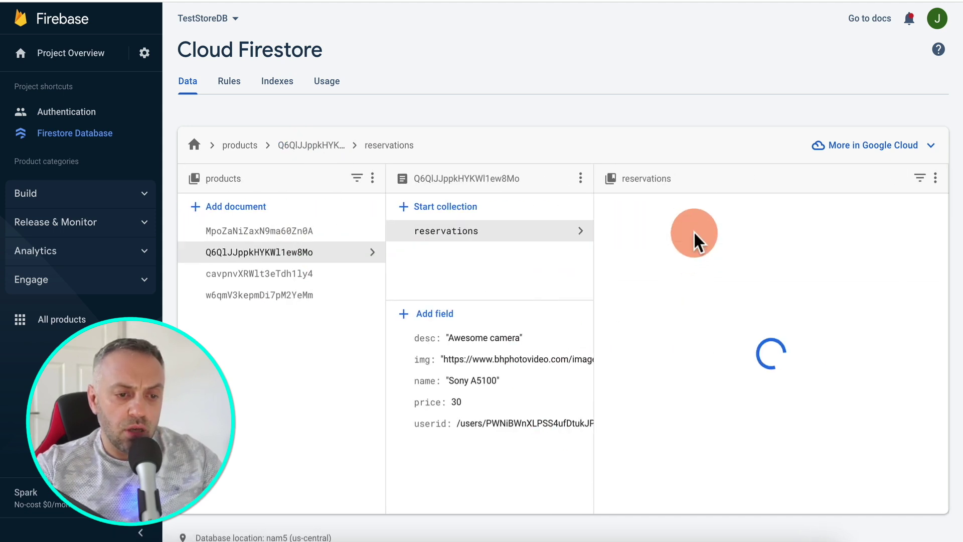
{"action": "left_click", "coordinate": [667, 232]}
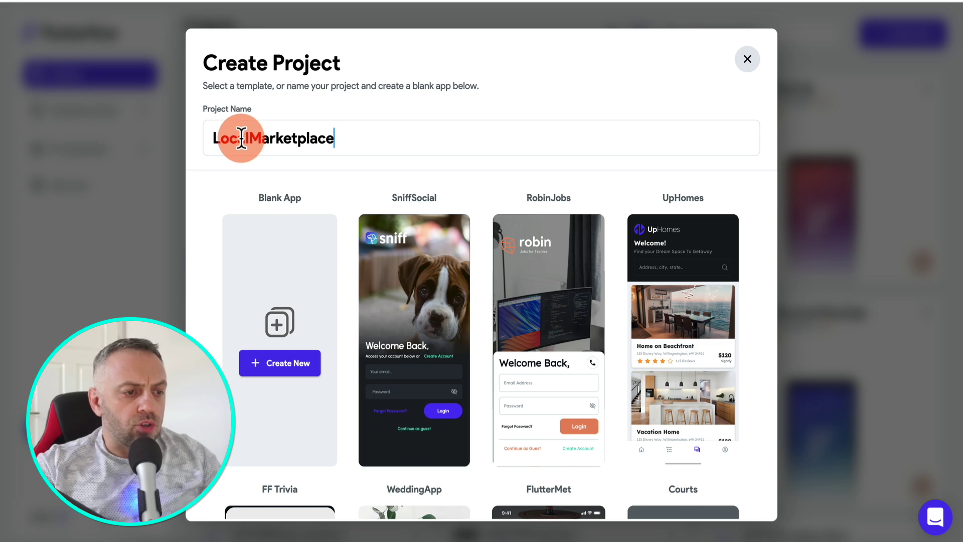
Step: In FlutterFlow, create a blank project named LocalMarketplace and continue to its Firebase setup
{"action": "left_click", "coordinate": [345, 131]}
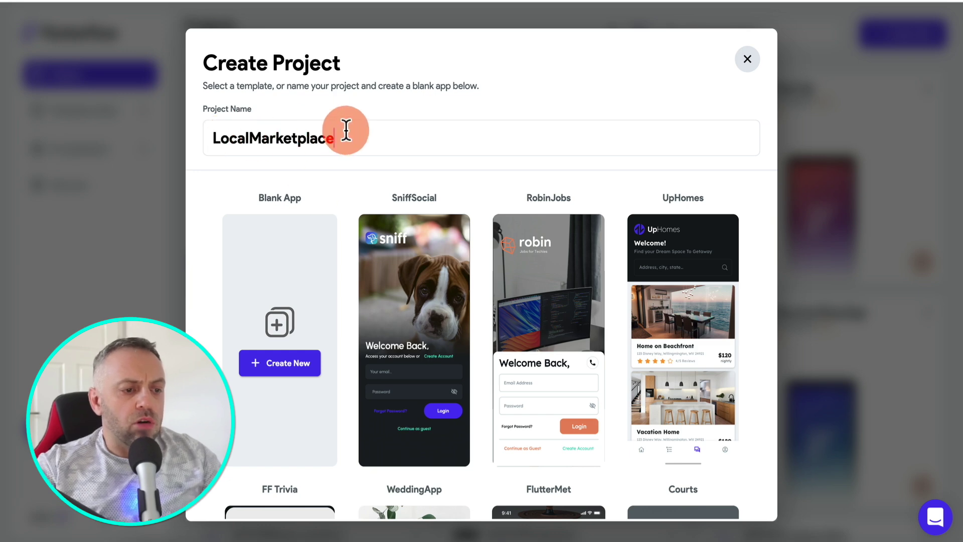
{"action": "left_click", "coordinate": [293, 371]}
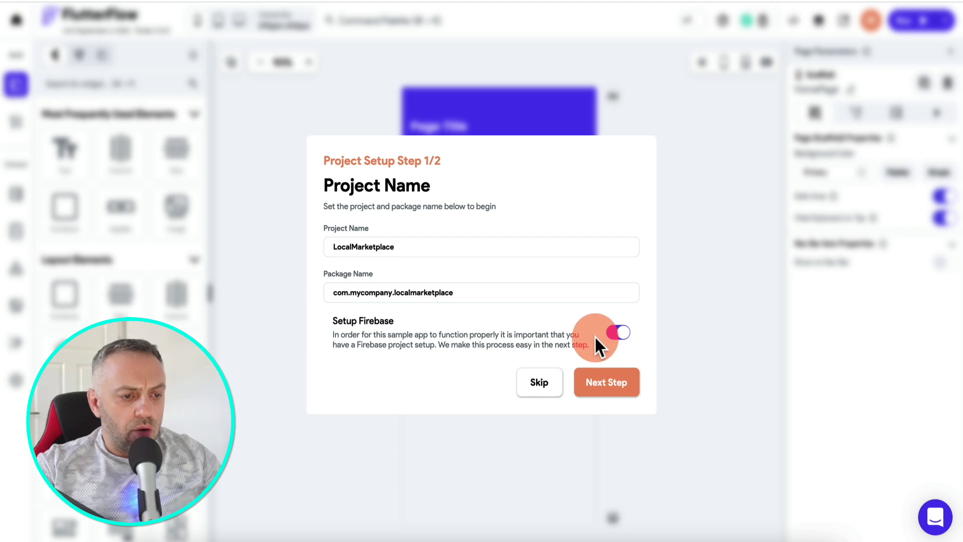
{"action": "left_click", "coordinate": [618, 391]}
Step: Connect the Firebase project teststoredb-78dc7 and enable authentication and automatic user collection creation
{"action": "left_click", "coordinate": [488, 206]}
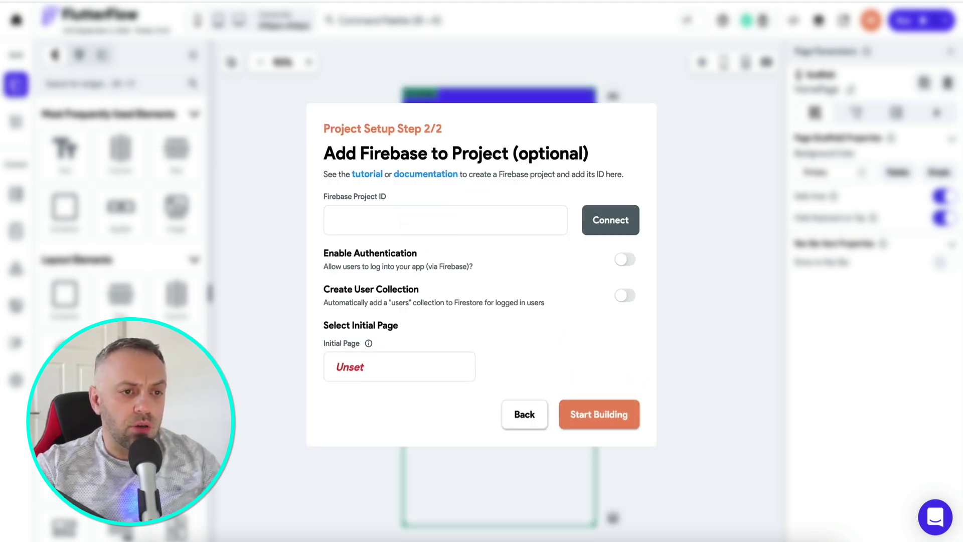
{"action": "left_click", "coordinate": [632, 282]}
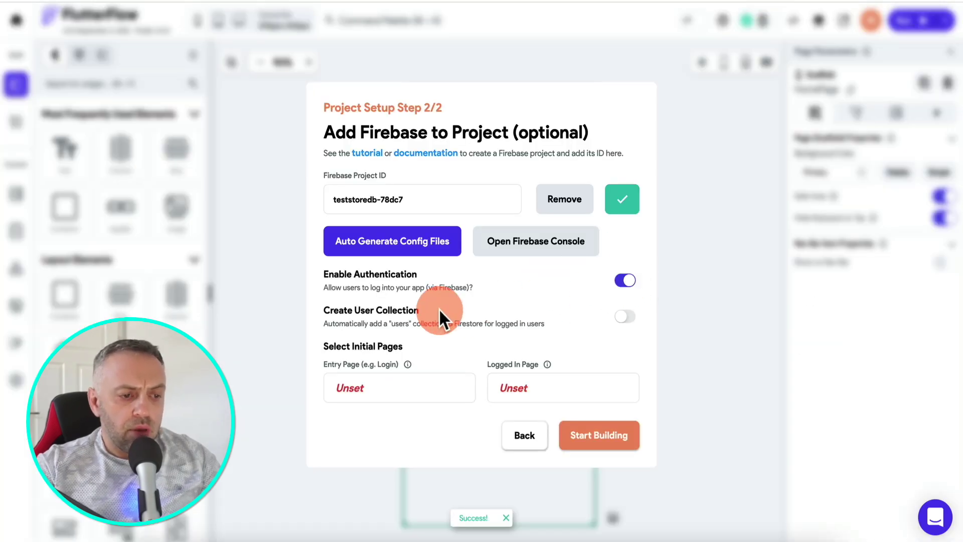
{"action": "left_click", "coordinate": [630, 318]}
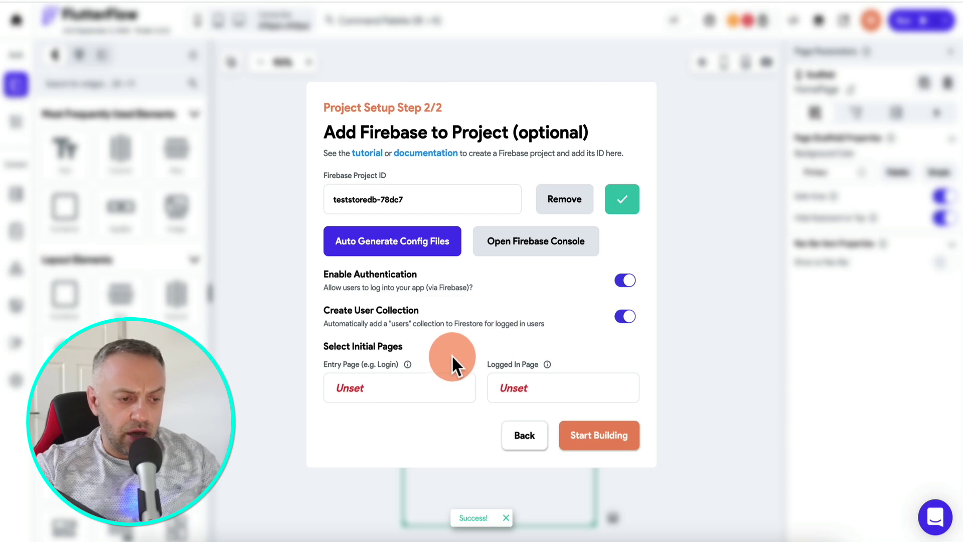
Step: Create the entry page as Login from the Authenticate Solo Alt template, using the project's own theme
{"action": "left_click", "coordinate": [397, 394]}
{"action": "type", "text": "Login"}
{"action": "left_click", "coordinate": [312, 170]}
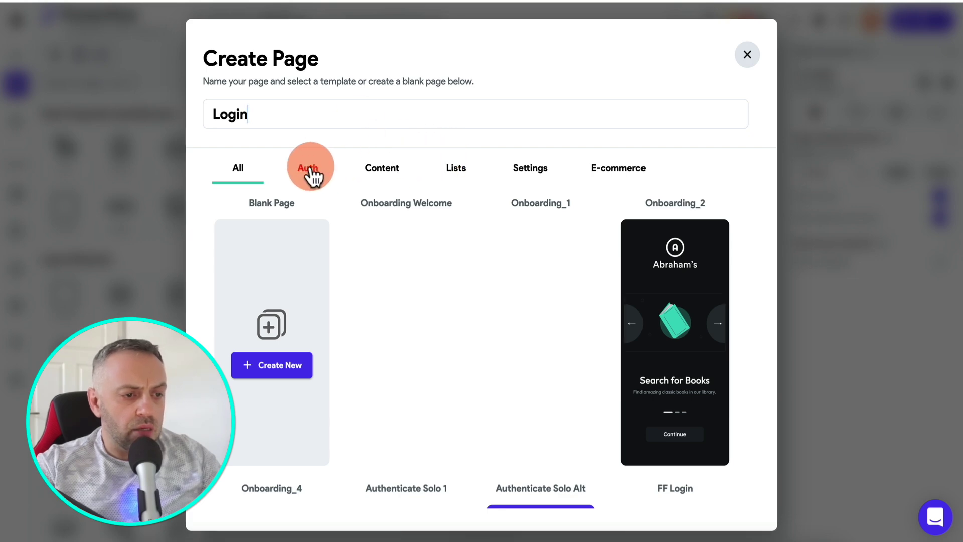
{"action": "scroll", "coordinate": [361, 305], "scroll_direction": "down", "scroll_amount": 8}
{"action": "scroll", "coordinate": [412, 305], "scroll_direction": "up", "scroll_amount": 2}
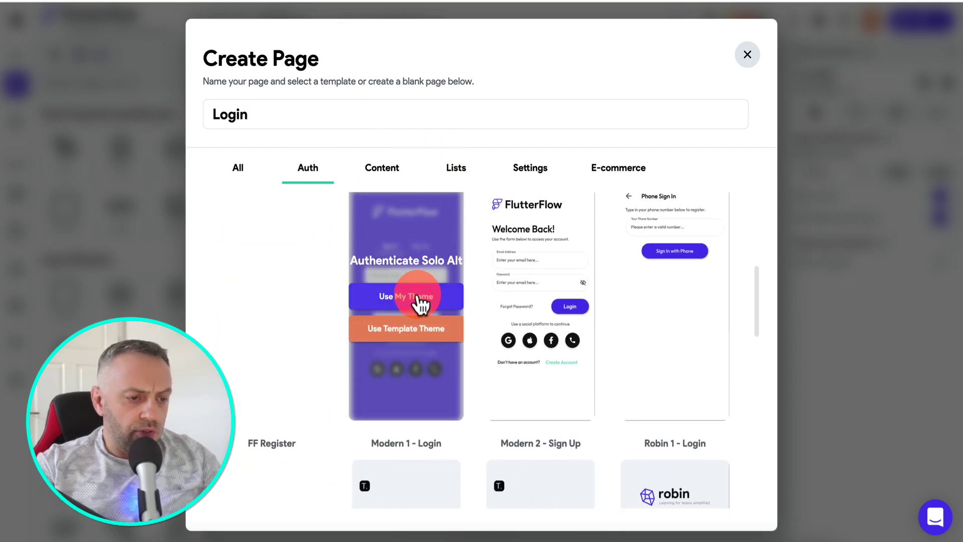
{"action": "left_click", "coordinate": [418, 296]}
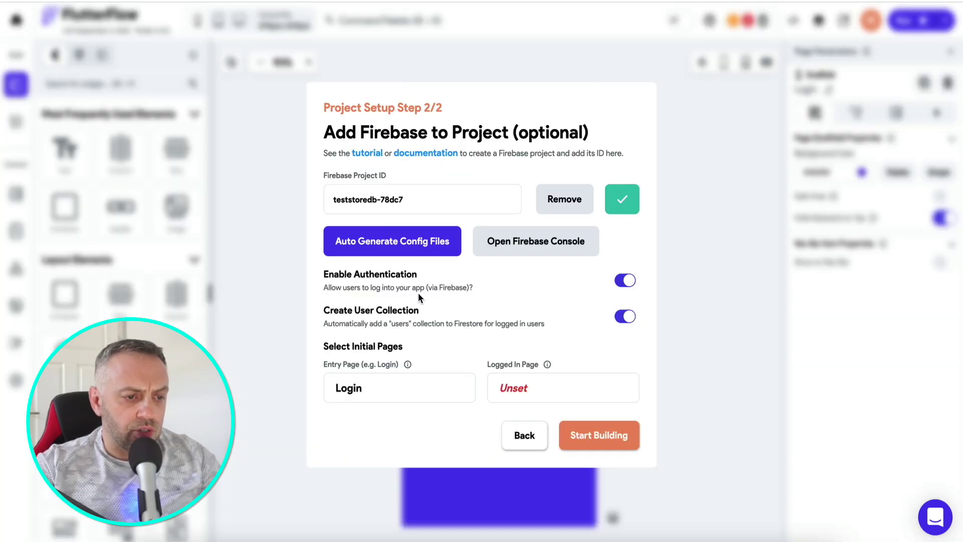
Step: Create the logged-in page as Homepage from the Product List 2 template with the project's own theme, and finish the project setup
{"action": "left_click", "coordinate": [550, 393]}
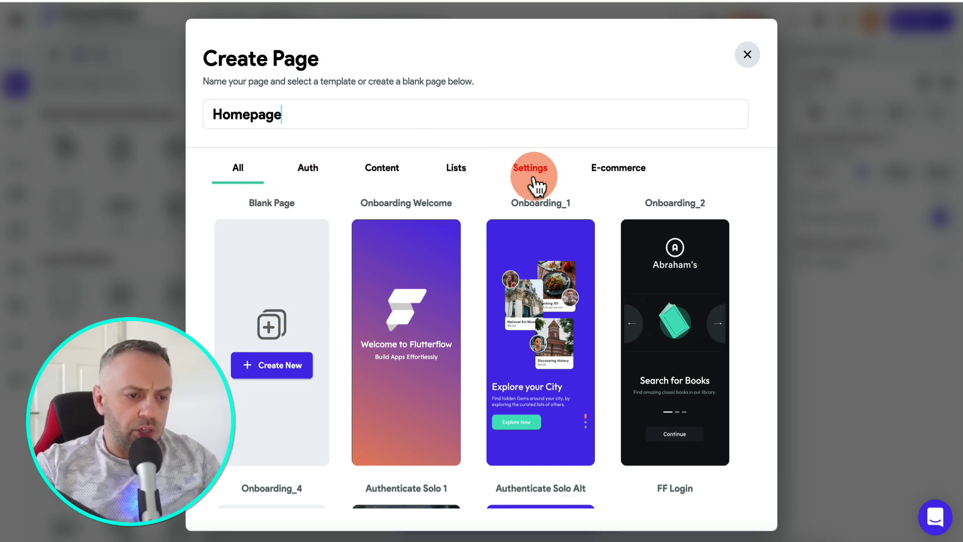
{"action": "left_click", "coordinate": [459, 171]}
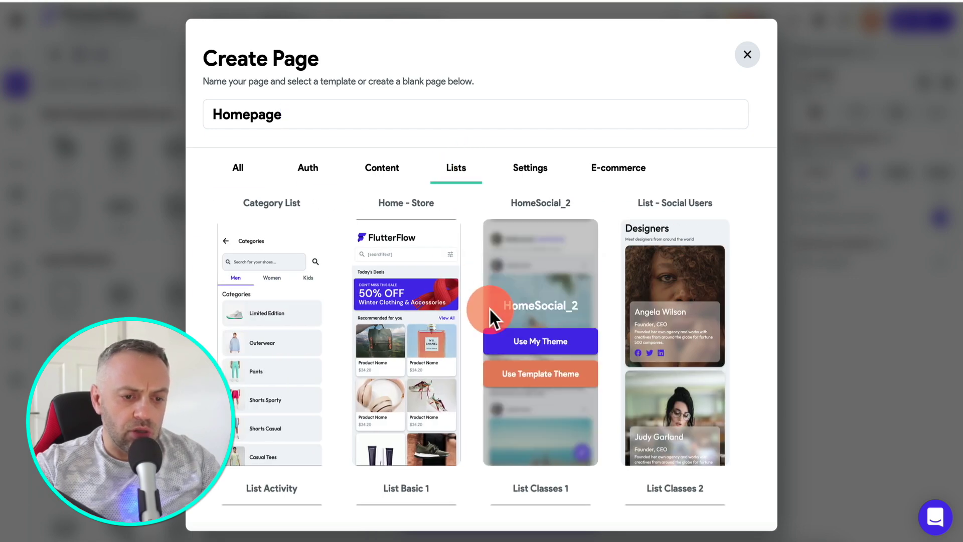
{"action": "scroll", "coordinate": [489, 308], "scroll_direction": "down", "scroll_amount": 10}
{"action": "scroll", "coordinate": [490, 308], "scroll_direction": "down", "scroll_amount": 3}
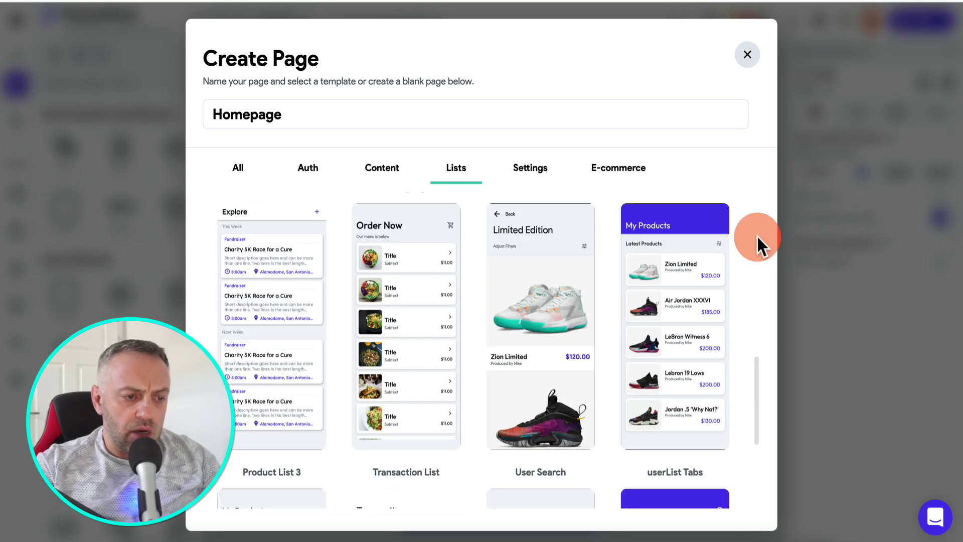
{"action": "mouse_move", "coordinate": [658, 429]}
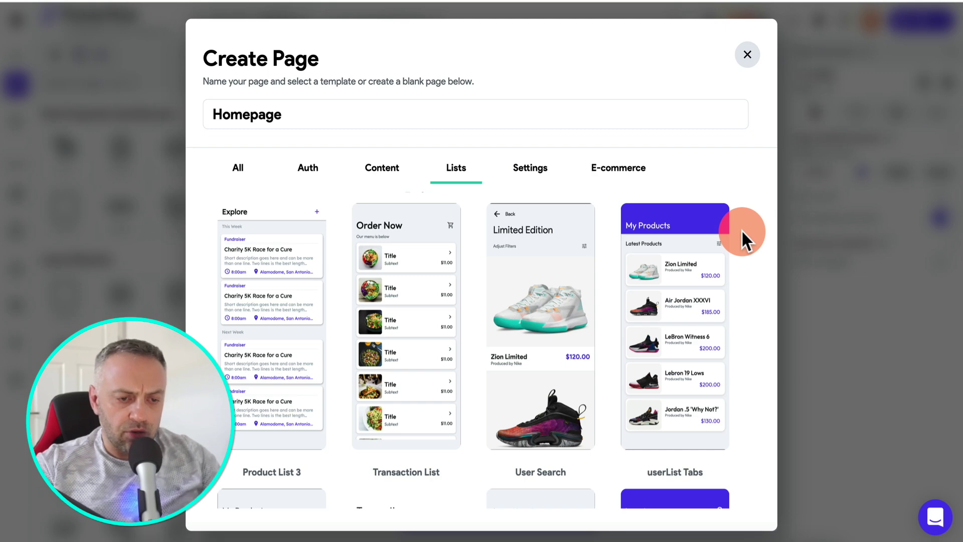
{"action": "mouse_move", "coordinate": [697, 281]}
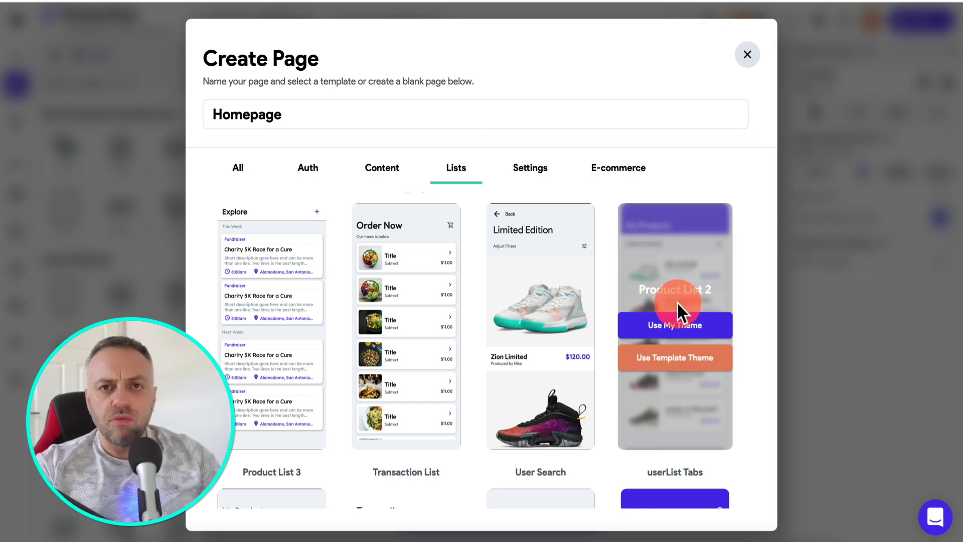
{"action": "left_click", "coordinate": [692, 327]}
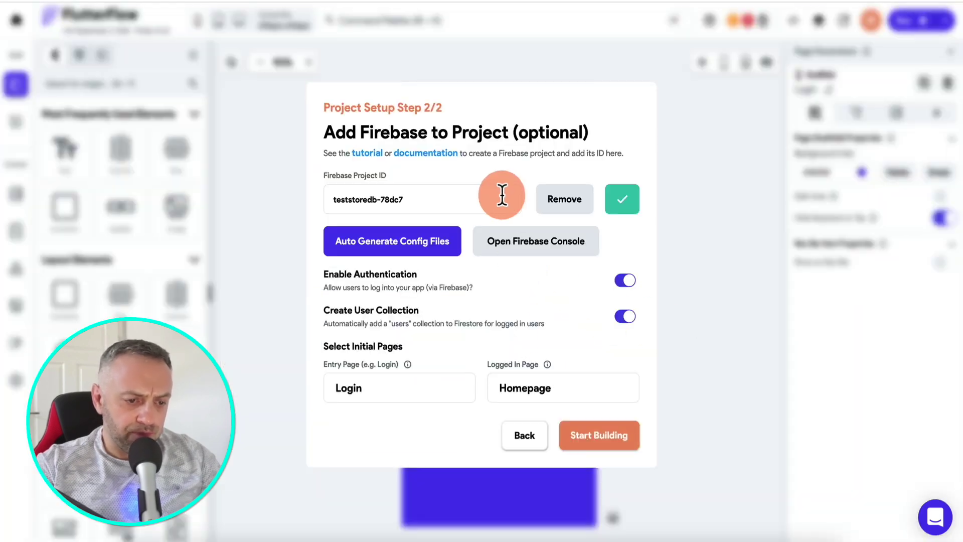
{"action": "left_click", "coordinate": [603, 438]}
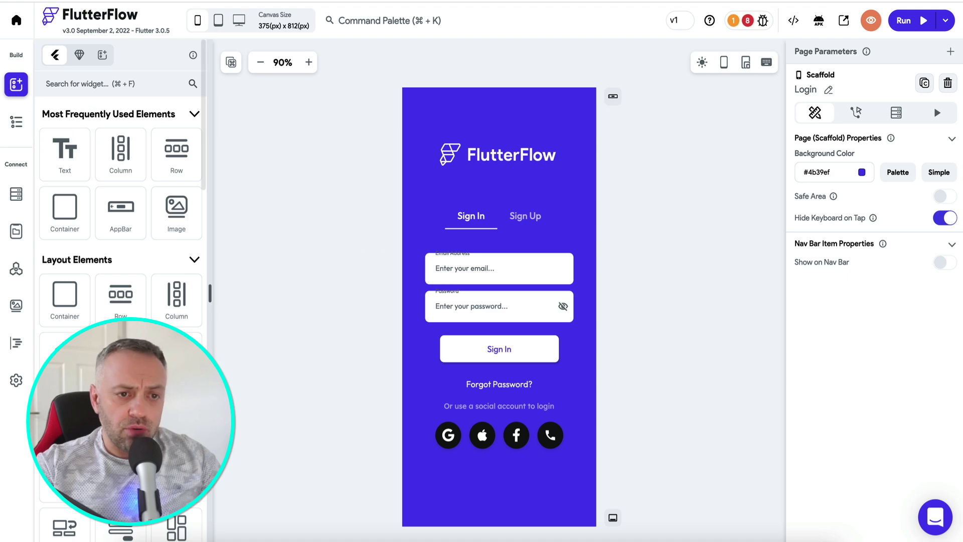
Step: Check the project errors and delete the social login buttons row and its caption row from the Login page's Sign In tab
{"action": "left_click", "coordinate": [733, 22]}
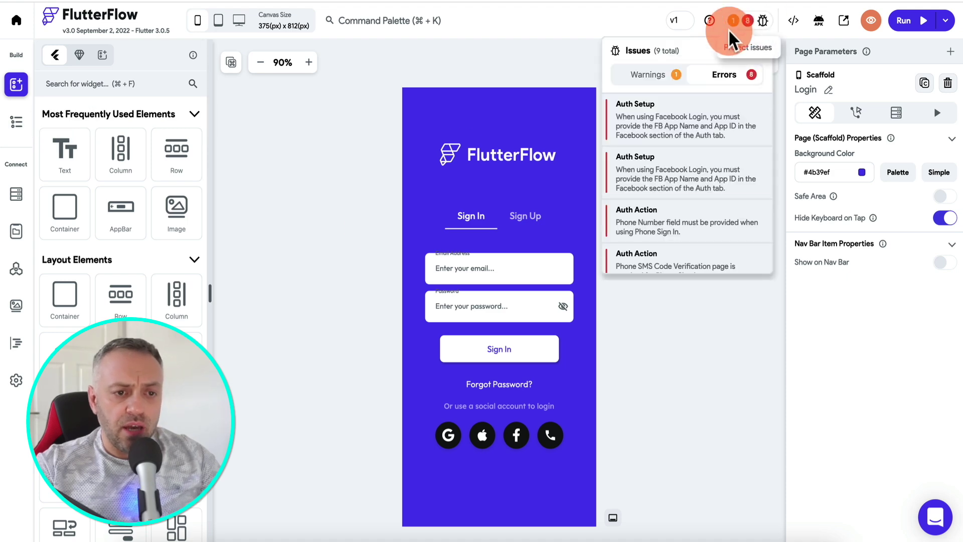
{"action": "left_click", "coordinate": [673, 331]}
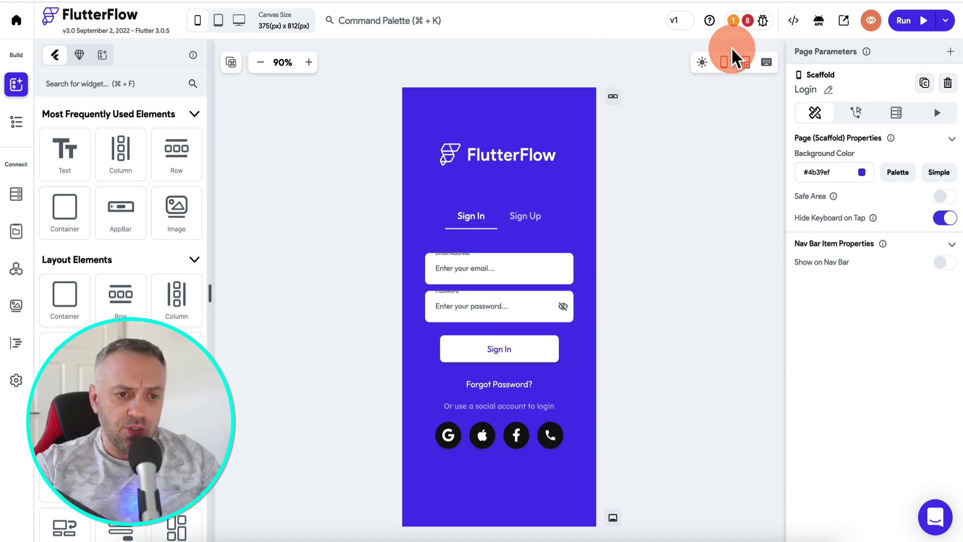
{"action": "left_click", "coordinate": [430, 435]}
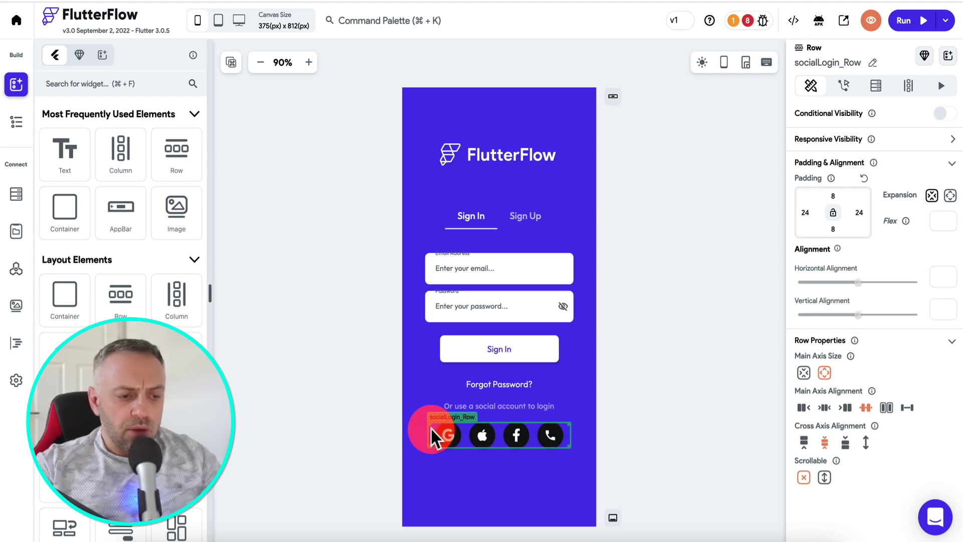
{"action": "left_click", "coordinate": [13, 128]}
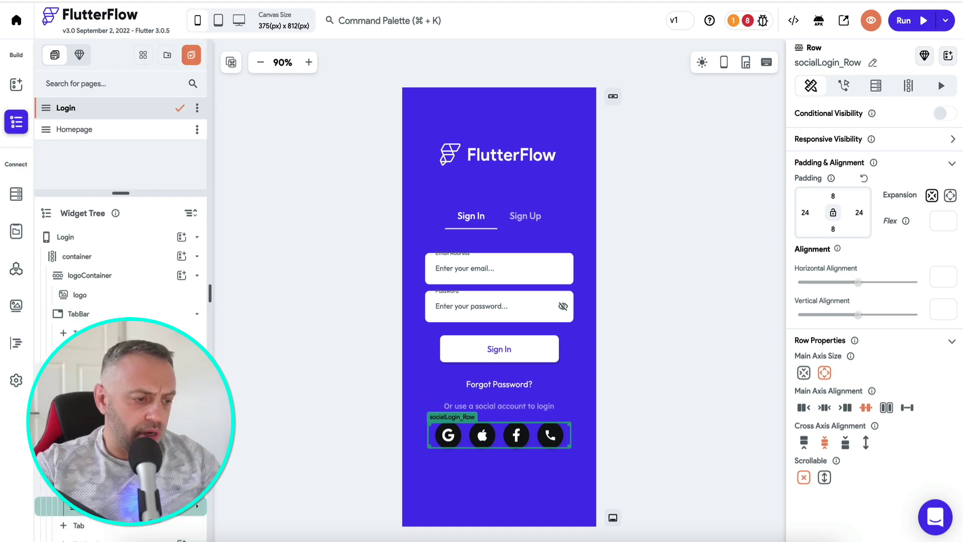
{"action": "key", "text": "Delete"}
{"action": "left_click", "coordinate": [451, 407]}
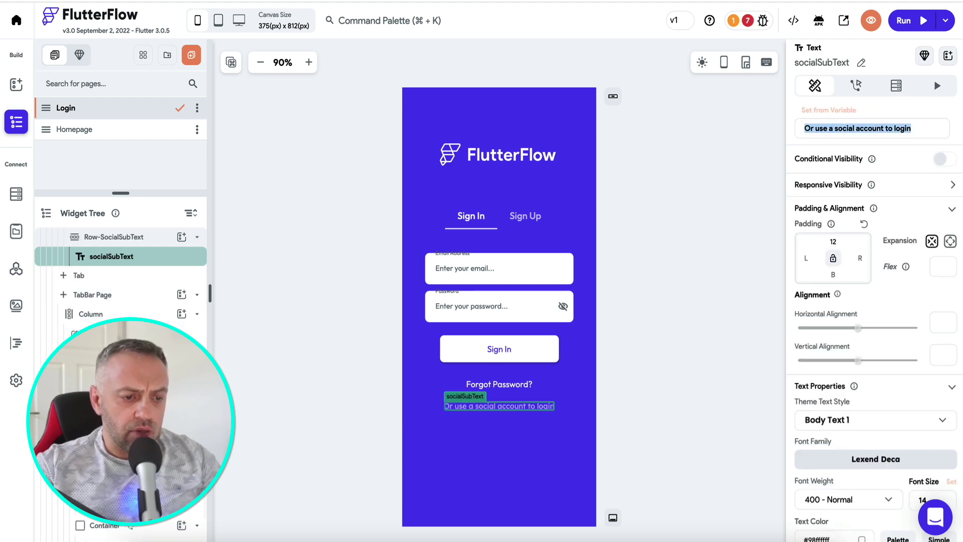
{"action": "key", "text": "Delete"}
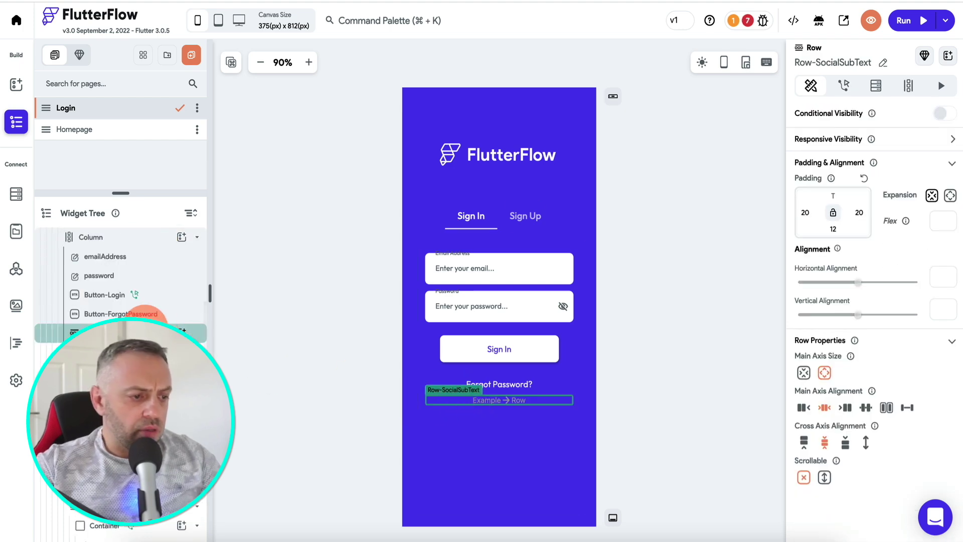
{"action": "key", "text": "Delete"}
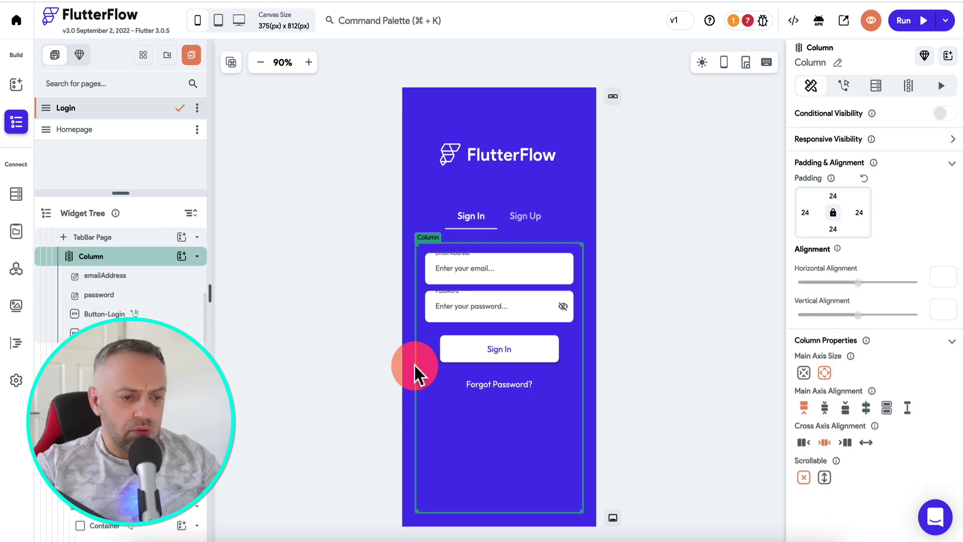
Step: Delete the social login buttons row and the social sign-up caption row from the Sign Up tab
{"action": "left_click", "coordinate": [458, 383]}
{"action": "left_click", "coordinate": [512, 218]}
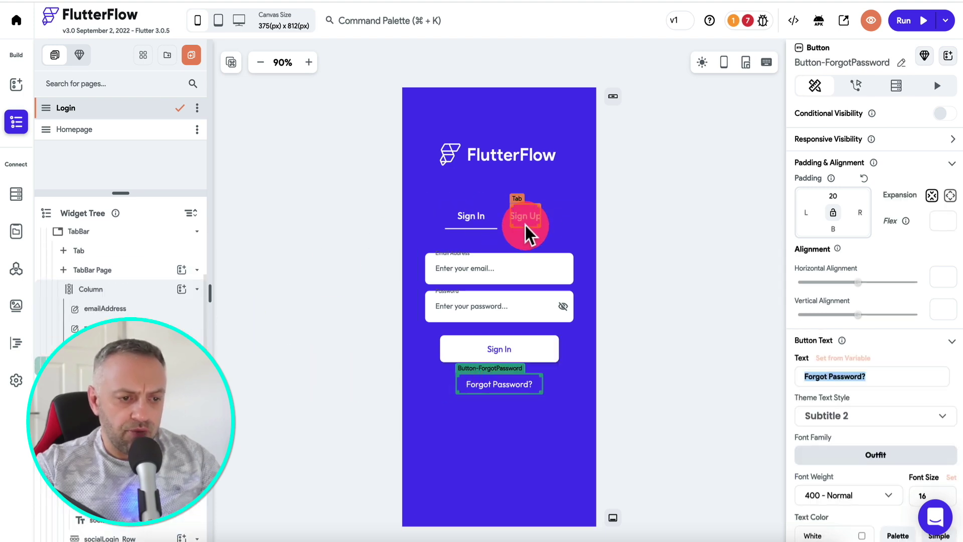
{"action": "left_click", "coordinate": [437, 402]}
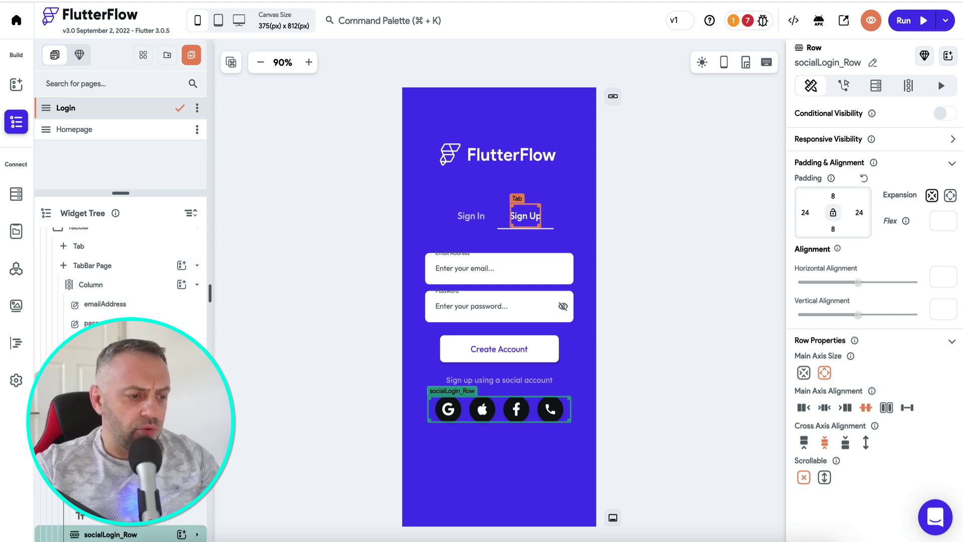
{"action": "key", "text": "Delete"}
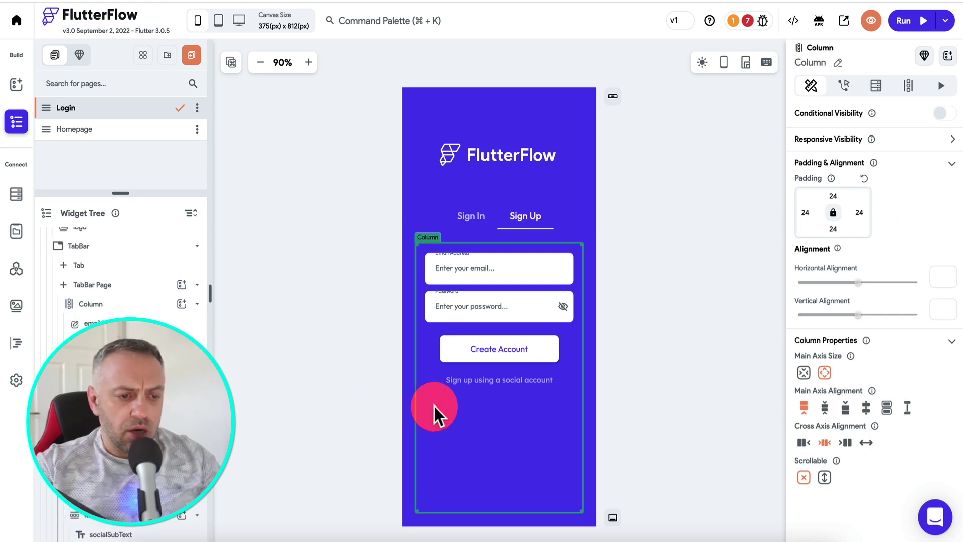
{"action": "left_click", "coordinate": [454, 380]}
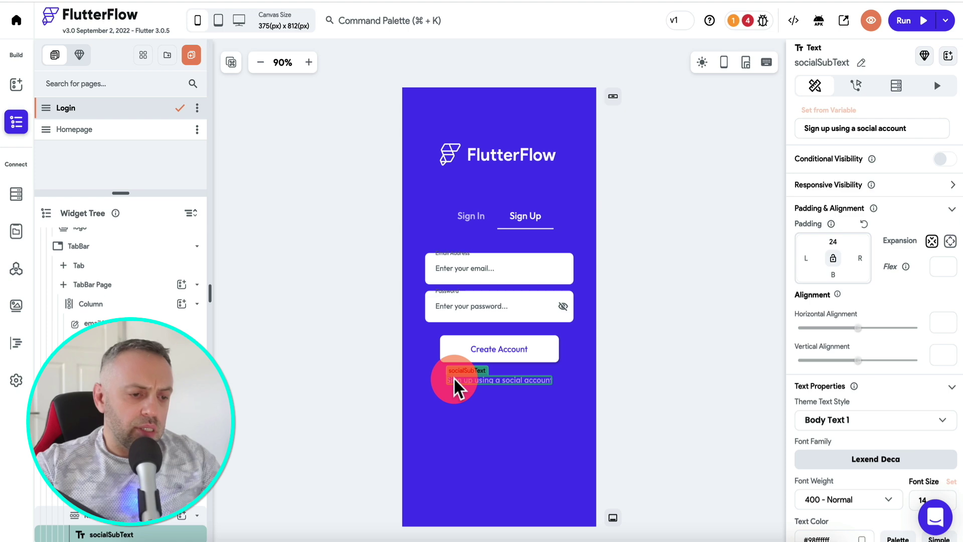
{"action": "key", "text": "Delete"}
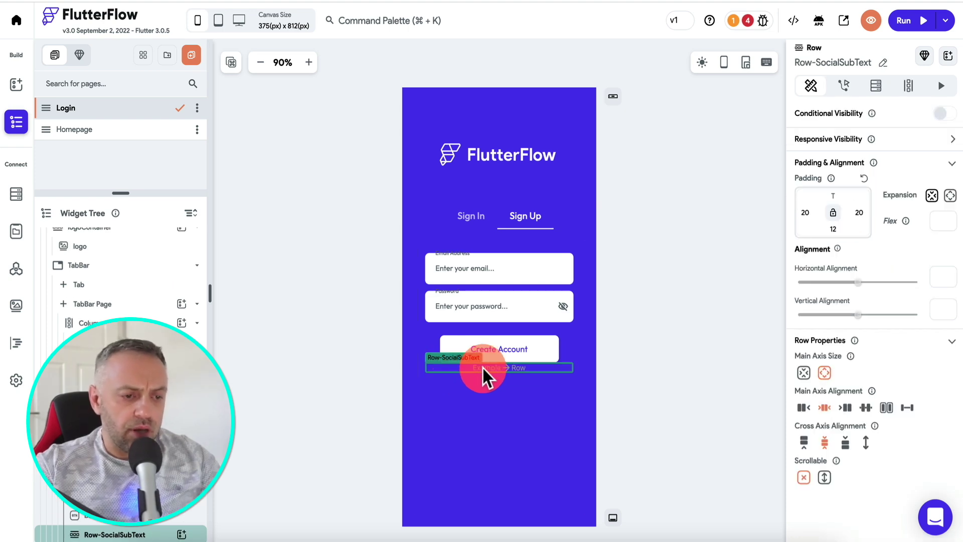
{"action": "key", "text": "Delete"}
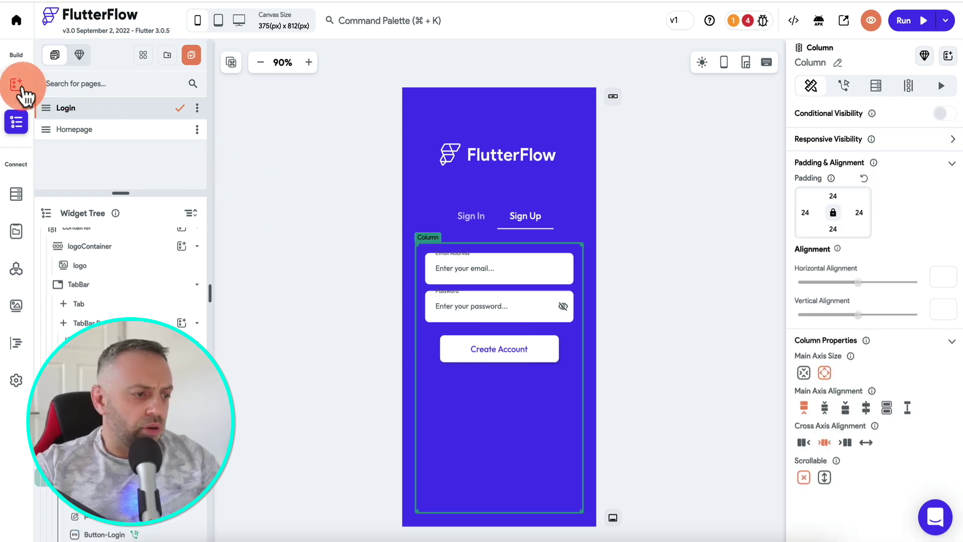
Step: Generate the missing Firebase config files with package name com.mycompany.localmarketplace and project nickname LocalMarketplace
{"action": "left_click", "coordinate": [18, 196]}
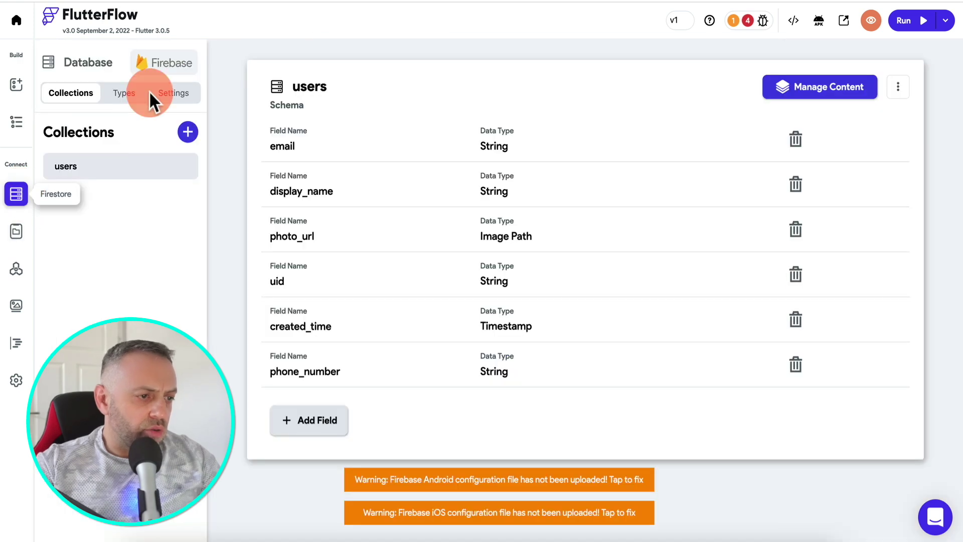
{"action": "left_click", "coordinate": [627, 480]}
{"action": "left_click", "coordinate": [318, 204]}
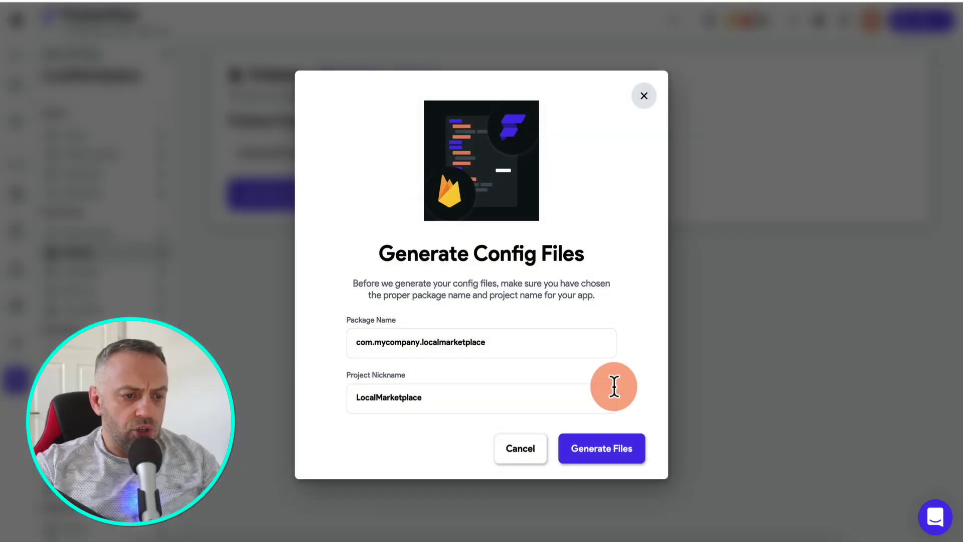
{"action": "left_click", "coordinate": [616, 454]}
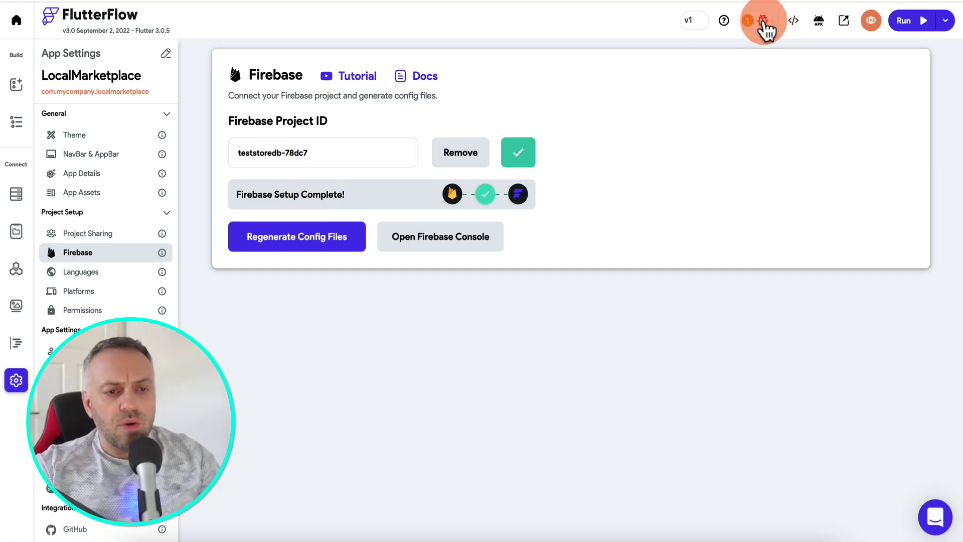
Step: Open the Homepage page and duplicate the row holding the Latest Products heading and its filter icon
{"action": "left_click", "coordinate": [16, 84]}
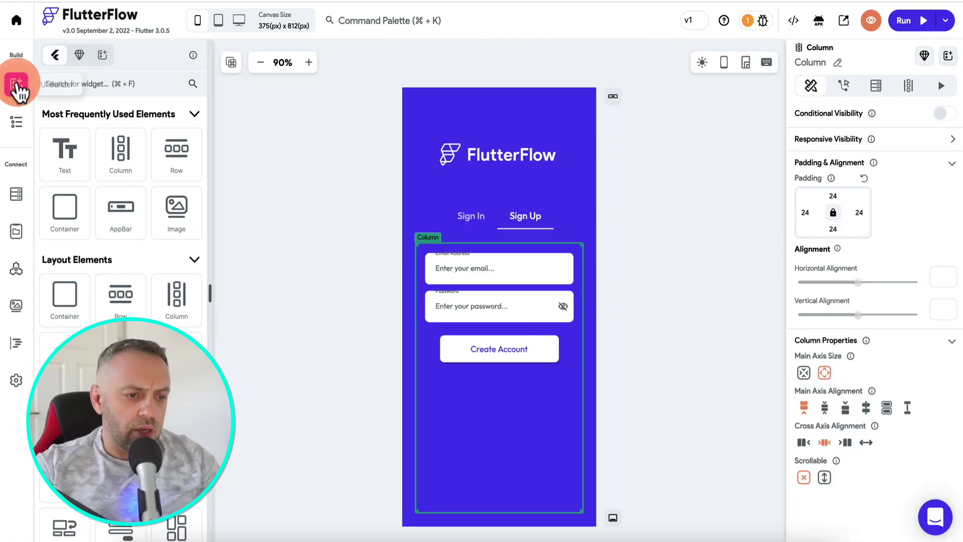
{"action": "left_click", "coordinate": [16, 123]}
{"action": "left_click", "coordinate": [103, 130]}
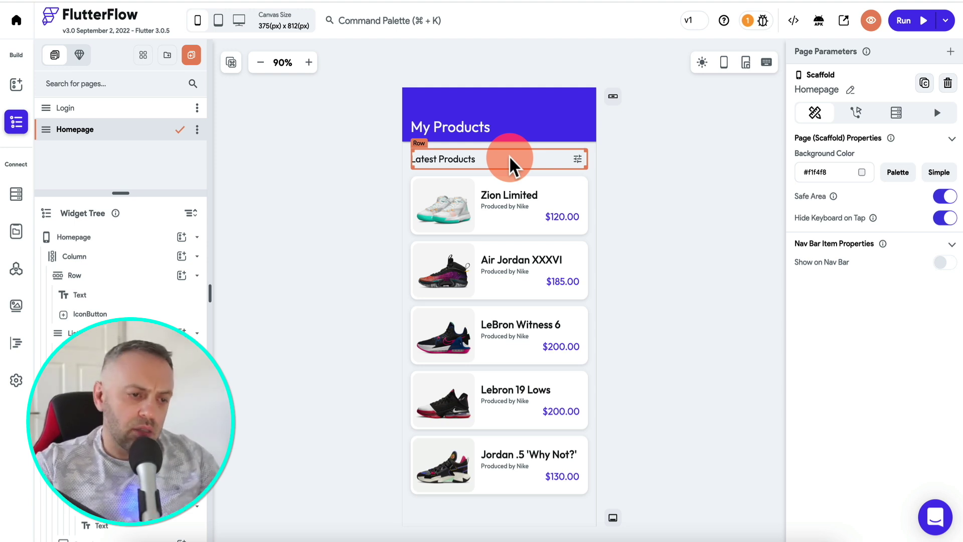
{"action": "left_click", "coordinate": [77, 332]}
{"action": "left_click", "coordinate": [422, 161]}
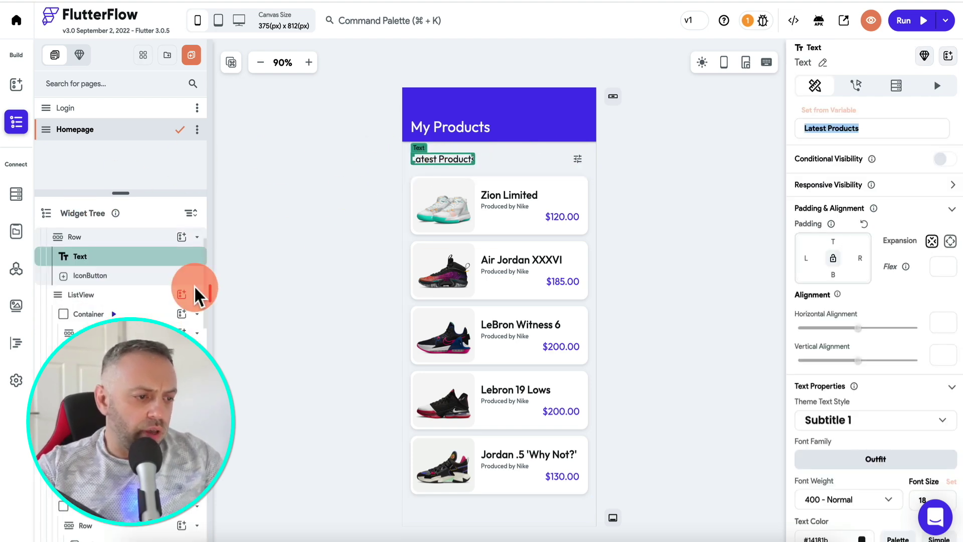
{"action": "left_click", "coordinate": [138, 238]}
{"action": "scroll", "coordinate": [125, 273], "scroll_direction": "up", "scroll_amount": 1}
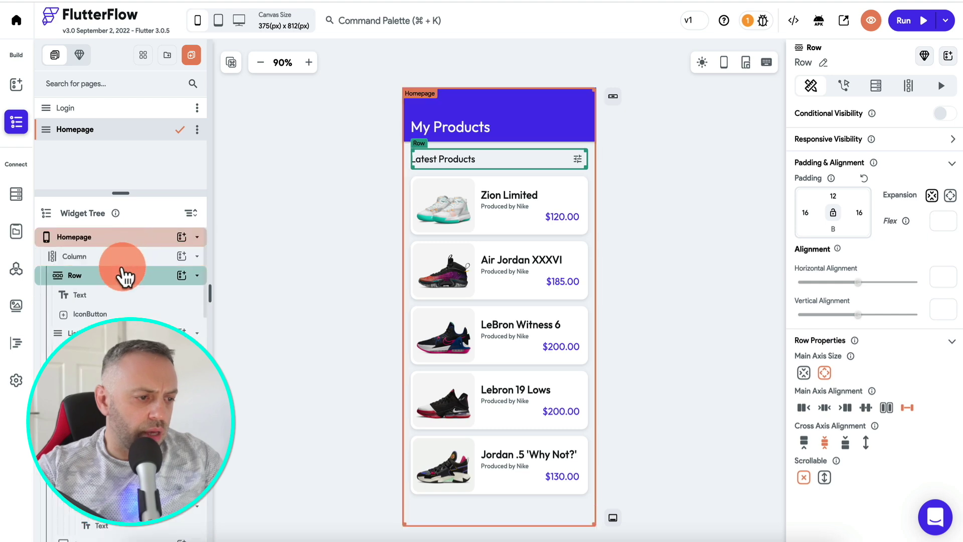
{"action": "right_click", "coordinate": [120, 284]}
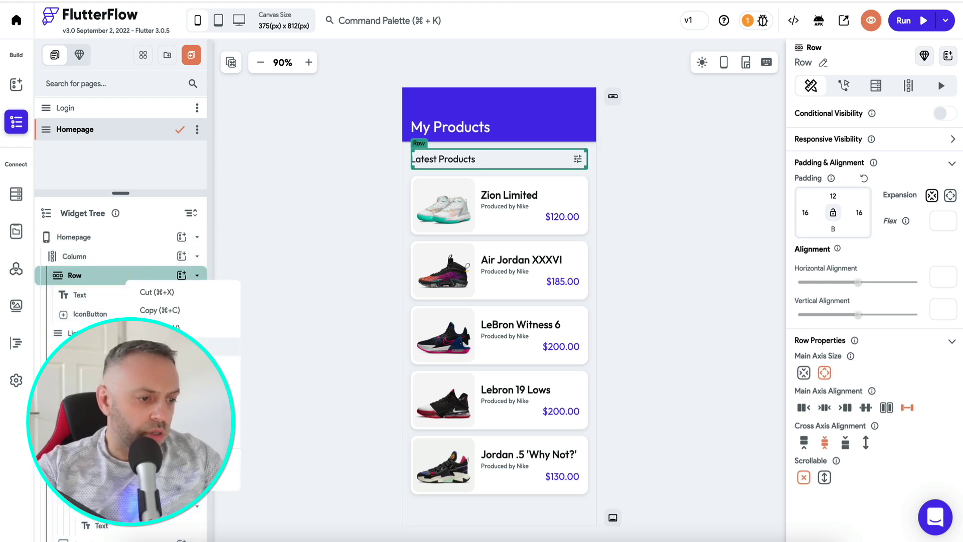
{"action": "left_click", "coordinate": [157, 346]}
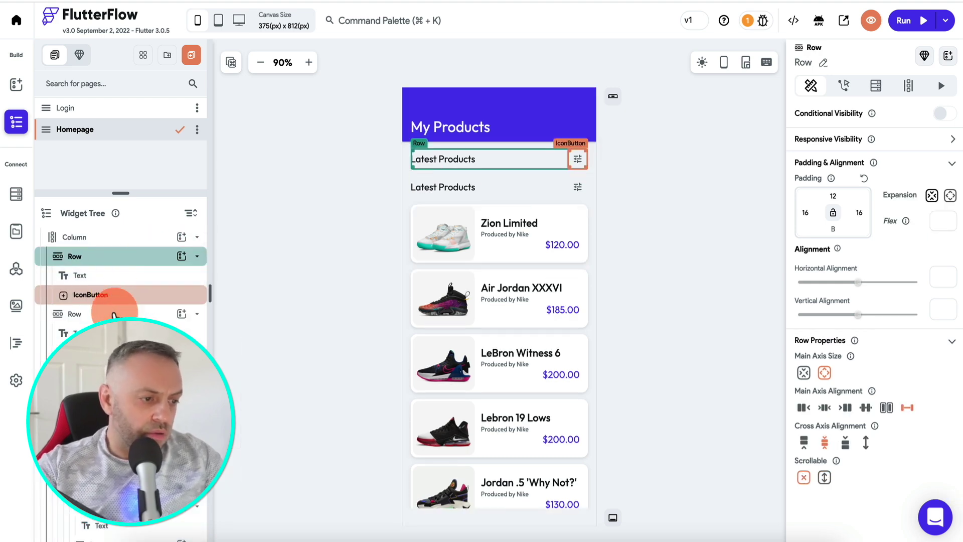
Step: Add a TextField to the upper of the two Latest Products rows
{"action": "left_click", "coordinate": [447, 159]}
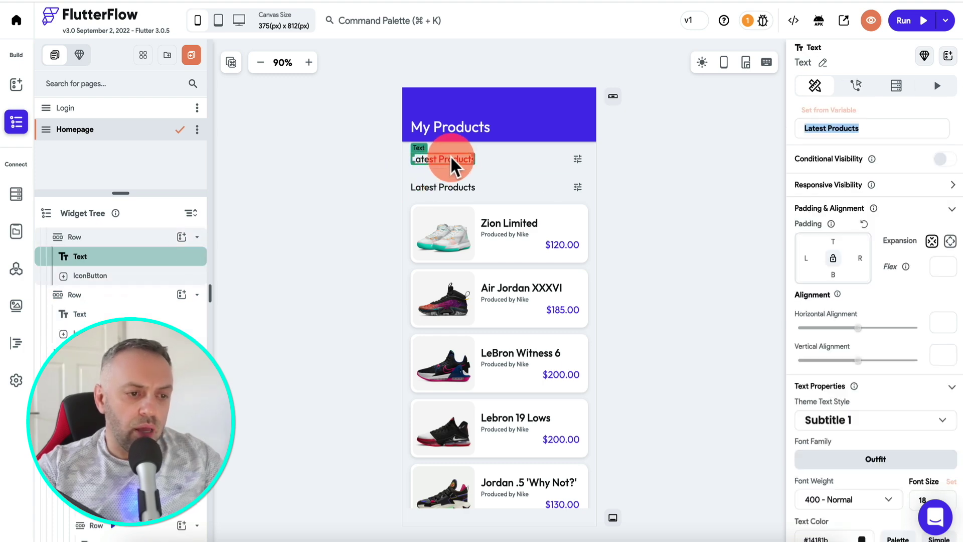
{"action": "left_click", "coordinate": [89, 239]}
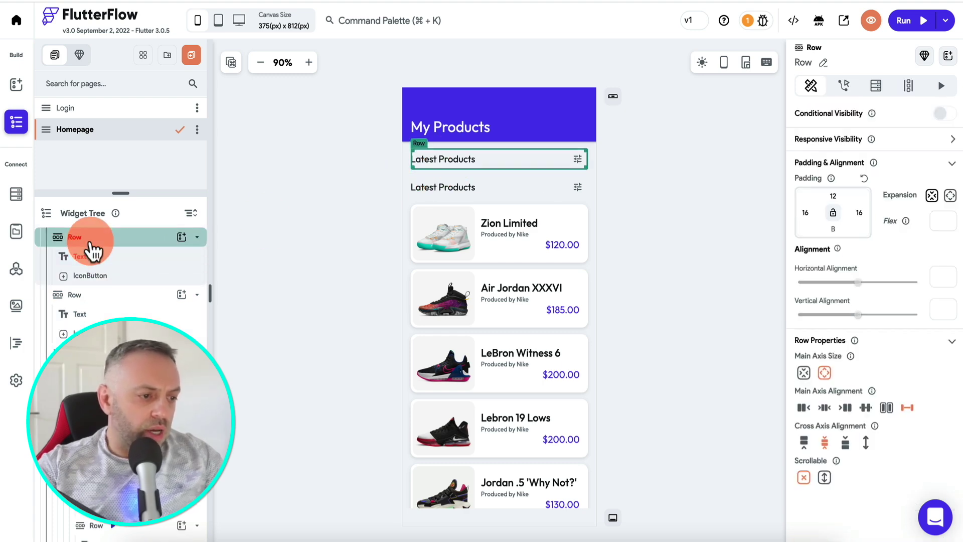
{"action": "left_click", "coordinate": [181, 273]}
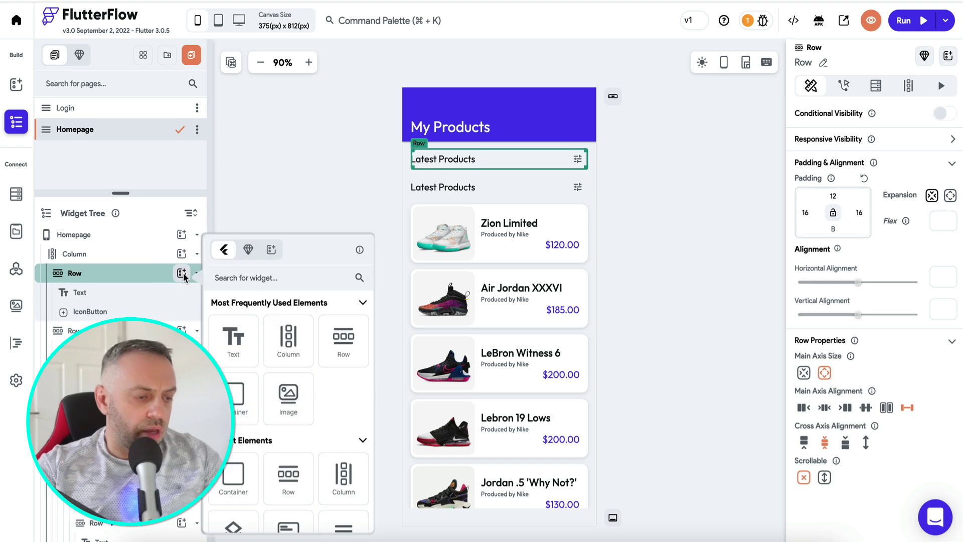
{"action": "type", "text": "tex"}
{"action": "left_click", "coordinate": [234, 512]}
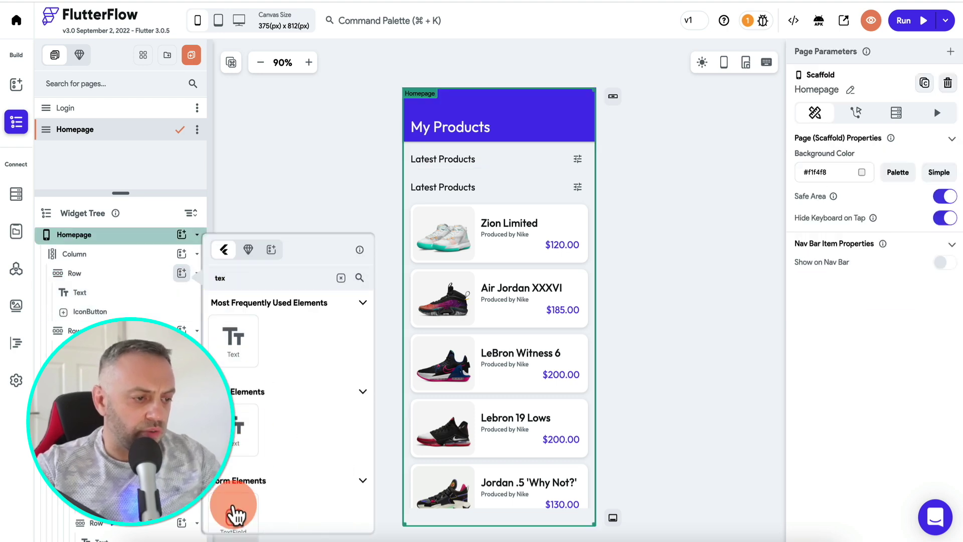
Step: Delete the icon button and the Latest Products text from the row holding the new TextField
{"action": "left_click", "coordinate": [131, 276]}
{"action": "key", "text": "BackSpace"}
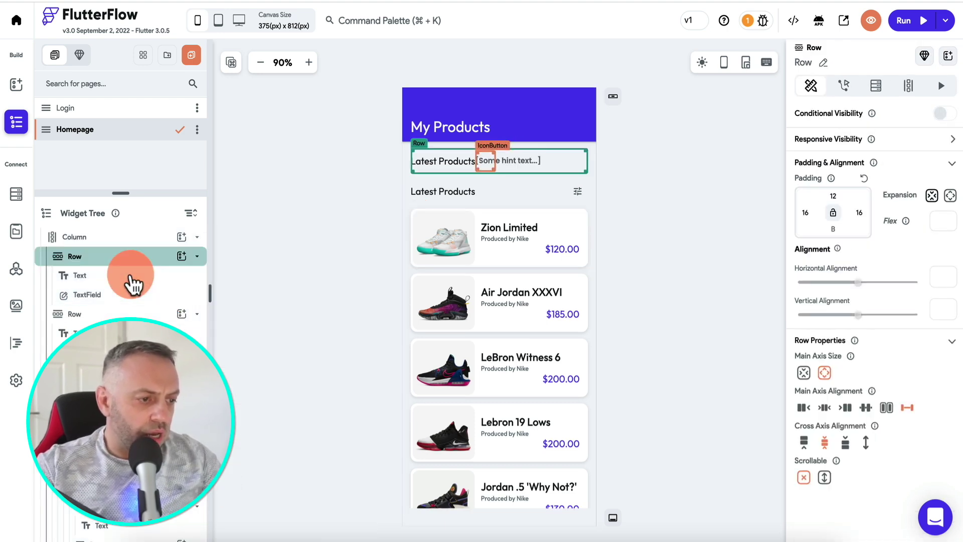
{"action": "left_click", "coordinate": [133, 276]}
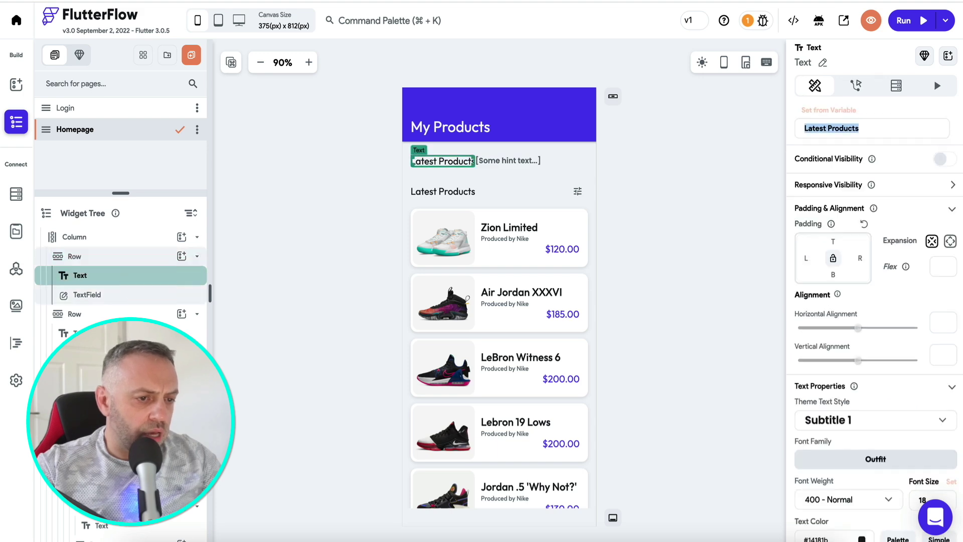
{"action": "left_click", "coordinate": [121, 278]}
{"action": "key", "text": "BackSpace"}
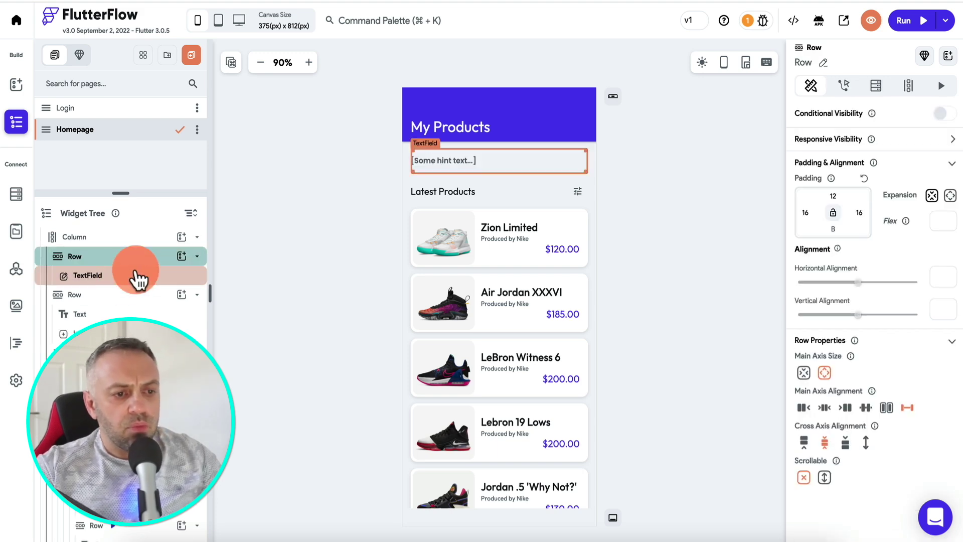
Step: Add two Text widgets after the TextField in the same row
{"action": "left_click", "coordinate": [183, 257]}
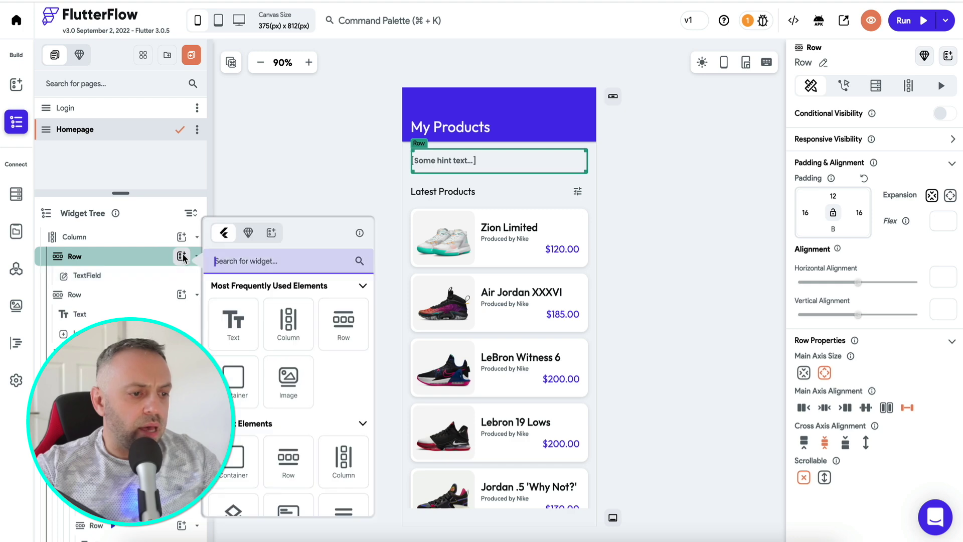
{"action": "left_click", "coordinate": [440, 167]}
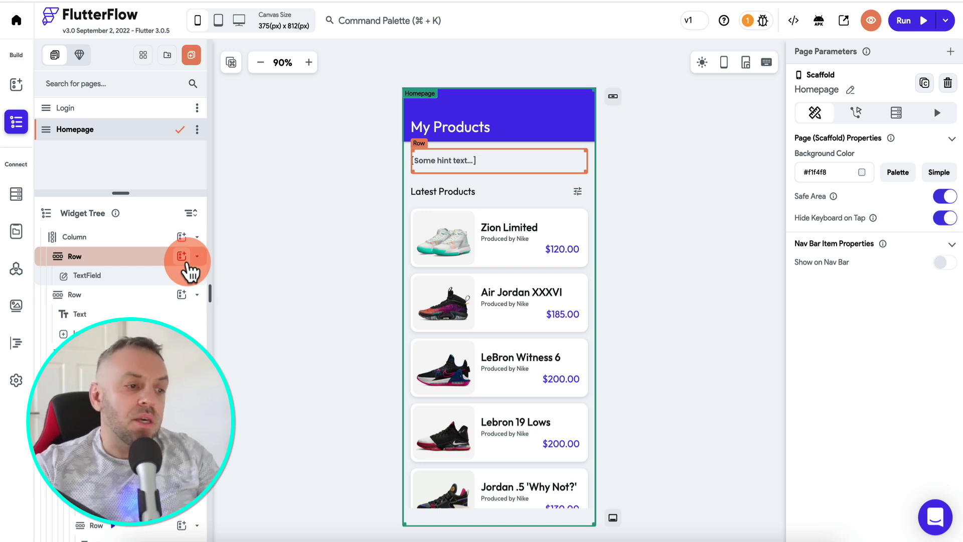
{"action": "left_click", "coordinate": [184, 260]}
{"action": "left_click", "coordinate": [255, 261]}
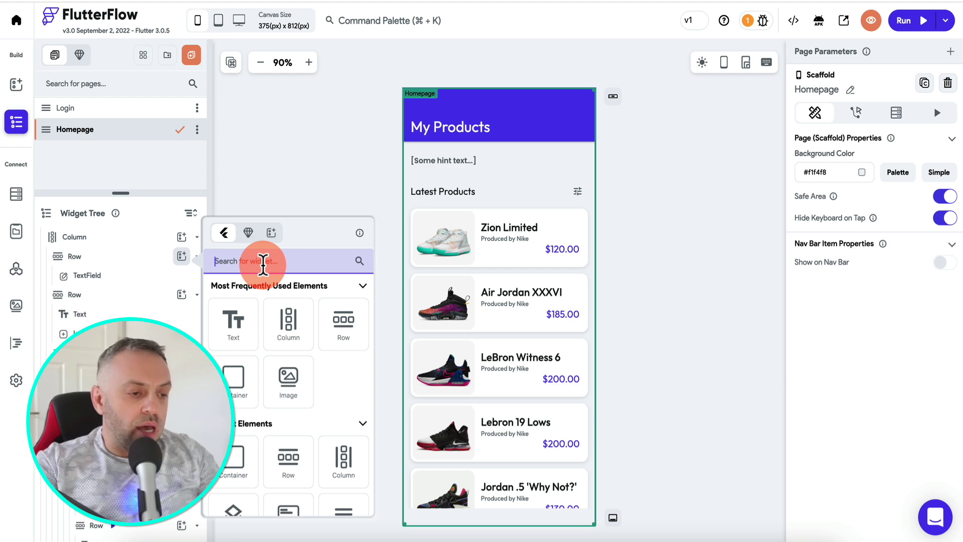
{"action": "type", "text": "text"}
{"action": "left_click", "coordinate": [233, 320]}
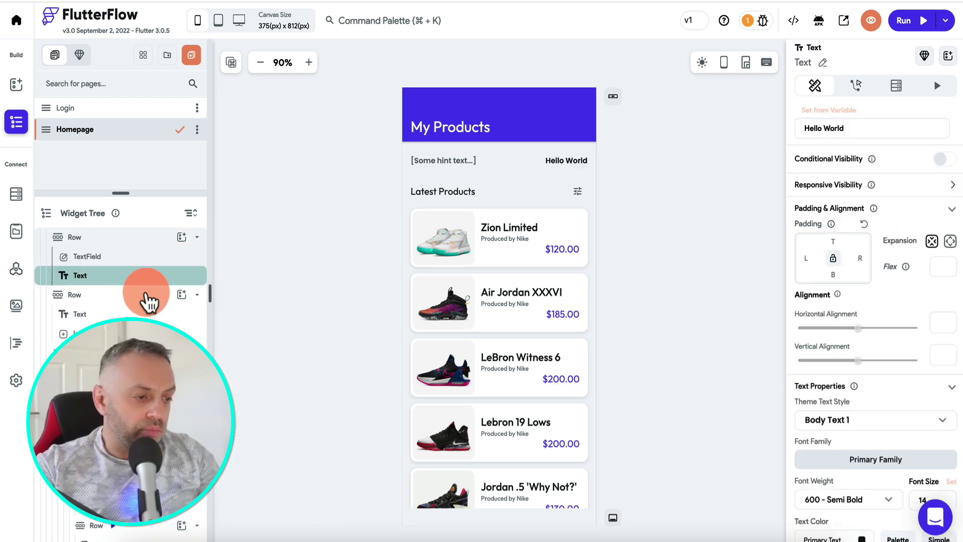
{"action": "left_click", "coordinate": [182, 238]}
{"action": "type", "text": "te"}
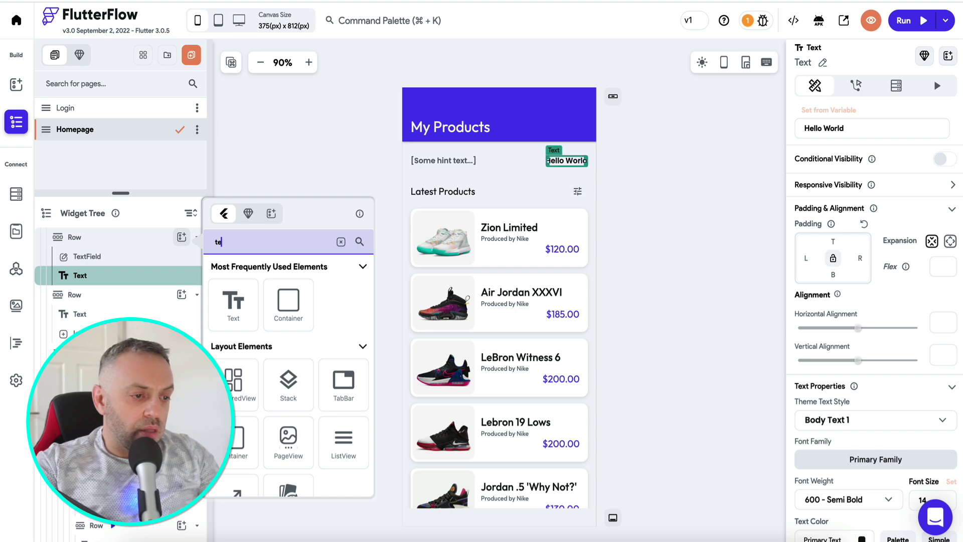
{"action": "type", "text": "xt"}
{"action": "left_click", "coordinate": [224, 303]}
Step: Set the right padding of both Hello World texts to 10
{"action": "left_click", "coordinate": [542, 163]}
{"action": "left_click_drag", "start_coordinate": [543, 171], "coordinate": [520, 163]}
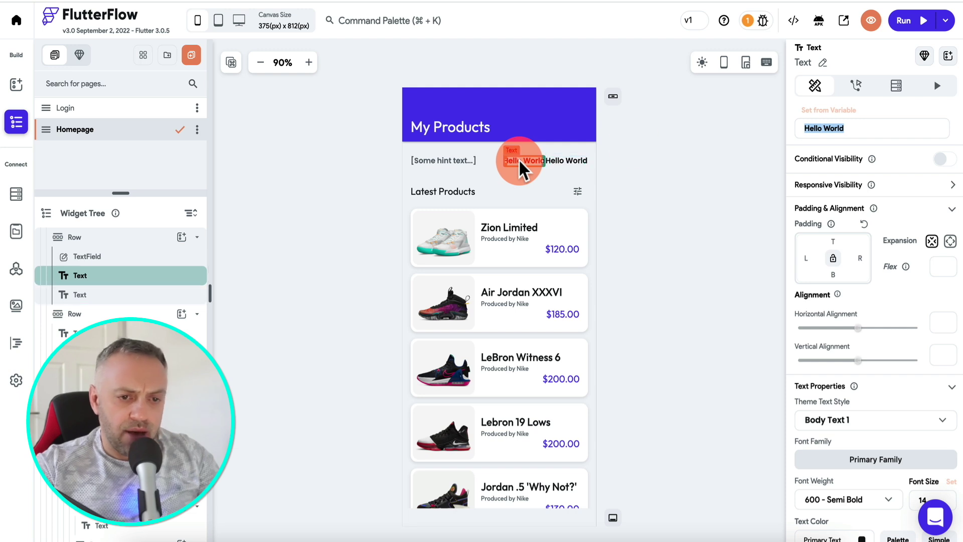
{"action": "left_click", "coordinate": [862, 258]}
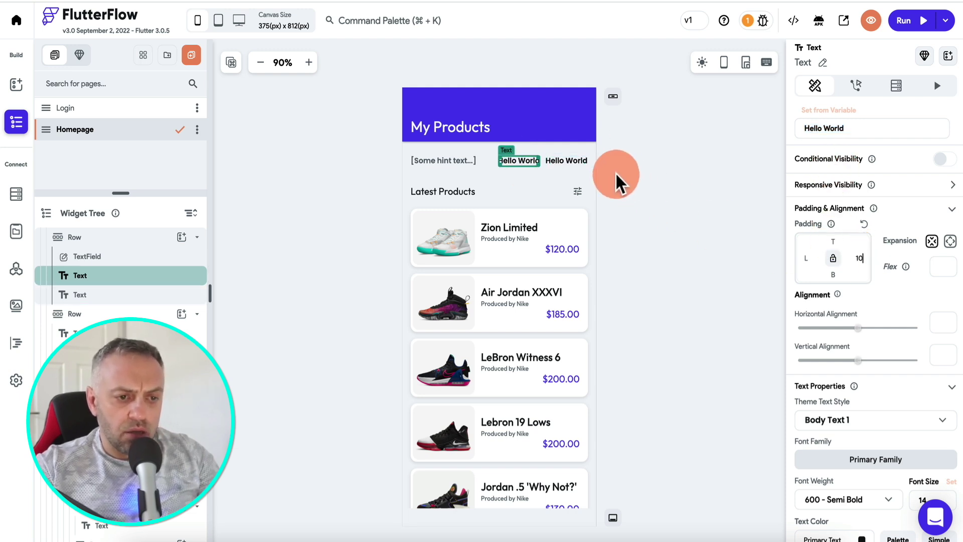
{"action": "left_click", "coordinate": [569, 161]}
{"action": "left_click", "coordinate": [860, 259]}
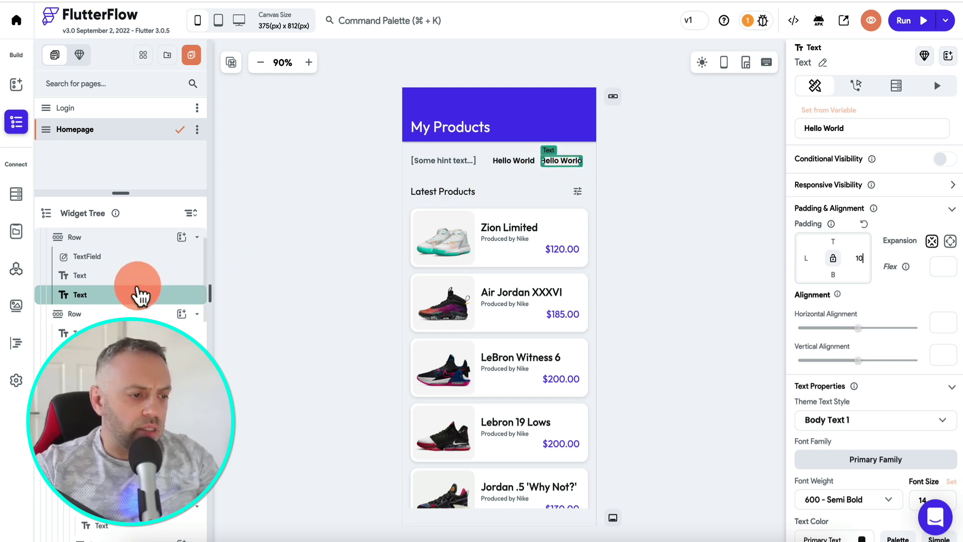
Step: Add a Button at the end of the TextField row and label it GO
{"action": "left_click", "coordinate": [183, 238]}
{"action": "type", "text": "but"}
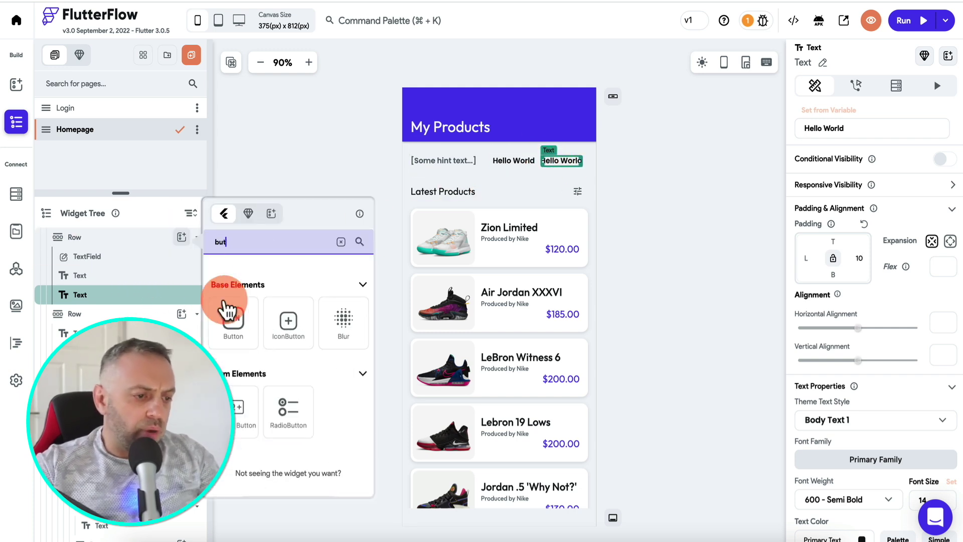
{"action": "left_click", "coordinate": [234, 321]}
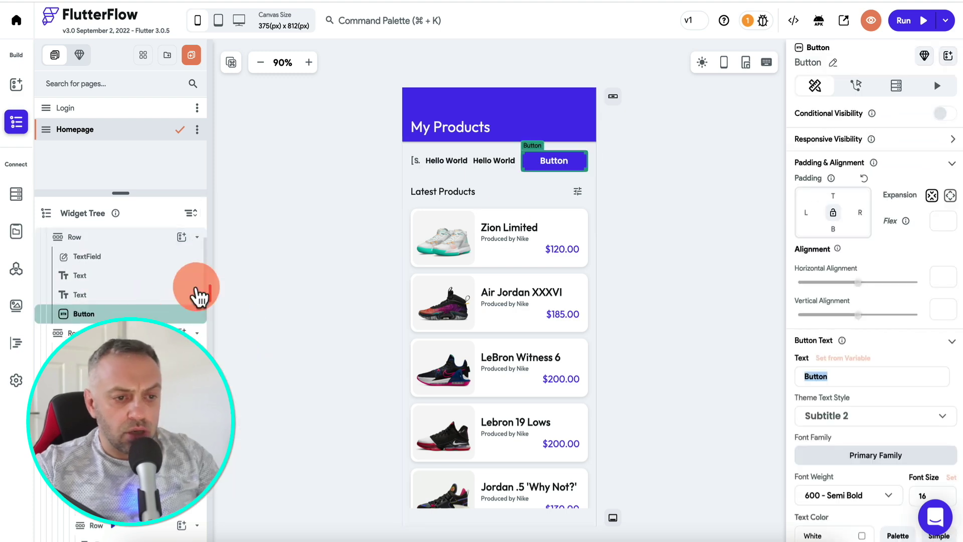
{"action": "left_click", "coordinate": [856, 379]}
{"action": "type", "text": "GO"}
Step: Set the GO button's width to 50
{"action": "scroll", "coordinate": [833, 412], "scroll_direction": "down", "scroll_amount": 4}
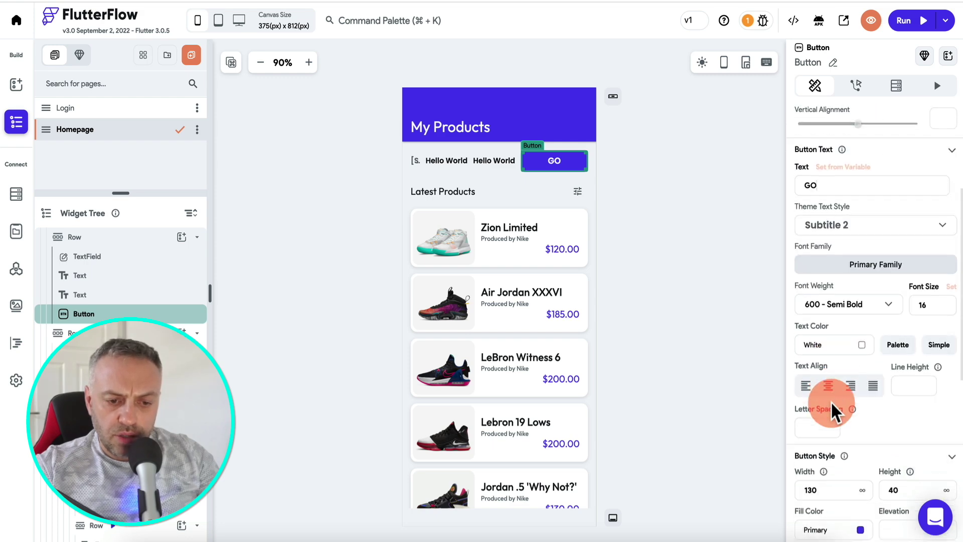
{"action": "scroll", "coordinate": [833, 412], "scroll_direction": "down", "scroll_amount": 2}
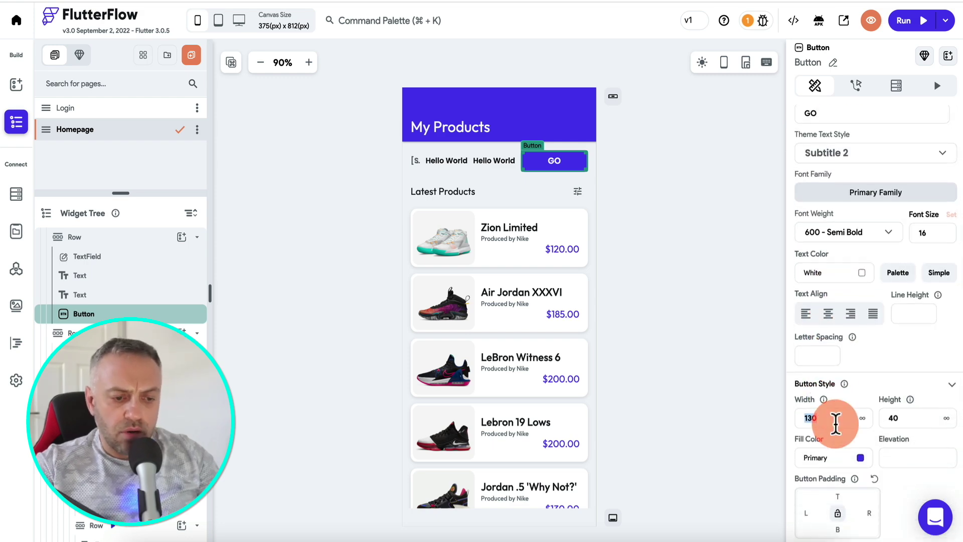
{"action": "type", "text": "50"}
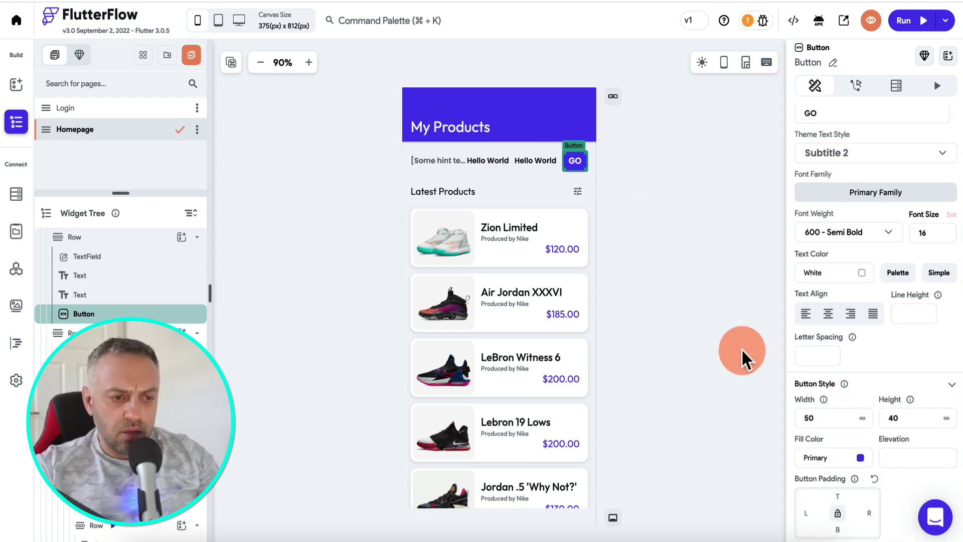
Step: Change the TextField's hint text to "Search..."
{"action": "left_click", "coordinate": [438, 162]}
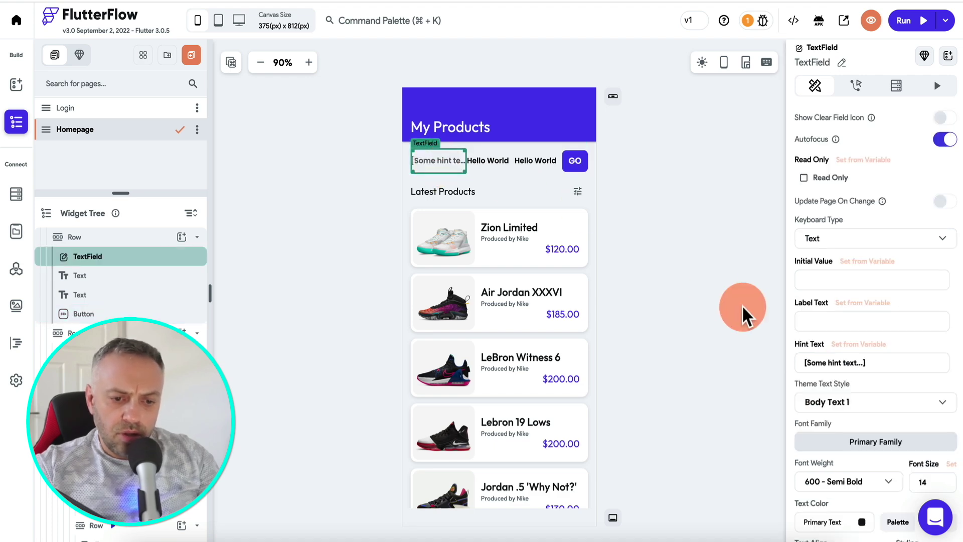
{"action": "scroll", "coordinate": [833, 356], "scroll_direction": "down", "scroll_amount": 3}
{"action": "triple_click", "coordinate": [876, 248]}
{"action": "type", "text": "$earch..."}
{"action": "left_click", "coordinate": [651, 195]}
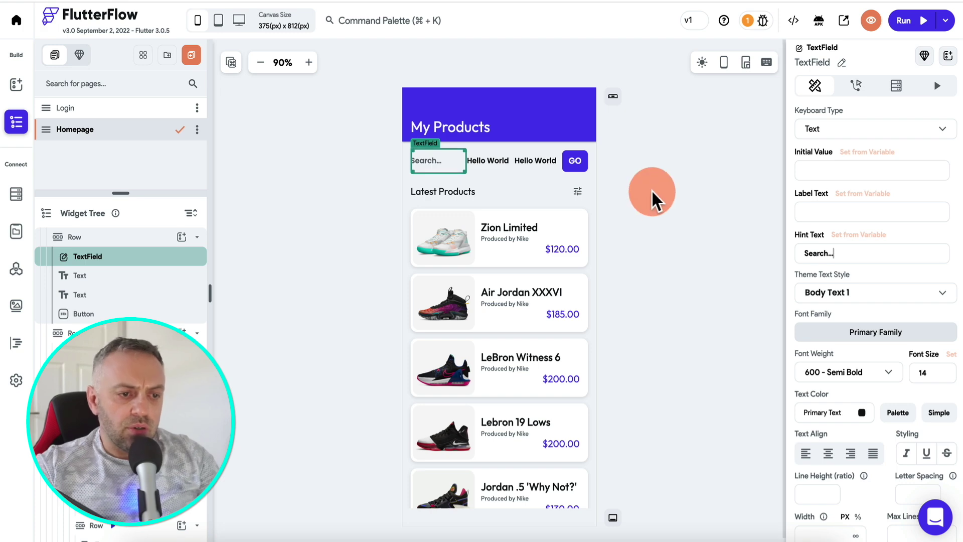
Step: Widen the GO button to 70
{"action": "left_click", "coordinate": [575, 161]}
{"action": "scroll", "coordinate": [829, 401], "scroll_direction": "down", "scroll_amount": 6}
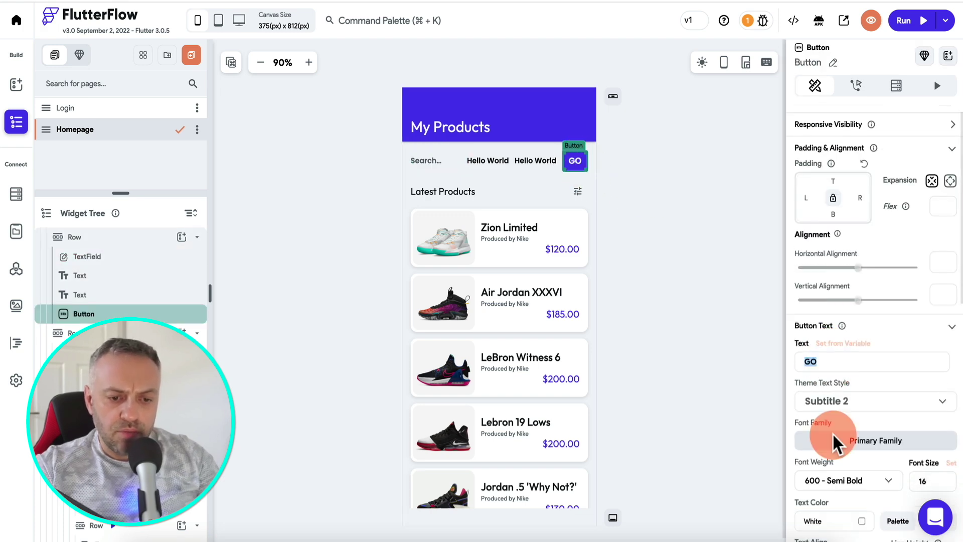
{"action": "double_click", "coordinate": [836, 377]}
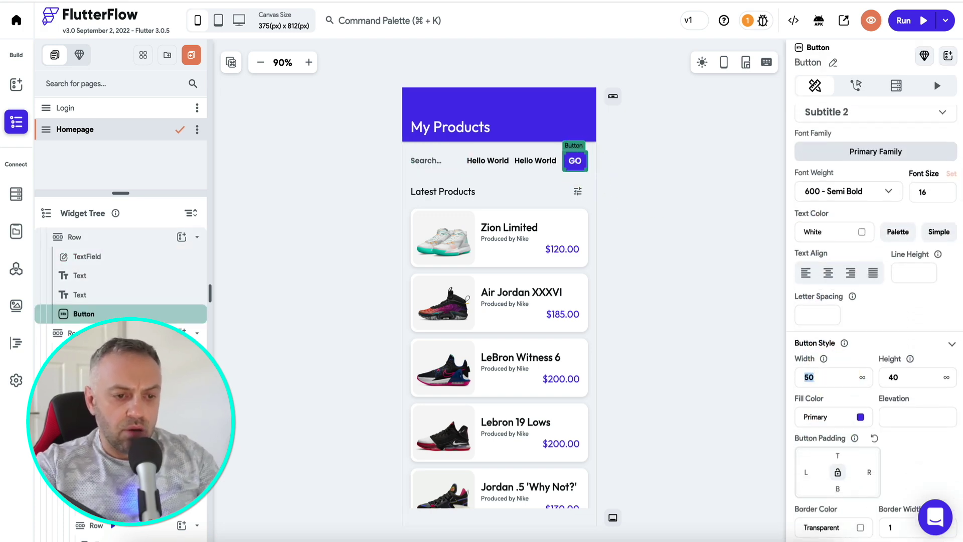
{"action": "type", "text": "70"}
{"action": "left_click", "coordinate": [667, 241]}
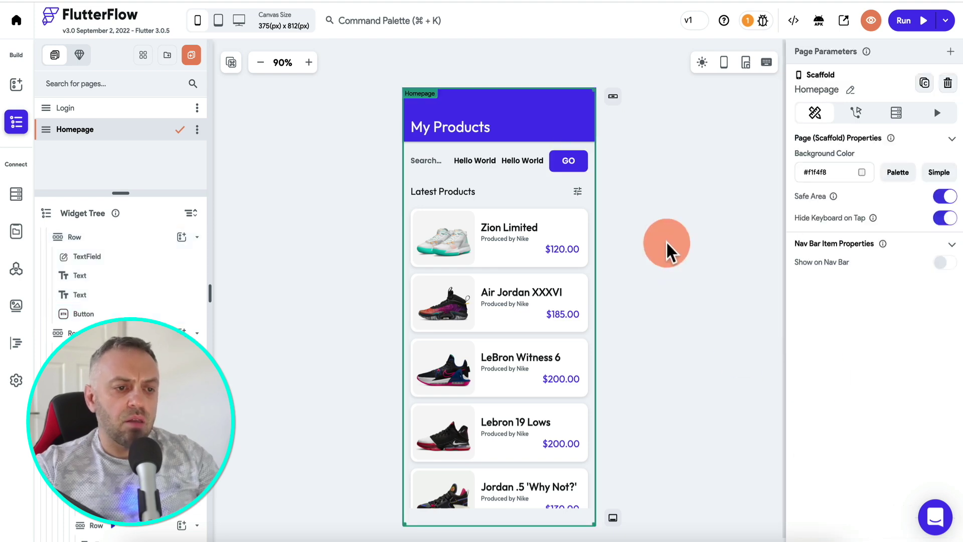
Step: Give the first Hello World text an On Tap Date/Time Picker action of type Date
{"action": "left_click", "coordinate": [475, 157]}
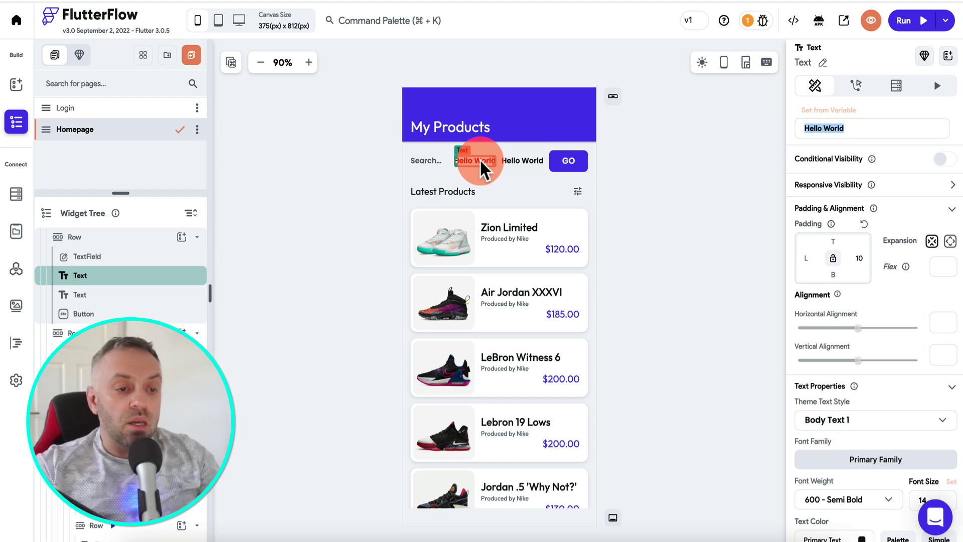
{"action": "left_click", "coordinate": [856, 86]}
{"action": "left_click", "coordinate": [816, 85]}
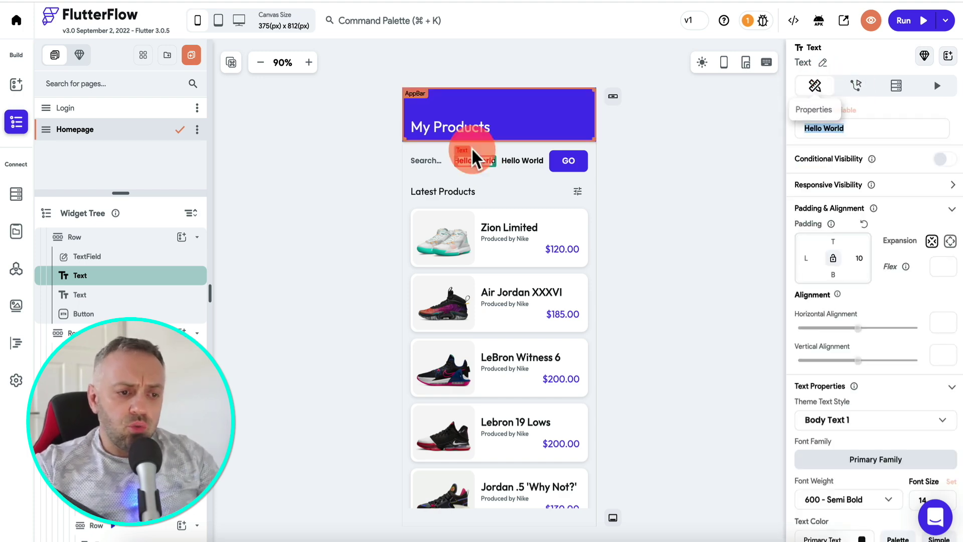
{"action": "left_click", "coordinate": [856, 85]}
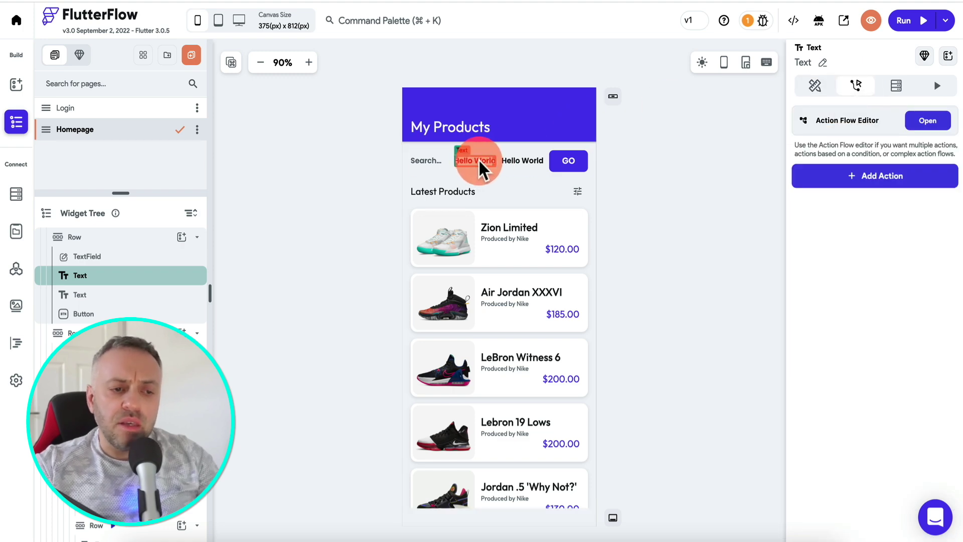
{"action": "left_click", "coordinate": [877, 175]}
{"action": "type", "text": "date"}
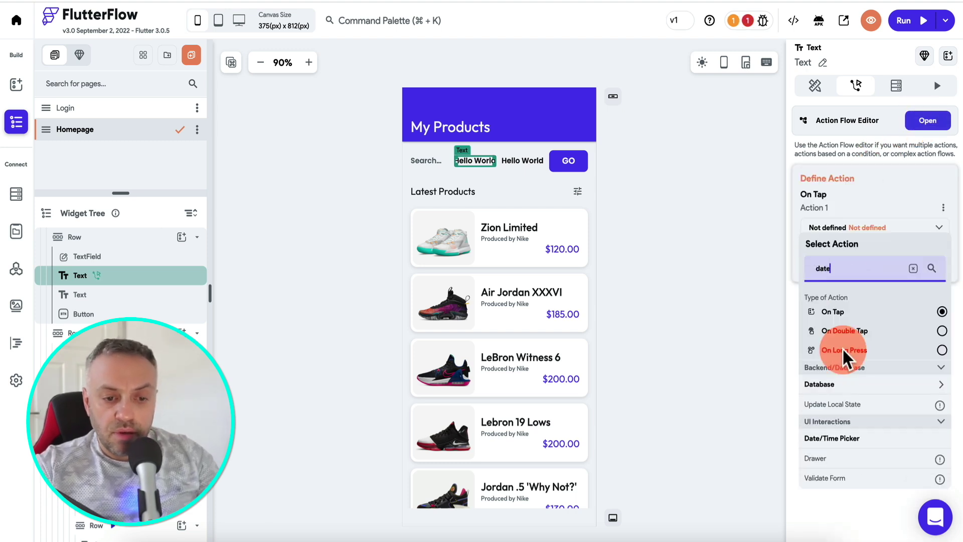
{"action": "left_click", "coordinate": [850, 440]}
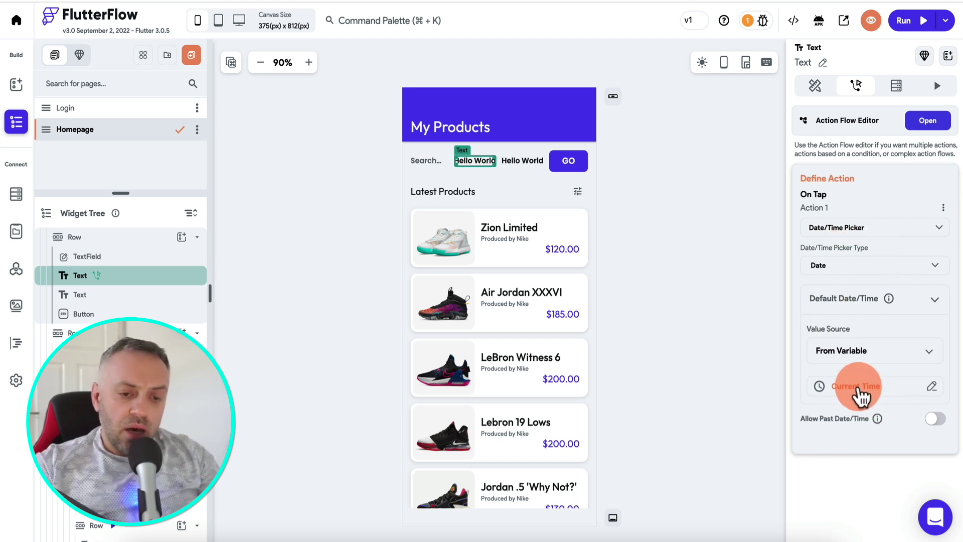
{"action": "left_click", "coordinate": [934, 420]}
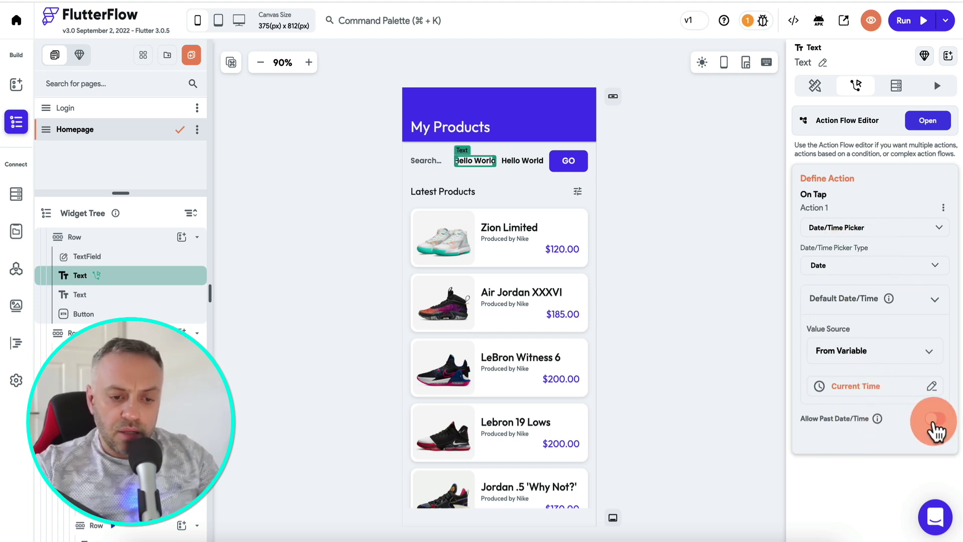
{"action": "left_click", "coordinate": [935, 420]}
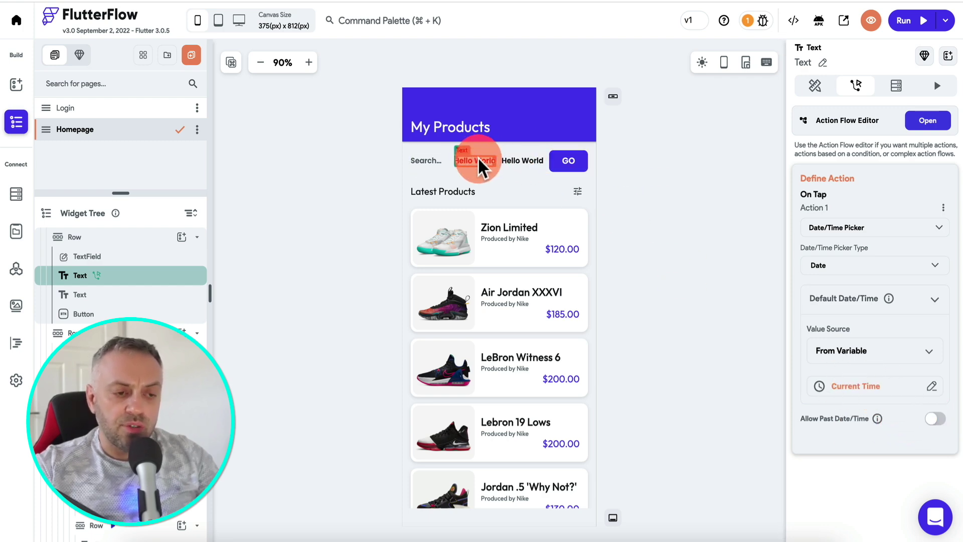
Step: Give the second Hello World text in the search row an On Tap Date/Time Picker action of type Date
{"action": "left_click", "coordinate": [522, 160]}
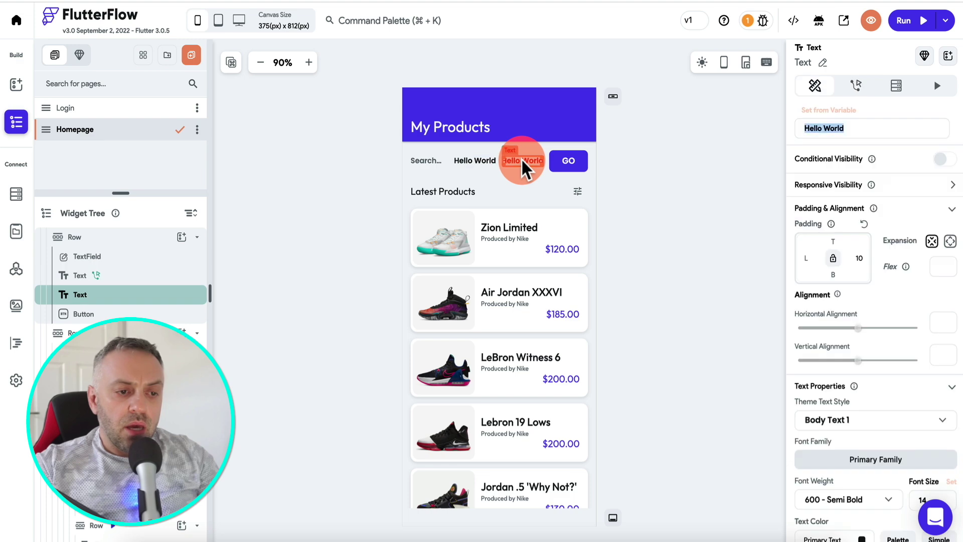
{"action": "left_click", "coordinate": [857, 87]}
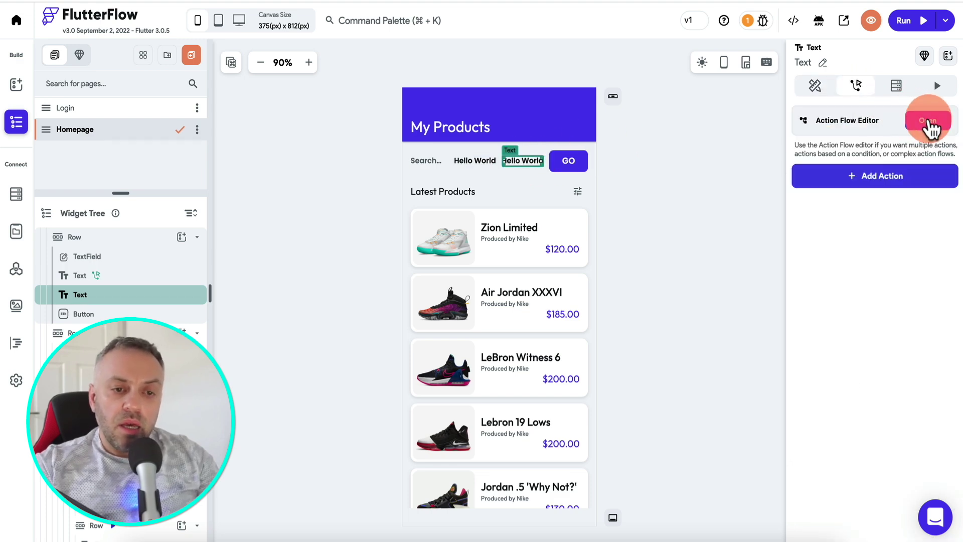
{"action": "left_click", "coordinate": [888, 175]}
{"action": "type", "text": "date"}
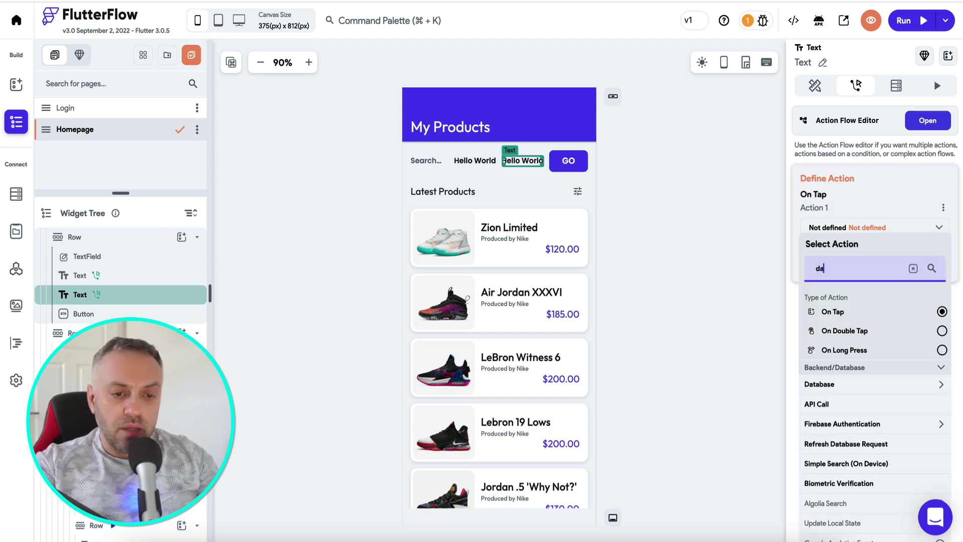
{"action": "left_click", "coordinate": [848, 269]}
{"action": "left_click", "coordinate": [833, 438]}
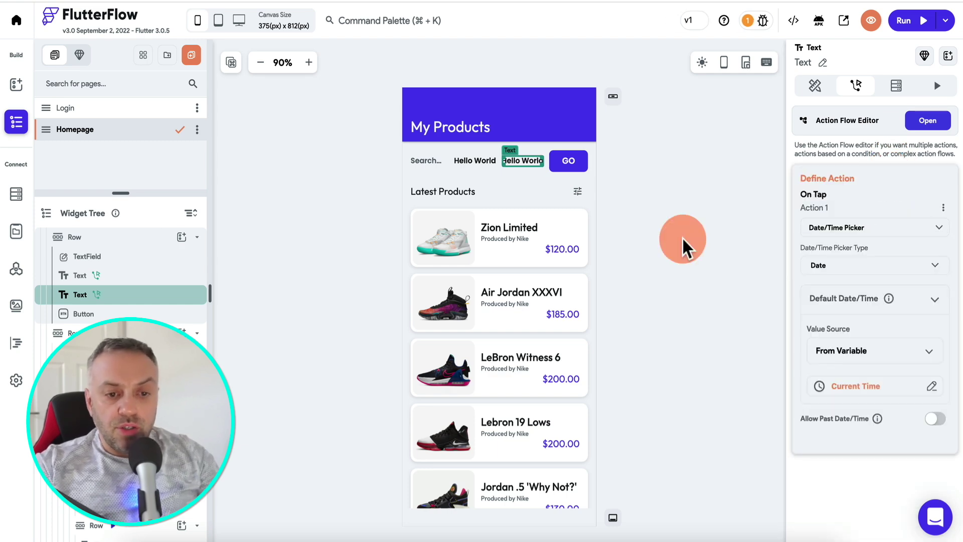
Step: Bind the first Hello World text to the widget state variable Date Picked 1
{"action": "left_click", "coordinate": [483, 158]}
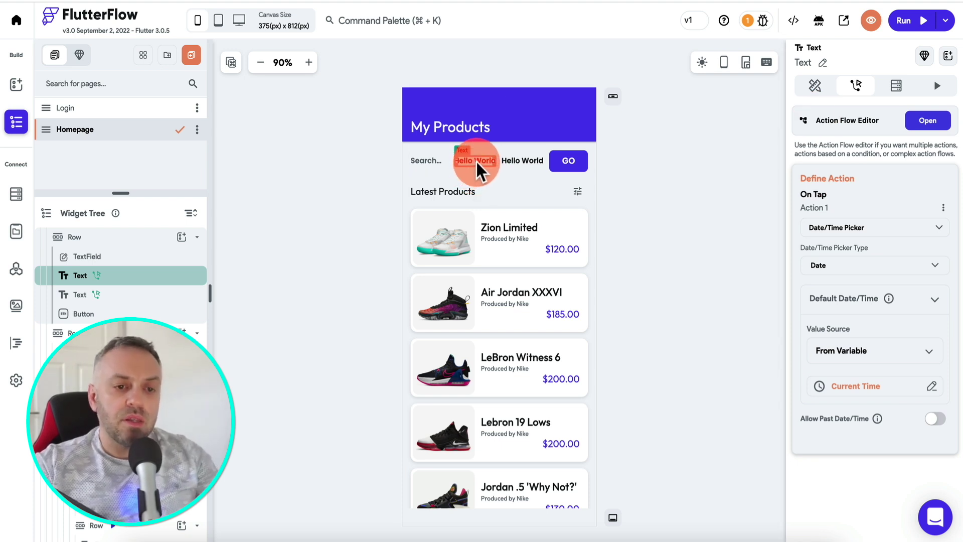
{"action": "left_click", "coordinate": [818, 91]}
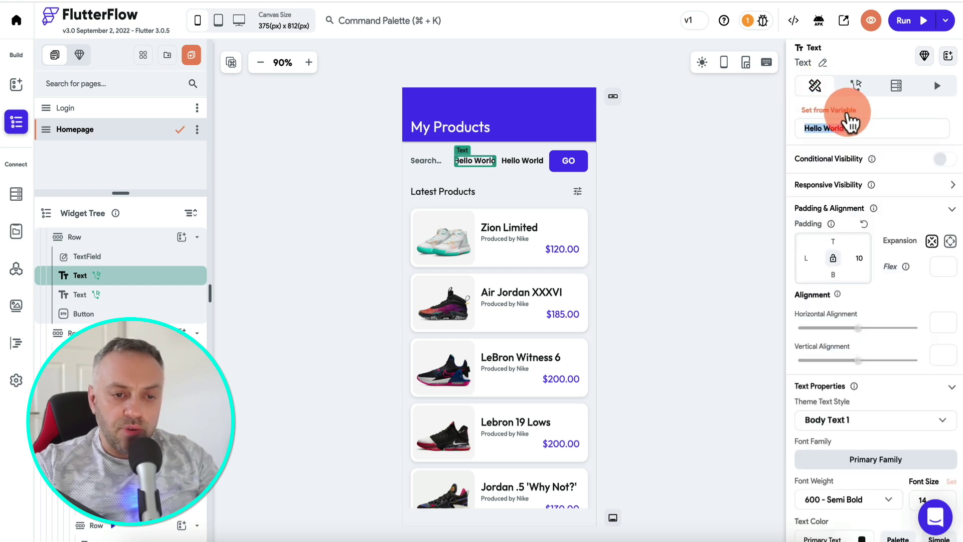
{"action": "left_click", "coordinate": [847, 111]}
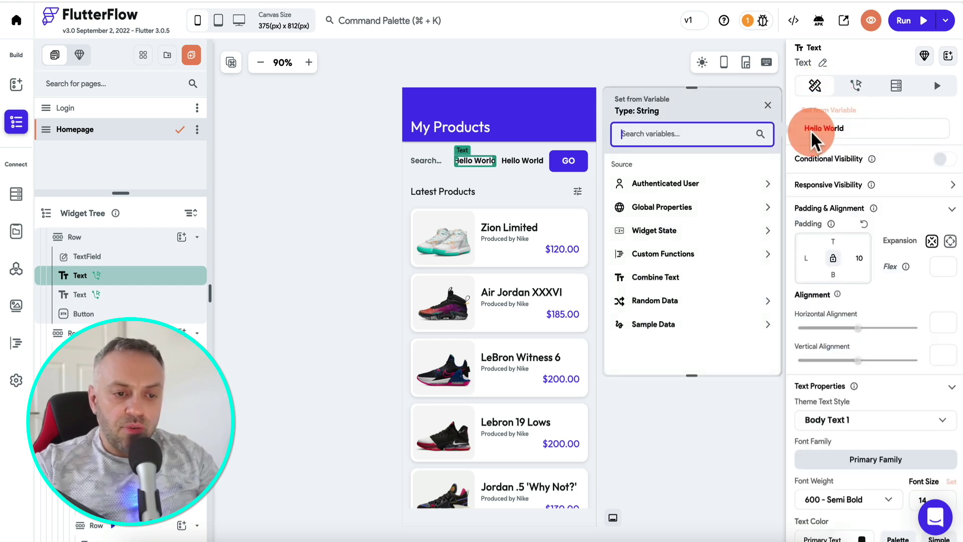
{"action": "left_click", "coordinate": [670, 236]}
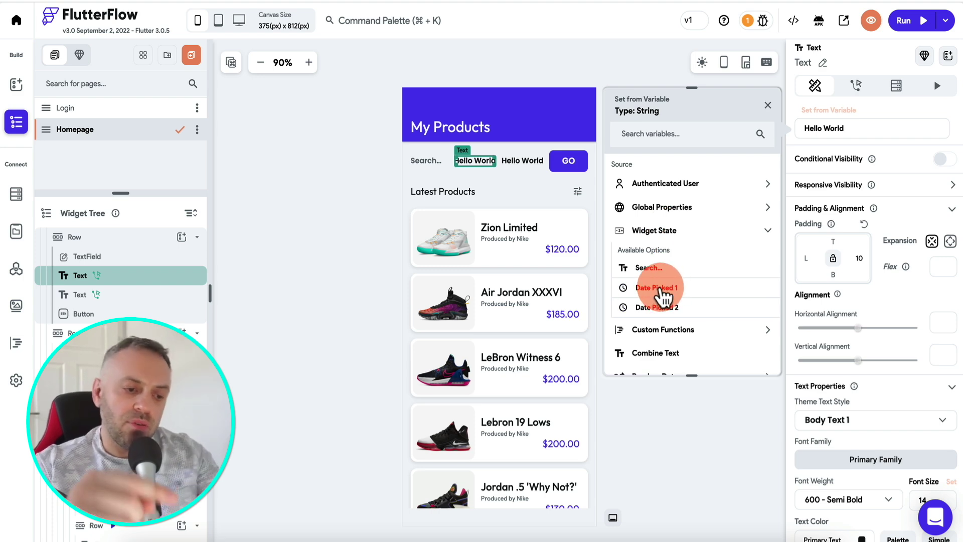
{"action": "left_click", "coordinate": [474, 160]}
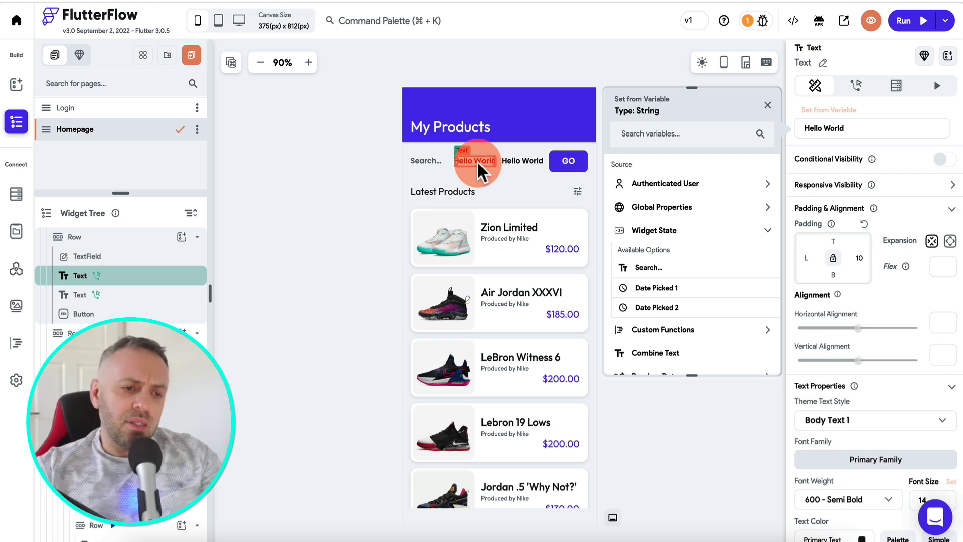
{"action": "left_click", "coordinate": [669, 290]}
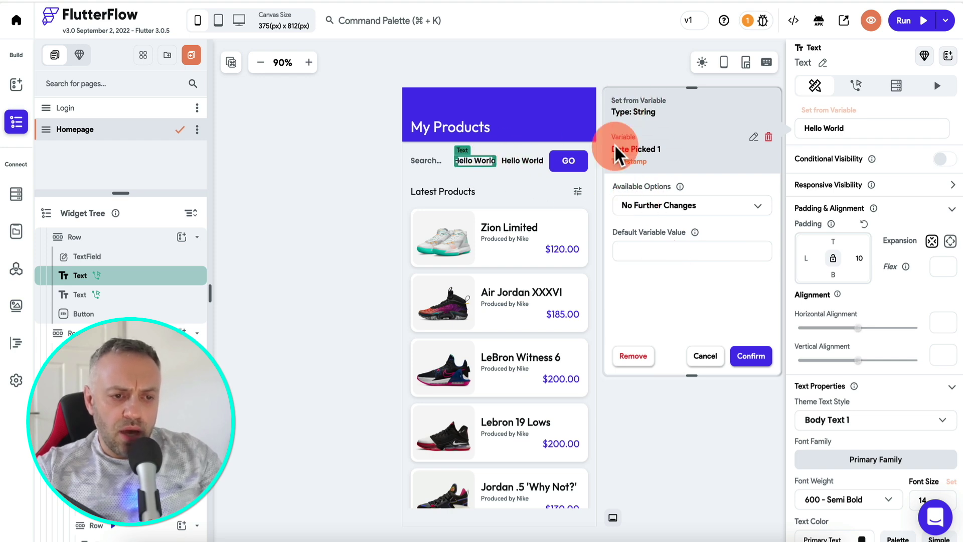
Step: Format the Date Picked 1 variable with Timestamp Format and the yMMMd time format
{"action": "left_click", "coordinate": [684, 210]}
{"action": "left_click", "coordinate": [692, 184]}
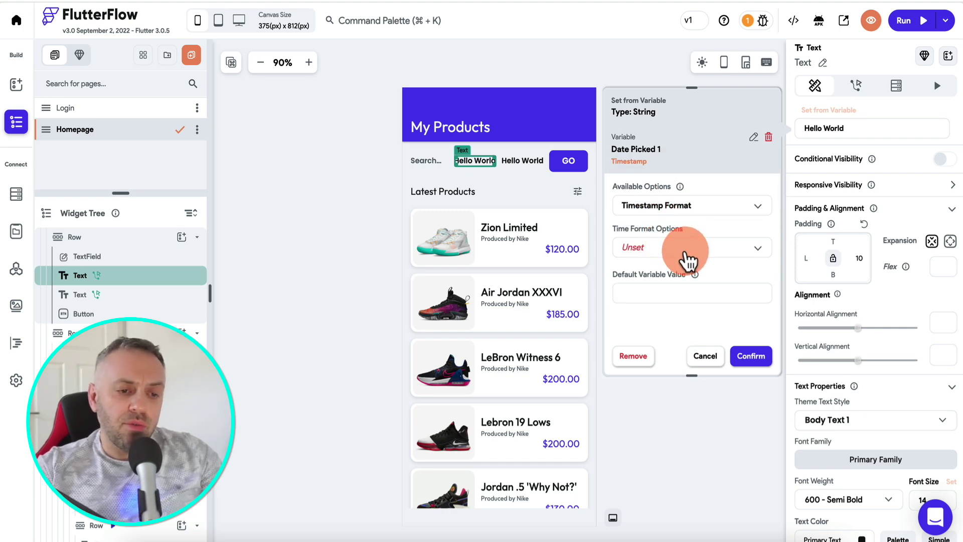
{"action": "left_click", "coordinate": [670, 248]}
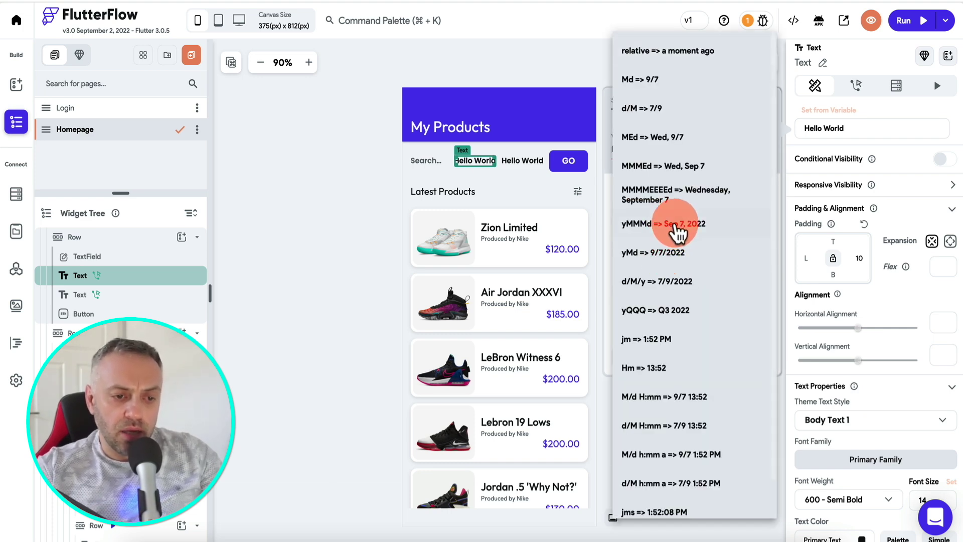
{"action": "left_click", "coordinate": [670, 232]}
Step: Set the default value of the Date Picked 1 binding to "Sep 7, 2022" and confirm the binding
{"action": "left_click", "coordinate": [641, 289]}
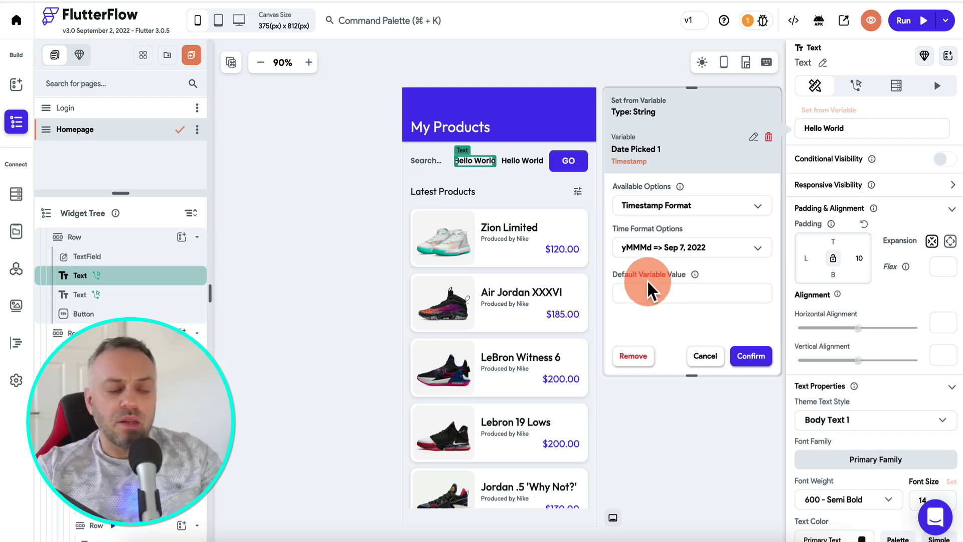
{"action": "type", "text": "September"}
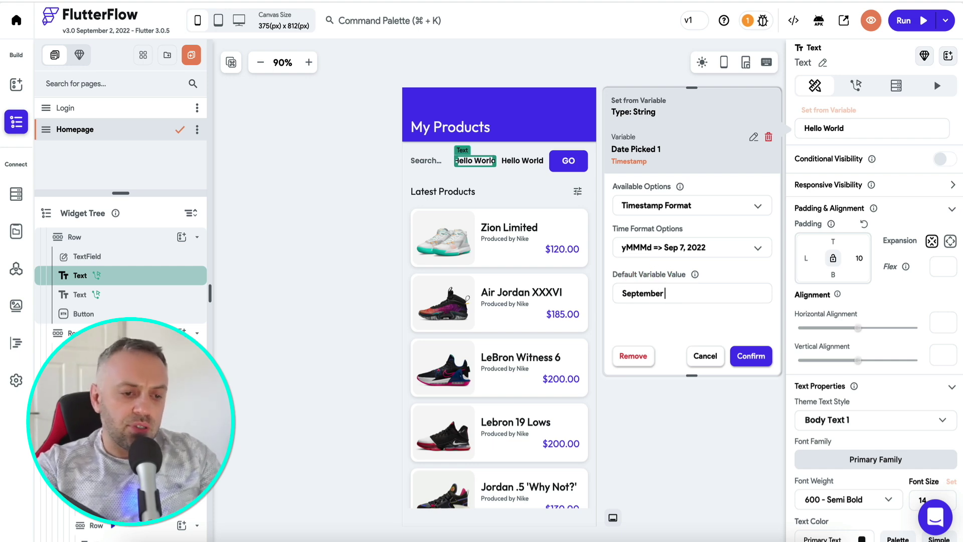
{"action": "key", "text": "super+a"}
{"action": "type", "text": "Sep 7, 2022"}
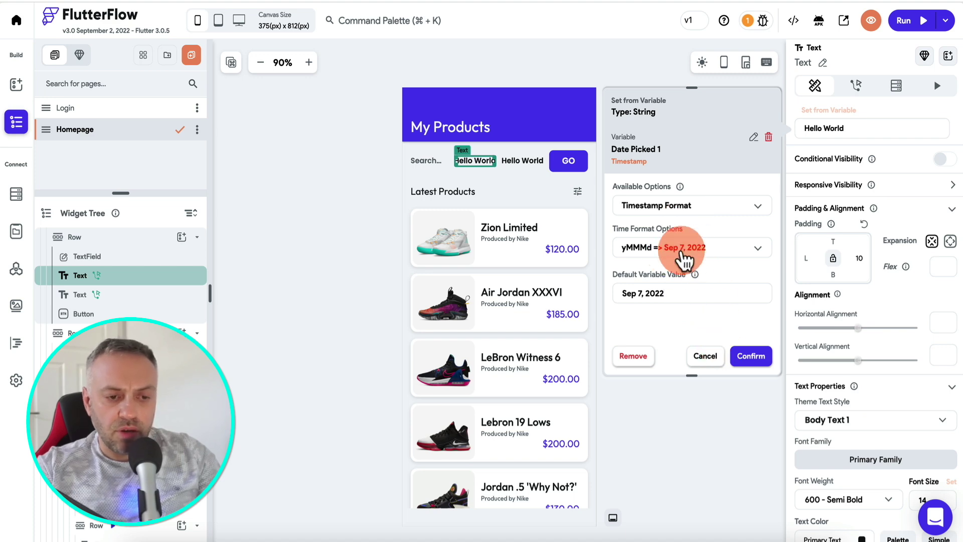
{"action": "left_click", "coordinate": [762, 366]}
{"action": "left_click", "coordinate": [466, 159]}
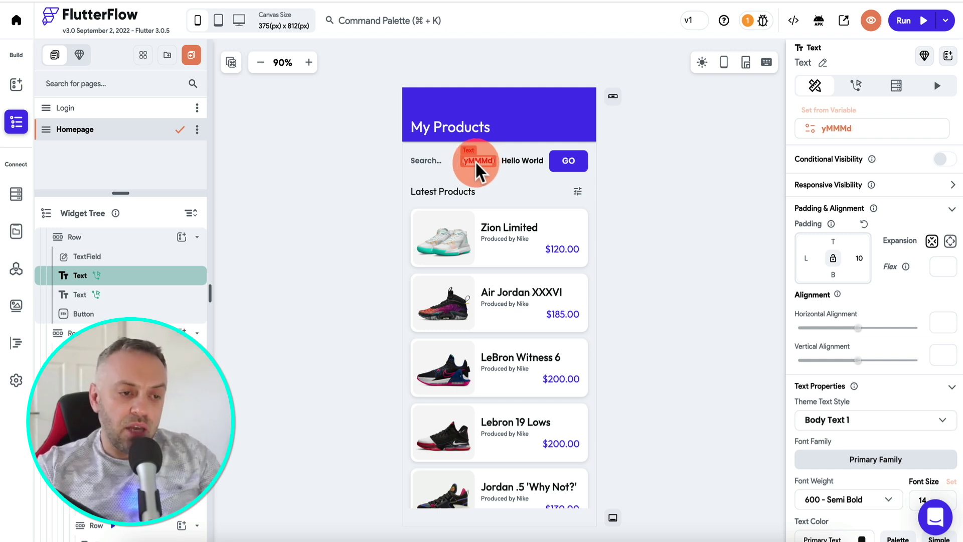
Step: Bind the remaining Hello World text to the widget state variable Date Picked 2
{"action": "left_click", "coordinate": [520, 160]}
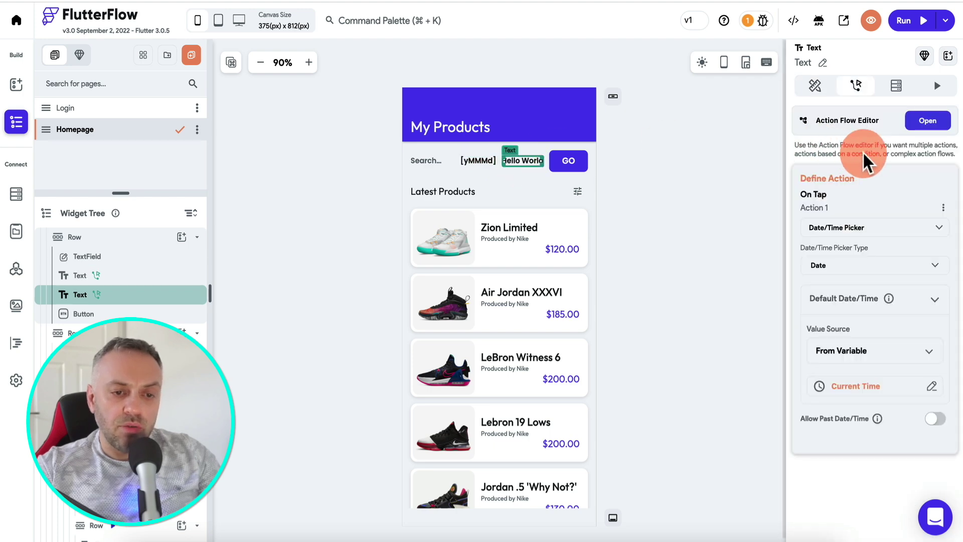
{"action": "left_click", "coordinate": [815, 86]}
{"action": "left_click", "coordinate": [830, 111]}
{"action": "left_click", "coordinate": [658, 232]}
{"action": "left_click", "coordinate": [661, 308]}
Step: Format the Date Picked 2 variable with Timestamp Format and the yMMMd time format
{"action": "left_click", "coordinate": [706, 214]}
{"action": "left_click", "coordinate": [685, 178]}
{"action": "left_click", "coordinate": [691, 249]}
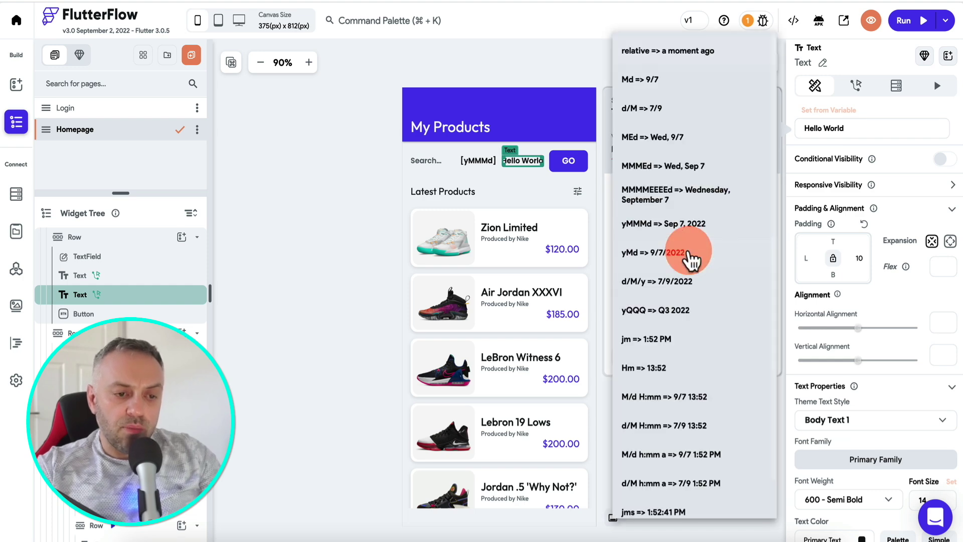
{"action": "left_click", "coordinate": [690, 223]}
Step: Set the default value of the Date Picked 2 binding to "Sep 7, 2022" and confirm the binding
{"action": "left_click", "coordinate": [658, 294]}
{"action": "type", "text": "Sep 7, 2022"}
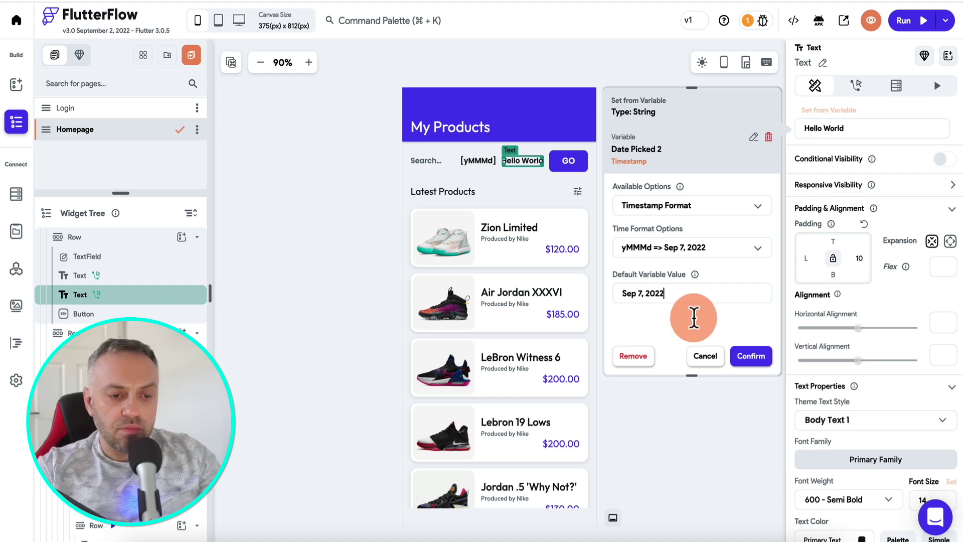
{"action": "left_click", "coordinate": [751, 356]}
{"action": "left_click", "coordinate": [730, 205]}
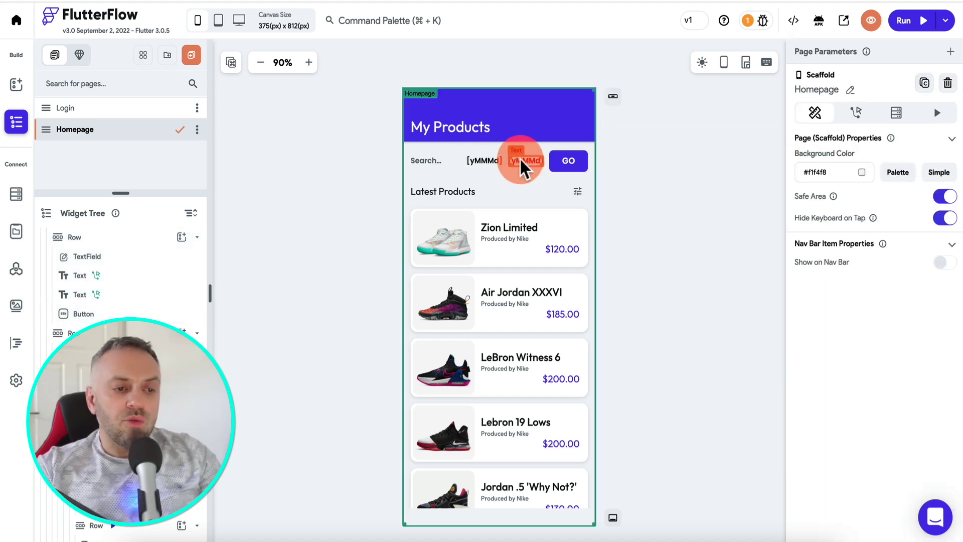
Step: Rename the search row's TextField widget as inputSearch
{"action": "left_click", "coordinate": [424, 161]}
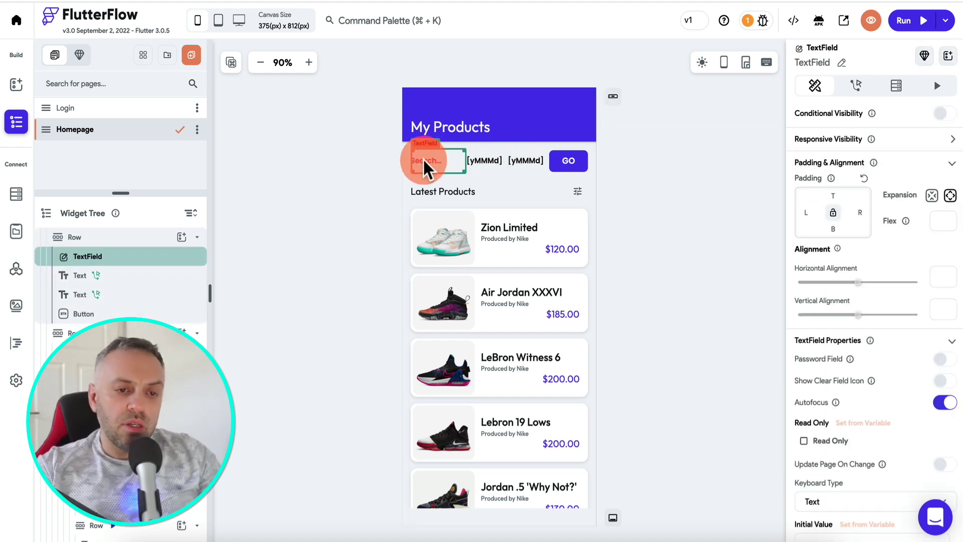
{"action": "left_click", "coordinate": [841, 62]}
{"action": "type", "text": "inp"}
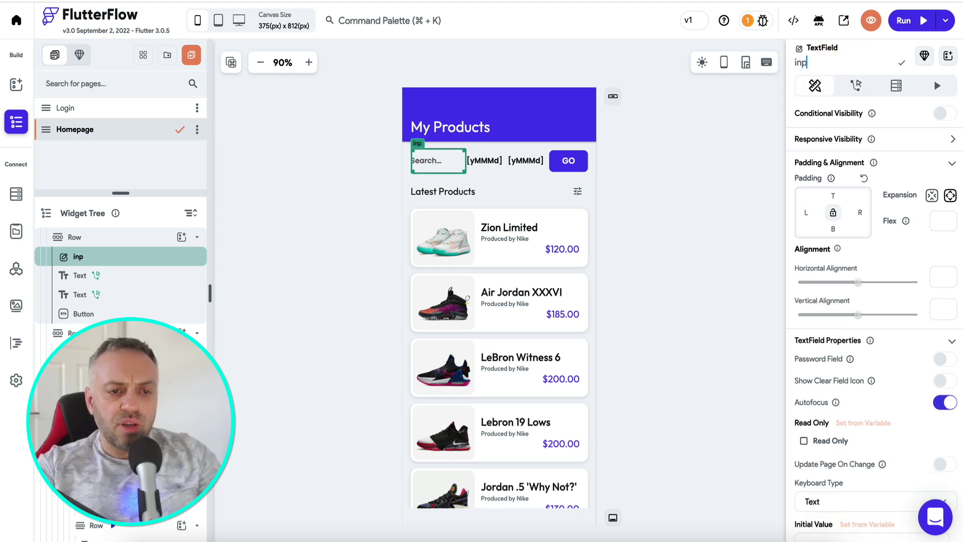
{"action": "type", "text": "utSearch"}
{"action": "left_click", "coordinate": [902, 62]}
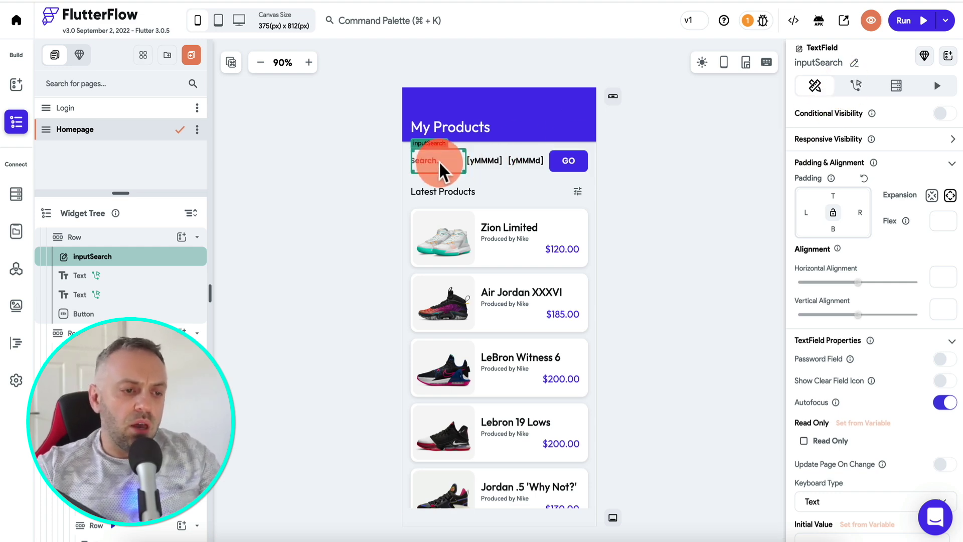
Step: Give the GO button an On Tap Simple Search (On Device) action and check the available search types
{"action": "left_click", "coordinate": [489, 158]}
{"action": "left_click", "coordinate": [519, 159]}
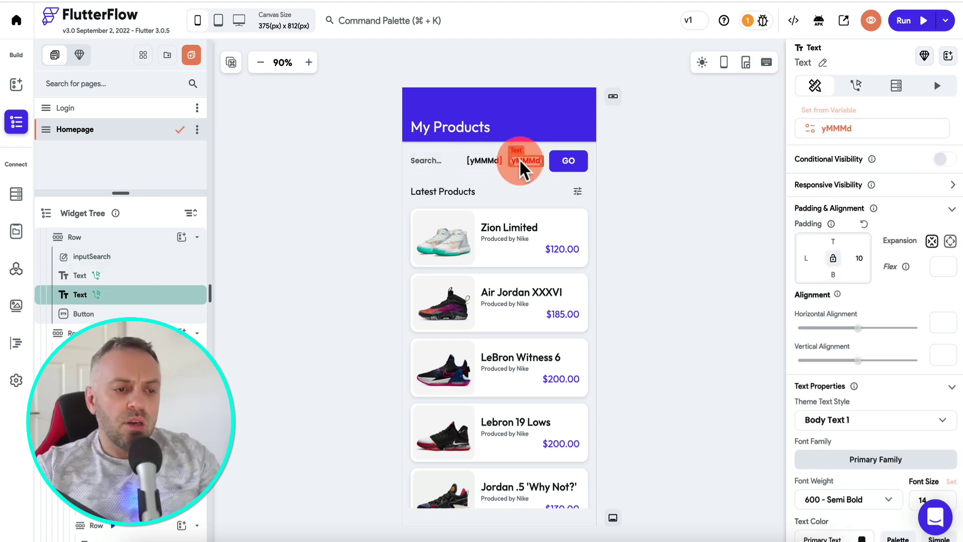
{"action": "left_click", "coordinate": [563, 160]}
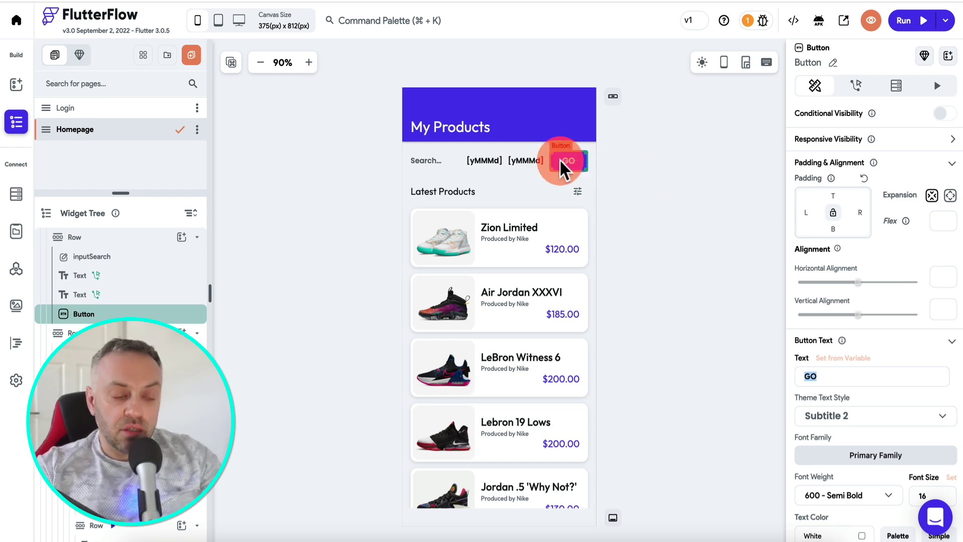
{"action": "left_click", "coordinate": [856, 86]}
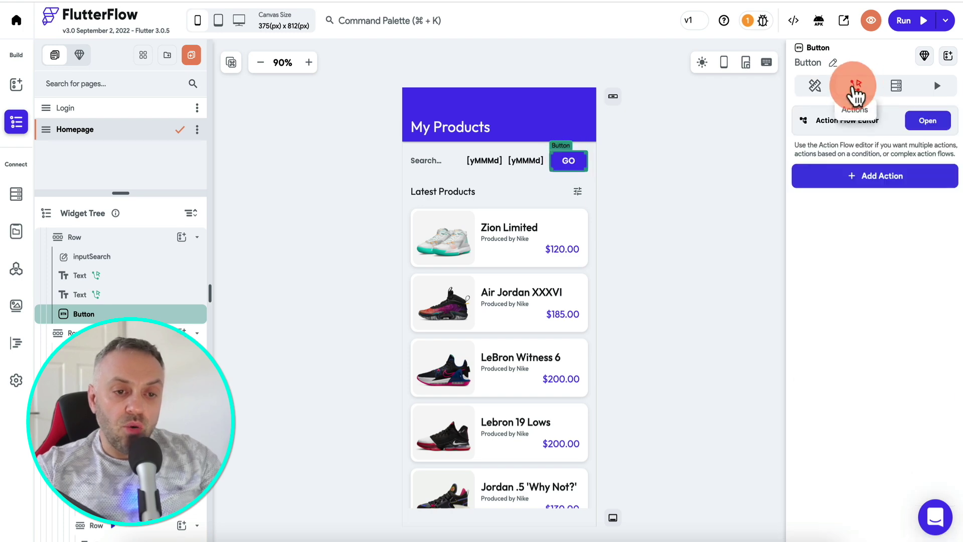
{"action": "left_click", "coordinate": [853, 176]}
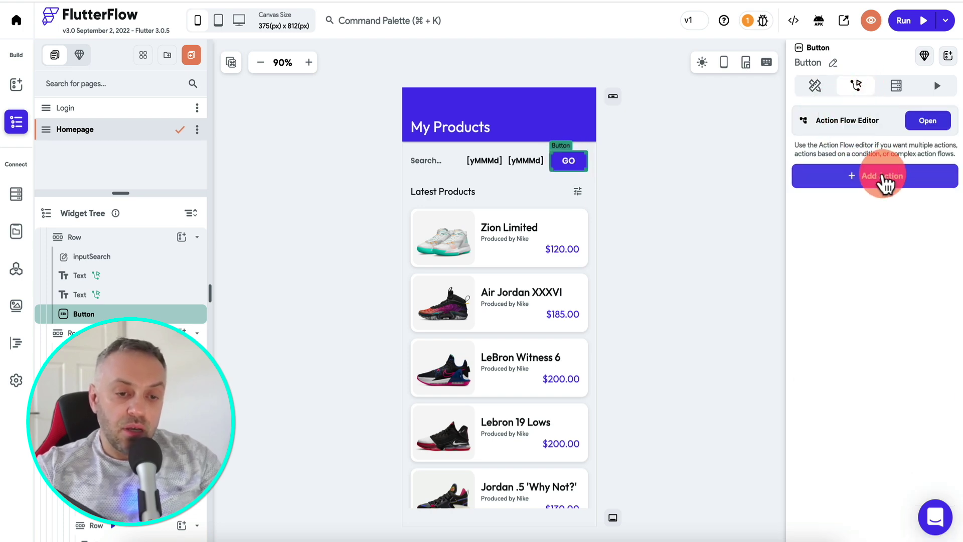
{"action": "left_click", "coordinate": [835, 264]}
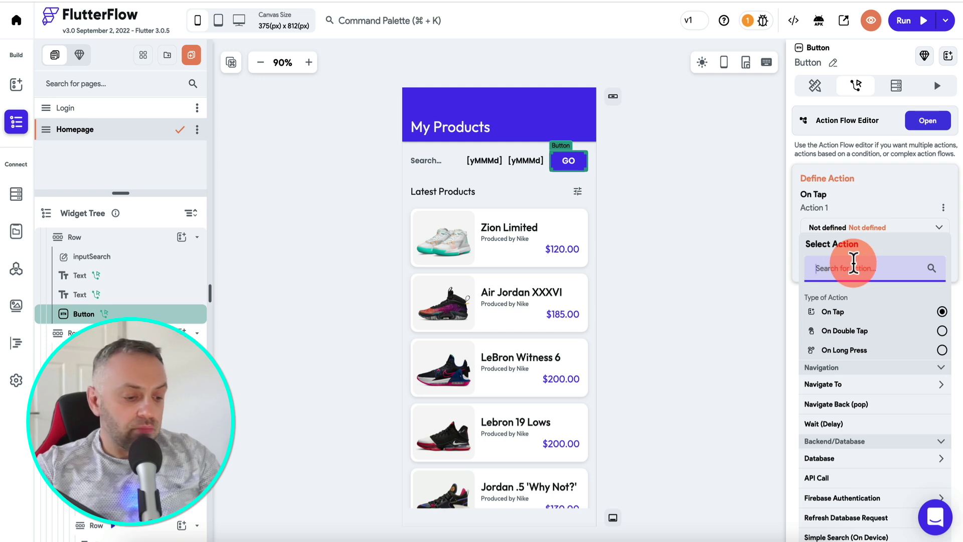
{"action": "type", "text": "search"}
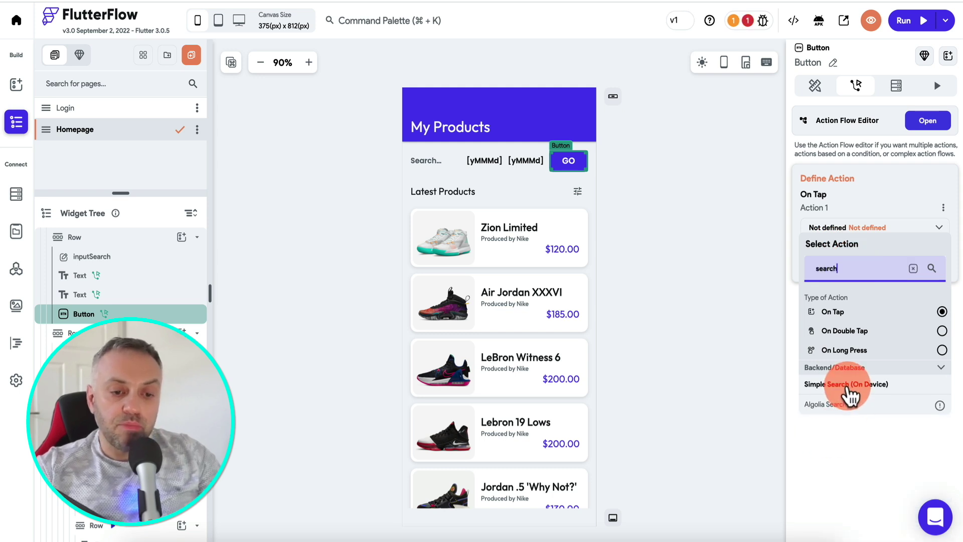
{"action": "left_click", "coordinate": [851, 396]}
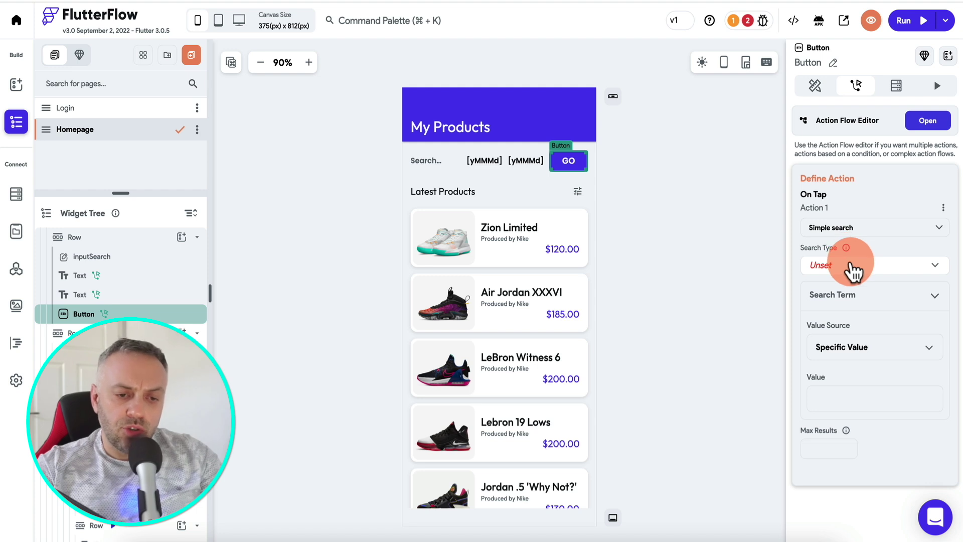
{"action": "left_click", "coordinate": [858, 268]}
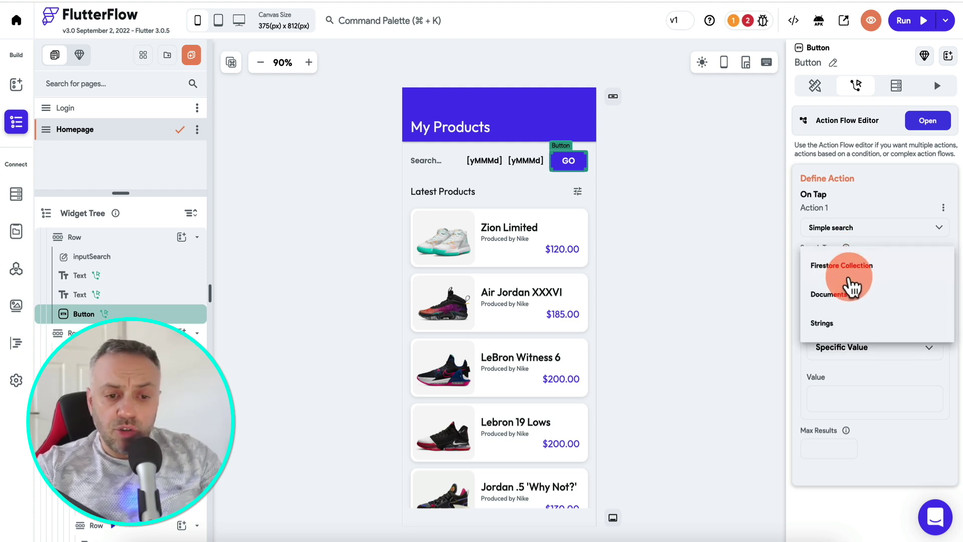
{"action": "left_click", "coordinate": [710, 247]}
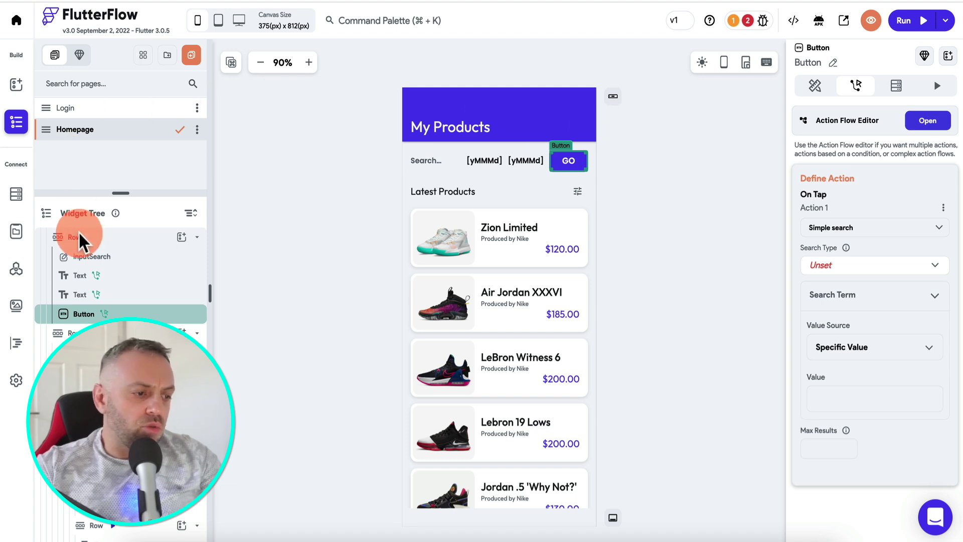
Step: Start a Query Collection backend query on the Homepage and check which collections are available
{"action": "scroll", "coordinate": [122, 237], "scroll_direction": "up", "scroll_amount": 2}
{"action": "left_click", "coordinate": [116, 236]}
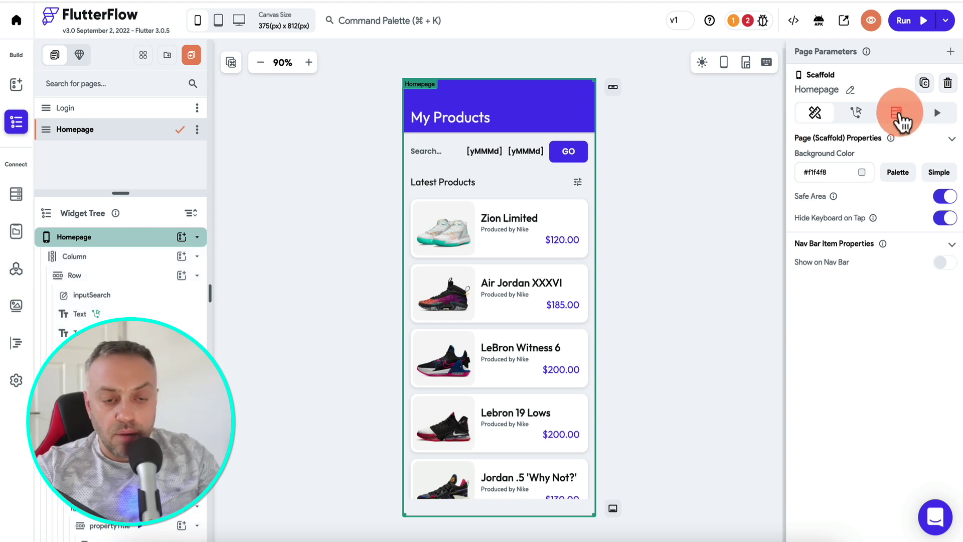
{"action": "left_click", "coordinate": [902, 121]}
{"action": "left_click", "coordinate": [859, 166]}
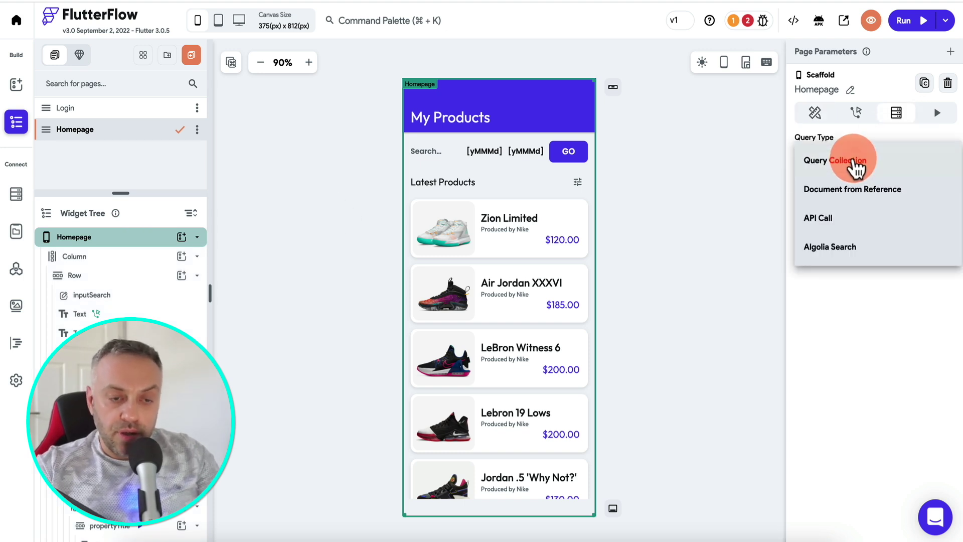
{"action": "left_click", "coordinate": [857, 167]}
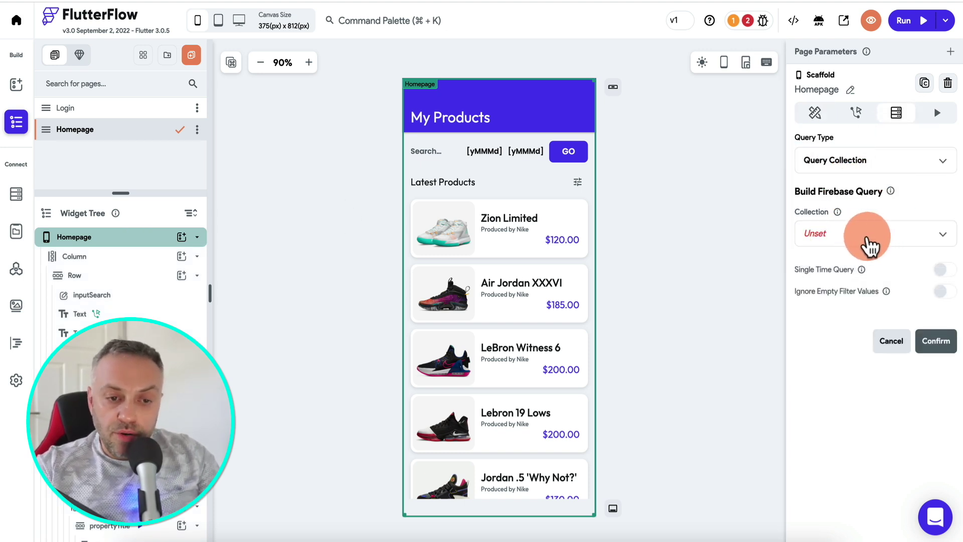
{"action": "left_click", "coordinate": [868, 242]}
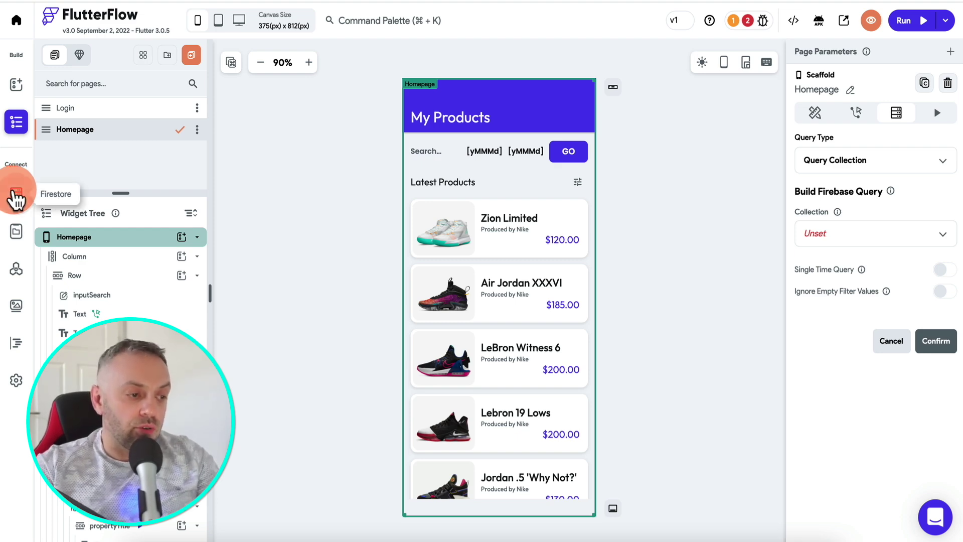
Step: Create a Firestore collection named products
{"action": "left_click", "coordinate": [16, 198]}
{"action": "left_click", "coordinate": [187, 133]}
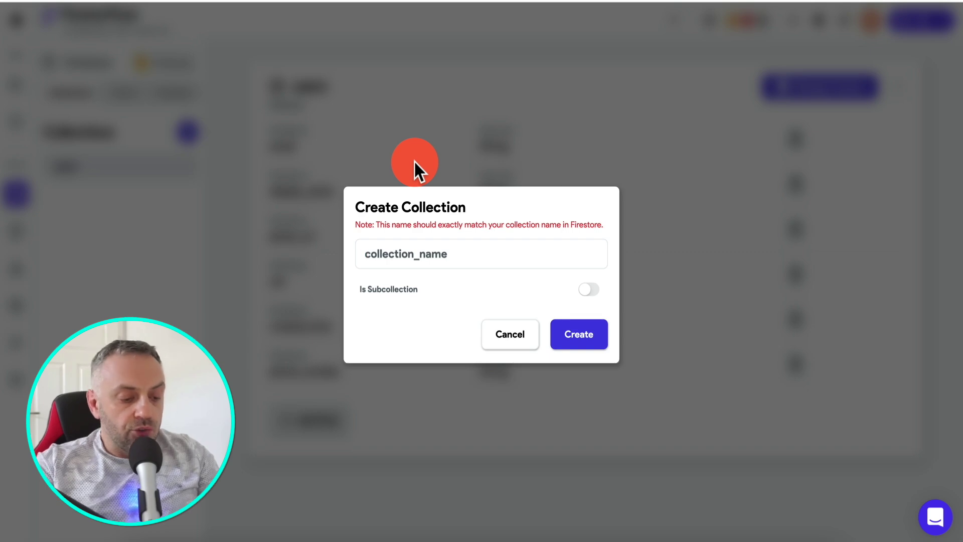
{"action": "type", "text": "products"}
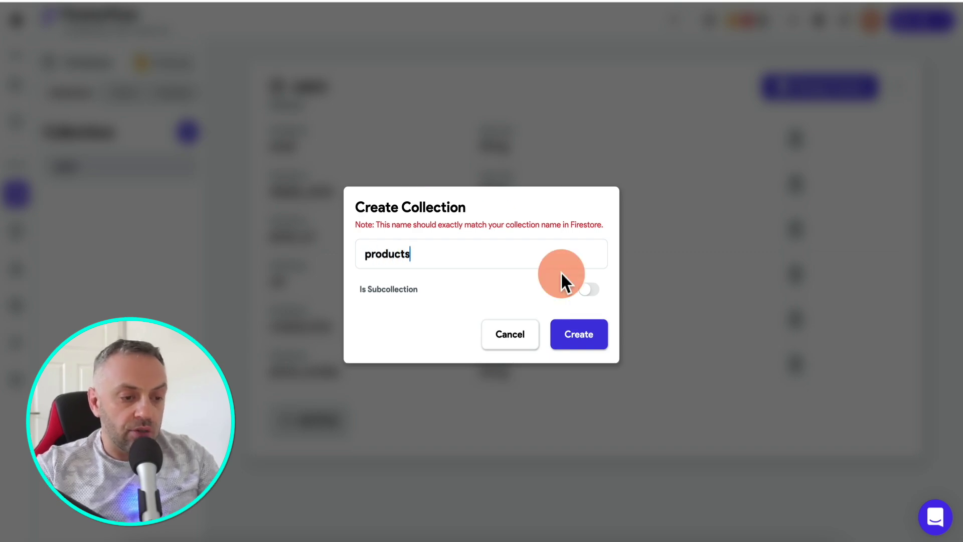
{"action": "key", "text": "Return"}
Step: Create a subcollection named reservations under the products collection
{"action": "left_click", "coordinate": [188, 133]}
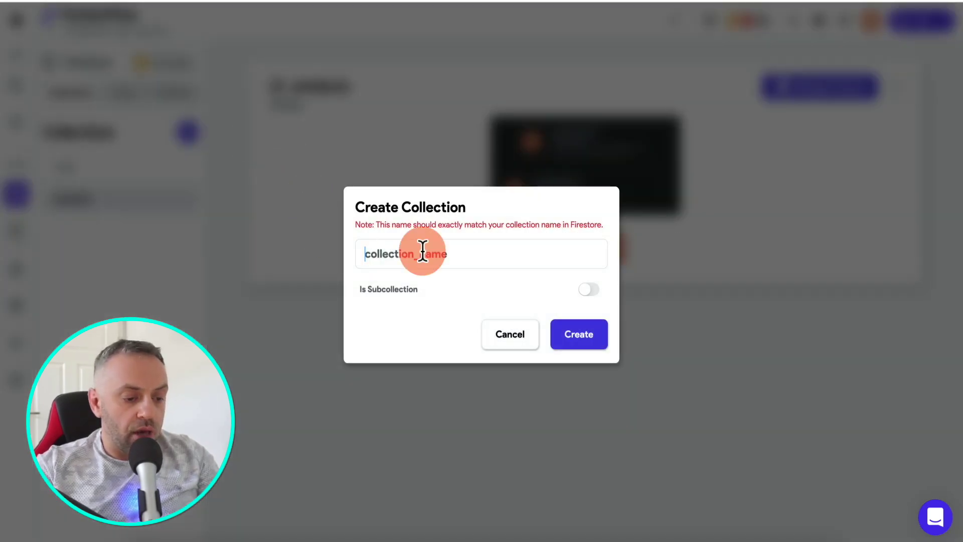
{"action": "type", "text": "reserva"}
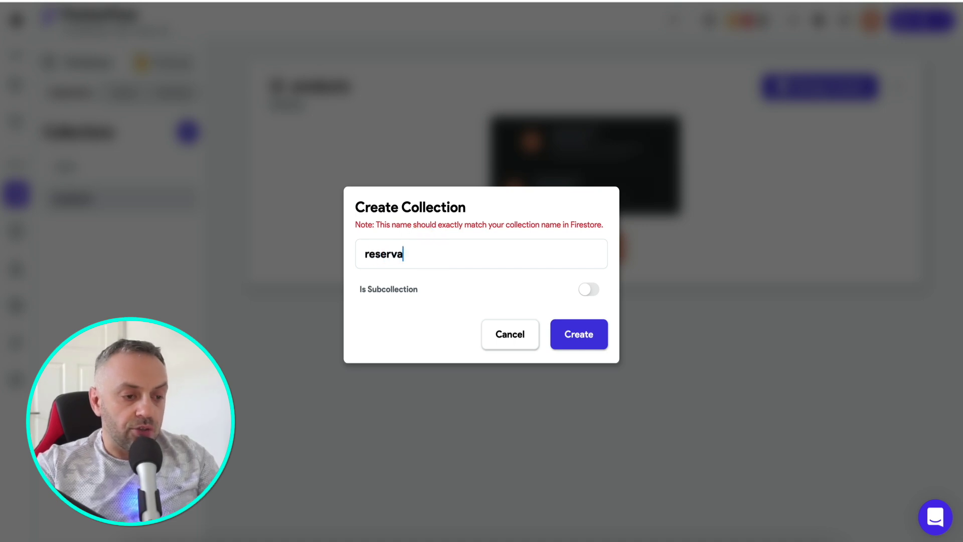
{"action": "type", "text": "tions"}
{"action": "left_click", "coordinate": [590, 291]}
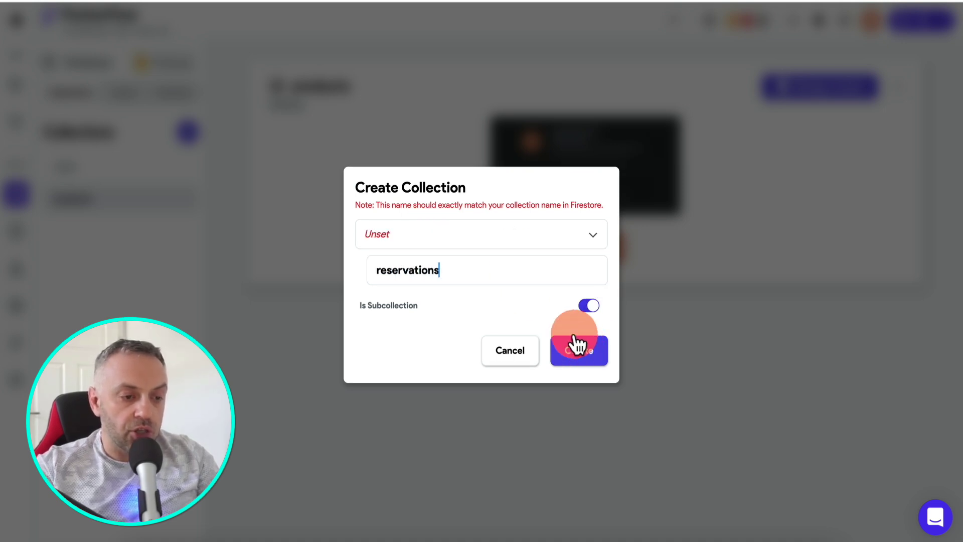
{"action": "left_click", "coordinate": [537, 242]}
{"action": "left_click", "coordinate": [467, 266]}
{"action": "left_click", "coordinate": [584, 349]}
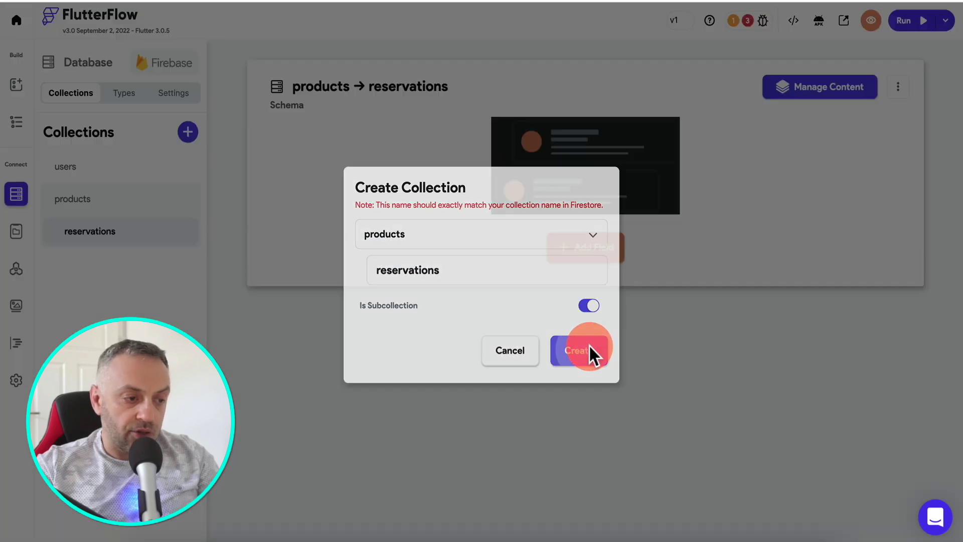
Step: Check the product fields in the Firebase console and add a name field of type String to the products collection
{"action": "left_click", "coordinate": [120, 199]}
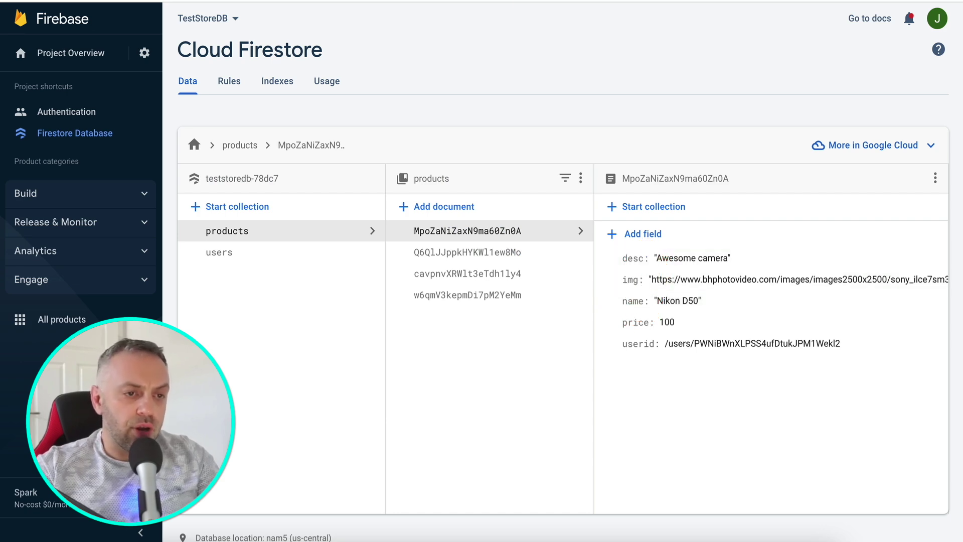
{"action": "left_click", "coordinate": [508, 231]}
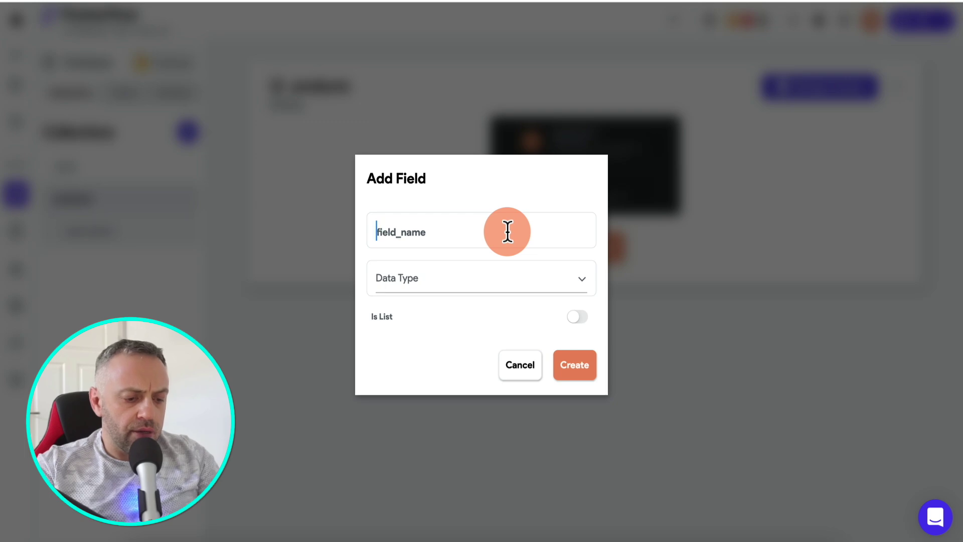
{"action": "type", "text": "name"}
{"action": "left_click", "coordinate": [476, 286]}
{"action": "left_click", "coordinate": [422, 276]}
{"action": "left_click", "coordinate": [579, 379]}
Step: Add a desc field of type String to the products collection
{"action": "left_click", "coordinate": [319, 200]}
{"action": "type", "text": "desc"}
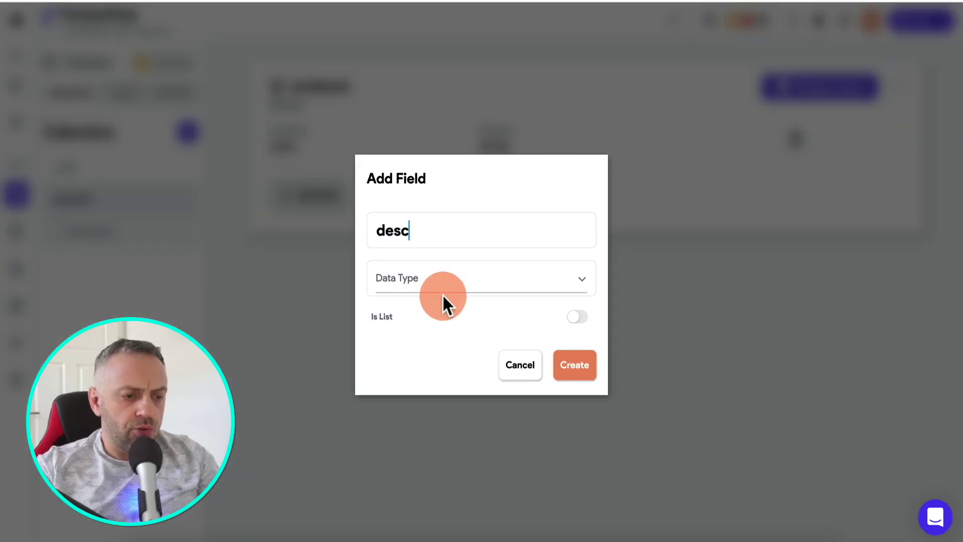
{"action": "left_click", "coordinate": [451, 296]}
{"action": "left_click", "coordinate": [442, 268]}
{"action": "left_click", "coordinate": [572, 366]}
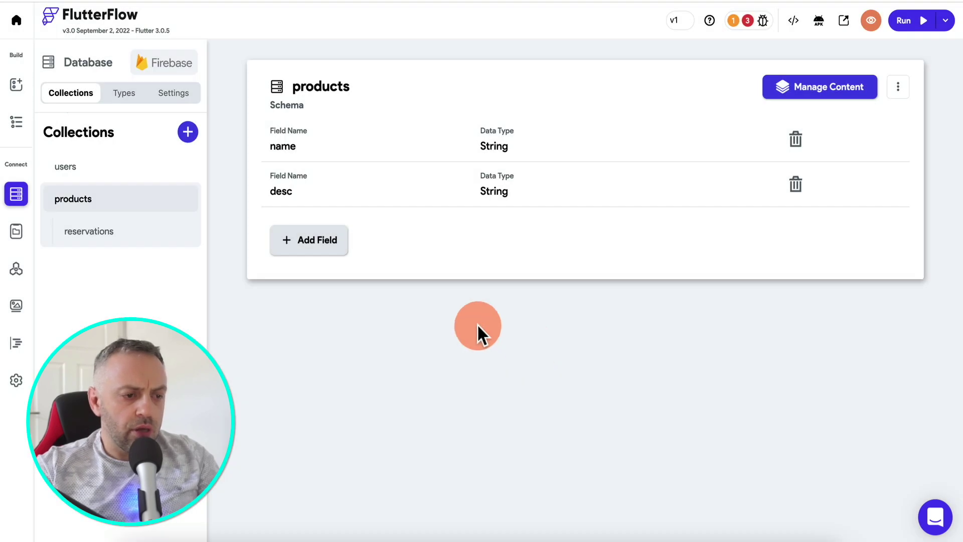
Step: Add an img field of type Image Path to the products collection
{"action": "left_click", "coordinate": [326, 248]}
{"action": "type", "text": "img"}
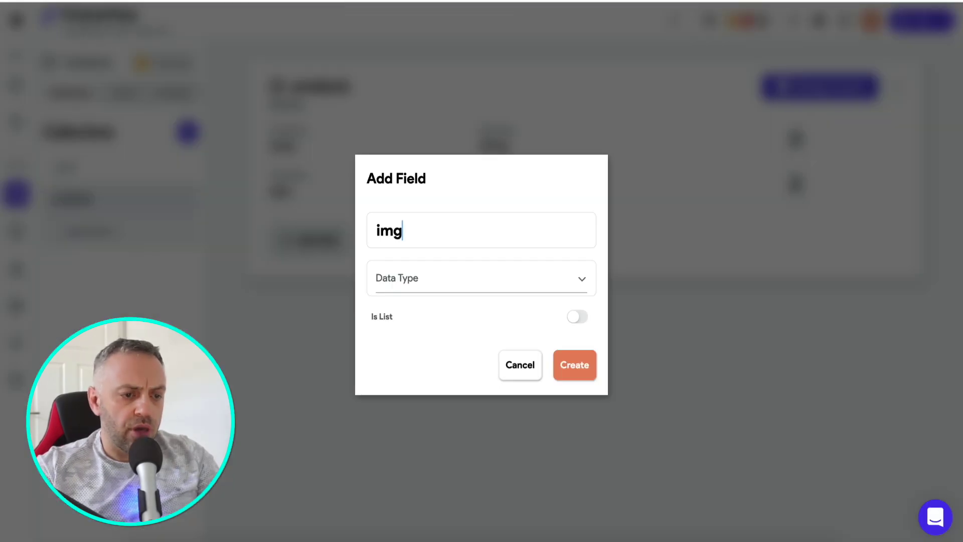
{"action": "left_click", "coordinate": [469, 278]}
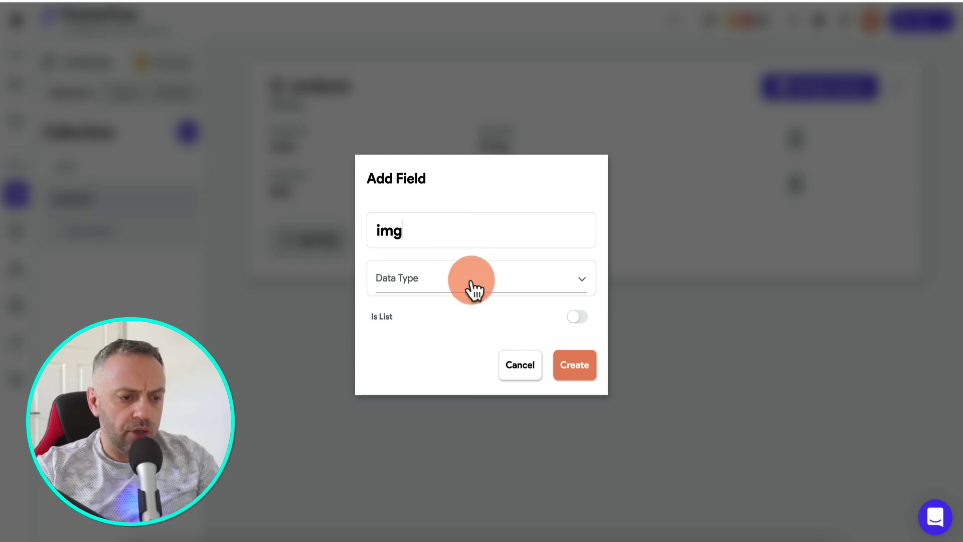
{"action": "left_click", "coordinate": [443, 298]}
{"action": "left_click", "coordinate": [574, 364]}
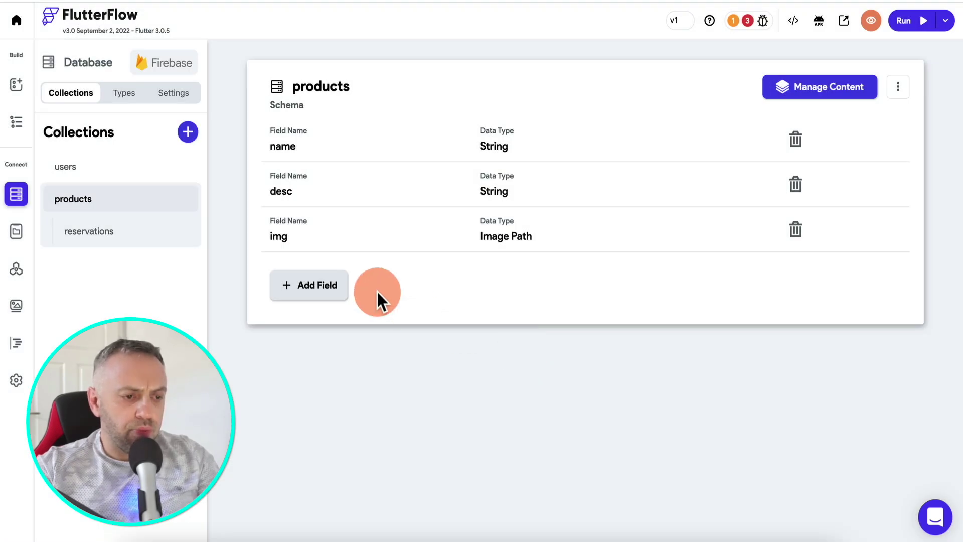
Step: Add a price field of type Integer to the products collection
{"action": "left_click", "coordinate": [297, 285]}
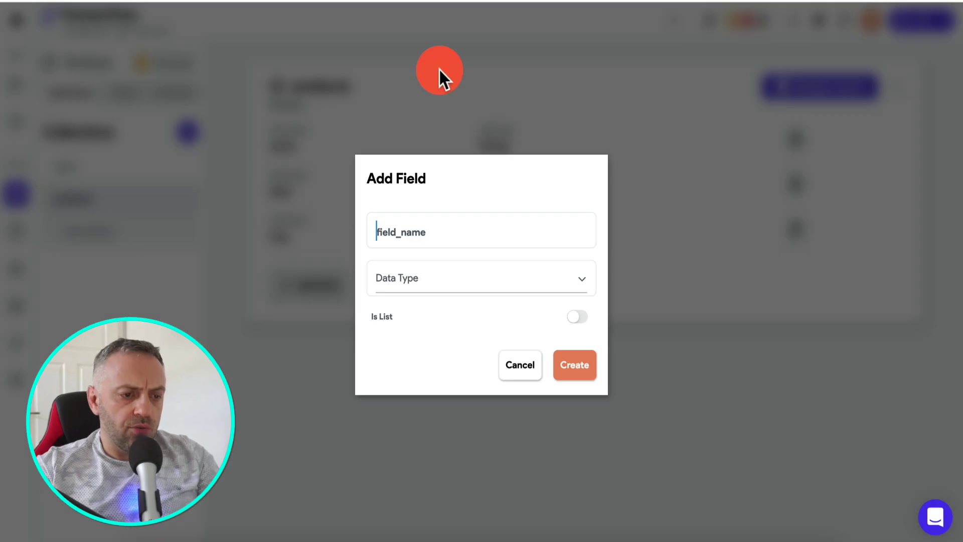
{"action": "type", "text": "price"}
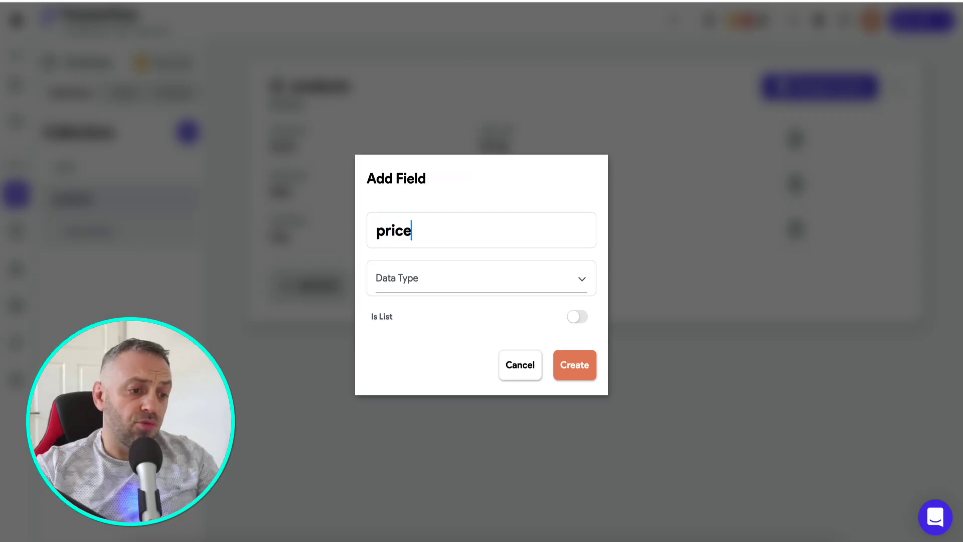
{"action": "left_click", "coordinate": [429, 285]}
{"action": "left_click", "coordinate": [429, 211]}
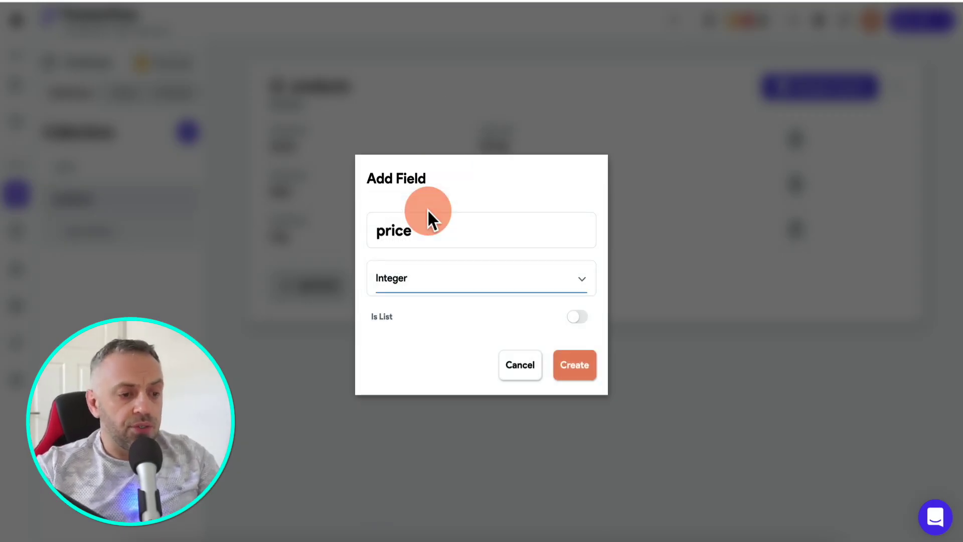
{"action": "left_click", "coordinate": [571, 362]}
Step: Add a userid field to the products collection as a Document Reference to Users
{"action": "left_click", "coordinate": [302, 323]}
{"action": "type", "text": "uid"}
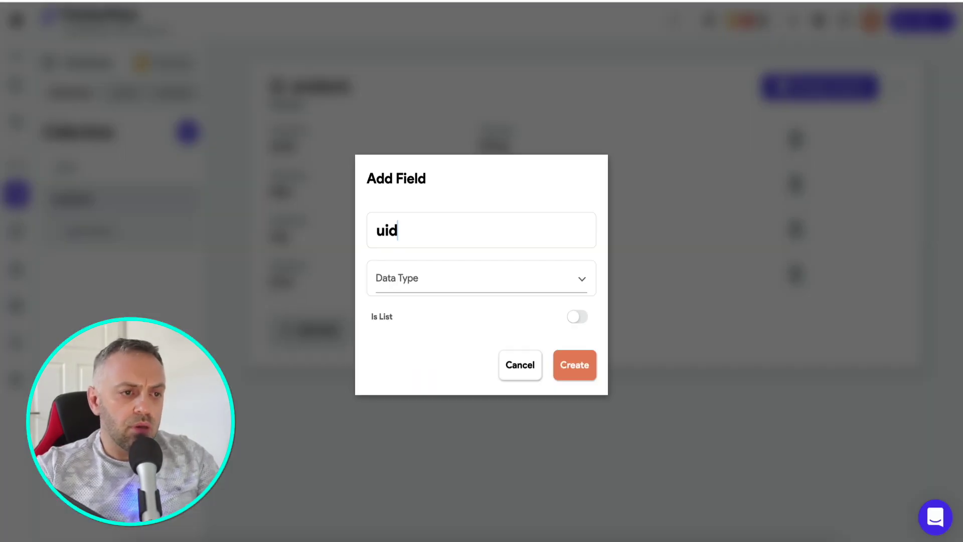
{"action": "key", "text": "ctrl+a"}
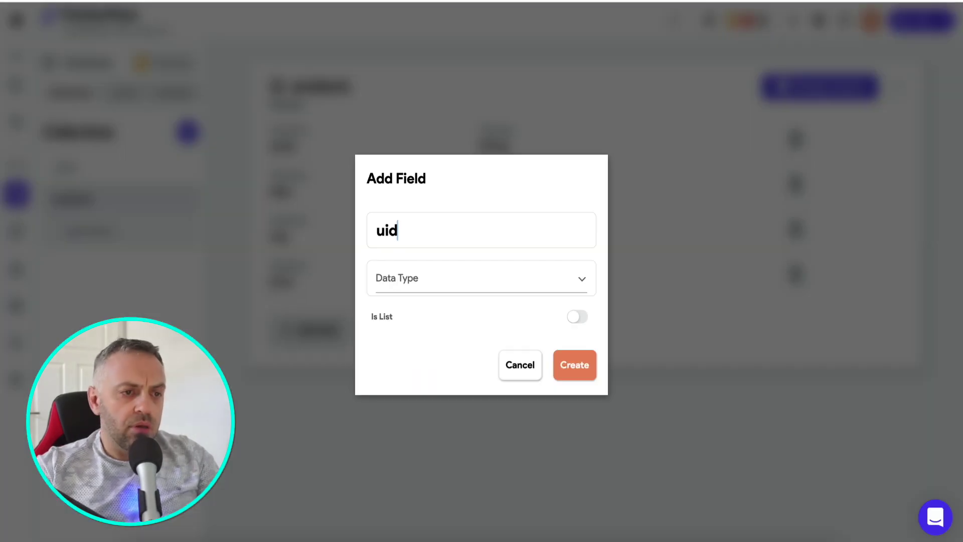
{"action": "type", "text": "userid"}
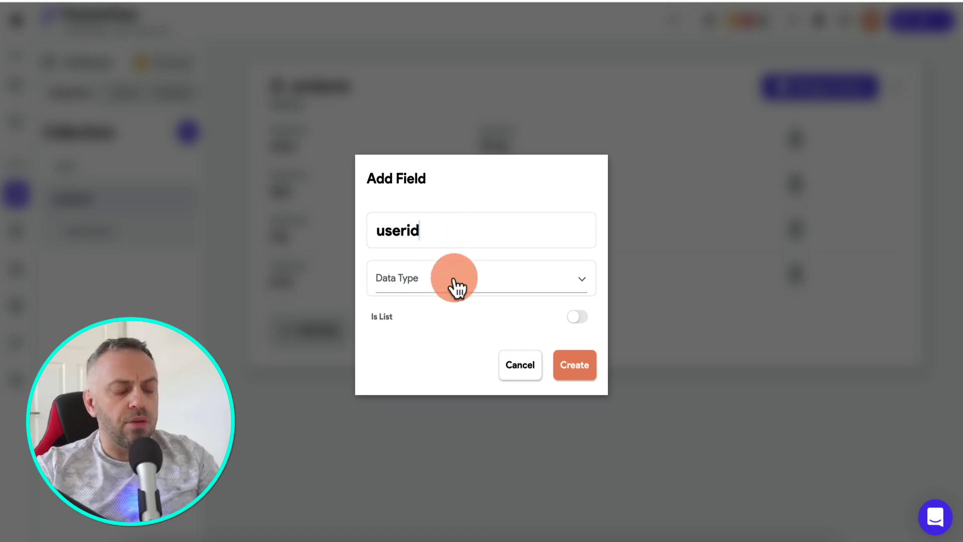
{"action": "left_click", "coordinate": [457, 287]}
{"action": "left_click", "coordinate": [433, 413]}
{"action": "left_click", "coordinate": [470, 319]}
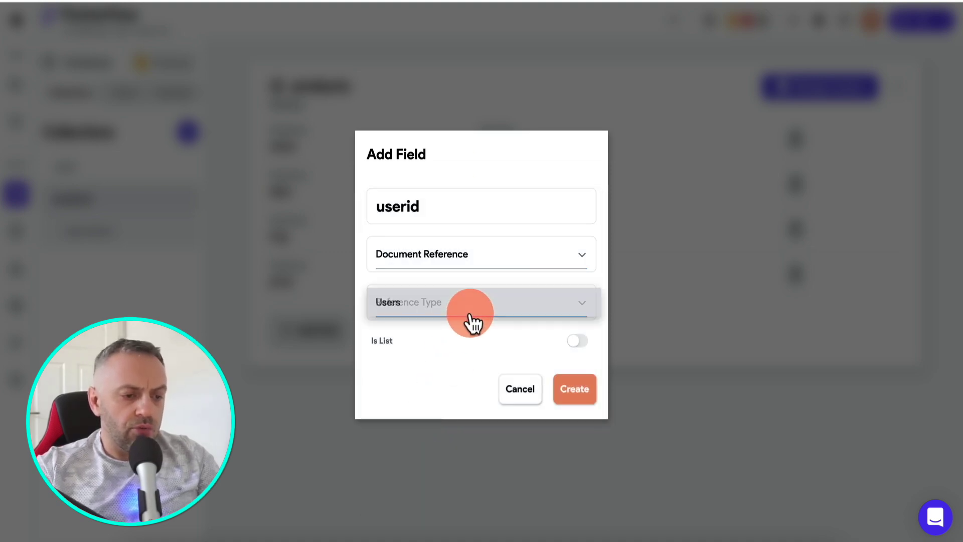
{"action": "left_click", "coordinate": [477, 306]}
{"action": "left_click", "coordinate": [571, 402]}
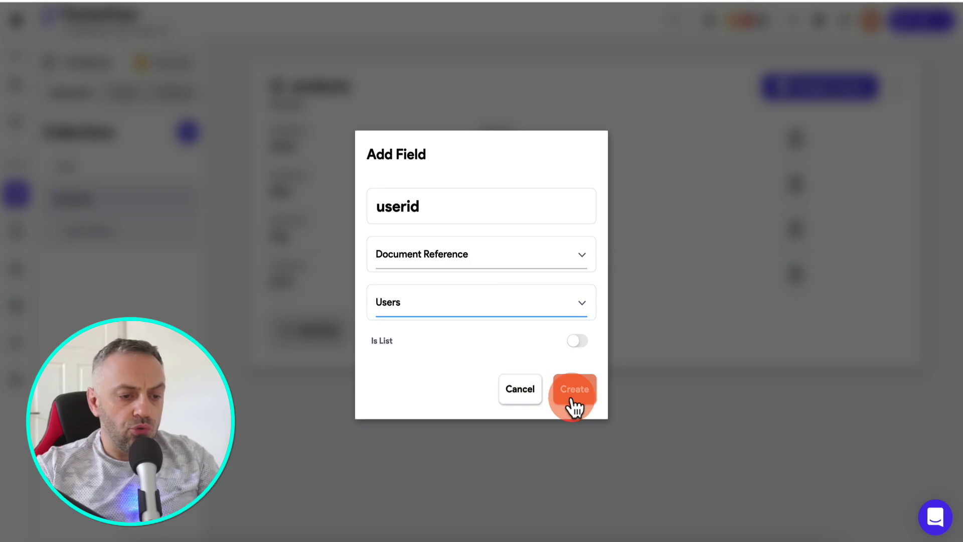
Step: Check a reservation document in the Firebase console and add a startDate field of type Timestamp to the reservations subcollection
{"action": "left_click", "coordinate": [146, 232]}
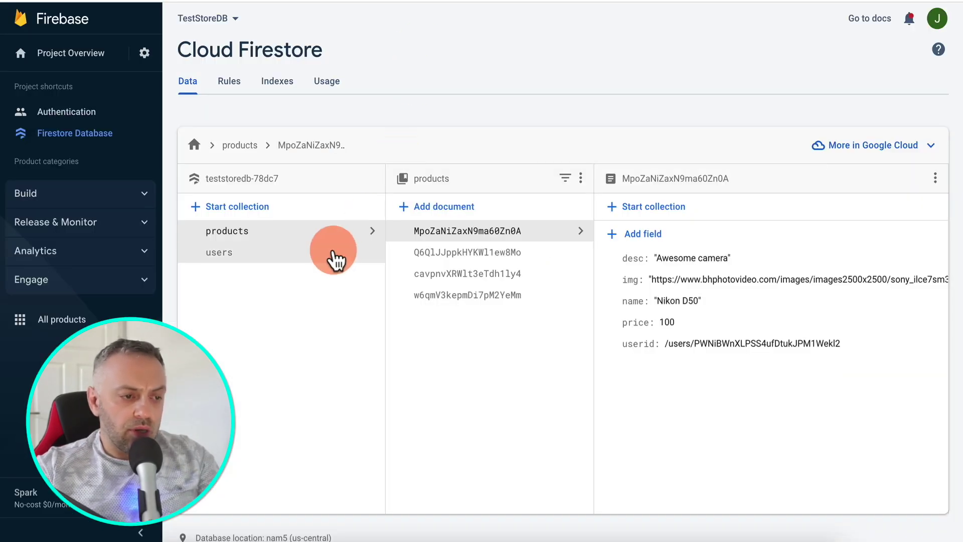
{"action": "left_click", "coordinate": [505, 253]}
{"action": "left_click", "coordinate": [660, 230]}
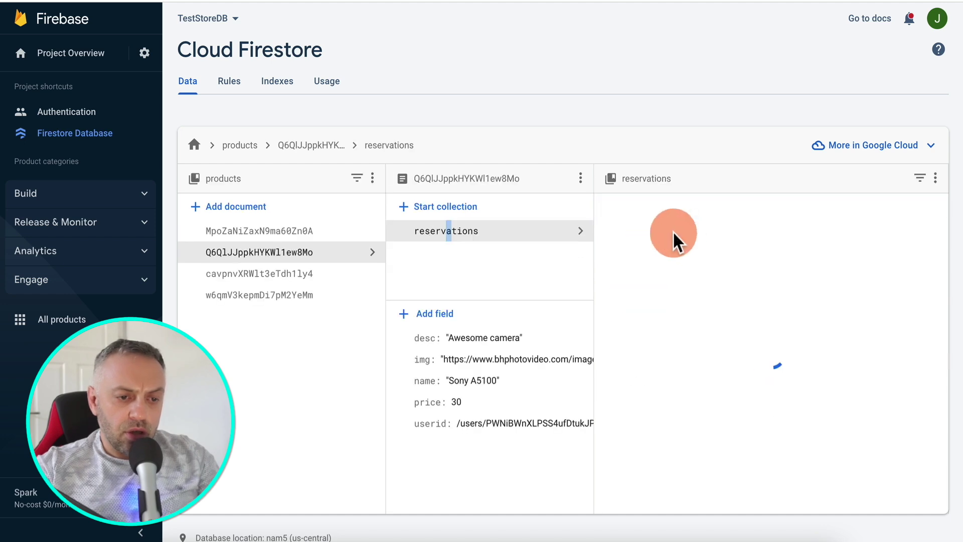
{"action": "left_click", "coordinate": [660, 231]}
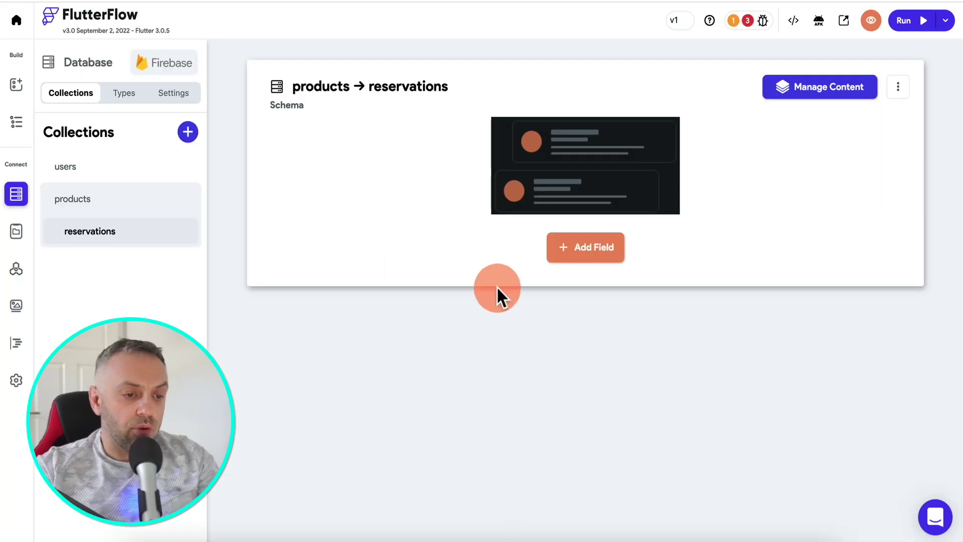
{"action": "left_click", "coordinate": [594, 264]}
{"action": "type", "text": "S"}
{"action": "left_click", "coordinate": [452, 281]}
{"action": "left_click", "coordinate": [433, 447]}
{"action": "left_click", "coordinate": [575, 365]}
Step: Add an endDate field of type Timestamp to the reservations subcollection
{"action": "left_click", "coordinate": [314, 201]}
{"action": "type", "text": "endDate"}
{"action": "left_click", "coordinate": [452, 279]}
{"action": "left_click", "coordinate": [426, 441]}
{"action": "left_click", "coordinate": [573, 372]}
Step: Recheck the reservation fields in Firebase and add a text field of type String to the reservations subcollection
{"action": "left_click", "coordinate": [311, 241]}
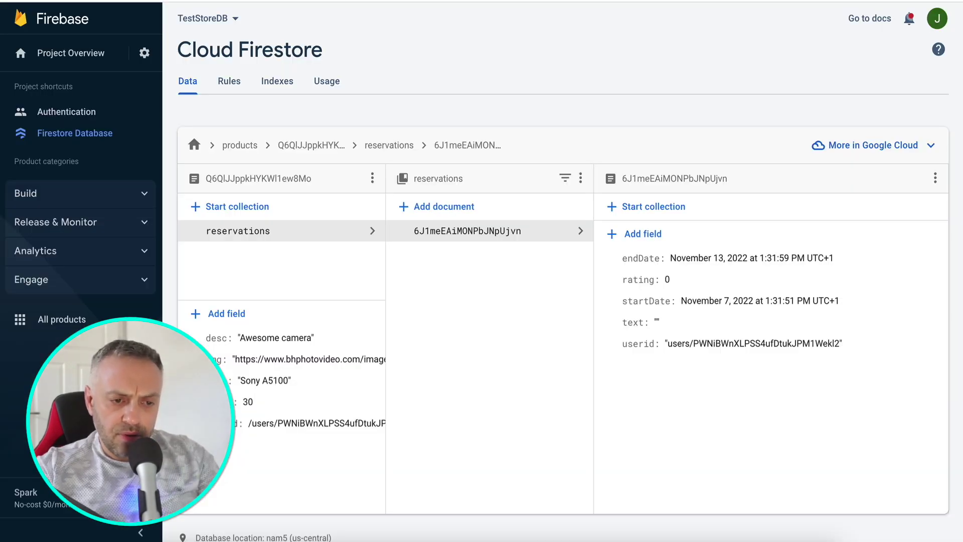
{"action": "key", "text": "ctrl+Tab"}
{"action": "type", "text": "te"}
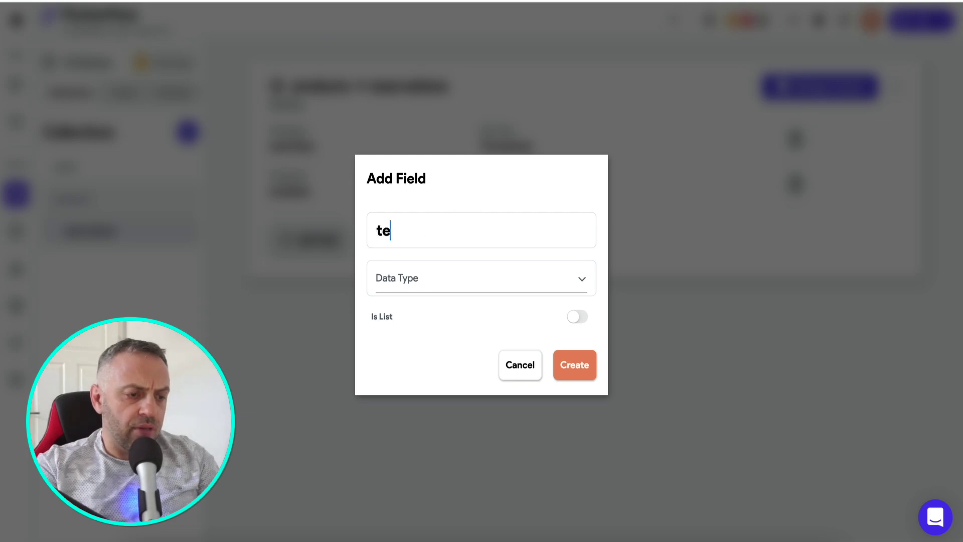
{"action": "left_click", "coordinate": [430, 279]}
{"action": "left_click", "coordinate": [434, 266]}
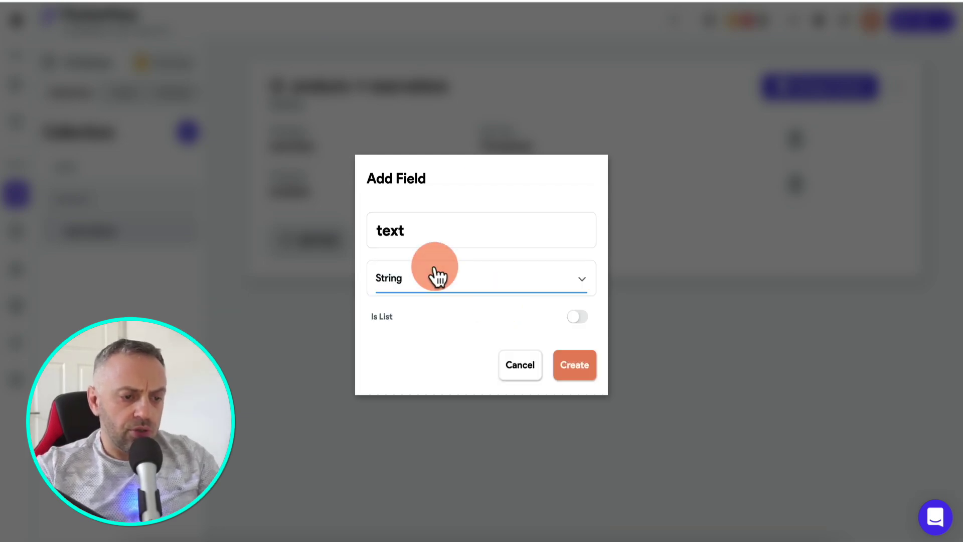
{"action": "left_click", "coordinate": [582, 371]}
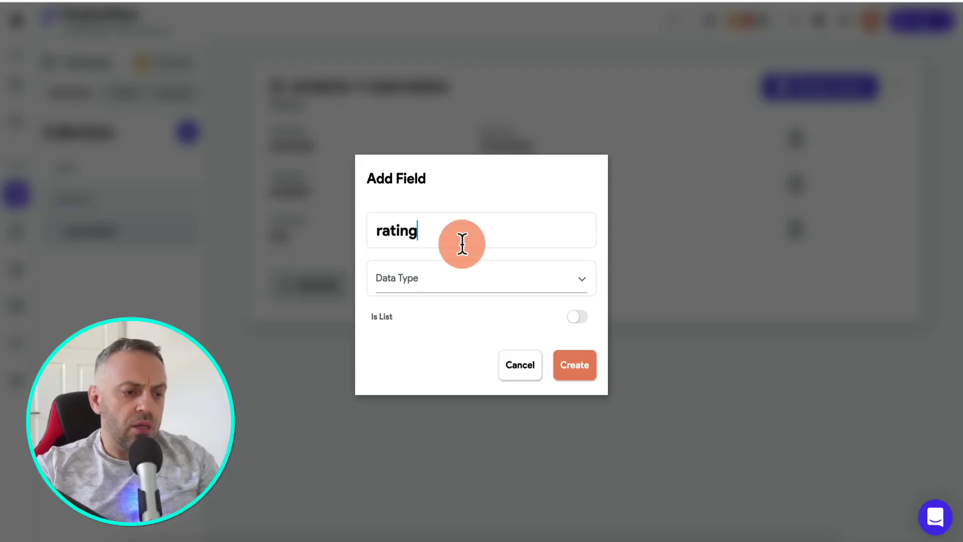
Step: Add a rating field of type Integer to the reservations subcollection
{"action": "left_click", "coordinate": [426, 280]}
{"action": "left_click", "coordinate": [450, 214]}
{"action": "left_click", "coordinate": [568, 376]}
{"action": "left_click", "coordinate": [576, 374]}
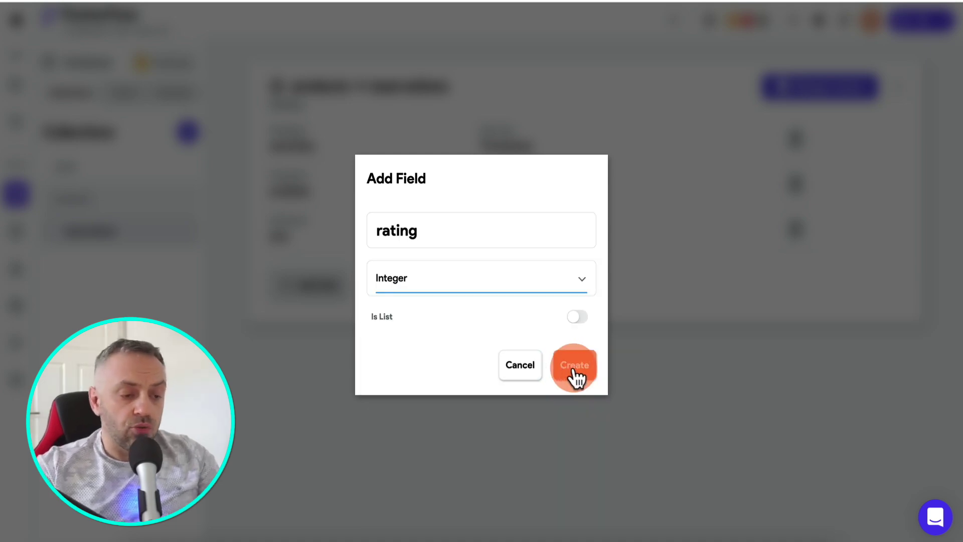
{"action": "left_click", "coordinate": [432, 349]}
Step: Add a userid field of type Document Reference to the Users collection in the reservations subcollection
{"action": "left_click", "coordinate": [335, 345]}
{"action": "left_click", "coordinate": [480, 228]}
{"action": "type", "text": "userid"}
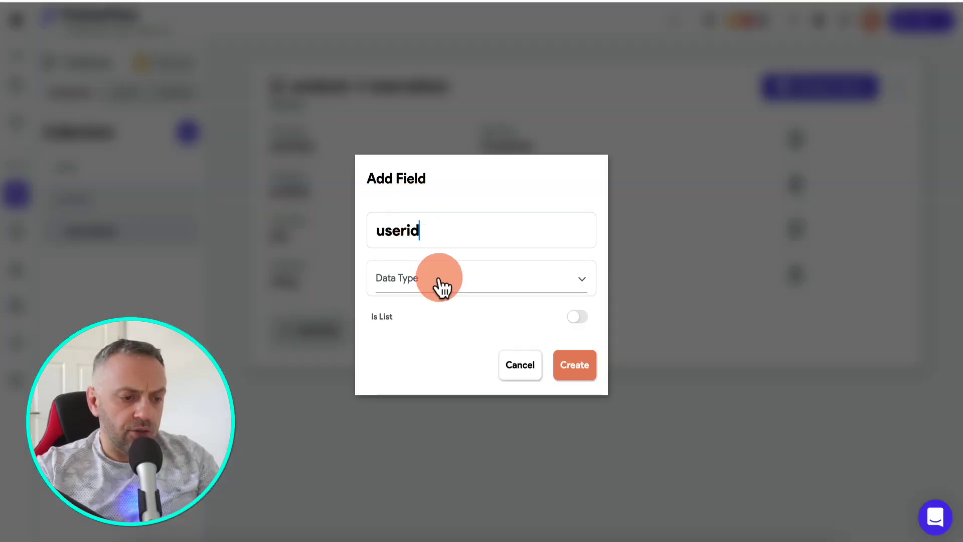
{"action": "left_click", "coordinate": [437, 282]}
{"action": "left_click", "coordinate": [432, 417]}
{"action": "left_click", "coordinate": [471, 304]}
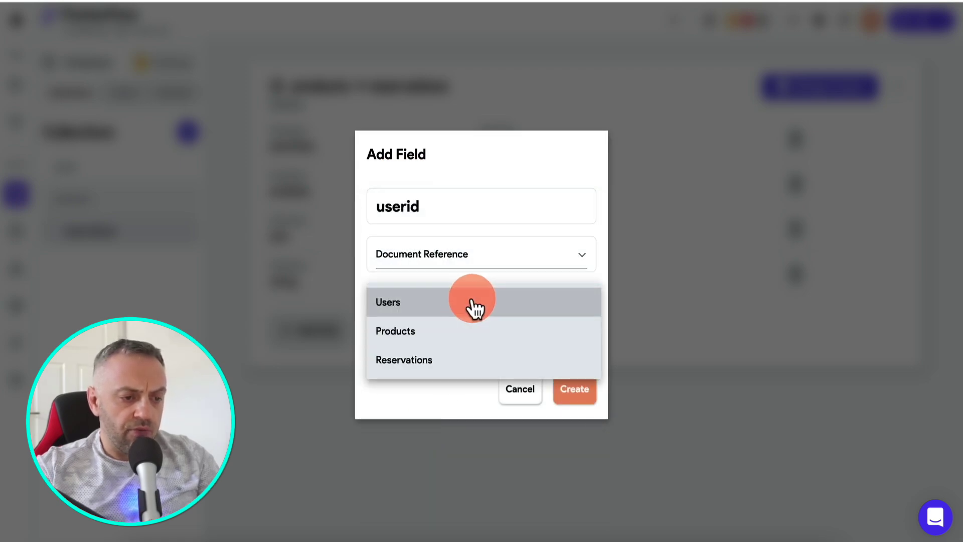
{"action": "left_click", "coordinate": [449, 303]}
{"action": "left_click", "coordinate": [572, 397]}
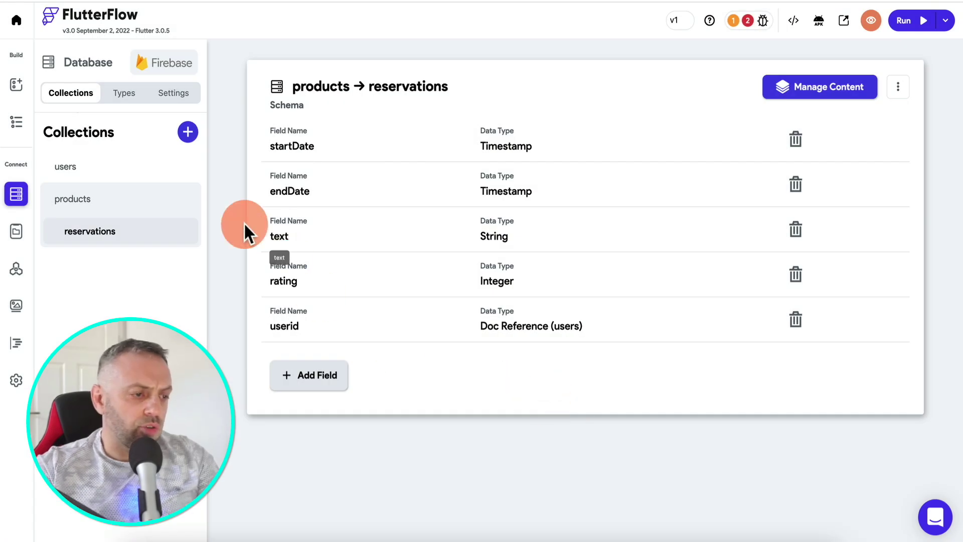
Step: Compare the products and reservations schemas and review the project's reported errors
{"action": "left_click", "coordinate": [161, 199]}
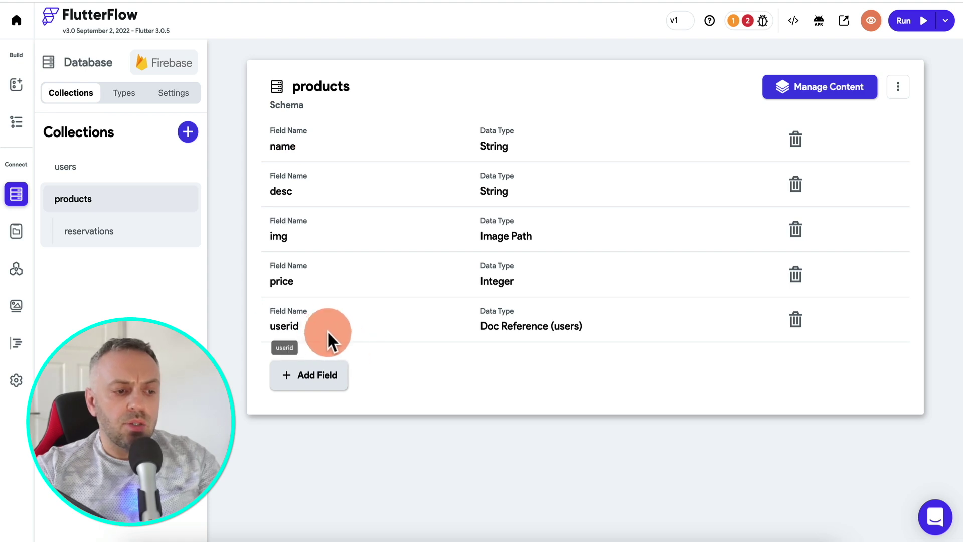
{"action": "left_click", "coordinate": [132, 236]}
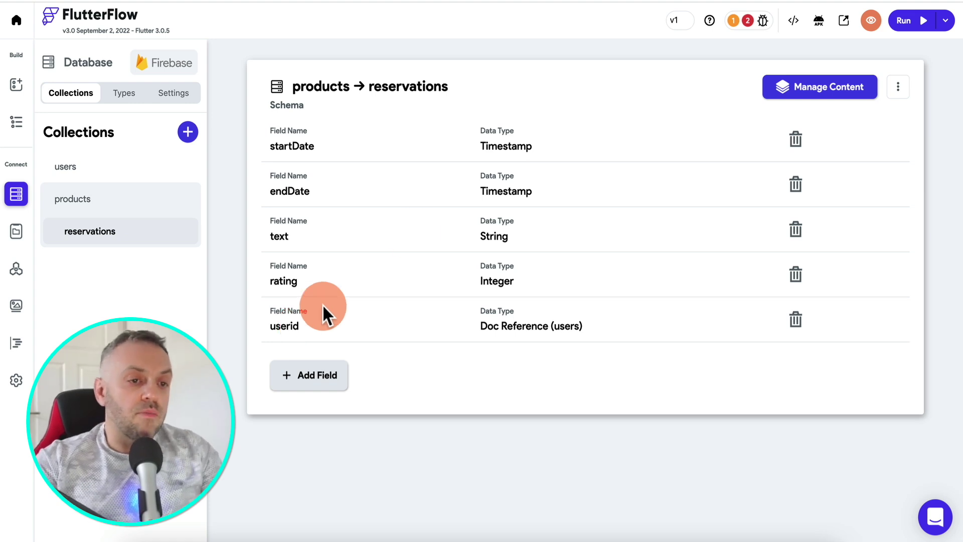
{"action": "left_click", "coordinate": [748, 22]}
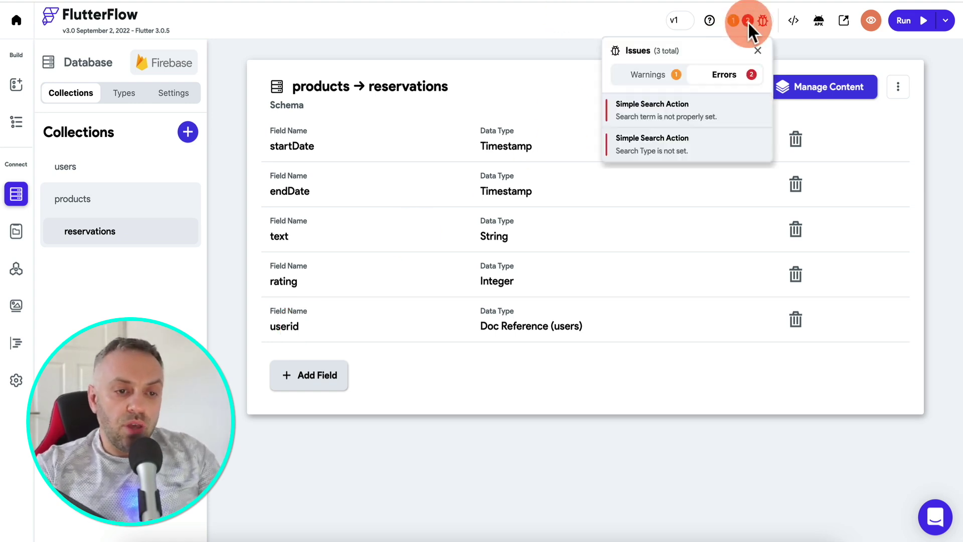
{"action": "left_click", "coordinate": [494, 93]}
Step: Set the Homepage backend query to Query Collection on products, returning a List of Documents without a limit
{"action": "left_click", "coordinate": [16, 85]}
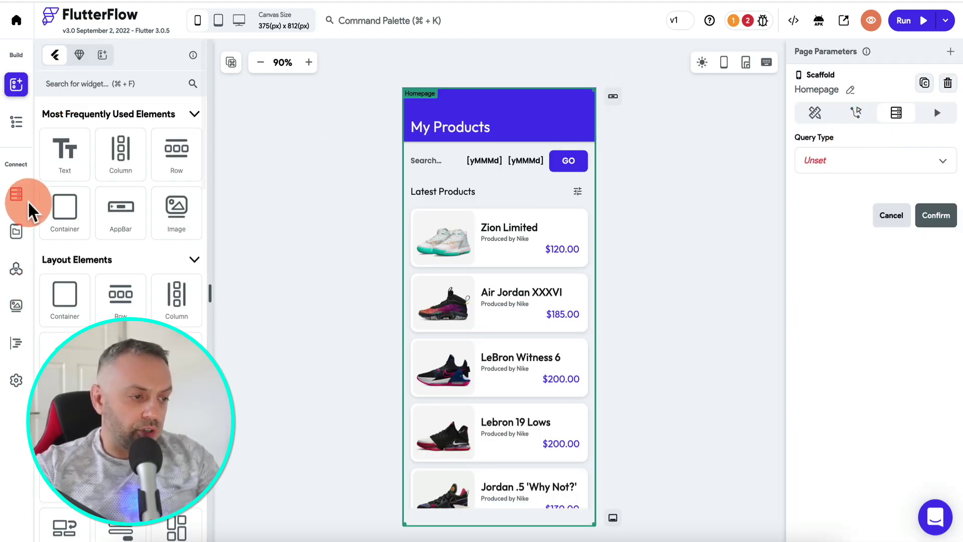
{"action": "left_click", "coordinate": [16, 123]}
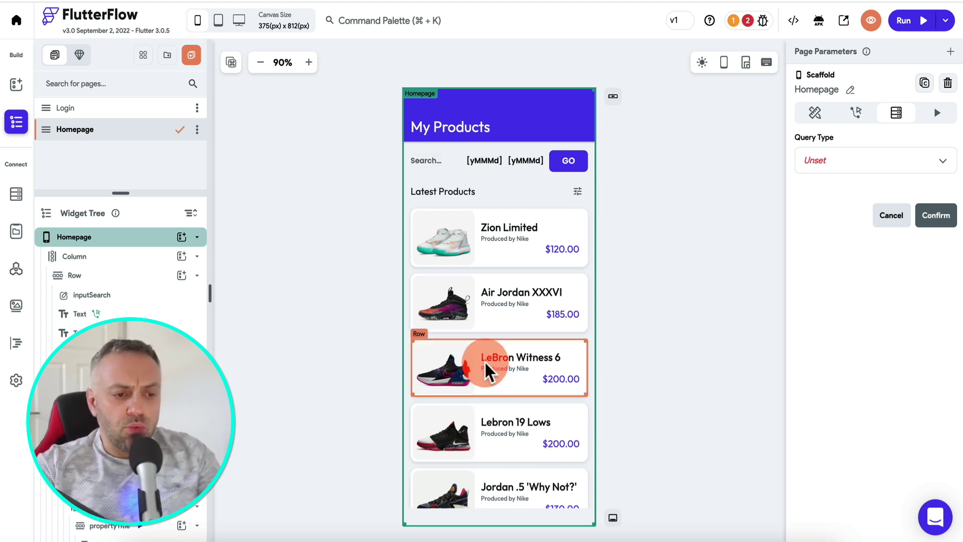
{"action": "left_click", "coordinate": [881, 168]}
{"action": "left_click", "coordinate": [867, 162]}
{"action": "left_click", "coordinate": [856, 232]}
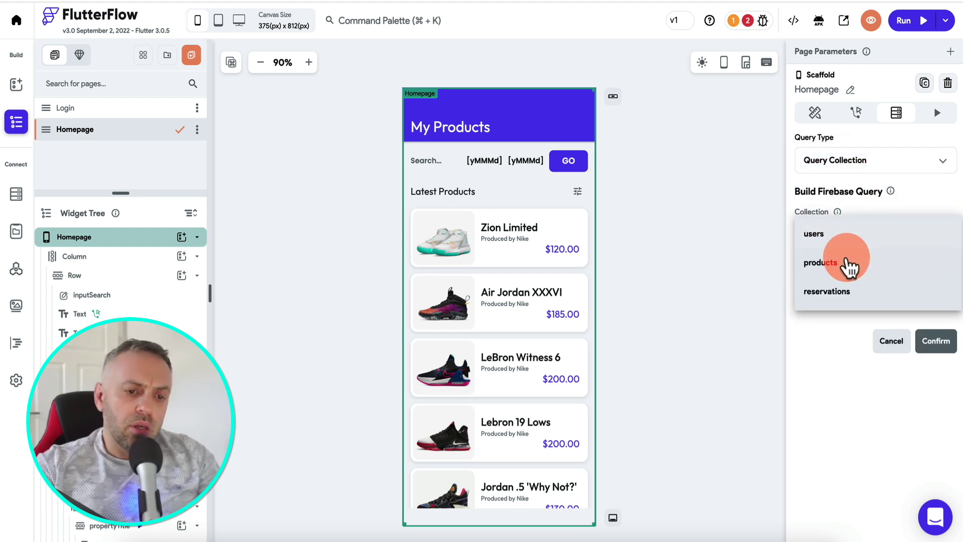
{"action": "left_click", "coordinate": [851, 265]}
{"action": "left_click", "coordinate": [866, 286]}
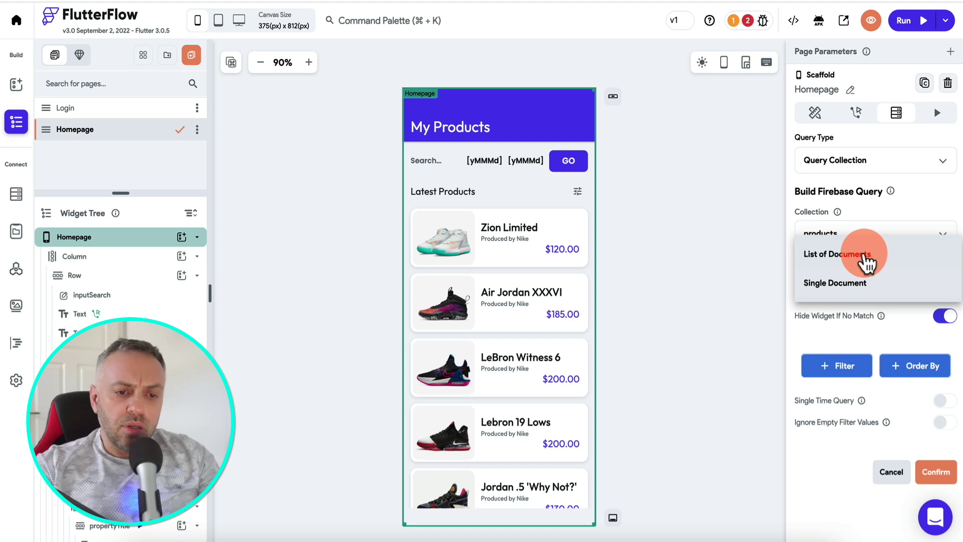
{"action": "left_click", "coordinate": [867, 254]}
{"action": "scroll", "coordinate": [856, 356], "scroll_direction": "down", "scroll_amount": 3}
{"action": "left_click", "coordinate": [934, 404]}
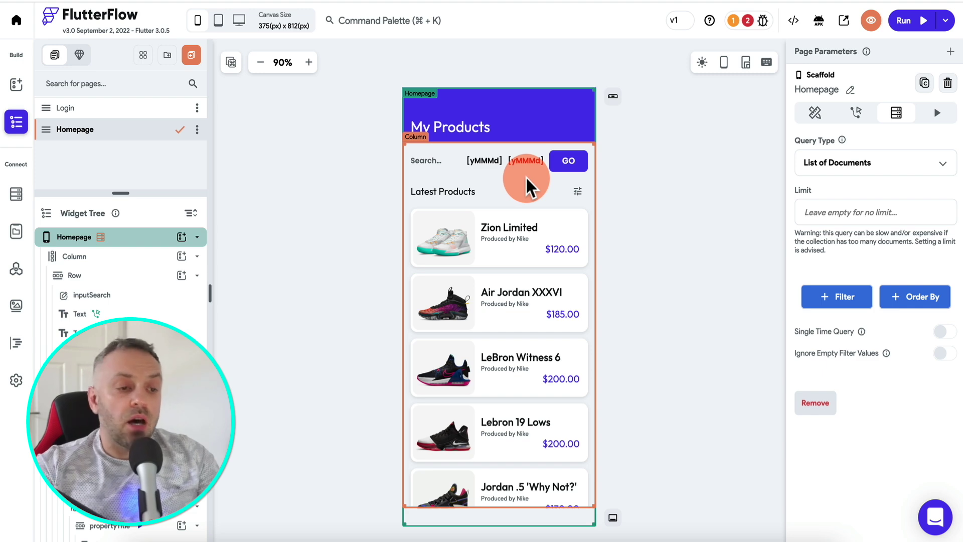
Step: Open the GO button's Simple search action and set its Documents source to the products Documents list
{"action": "left_click", "coordinate": [569, 161]}
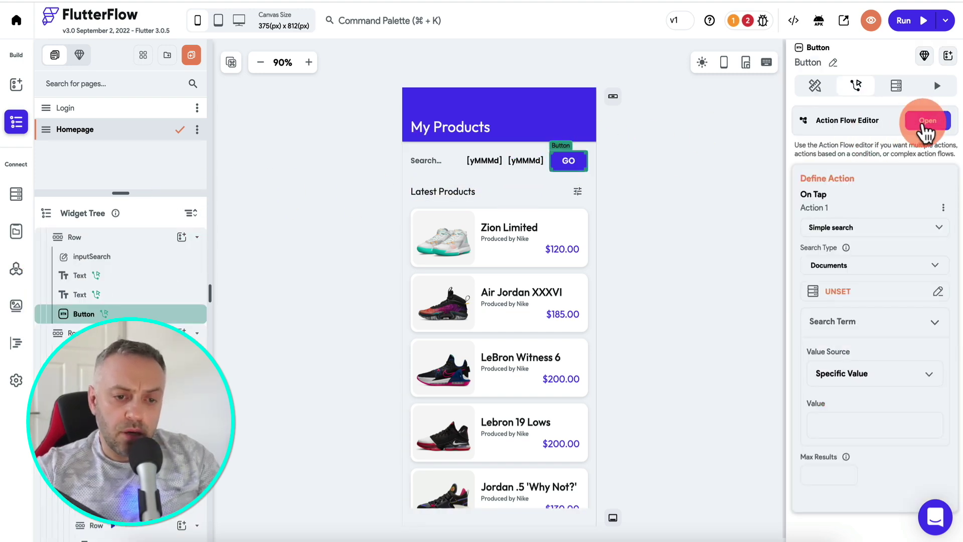
{"action": "left_click", "coordinate": [926, 125]}
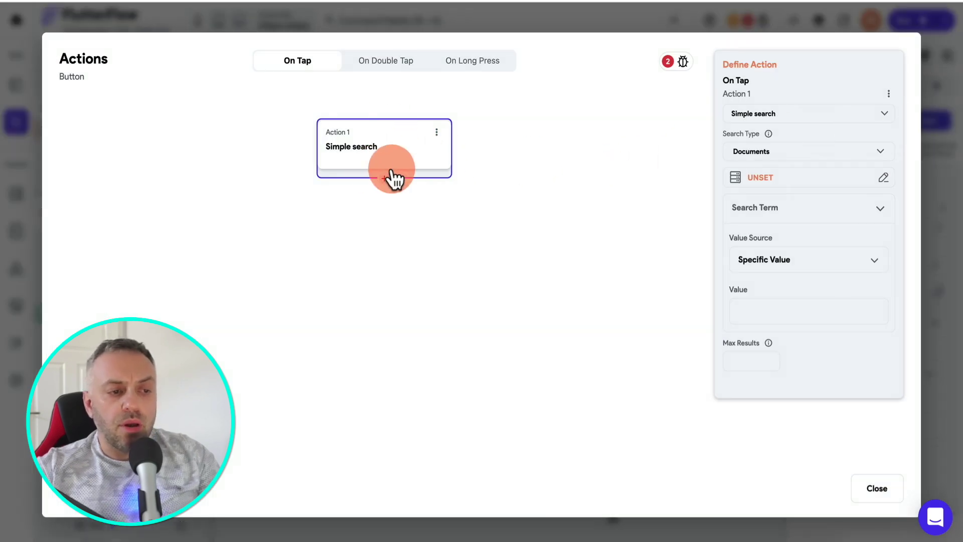
{"action": "left_click", "coordinate": [771, 155]}
{"action": "left_click", "coordinate": [771, 166]}
{"action": "left_click", "coordinate": [769, 176]}
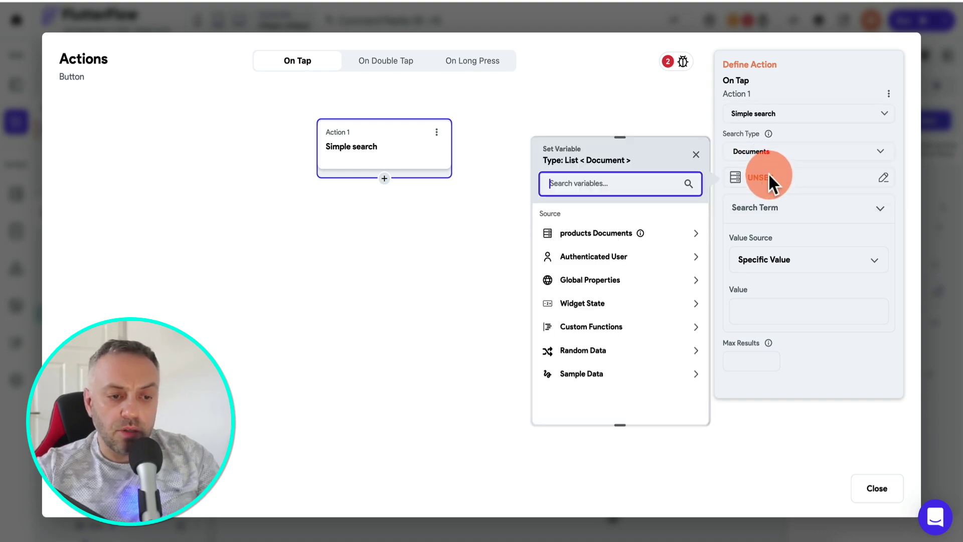
{"action": "left_click", "coordinate": [590, 240]}
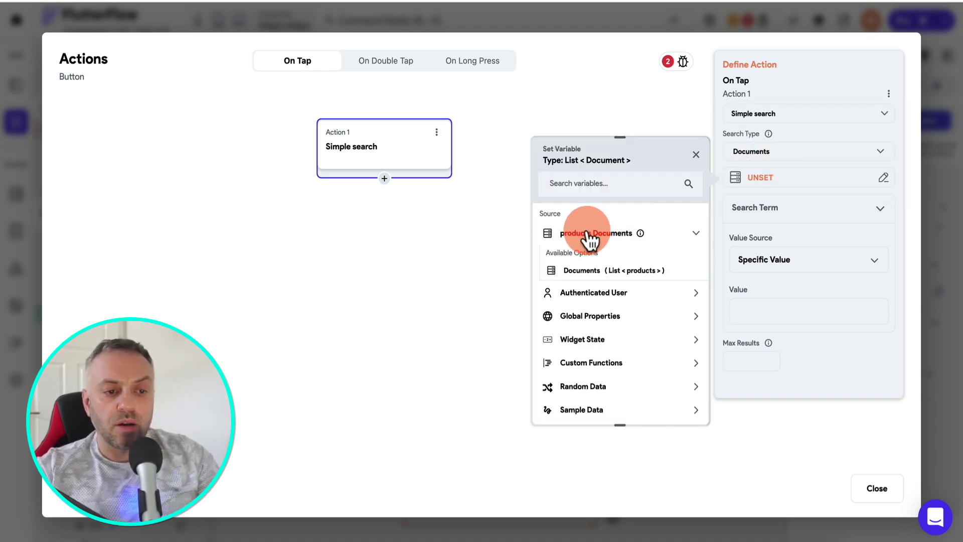
{"action": "left_click", "coordinate": [600, 271]}
{"action": "left_click", "coordinate": [686, 406]}
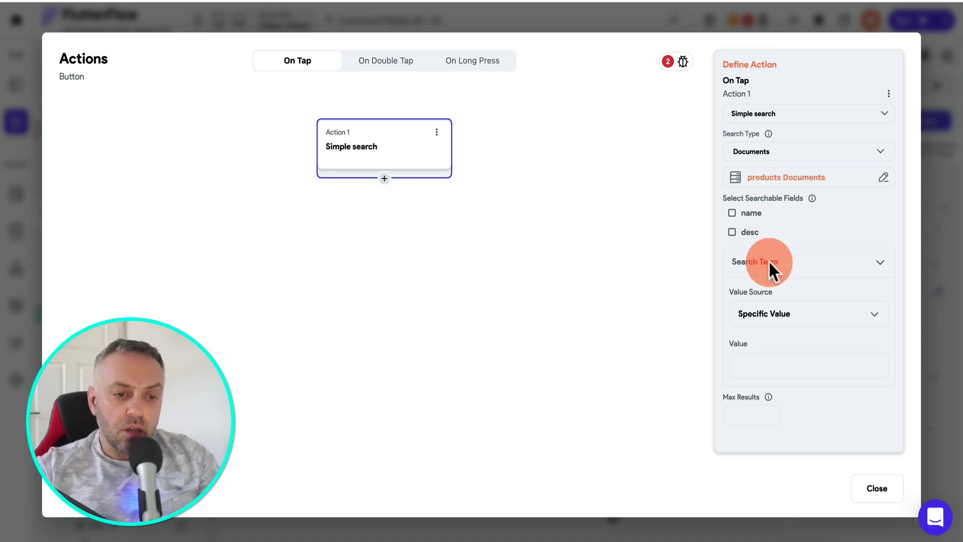
Step: Make the name field searchable and take the search term from the inputSearch widget state variable
{"action": "left_click", "coordinate": [732, 214]}
{"action": "left_click", "coordinate": [775, 316]}
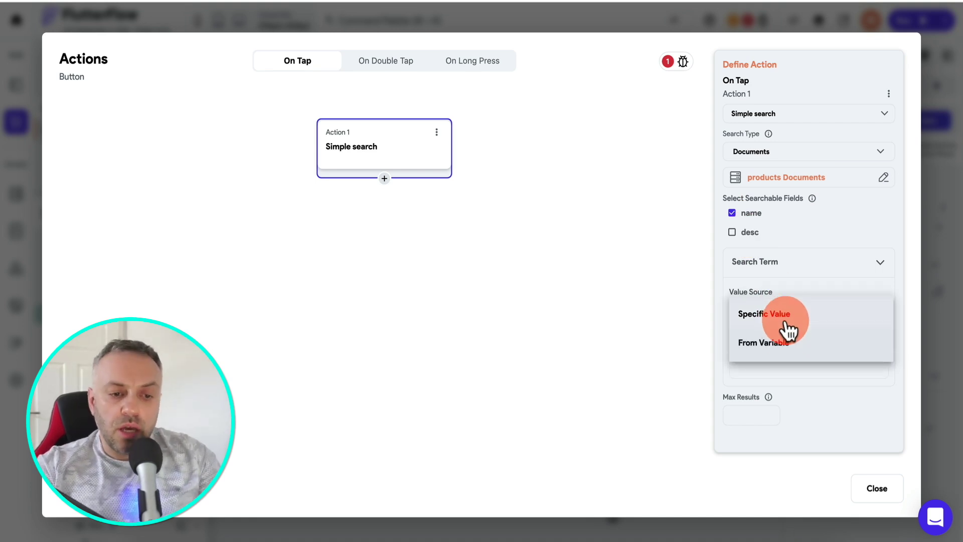
{"action": "left_click", "coordinate": [775, 344]}
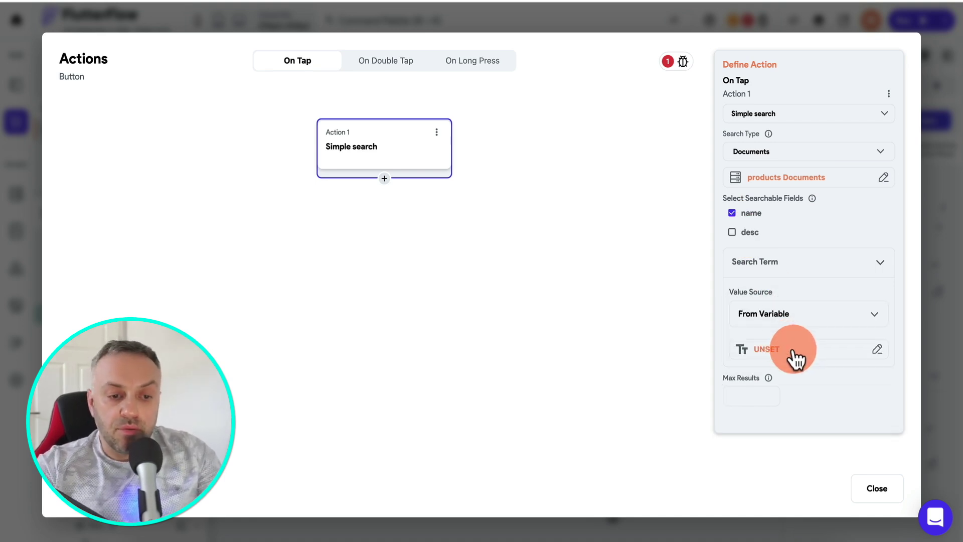
{"action": "left_click", "coordinate": [755, 358]}
{"action": "left_click", "coordinate": [602, 441]}
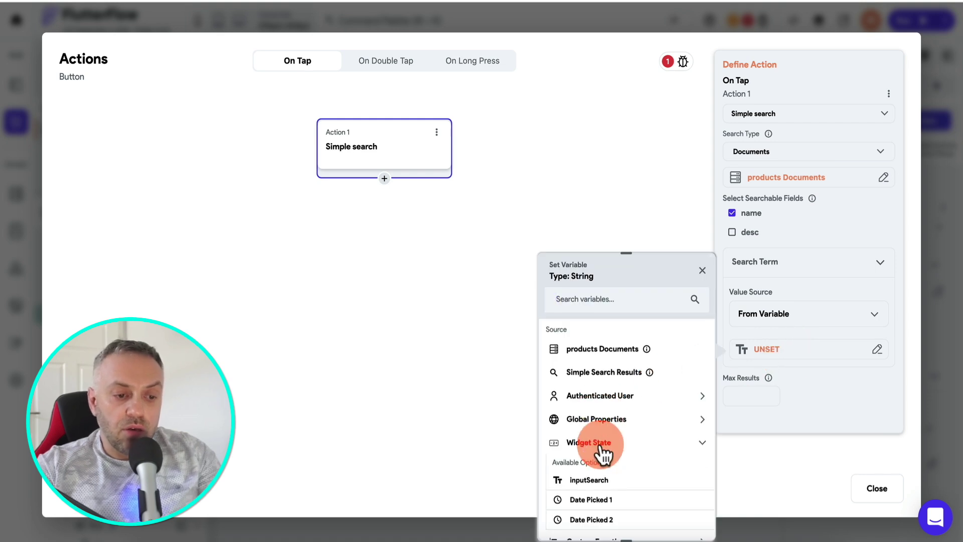
{"action": "left_click", "coordinate": [598, 482]}
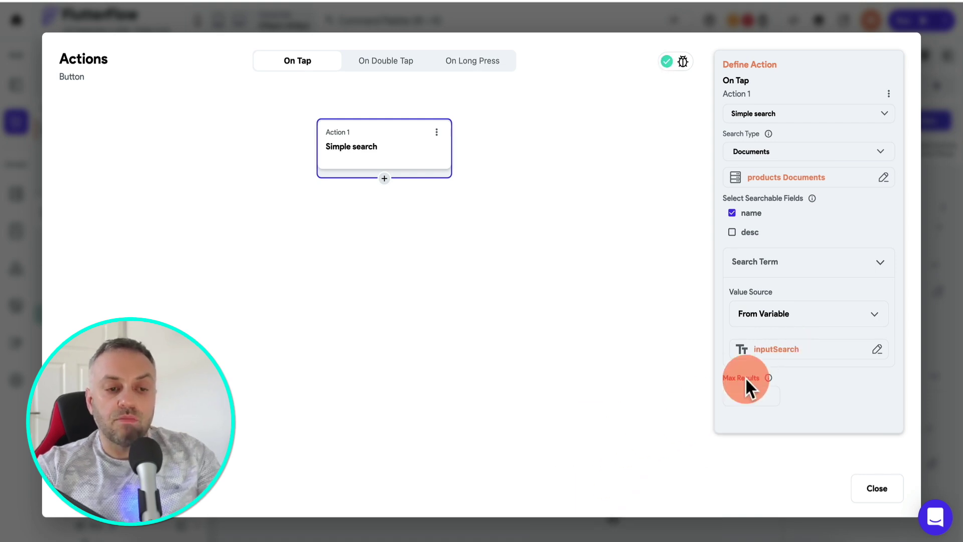
{"action": "left_click", "coordinate": [879, 492]}
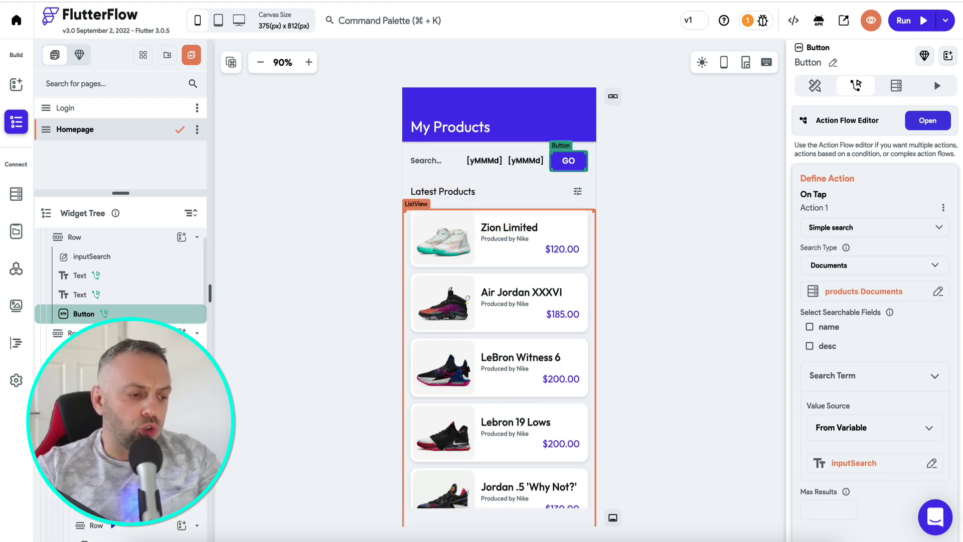
{"action": "left_click", "coordinate": [590, 508]}
{"action": "scroll", "coordinate": [166, 303], "scroll_direction": "down", "scroll_amount": 4}
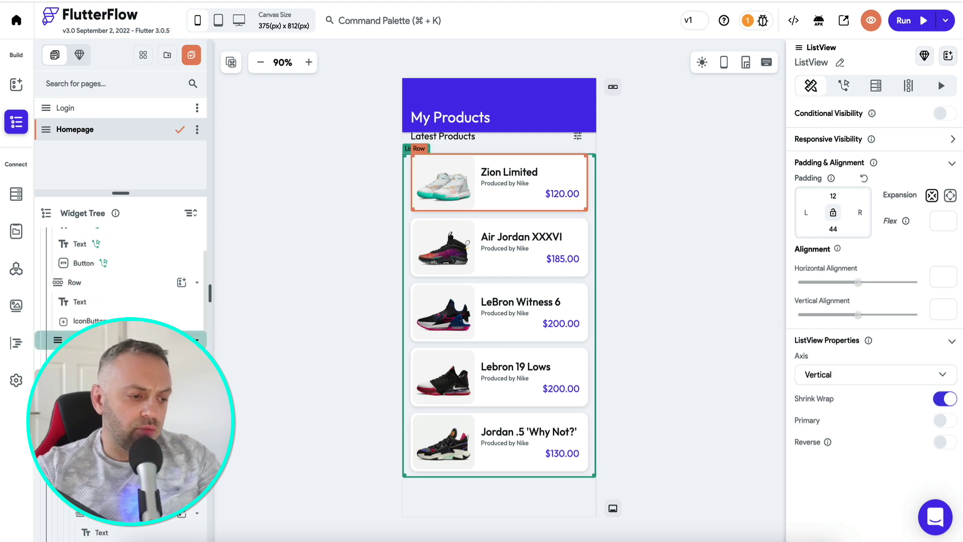
{"action": "scroll", "coordinate": [163, 290], "scroll_direction": "up", "scroll_amount": 2}
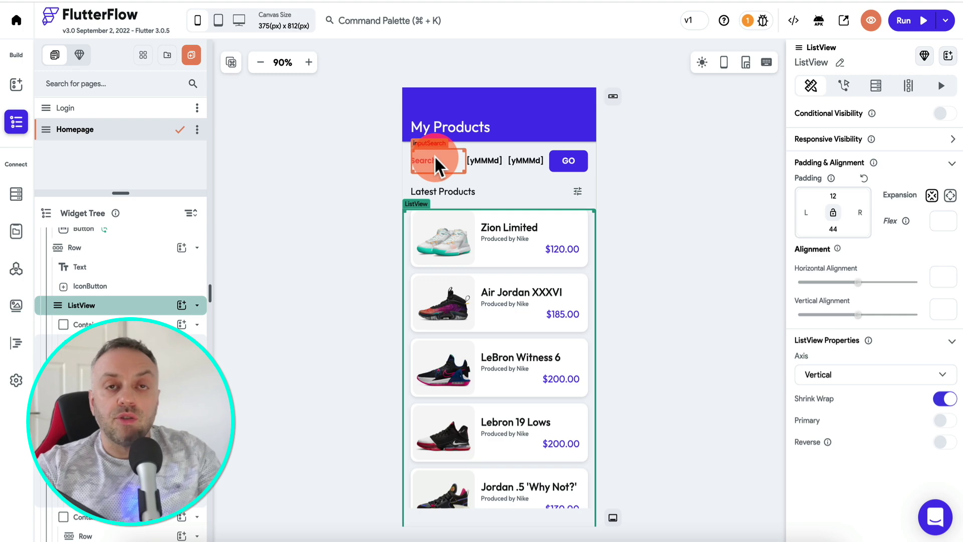
{"action": "left_click", "coordinate": [378, 251]}
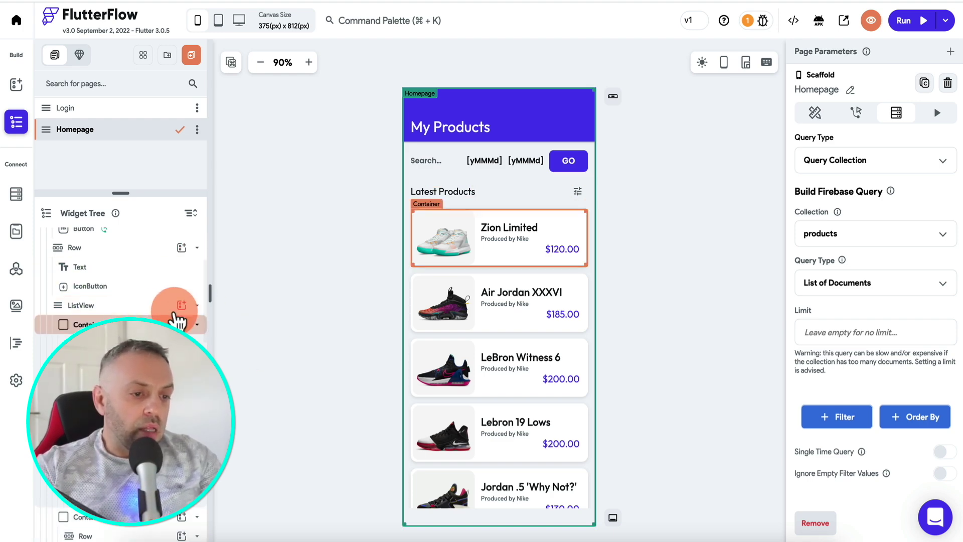
Step: Delete every product container from the Homepage ListView except the Zion Limited one
{"action": "scroll", "coordinate": [131, 296], "scroll_direction": "down", "scroll_amount": 3}
{"action": "scroll", "coordinate": [136, 296], "scroll_direction": "up", "scroll_amount": 1}
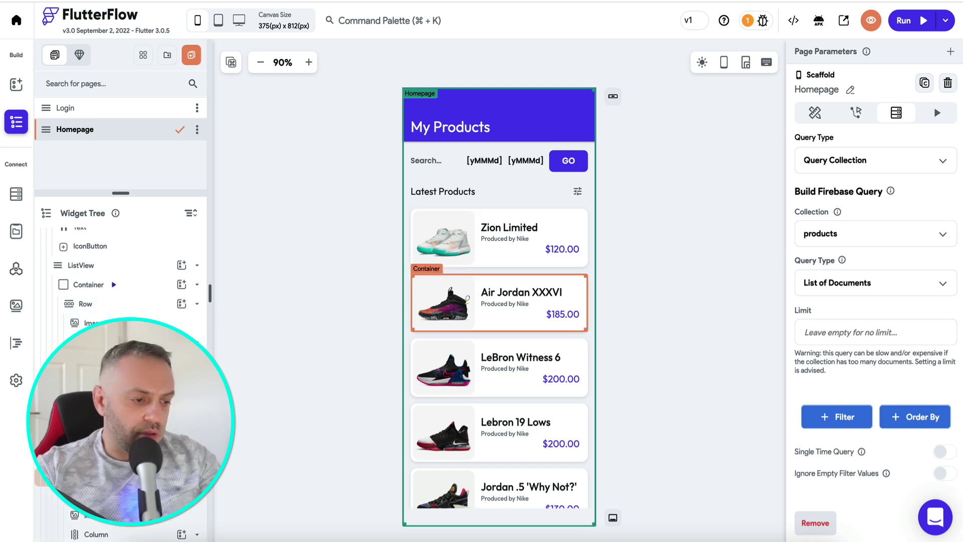
{"action": "left_click", "coordinate": [499, 293]}
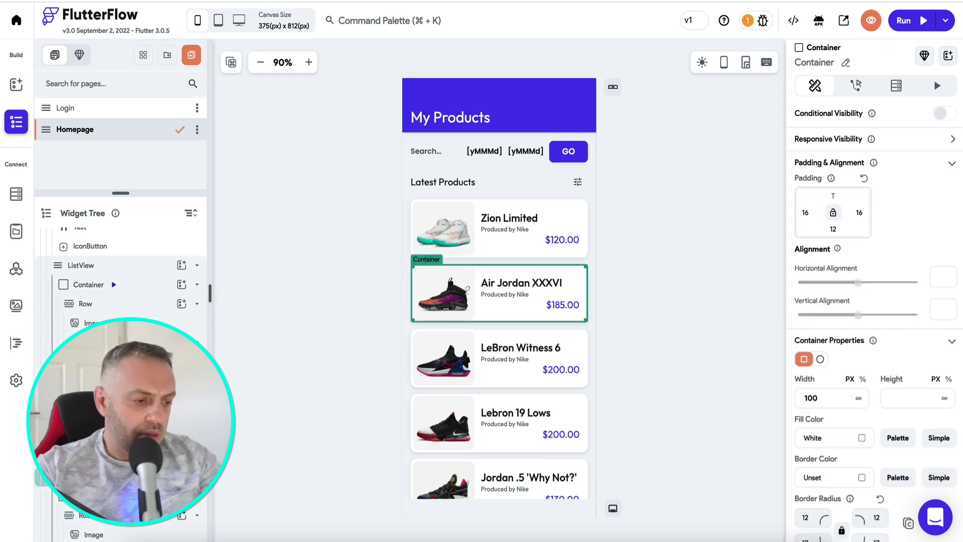
{"action": "key", "text": "Delete"}
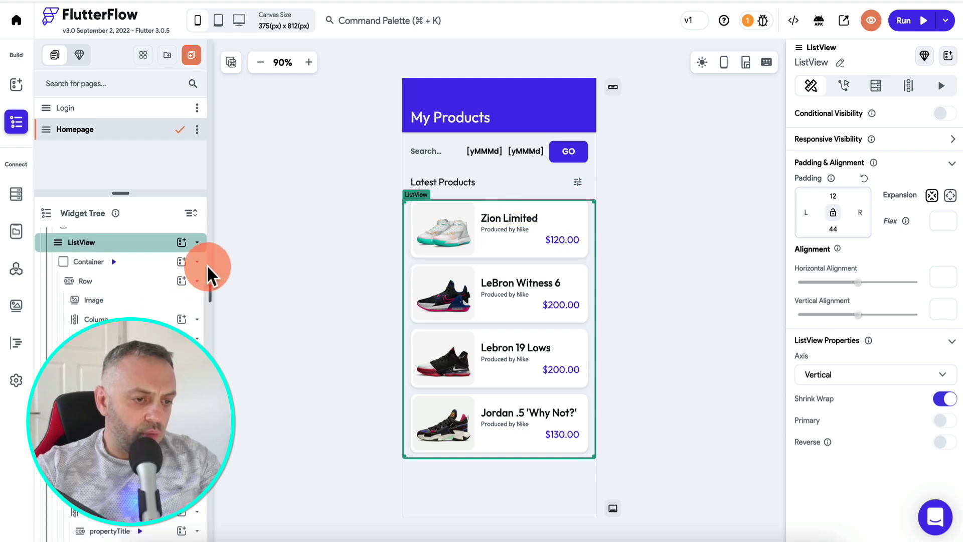
{"action": "left_click", "coordinate": [501, 296]}
{"action": "key", "text": "Delete"}
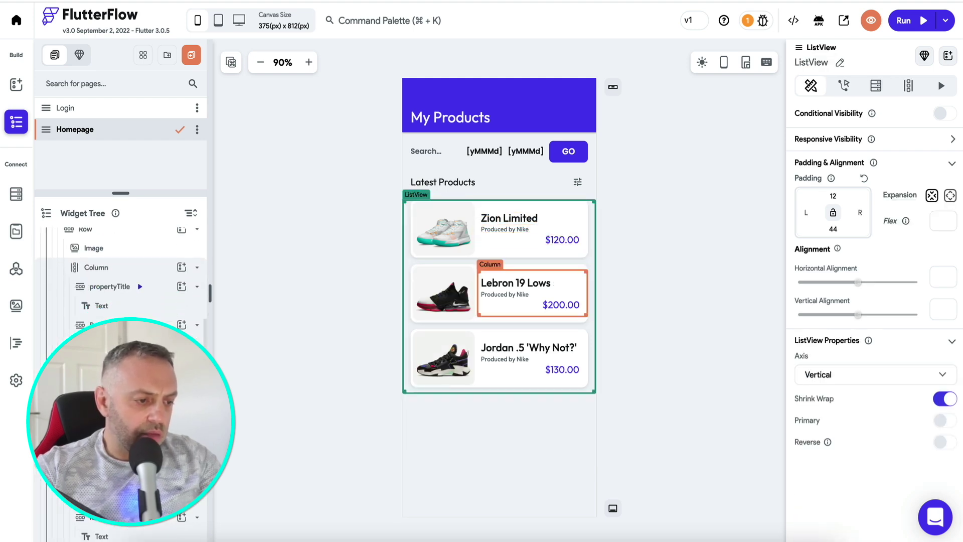
{"action": "left_click", "coordinate": [502, 296]}
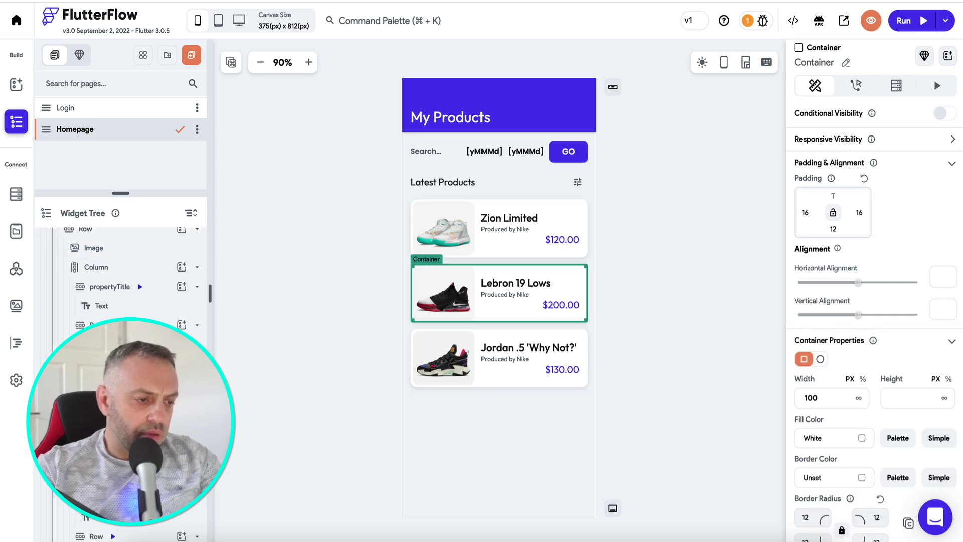
{"action": "key", "text": "Delete"}
{"action": "left_click", "coordinate": [502, 236]}
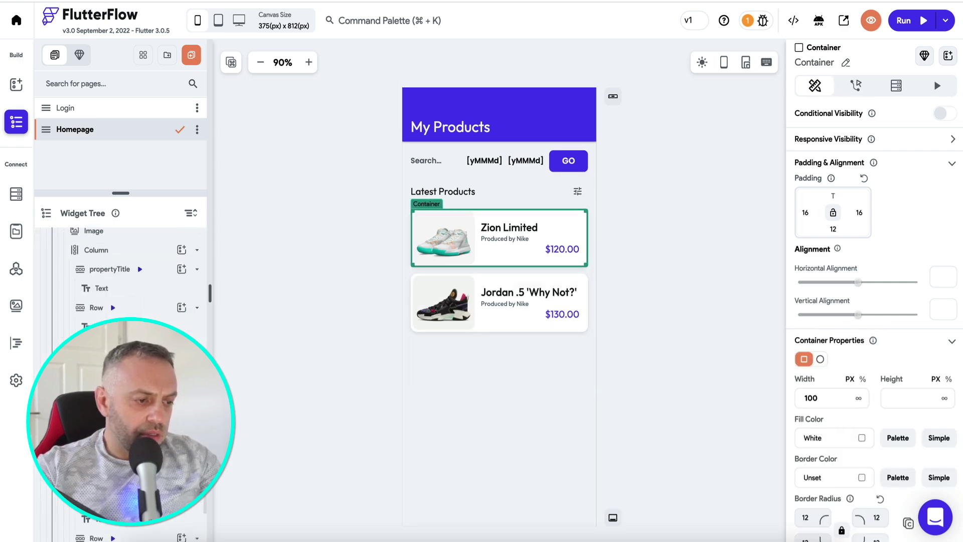
{"action": "scroll", "coordinate": [502, 301], "scroll_direction": "down", "scroll_amount": 1}
{"action": "left_click", "coordinate": [502, 301]}
{"action": "key", "text": "Delete"}
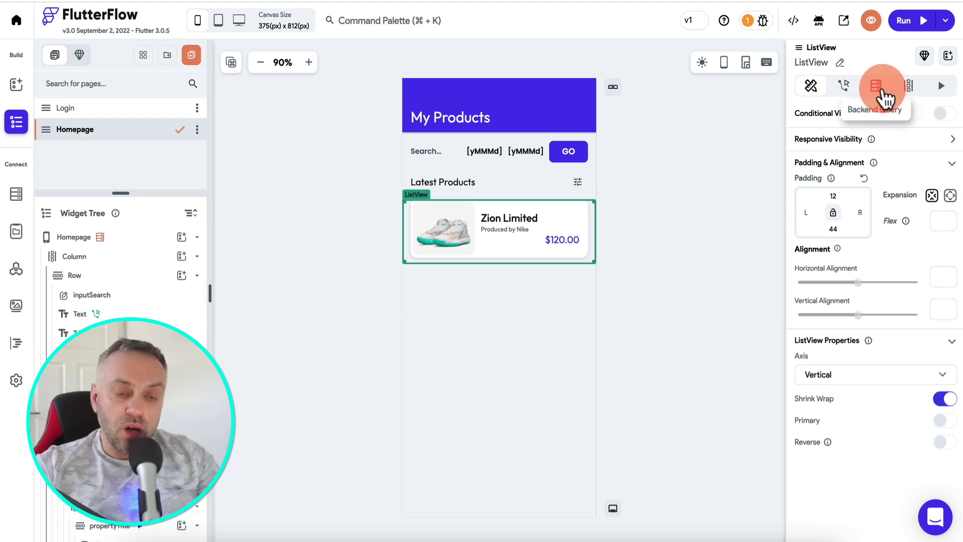
Step: Generate the ListView's children from a variable sourced by a new custom function named getList
{"action": "left_click", "coordinate": [914, 92]}
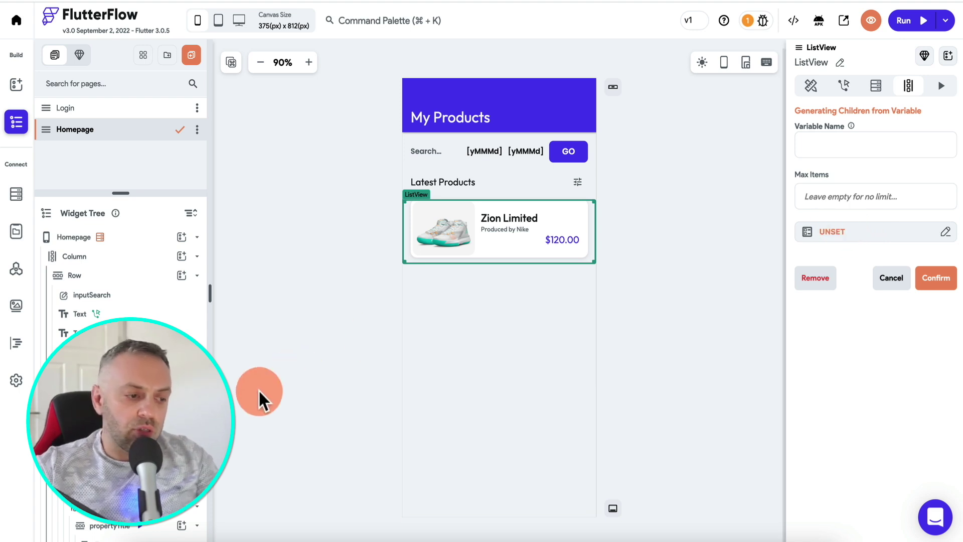
{"action": "left_click", "coordinate": [845, 233]}
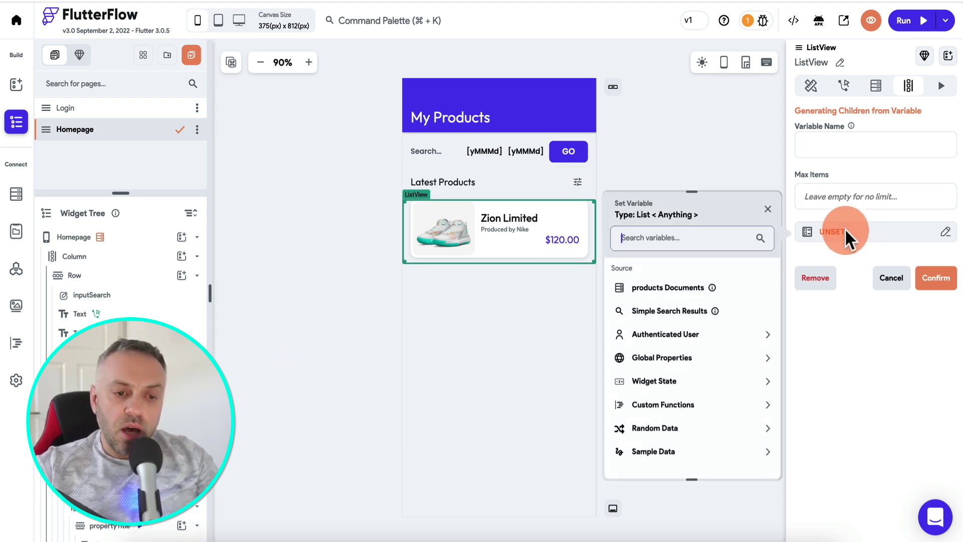
{"action": "left_click", "coordinate": [662, 406]}
{"action": "left_click", "coordinate": [688, 423]}
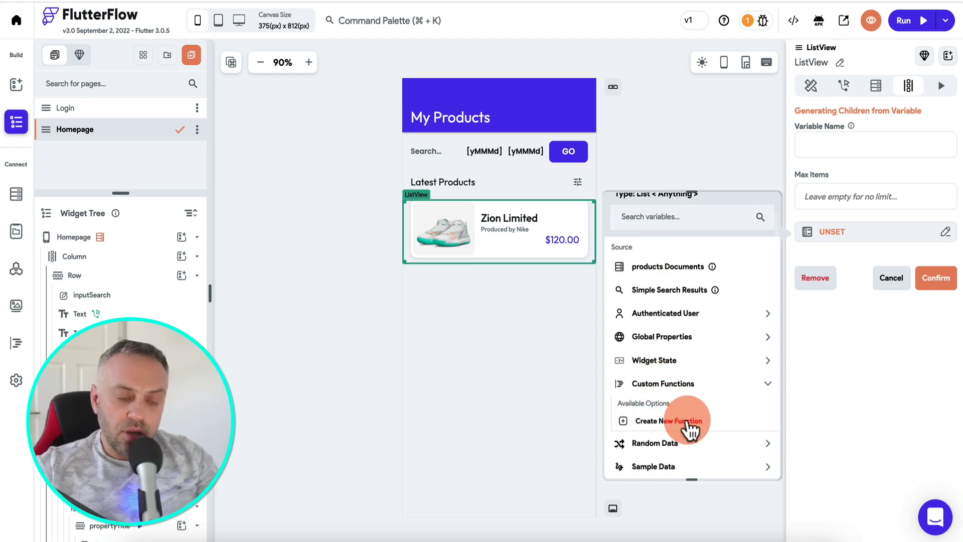
{"action": "left_click", "coordinate": [402, 98]}
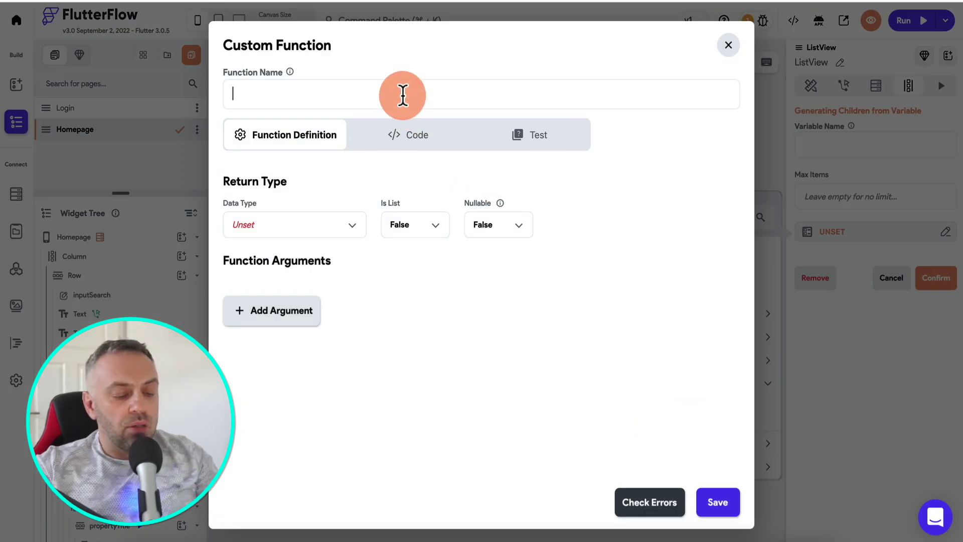
{"action": "type", "text": "getList"}
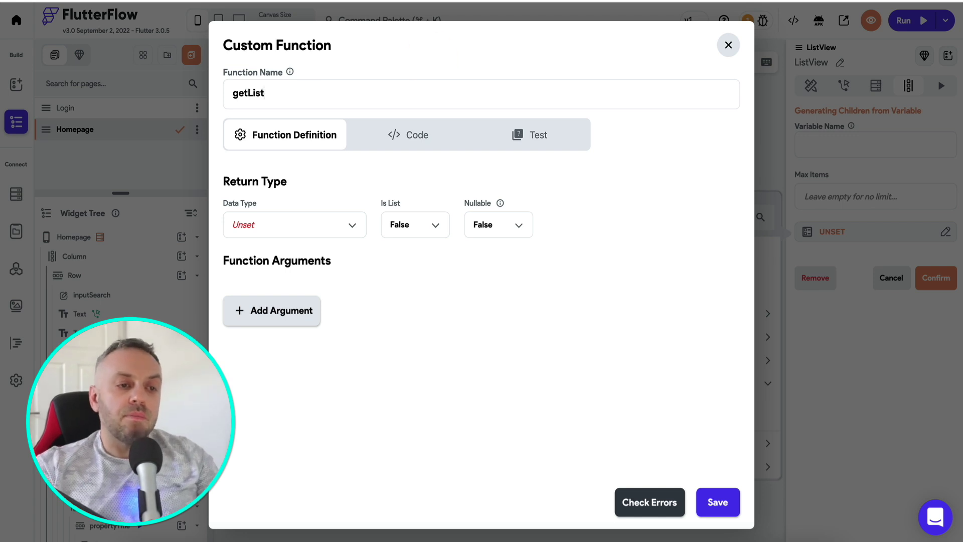
Step: Set getList's return type to a list of products Documents
{"action": "left_click", "coordinate": [327, 226]}
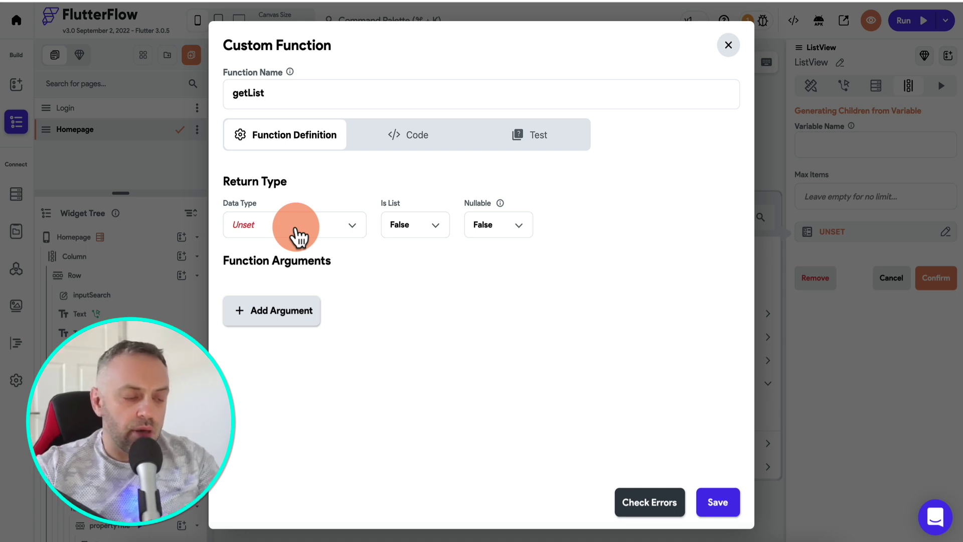
{"action": "left_click", "coordinate": [300, 232]}
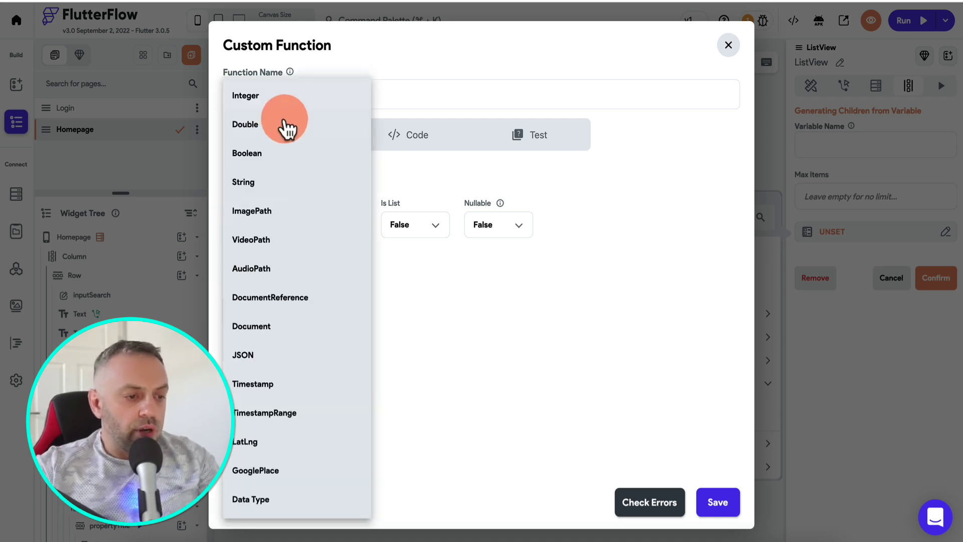
{"action": "left_click", "coordinate": [251, 327]}
{"action": "left_click", "coordinate": [420, 229]}
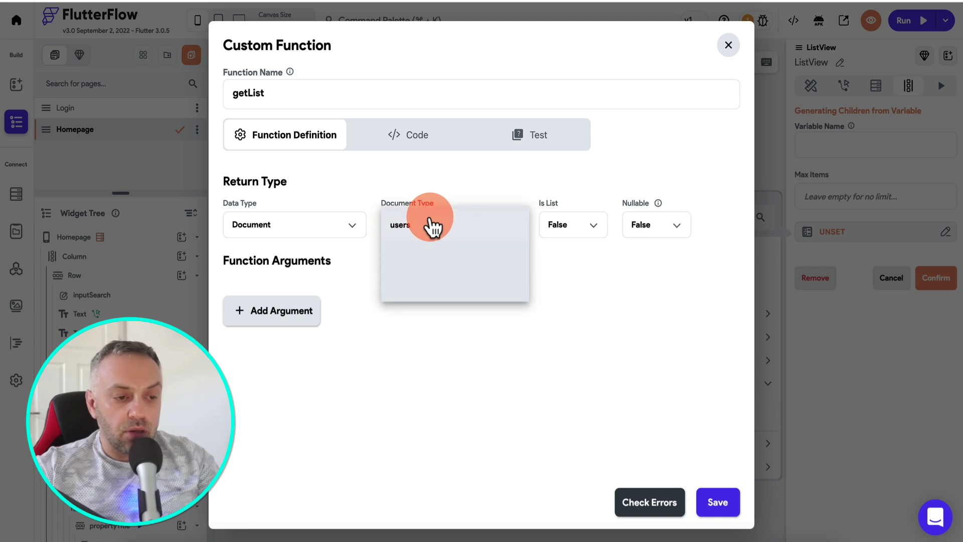
{"action": "left_click", "coordinate": [430, 255]}
{"action": "left_click", "coordinate": [582, 233]}
{"action": "left_click", "coordinate": [557, 201]}
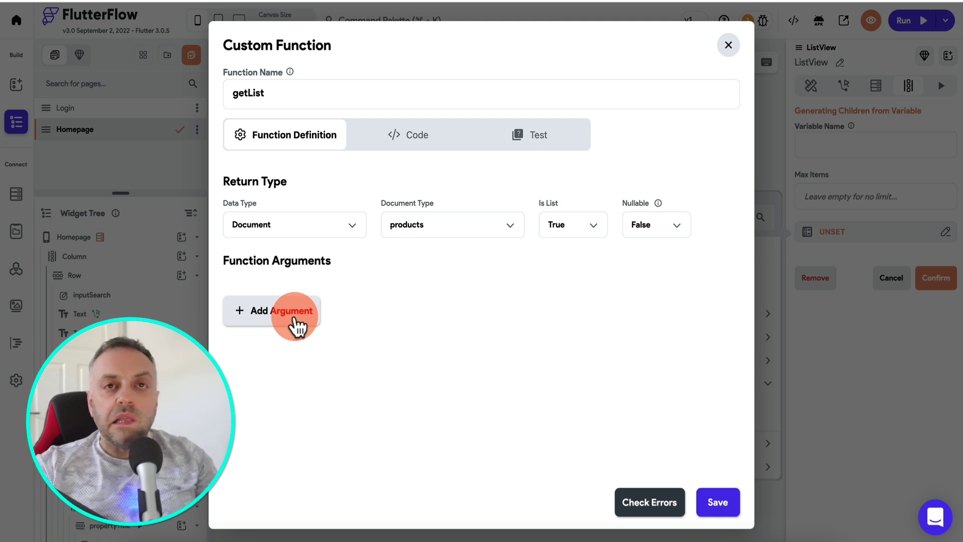
Step: Add a function argument named products as a non-nullable list of products Documents
{"action": "left_click", "coordinate": [296, 324]}
{"action": "left_click", "coordinate": [311, 313]}
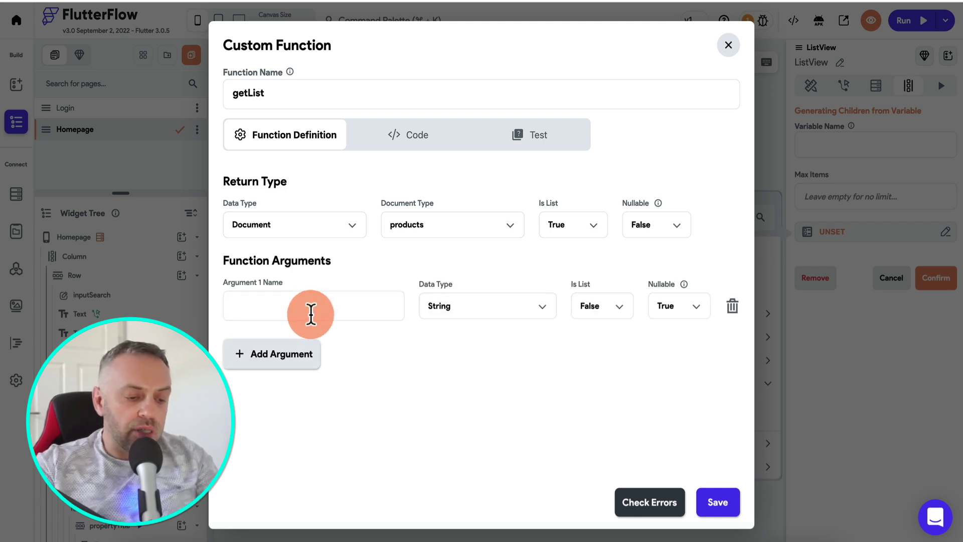
{"action": "type", "text": "products"}
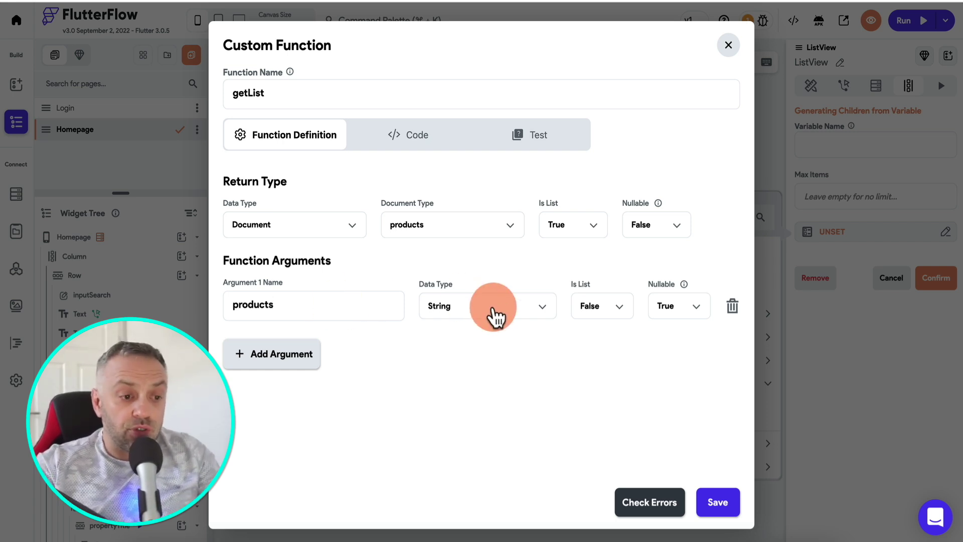
{"action": "left_click", "coordinate": [490, 309]}
{"action": "left_click", "coordinate": [459, 326]}
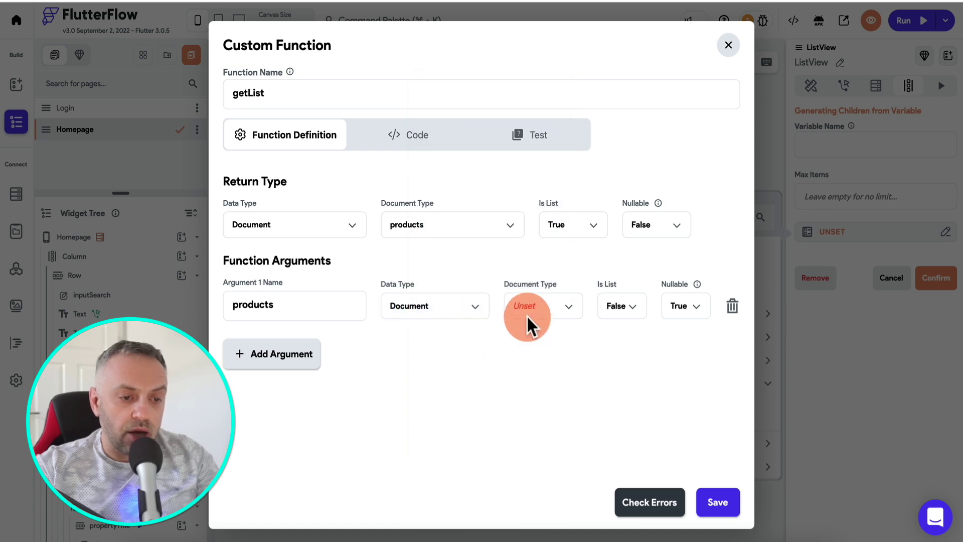
{"action": "left_click", "coordinate": [555, 313]}
{"action": "left_click", "coordinate": [537, 335]}
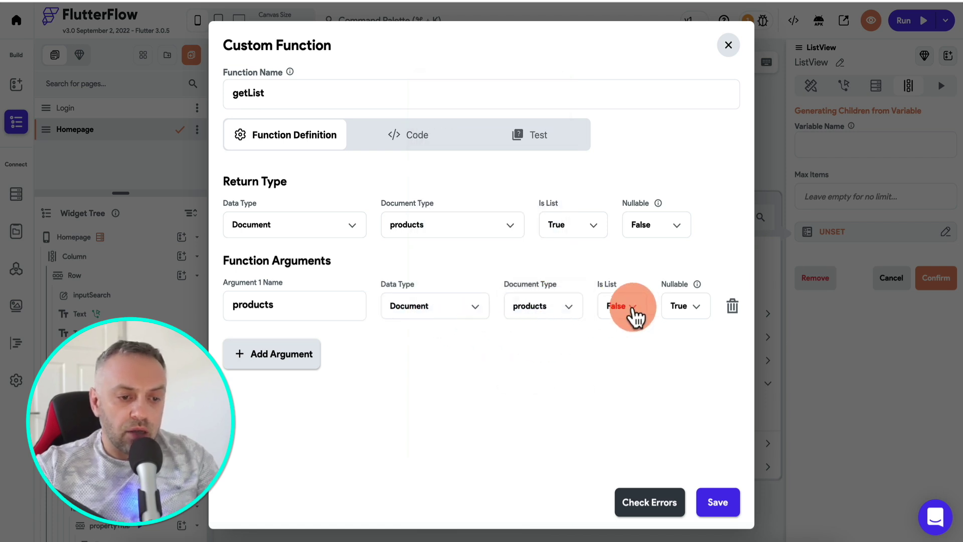
{"action": "left_click", "coordinate": [633, 312]}
{"action": "left_click", "coordinate": [639, 281]}
{"action": "left_click", "coordinate": [688, 307]}
{"action": "left_click", "coordinate": [688, 328]}
Step: Add a second argument named productsSearch as a non-nullable list of products Documents
{"action": "left_click", "coordinate": [311, 354]}
{"action": "left_click", "coordinate": [311, 366]}
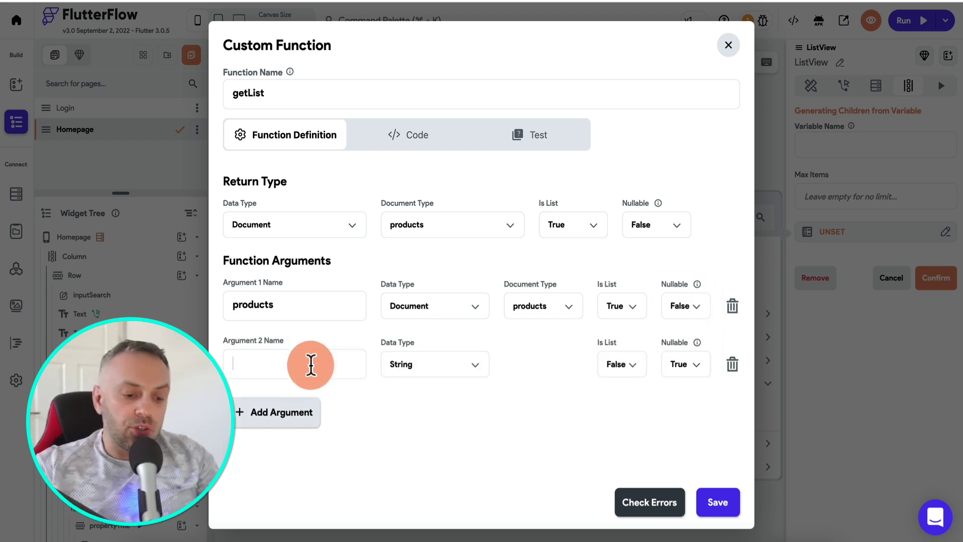
{"action": "type", "text": "productsS"}
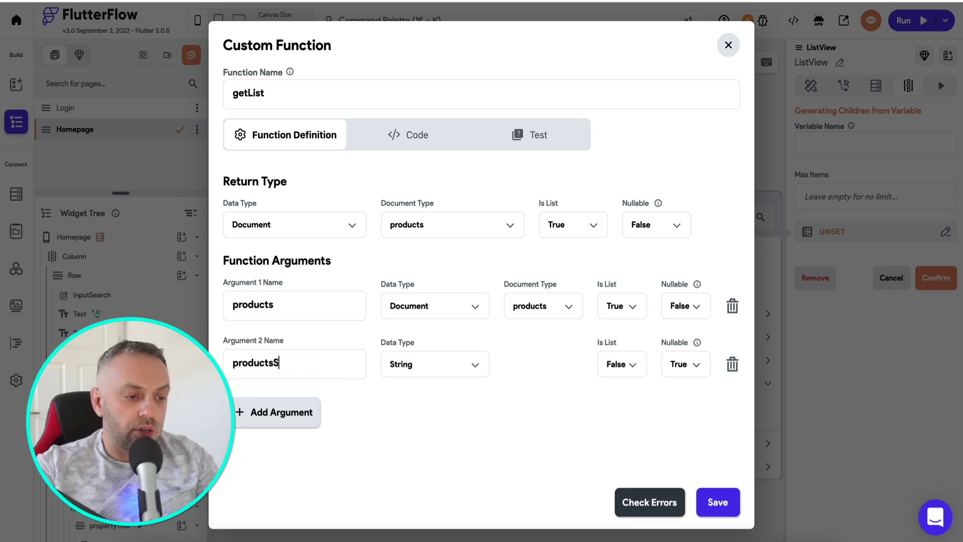
{"action": "type", "text": "earch"}
{"action": "left_click", "coordinate": [444, 365]}
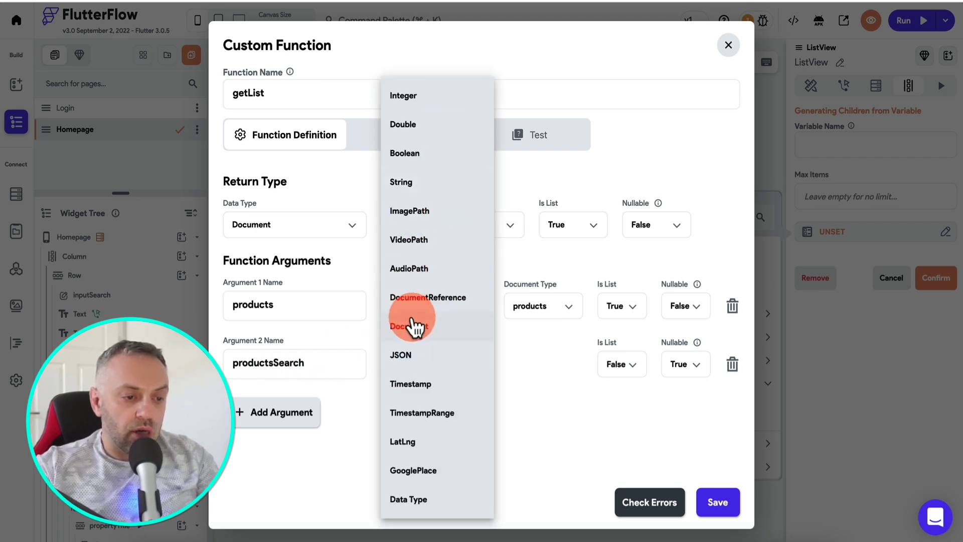
{"action": "left_click", "coordinate": [409, 326]}
{"action": "left_click", "coordinate": [545, 384]}
{"action": "left_click", "coordinate": [537, 407]}
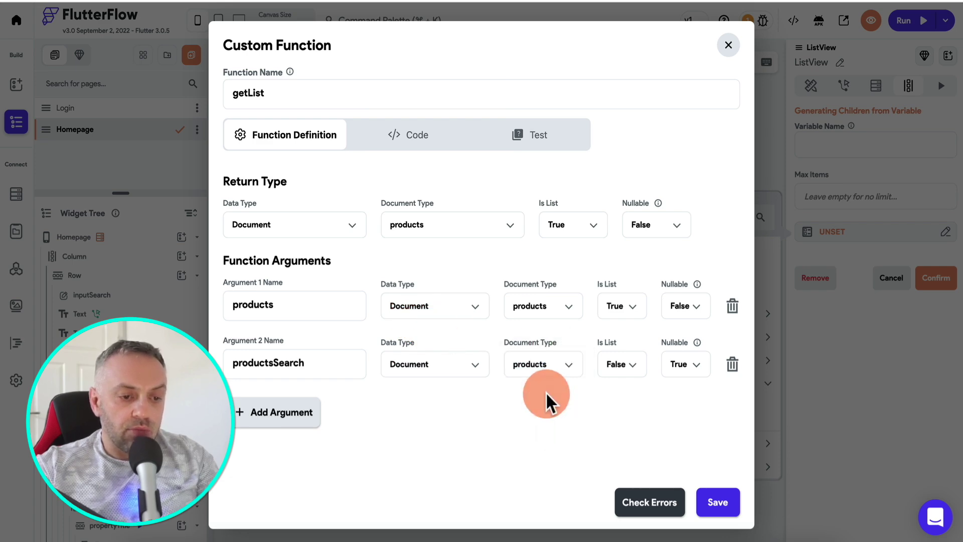
{"action": "left_click", "coordinate": [638, 338]}
{"action": "left_click", "coordinate": [683, 374]}
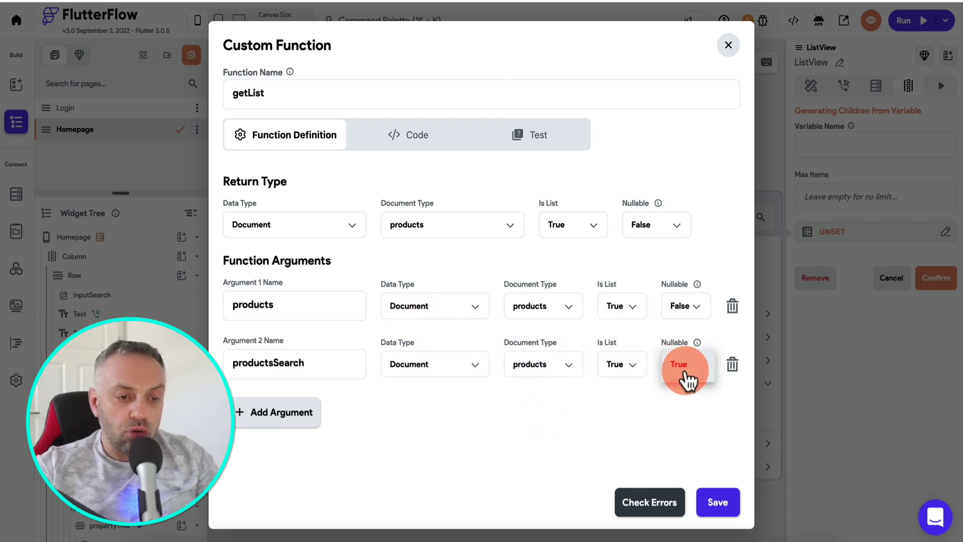
{"action": "left_click", "coordinate": [683, 396]}
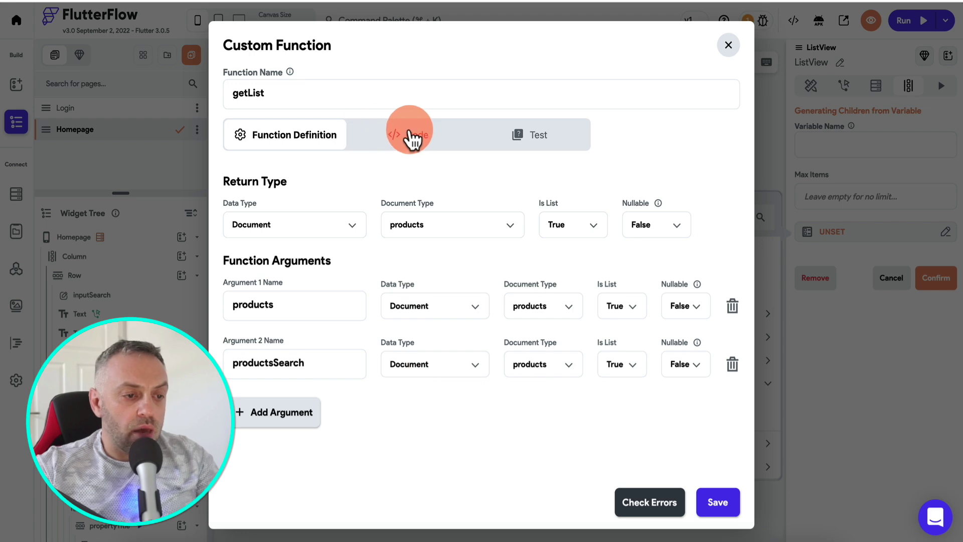
Step: Replace the placeholder comment in getList's code with "return productsSearch.isNotEmpty ? productsSearch : products;" and save the function
{"action": "left_click", "coordinate": [425, 140]}
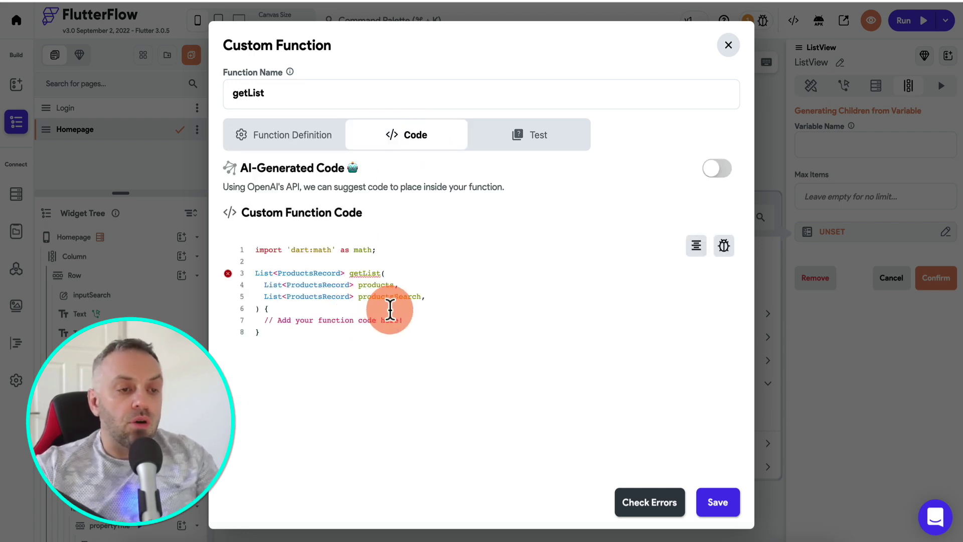
{"action": "left_click_drag", "start_coordinate": [411, 320], "coordinate": [265, 319]}
{"action": "type", "text": "return productsSearch.isNotEmpty ? productsSearch : products;"}
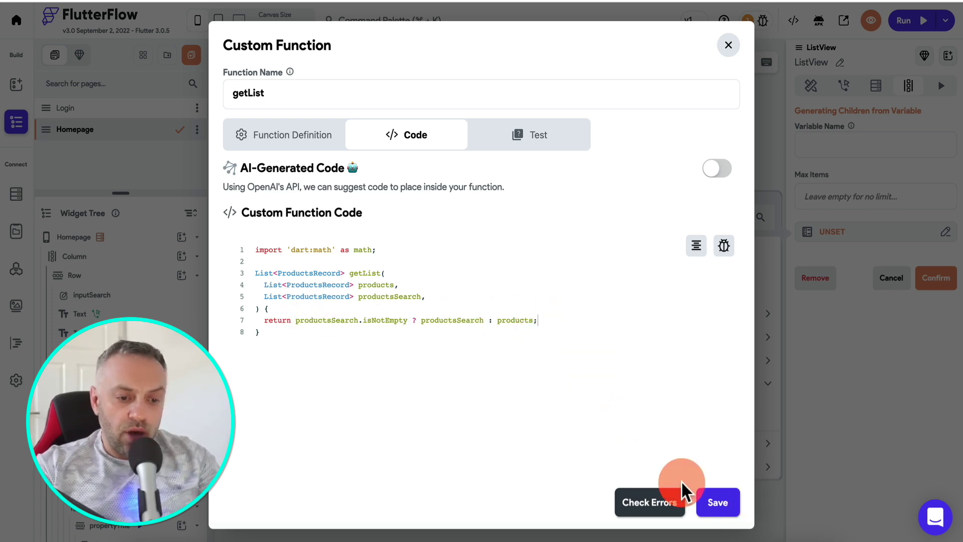
{"action": "left_click", "coordinate": [723, 500]}
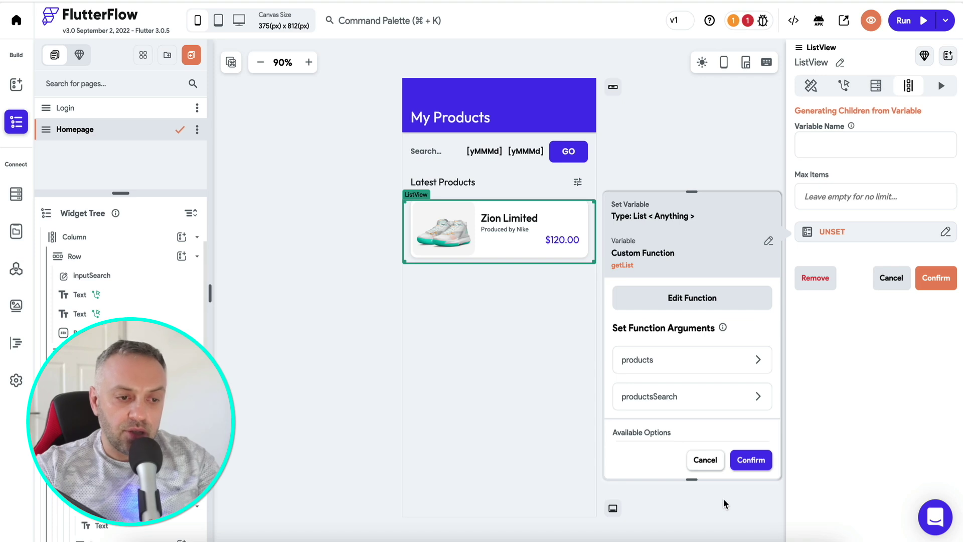
Step: Set getList's products argument from a variable to the products Documents list
{"action": "left_click", "coordinate": [677, 357]}
{"action": "scroll", "coordinate": [678, 351], "scroll_direction": "down", "scroll_amount": 2}
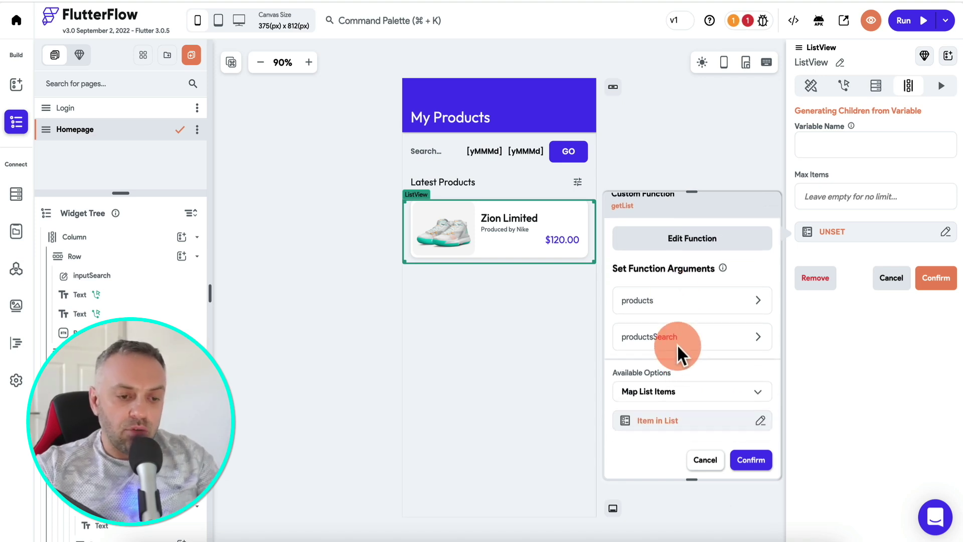
{"action": "left_click", "coordinate": [663, 301]}
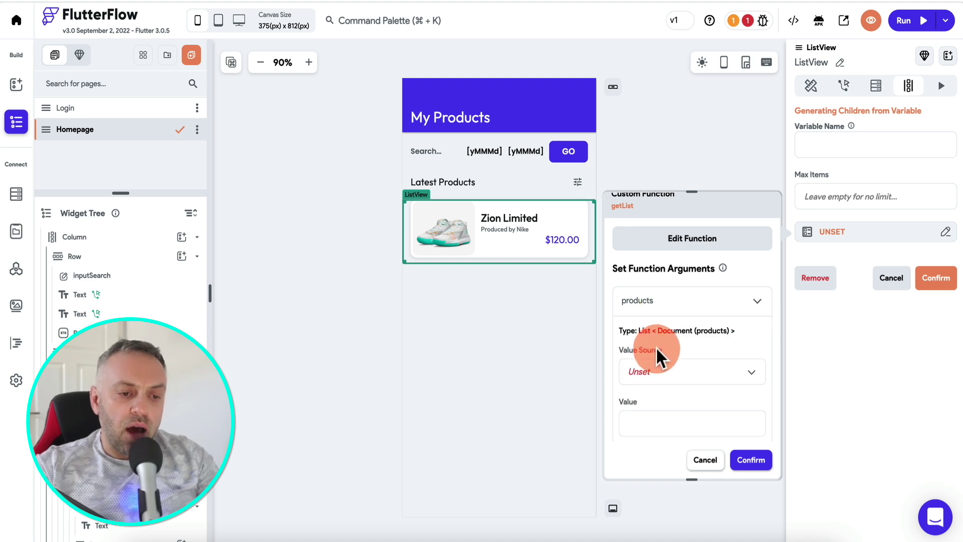
{"action": "left_click", "coordinate": [682, 377]}
{"action": "left_click", "coordinate": [683, 374]}
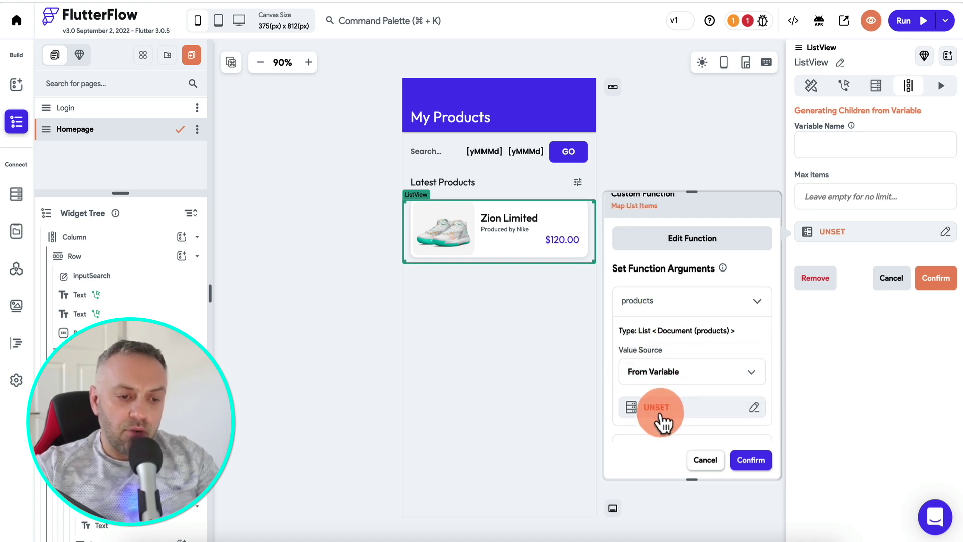
{"action": "left_click", "coordinate": [660, 411]}
{"action": "left_click", "coordinate": [494, 354]}
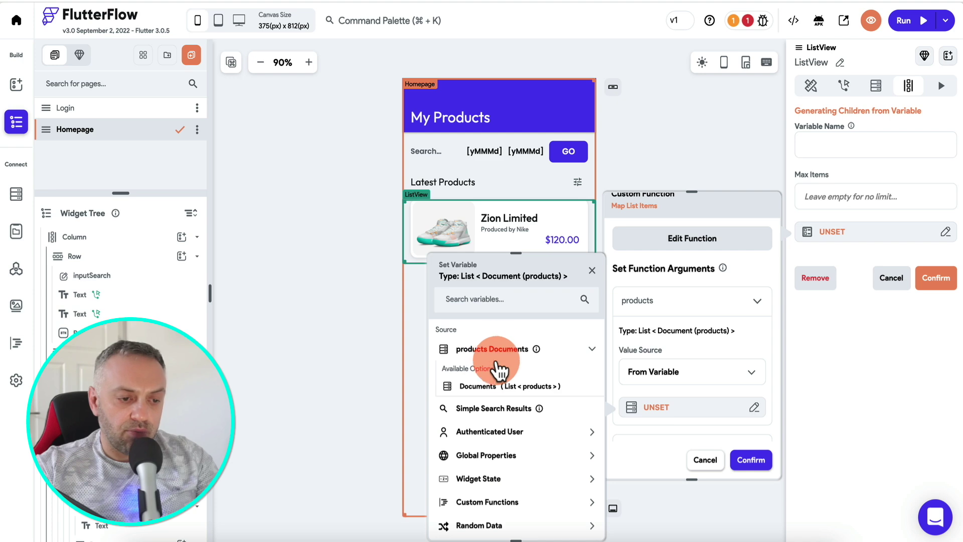
{"action": "left_click", "coordinate": [496, 391]}
{"action": "left_click", "coordinate": [571, 524]}
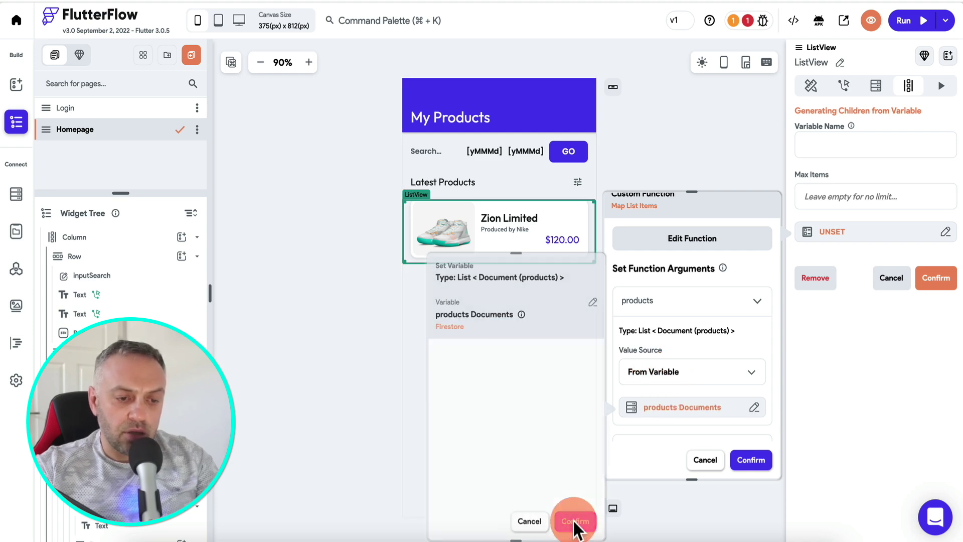
Step: Set getList's productsSearch argument from a variable to Simple Search Results
{"action": "scroll", "coordinate": [708, 385], "scroll_direction": "down", "scroll_amount": 3}
{"action": "left_click", "coordinate": [688, 344]}
{"action": "left_click", "coordinate": [656, 404]}
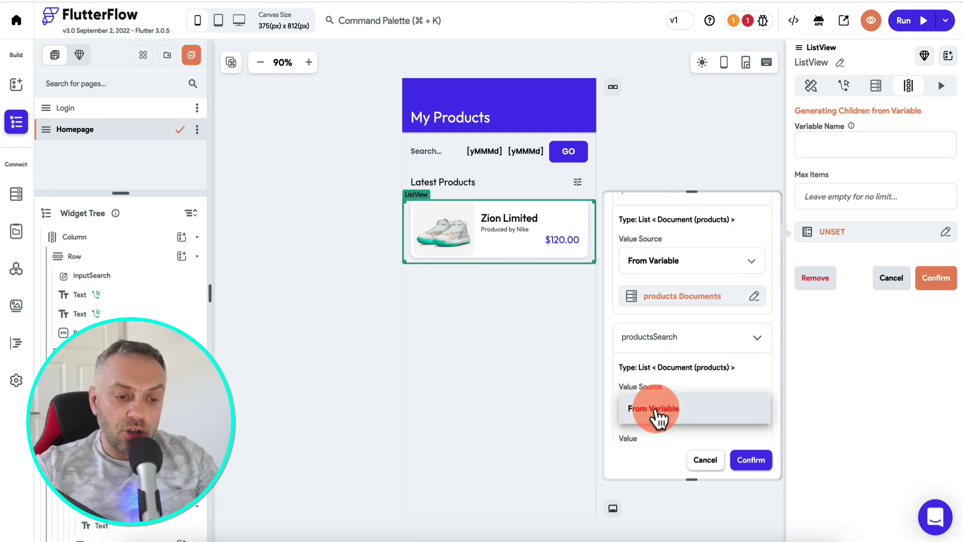
{"action": "left_click", "coordinate": [681, 414]}
{"action": "left_click", "coordinate": [684, 356]}
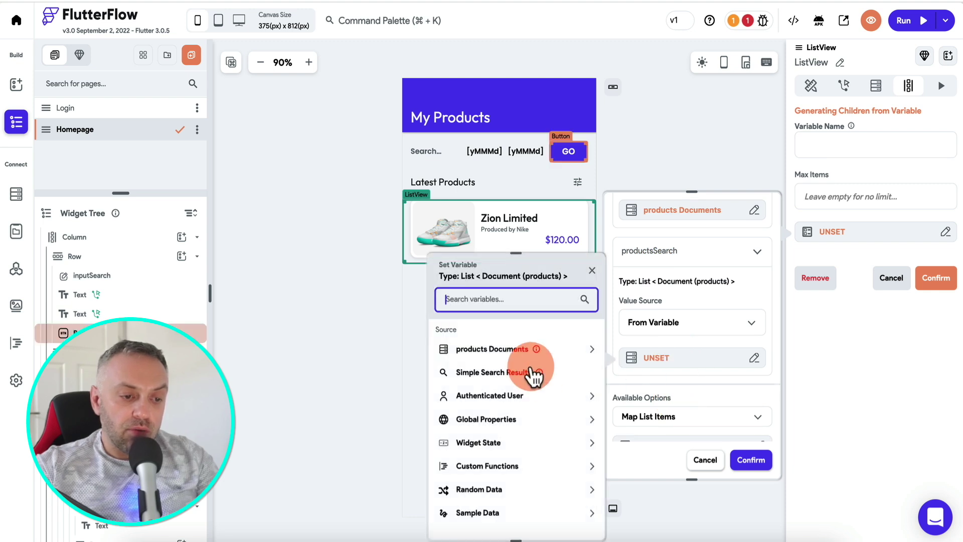
{"action": "left_click", "coordinate": [493, 373]}
Step: Confirm getList as the source for the ListView's children and generate them under the variable name items
{"action": "scroll", "coordinate": [646, 365], "scroll_direction": "down", "scroll_amount": 1}
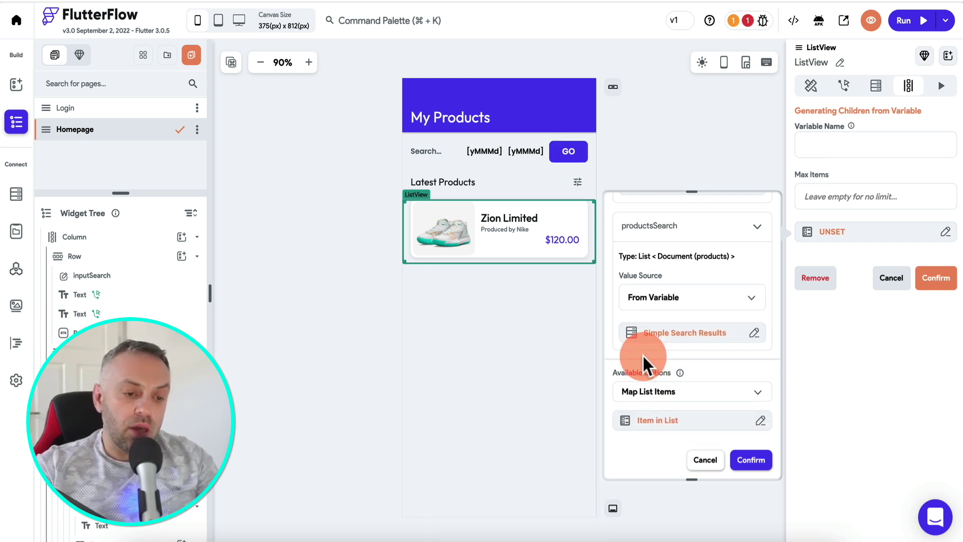
{"action": "left_click", "coordinate": [688, 393]}
{"action": "left_click", "coordinate": [672, 419]}
{"action": "left_click", "coordinate": [751, 460]}
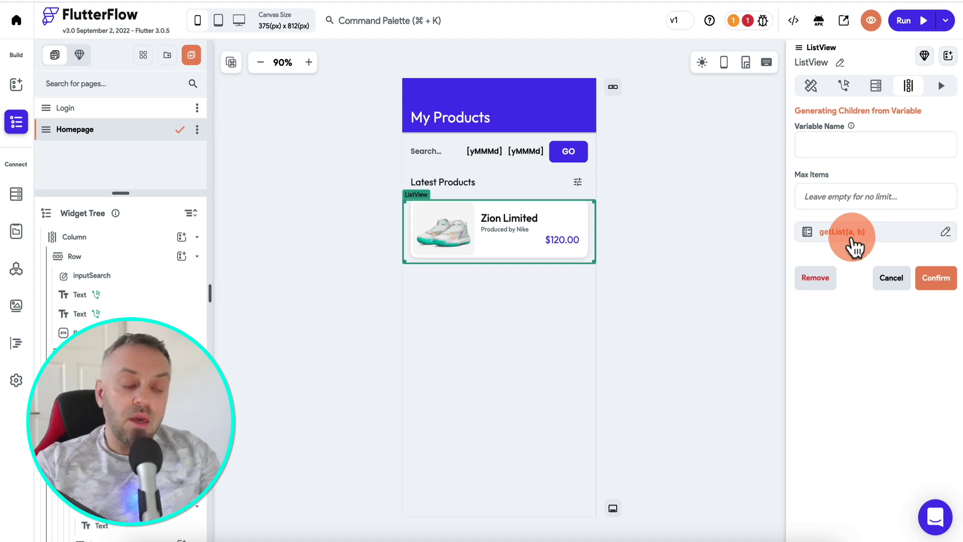
{"action": "left_click", "coordinate": [842, 144]}
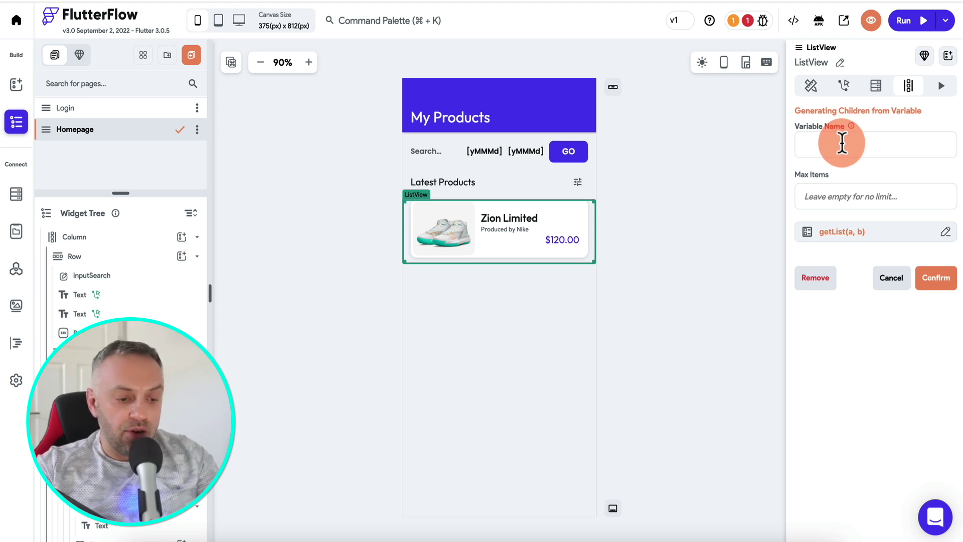
{"action": "type", "text": "items"}
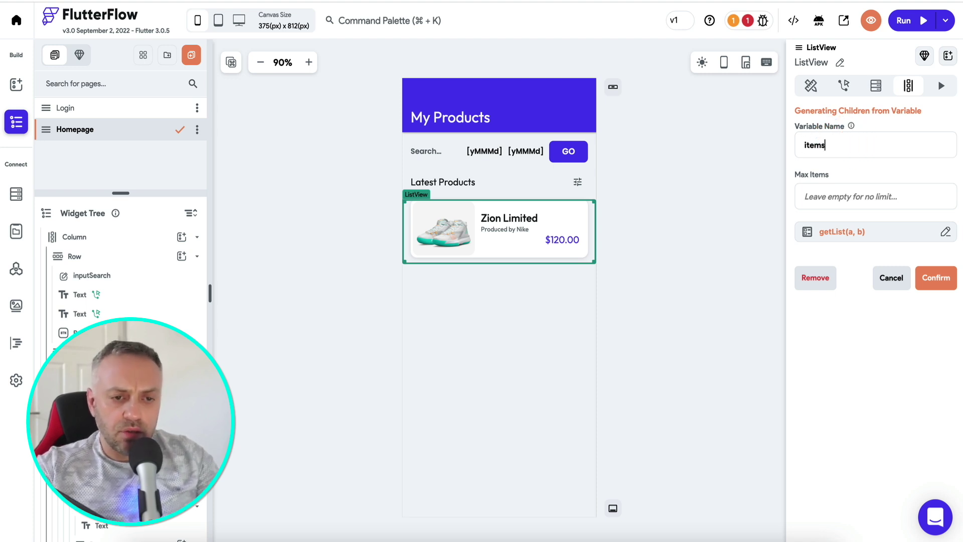
{"action": "left_click", "coordinate": [929, 276]}
{"action": "left_click", "coordinate": [576, 342]}
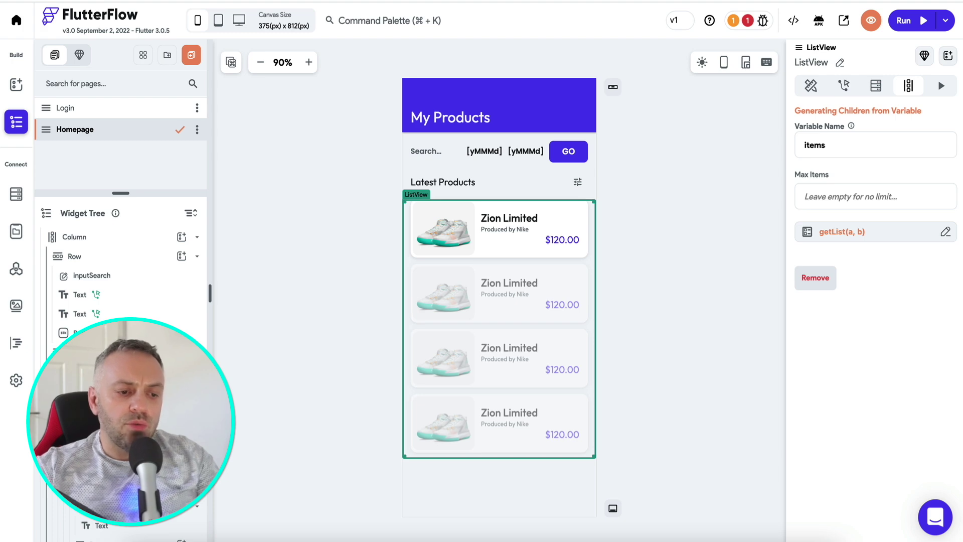
{"action": "left_click", "coordinate": [404, 474]}
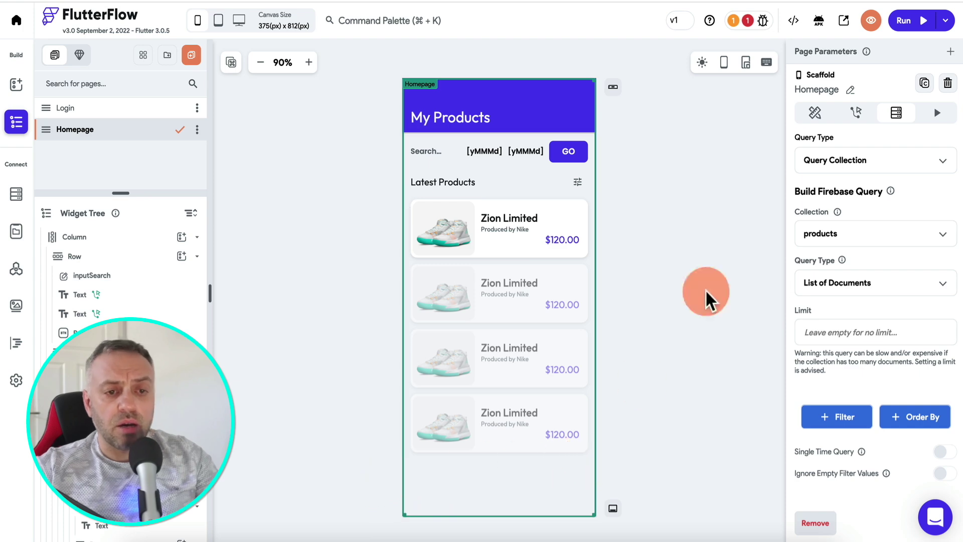
Step: Add a conditional after the Simple search action in the GO button's On Tap action flow
{"action": "left_click", "coordinate": [570, 151]}
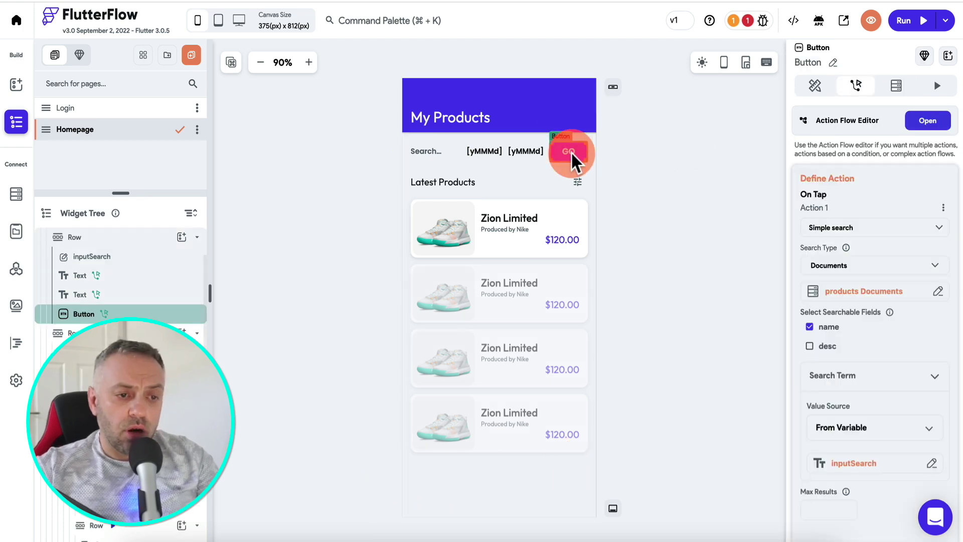
{"action": "left_click", "coordinate": [930, 119]}
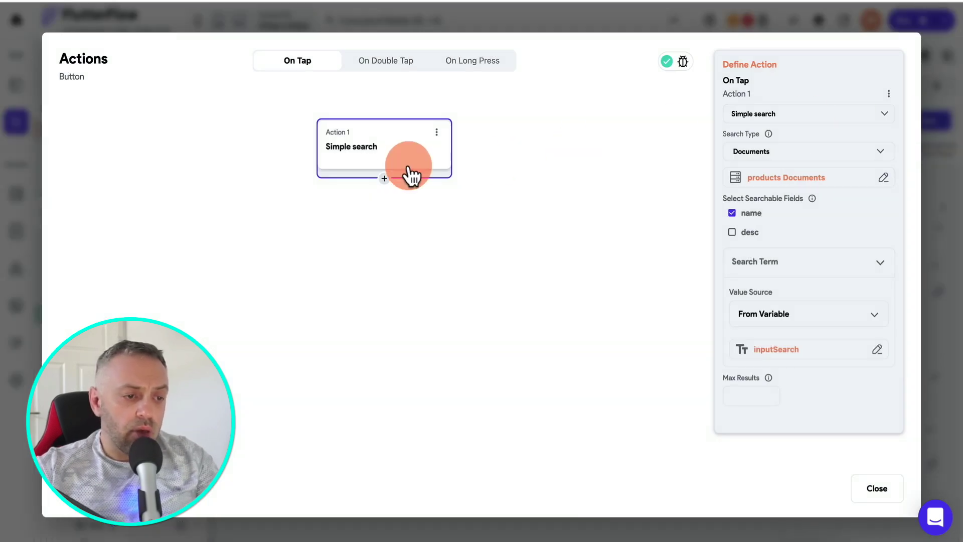
{"action": "left_click", "coordinate": [385, 179]}
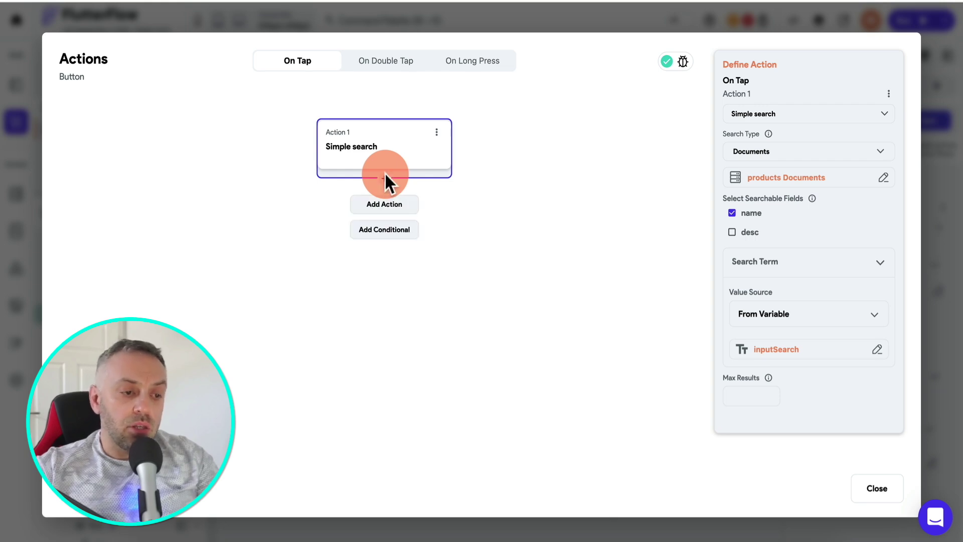
{"action": "left_click", "coordinate": [386, 229]}
{"action": "left_click", "coordinate": [347, 252]}
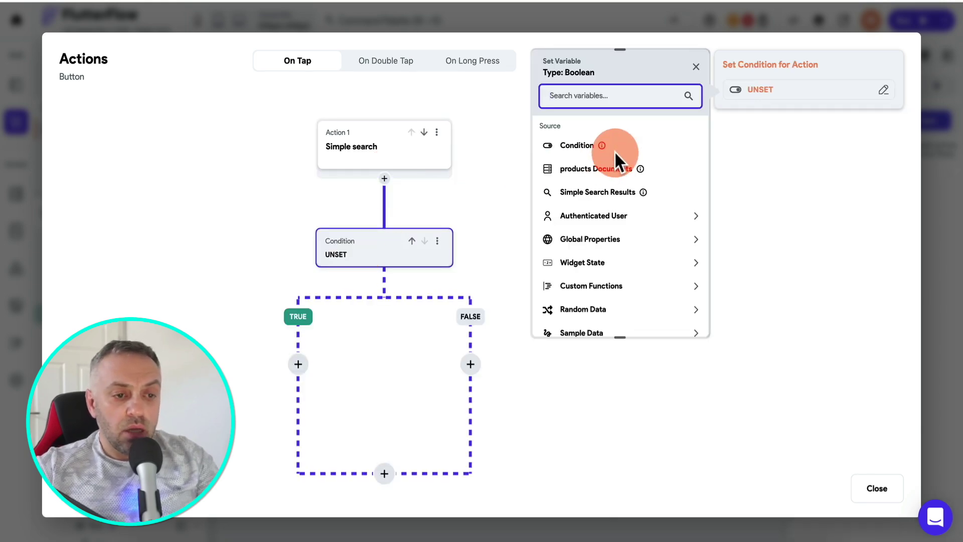
Step: Make the conditional a Condition whose first value is the Number of Items in Simple Search Results
{"action": "left_click", "coordinate": [629, 152]}
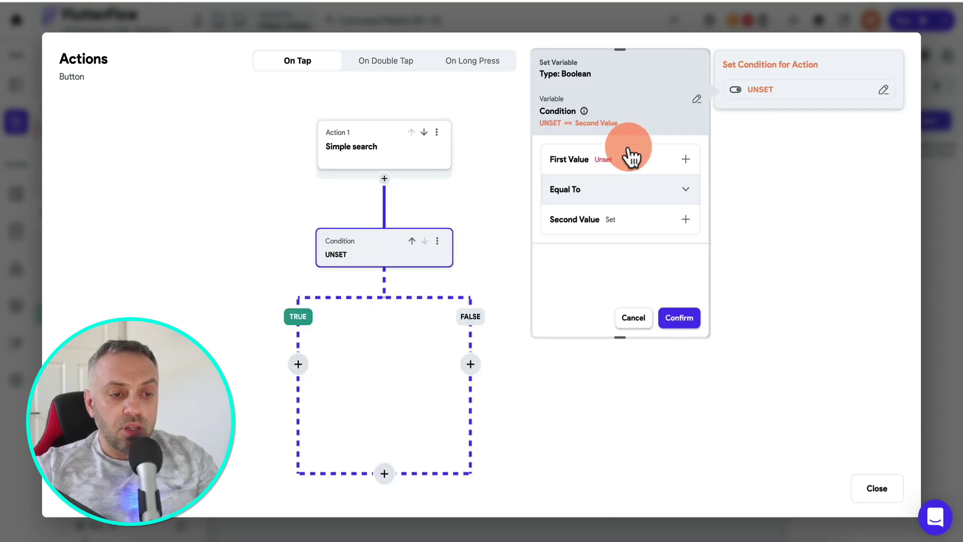
{"action": "left_click", "coordinate": [580, 166]}
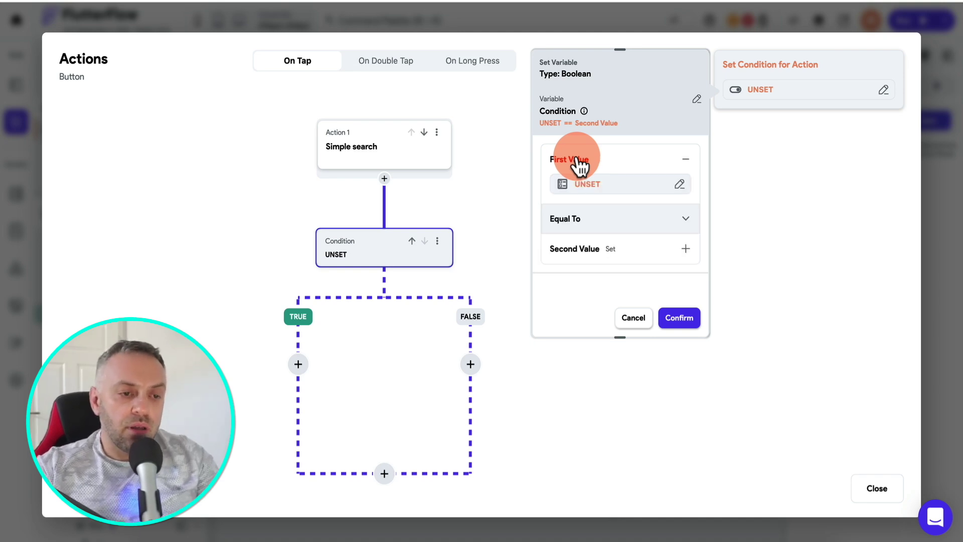
{"action": "left_click", "coordinate": [607, 185]}
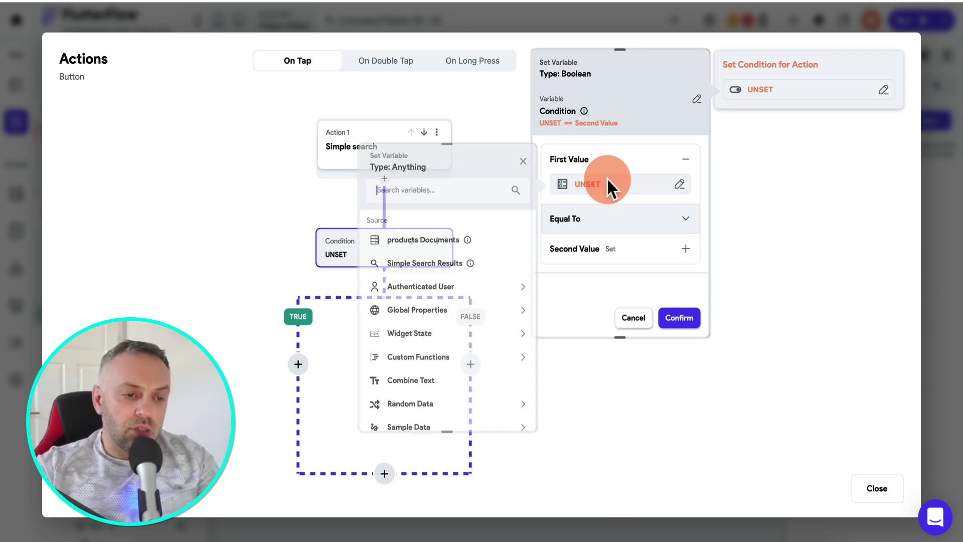
{"action": "left_click", "coordinate": [423, 265]}
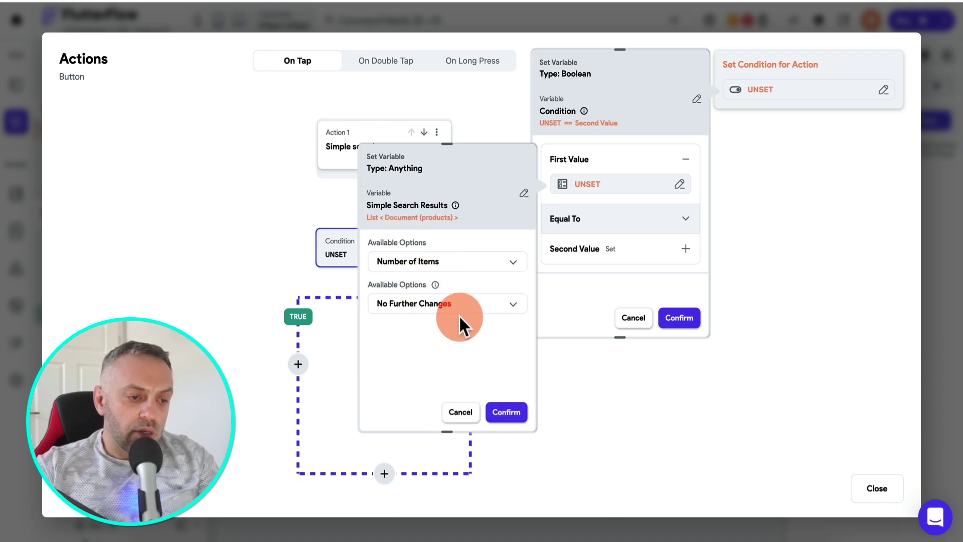
{"action": "left_click", "coordinate": [510, 417]}
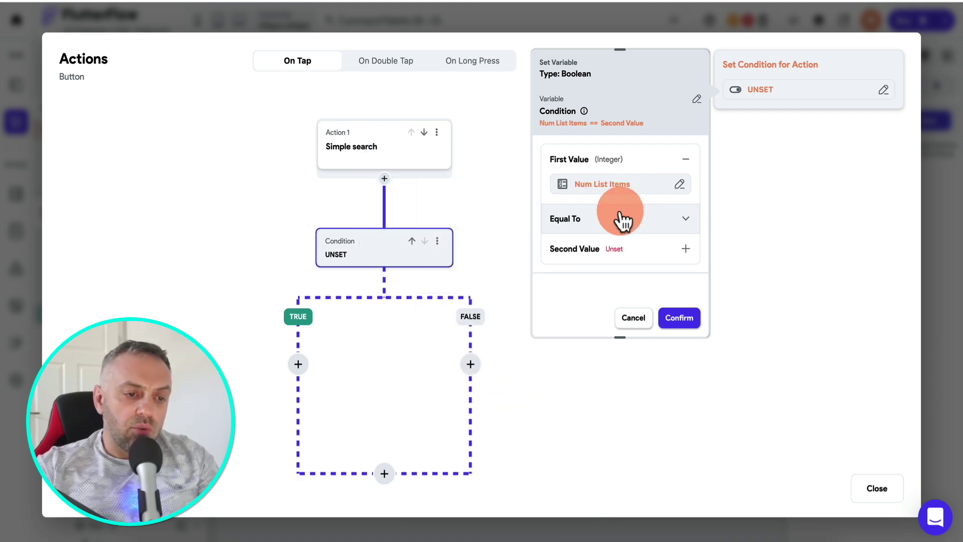
Step: Set the condition's second value to the specific value 0, compared with Equal To, and confirm the condition
{"action": "left_click", "coordinate": [596, 250]}
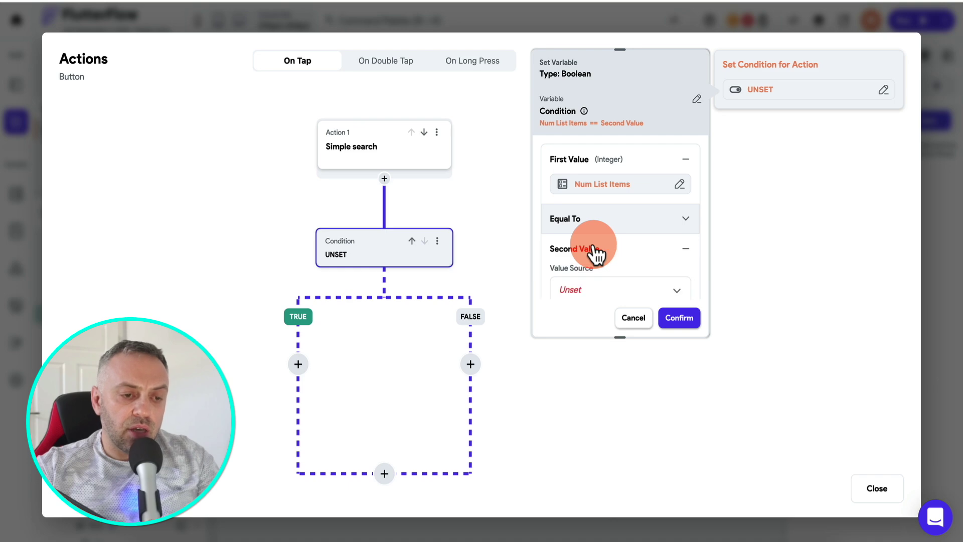
{"action": "left_click", "coordinate": [591, 289]}
{"action": "left_click", "coordinate": [600, 290]}
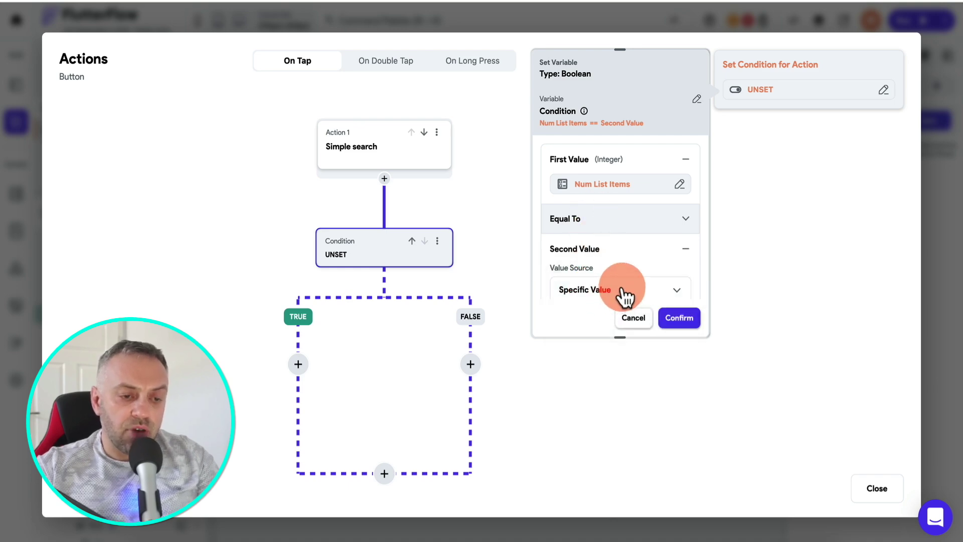
{"action": "scroll", "coordinate": [622, 285], "scroll_direction": "down", "scroll_amount": 2}
{"action": "left_click", "coordinate": [619, 253]}
{"action": "type", "text": "0"}
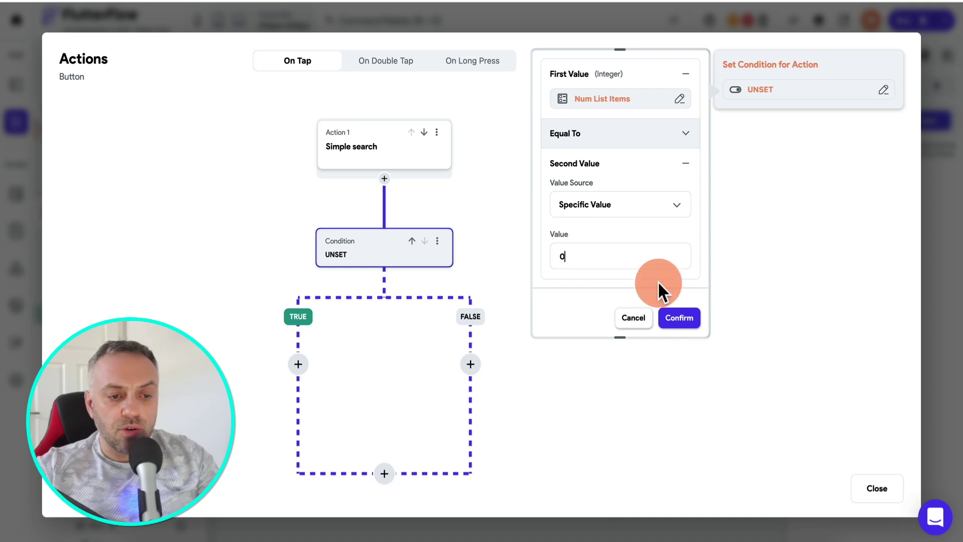
{"action": "left_click", "coordinate": [683, 321]}
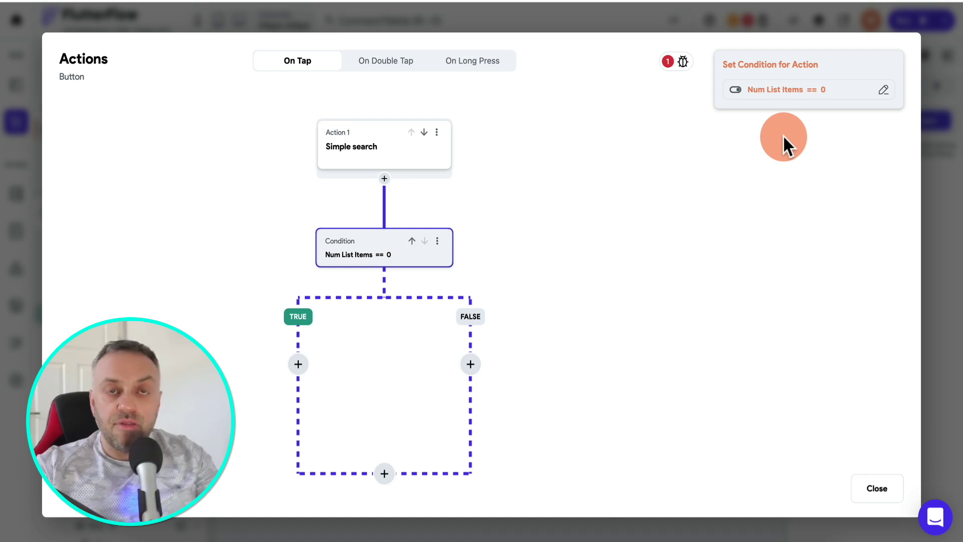
Step: Add a Show Snack Bar action to the TRUE branch with the message "NO PRODUCTS FOUND!"
{"action": "left_click", "coordinate": [298, 365]}
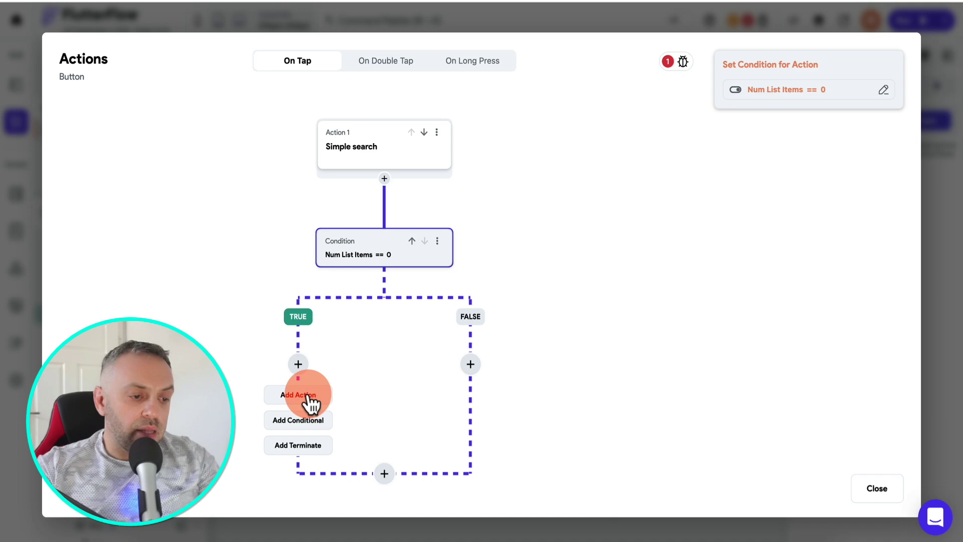
{"action": "left_click", "coordinate": [307, 397]}
{"action": "scroll", "coordinate": [782, 281], "scroll_direction": "down", "scroll_amount": 5}
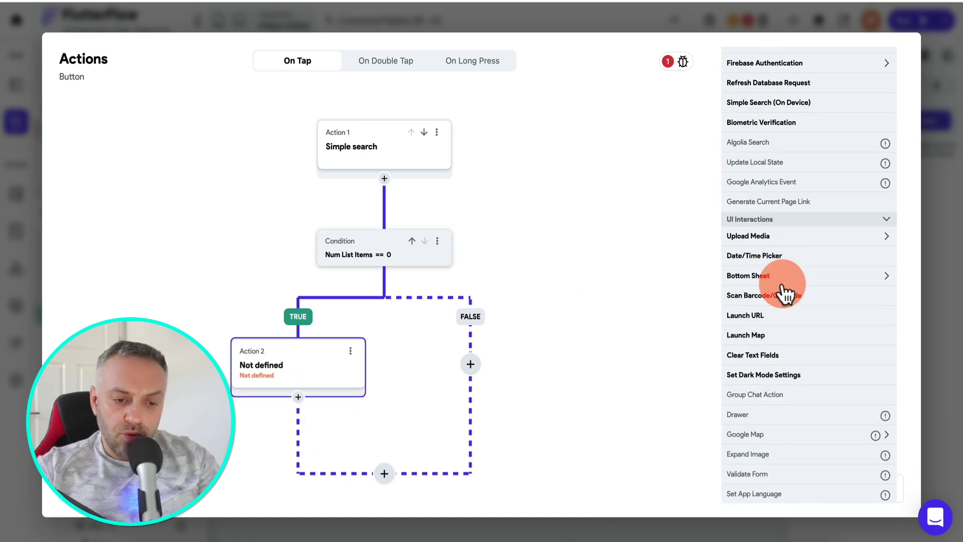
{"action": "scroll", "coordinate": [785, 295], "scroll_direction": "down", "scroll_amount": 10}
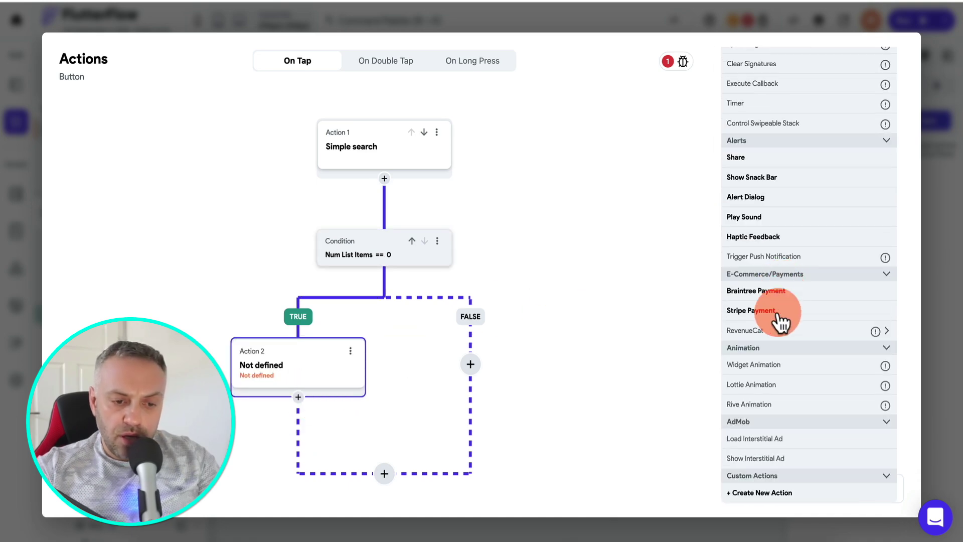
{"action": "left_click", "coordinate": [752, 177]}
{"action": "scroll", "coordinate": [787, 118], "scroll_direction": "up", "scroll_amount": 4}
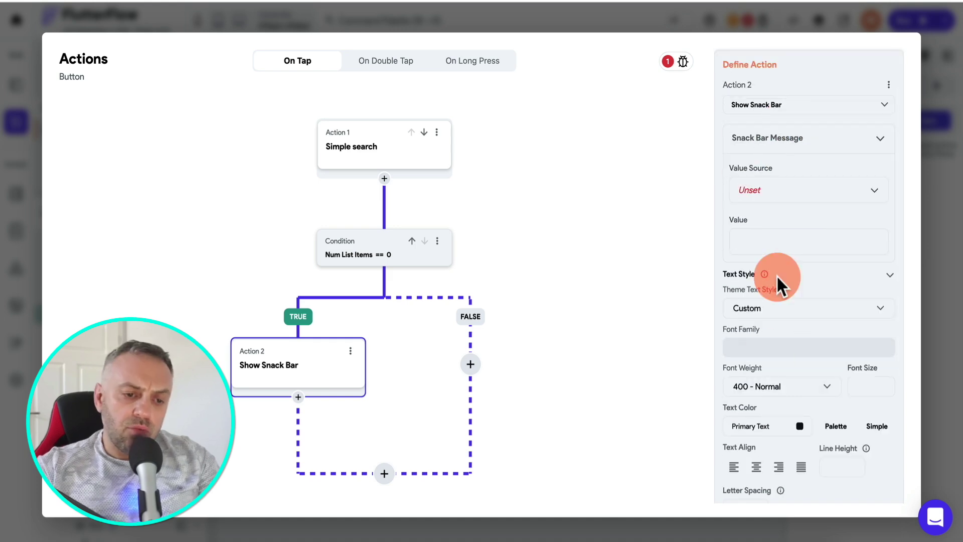
{"action": "left_click", "coordinate": [758, 235]}
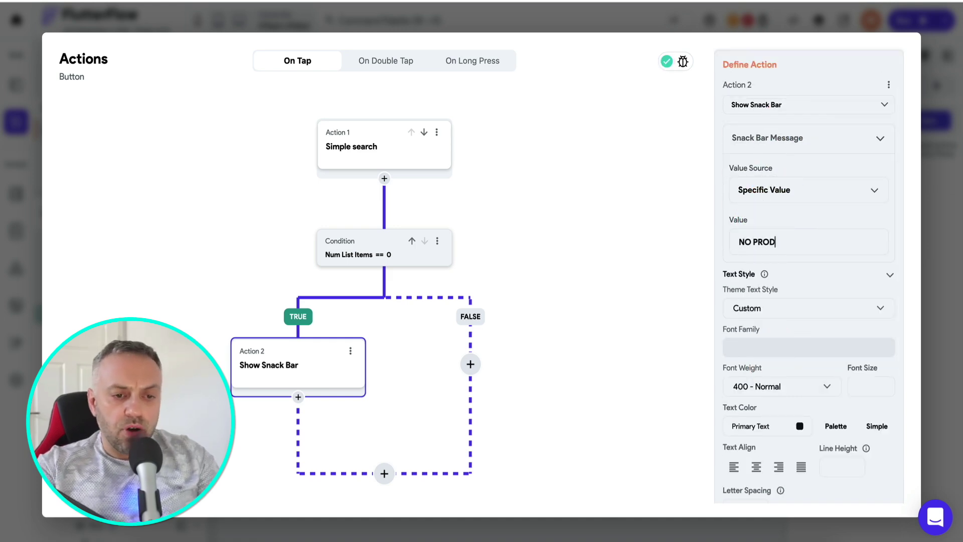
{"action": "type", "text": "NO PRODUCTS FOUND!"}
Step: Give the snack bar a #FF0000 background color and white text
{"action": "scroll", "coordinate": [800, 295], "scroll_direction": "down", "scroll_amount": 3}
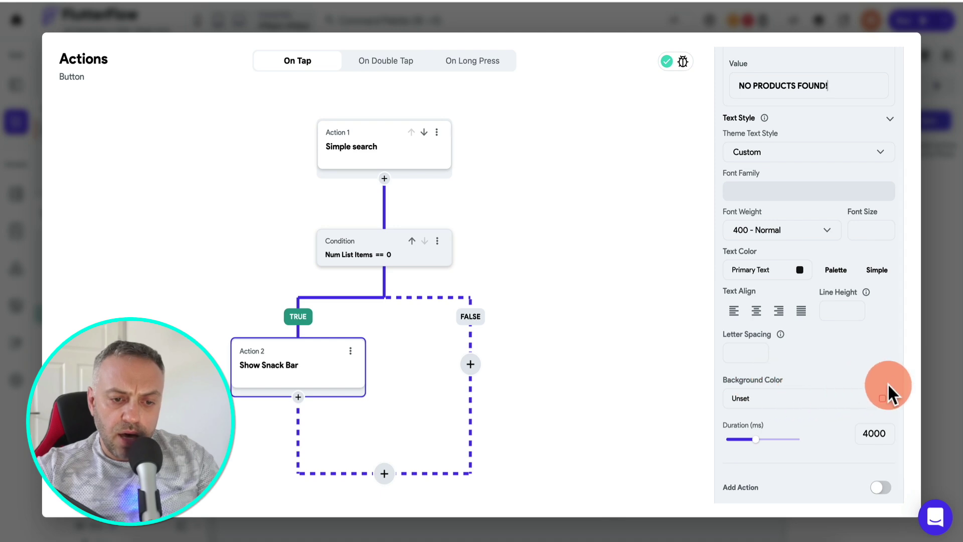
{"action": "left_click", "coordinate": [883, 398]}
{"action": "left_click_drag", "start_coordinate": [413, 210], "coordinate": [486, 108]}
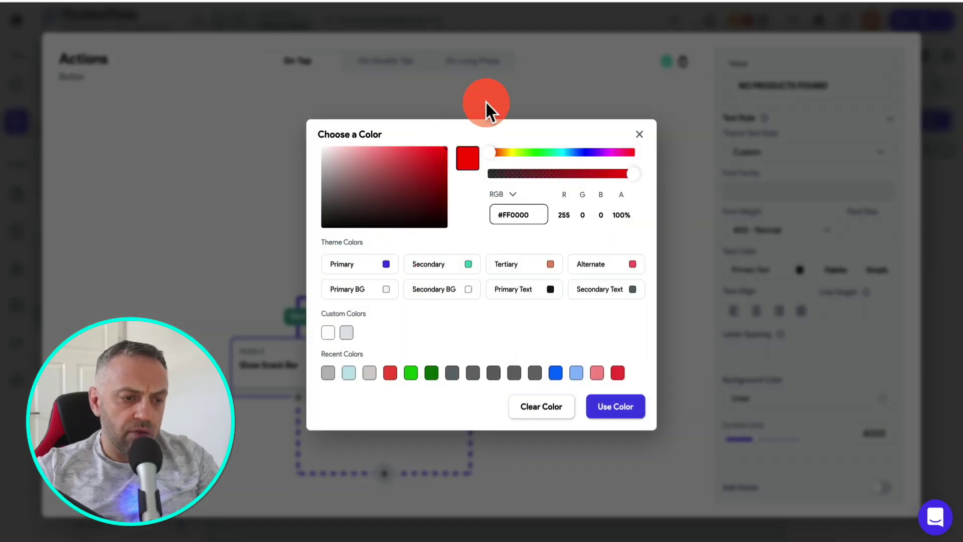
{"action": "left_click", "coordinate": [611, 414]}
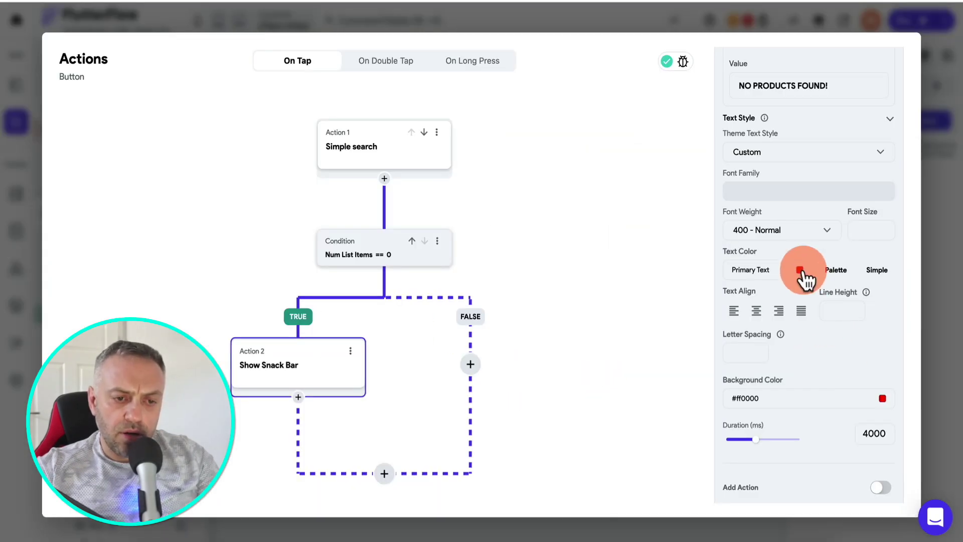
{"action": "left_click", "coordinate": [801, 270]}
{"action": "left_click_drag", "start_coordinate": [445, 197], "coordinate": [304, 148]}
{"action": "left_click", "coordinate": [304, 148]}
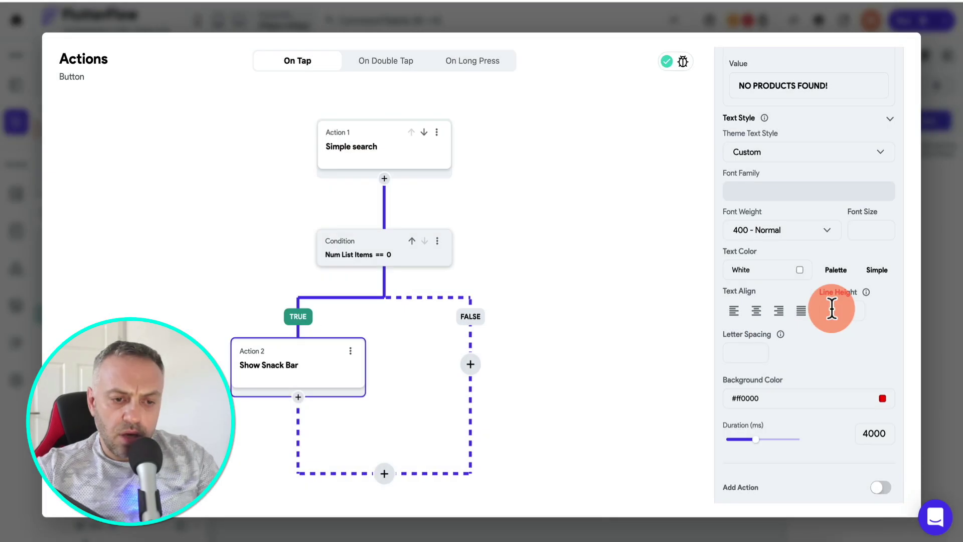
Step: Set the snack bar text to font weight 900 - Black and size 16, and close the action flow
{"action": "left_click", "coordinate": [813, 236]}
{"action": "left_click", "coordinate": [766, 373]}
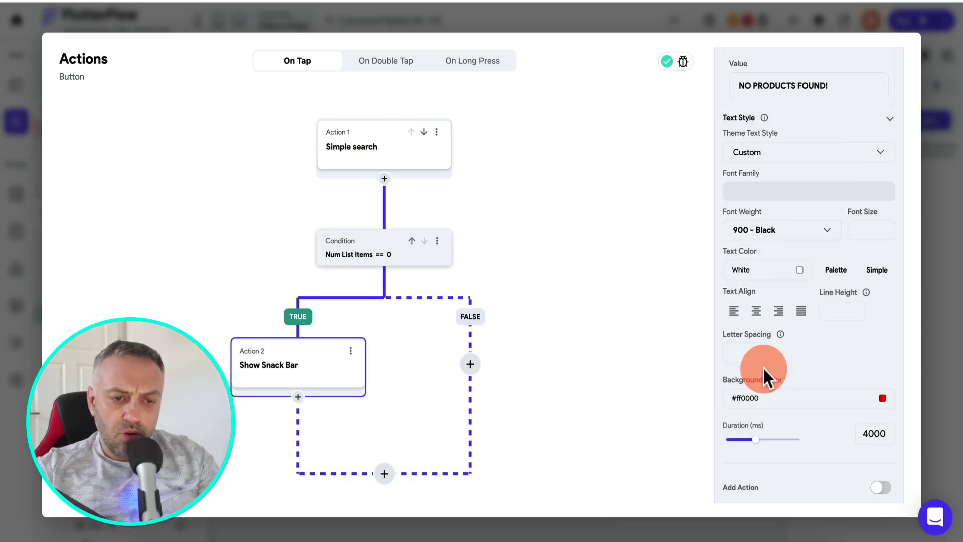
{"action": "left_click", "coordinate": [878, 232]}
{"action": "type", "text": "1"}
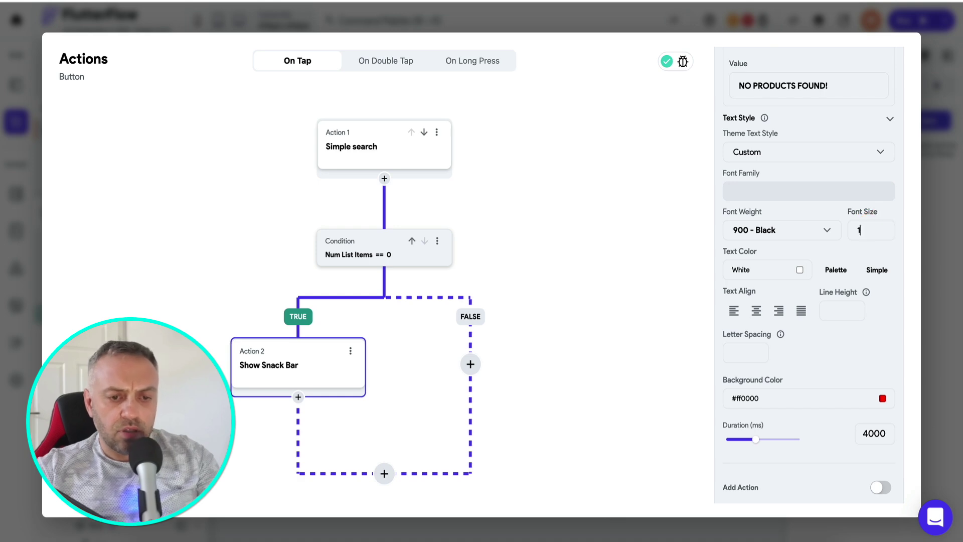
{"action": "scroll", "coordinate": [817, 474], "scroll_direction": "down", "scroll_amount": 1}
{"action": "scroll", "coordinate": [817, 474], "scroll_direction": "up", "scroll_amount": 4}
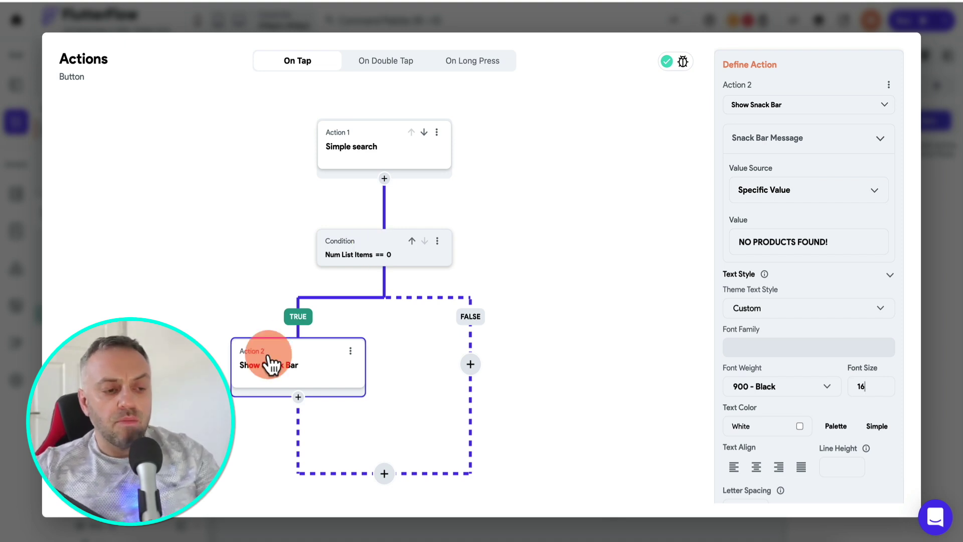
{"action": "left_click", "coordinate": [947, 336]}
Step: Check the custom functions for errors from the project's issue list, and return to the Homepage design canvas
{"action": "left_click", "coordinate": [752, 28]}
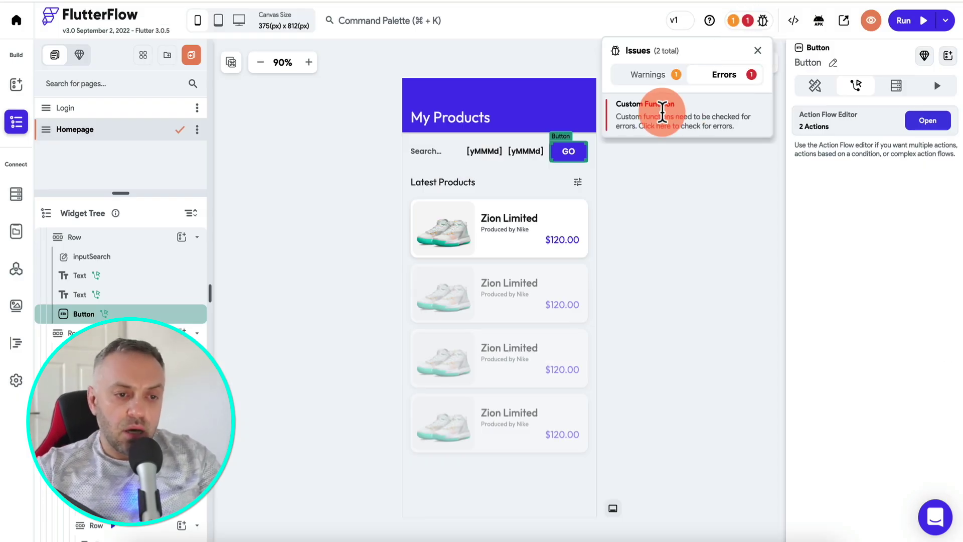
{"action": "left_click", "coordinate": [688, 124]}
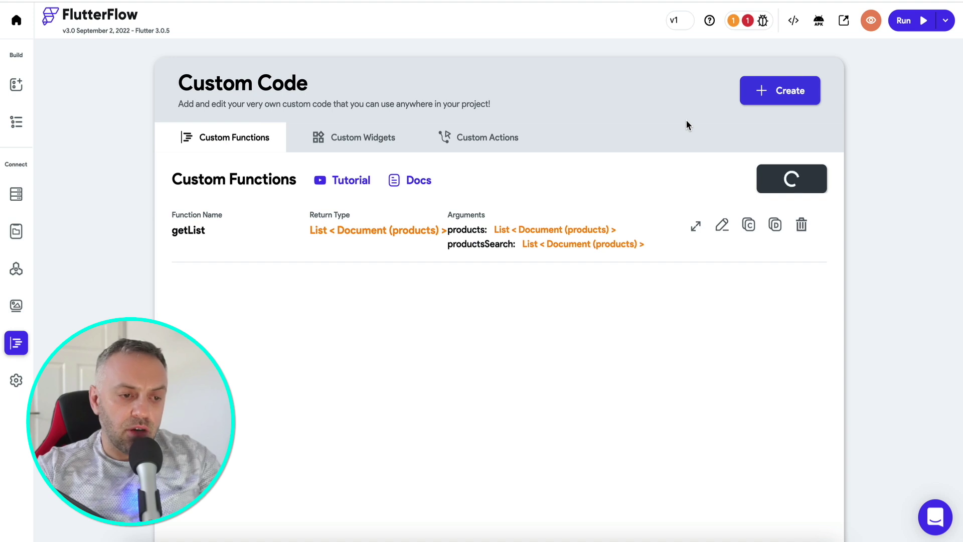
{"action": "left_click", "coordinate": [14, 86]}
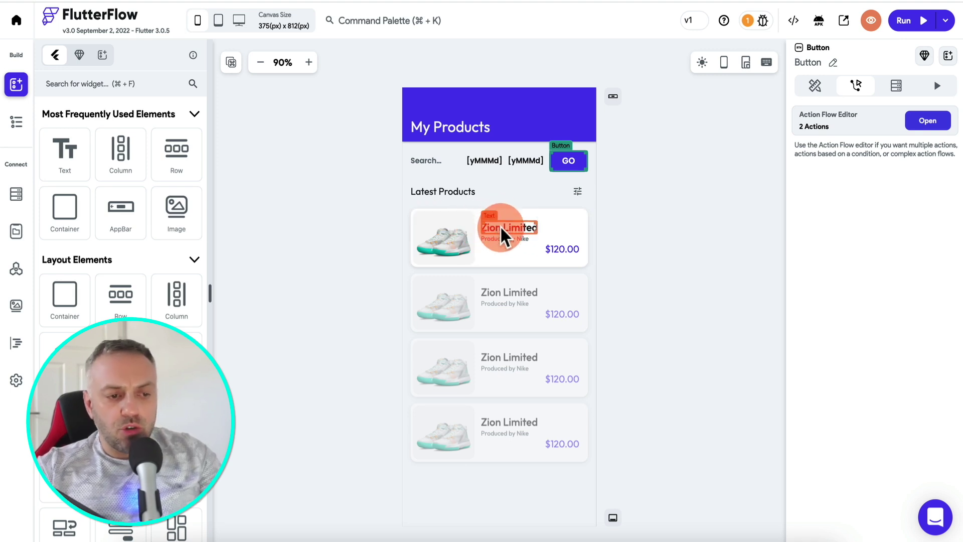
Step: Set the product card image's type to Network and take its path from the items Item's img field
{"action": "left_click", "coordinate": [454, 225]}
{"action": "left_click", "coordinate": [839, 288]}
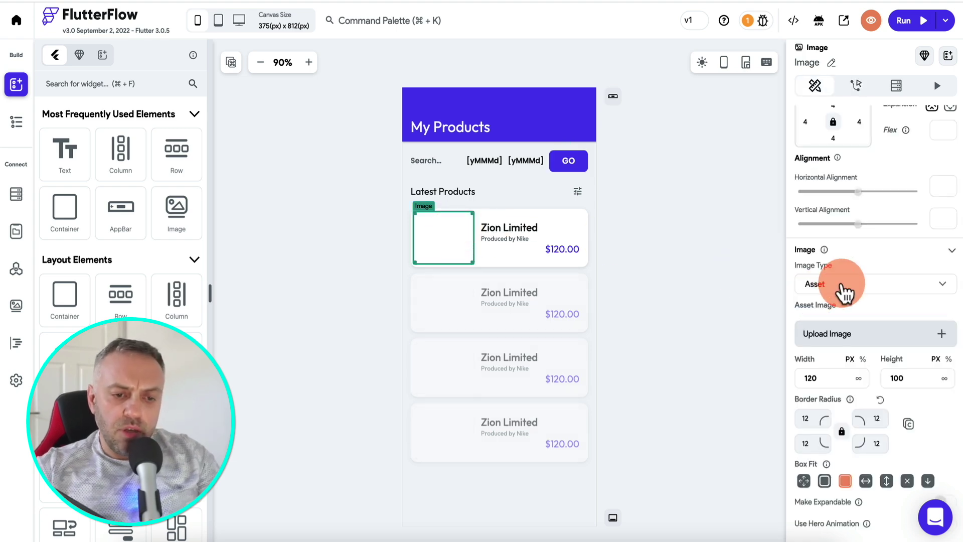
{"action": "left_click", "coordinate": [848, 256]}
{"action": "left_click", "coordinate": [826, 329]}
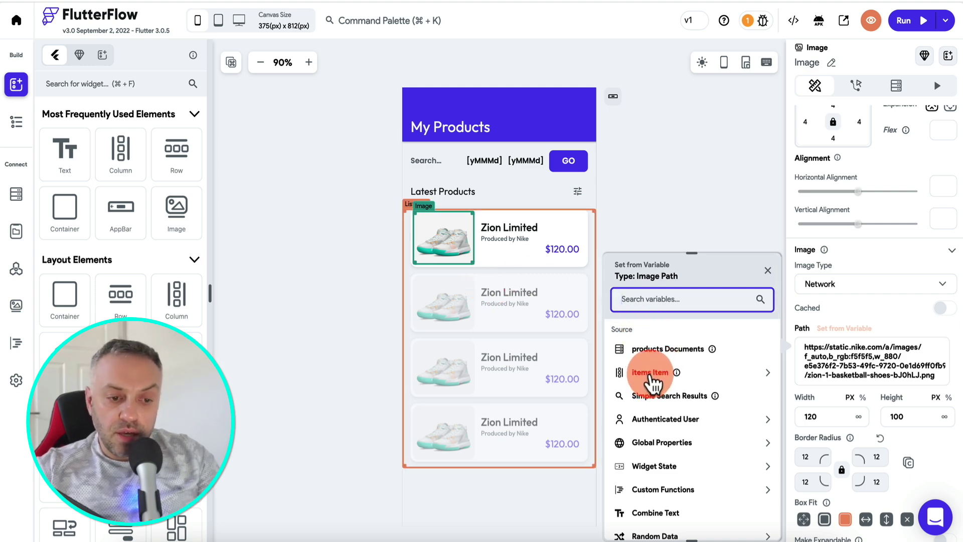
{"action": "left_click", "coordinate": [653, 382]}
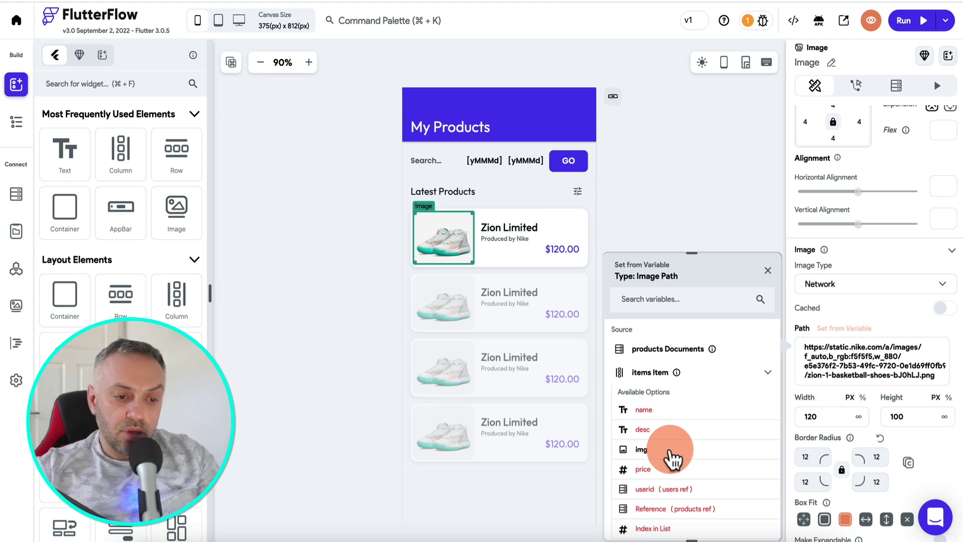
{"action": "scroll", "coordinate": [669, 447], "scroll_direction": "down", "scroll_amount": 2}
{"action": "scroll", "coordinate": [669, 447], "scroll_direction": "down", "scroll_amount": 1}
{"action": "scroll", "coordinate": [669, 447], "scroll_direction": "up", "scroll_amount": 1}
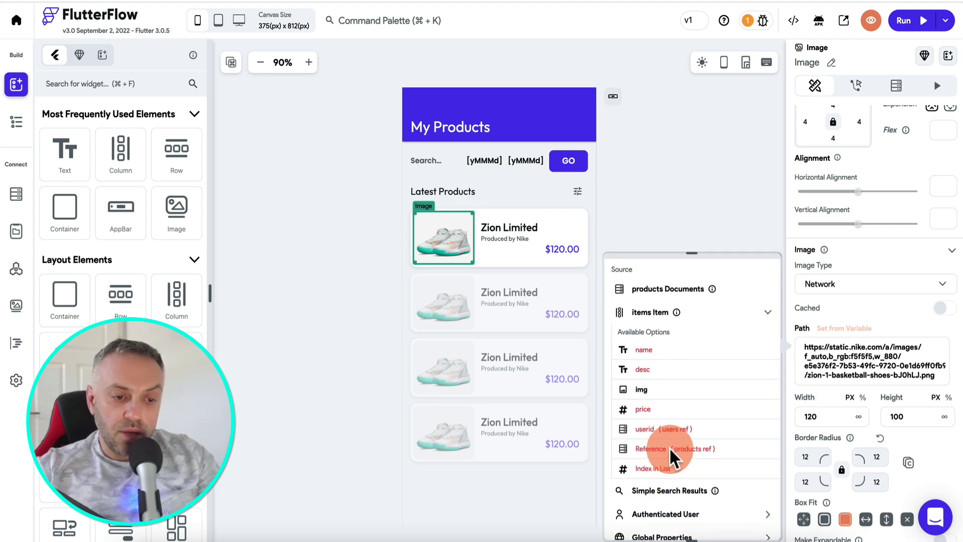
{"action": "left_click", "coordinate": [641, 389]}
Step: Set the product card's "Zion Limited" title text from the items Item's name field
{"action": "left_click", "coordinate": [516, 227]}
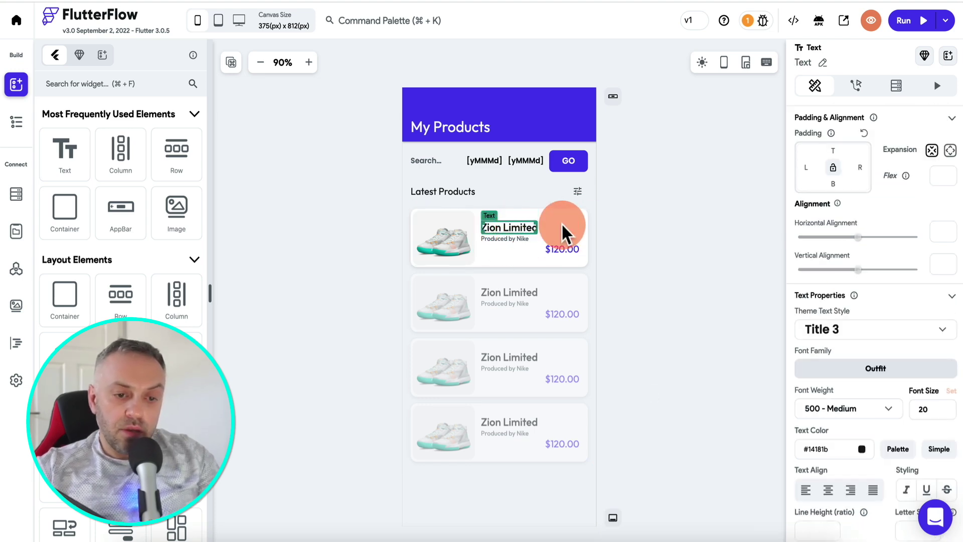
{"action": "scroll", "coordinate": [855, 234], "scroll_direction": "up", "scroll_amount": 3}
{"action": "triple_click", "coordinate": [844, 137]}
{"action": "left_click", "coordinate": [834, 112]}
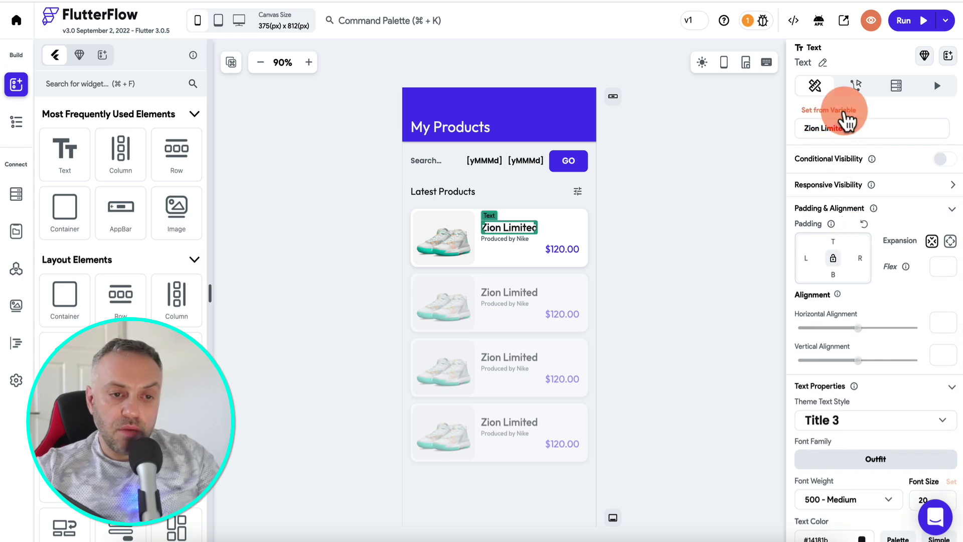
{"action": "left_click", "coordinate": [710, 206]}
{"action": "left_click", "coordinate": [650, 244]}
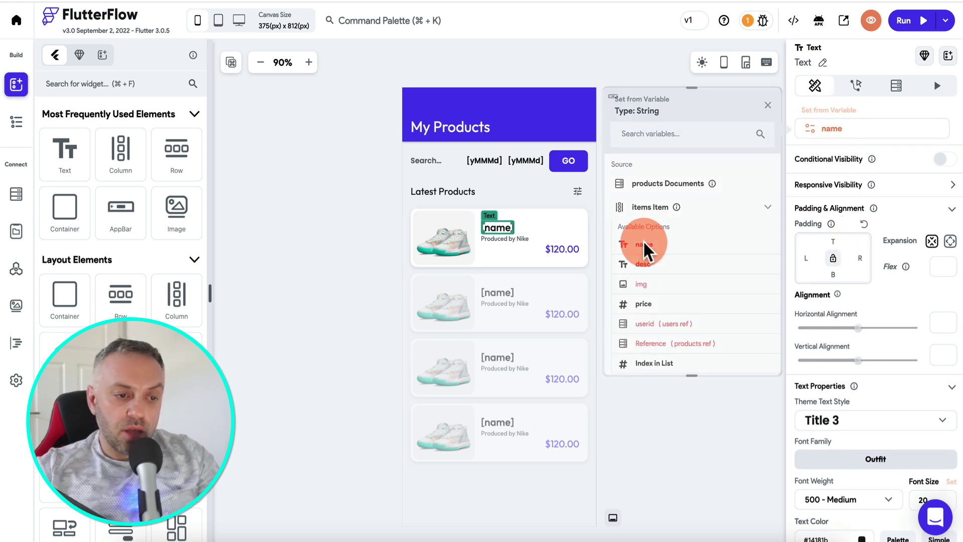
Step: Set the product card's "Produced by Nike" text from the items Item's desc field
{"action": "left_click", "coordinate": [526, 239]}
{"action": "triple_click", "coordinate": [825, 118]}
{"action": "left_click", "coordinate": [829, 111]}
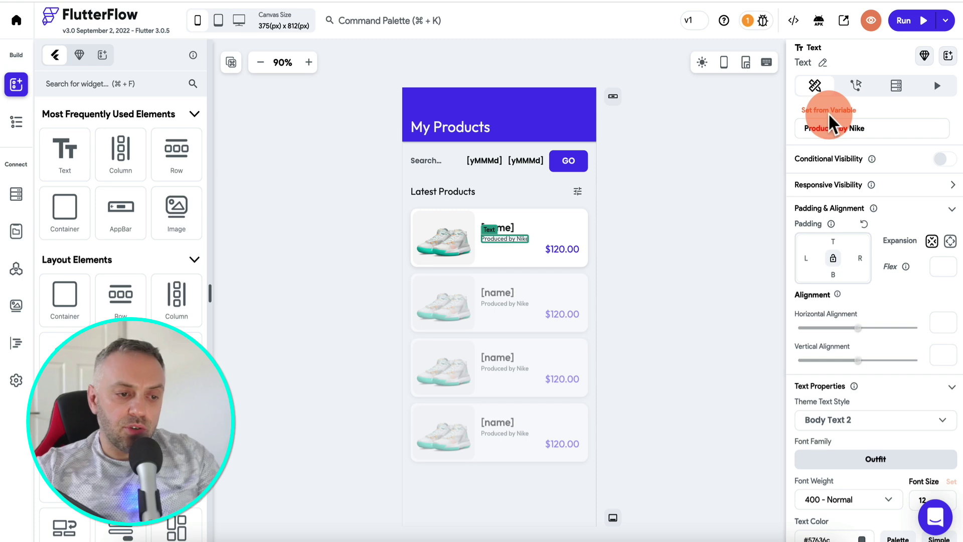
{"action": "left_click", "coordinate": [685, 186]}
{"action": "left_click", "coordinate": [704, 357]}
{"action": "left_click", "coordinate": [834, 111]}
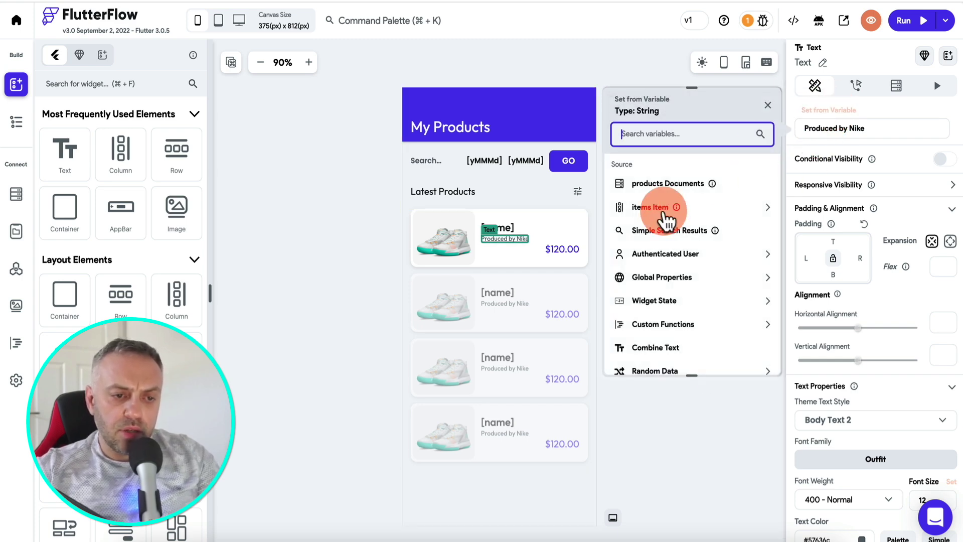
{"action": "left_click", "coordinate": [649, 207]}
{"action": "left_click", "coordinate": [648, 271]}
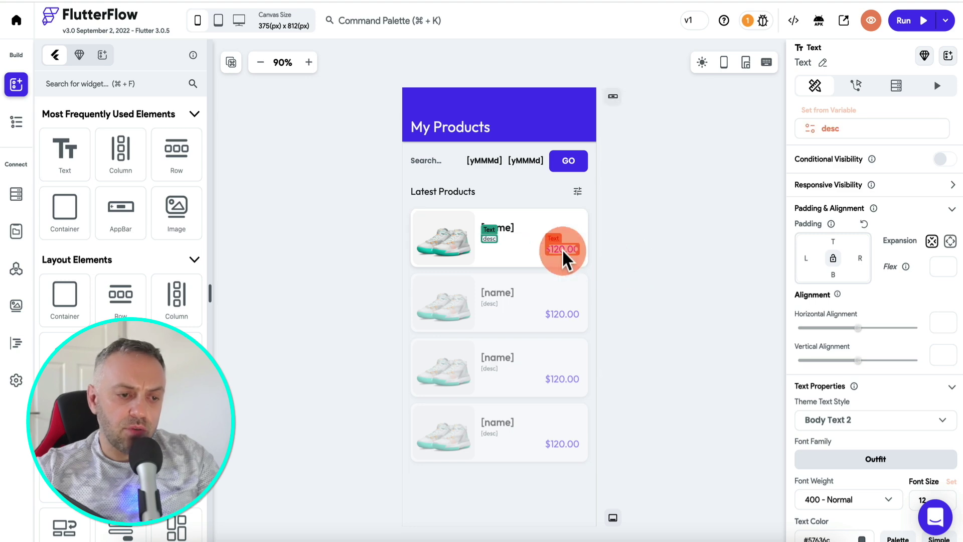
Step: Set the product card's "$120.00" text from the items Item's price field
{"action": "left_click", "coordinate": [562, 248]}
{"action": "left_click", "coordinate": [829, 111]}
{"action": "left_click", "coordinate": [650, 208]}
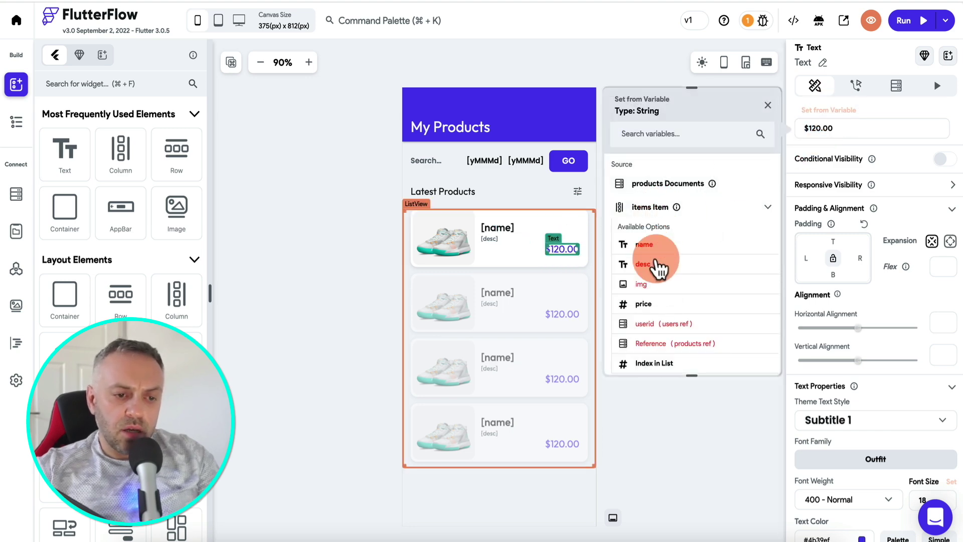
{"action": "left_click", "coordinate": [650, 303]}
{"action": "left_click", "coordinate": [749, 357]}
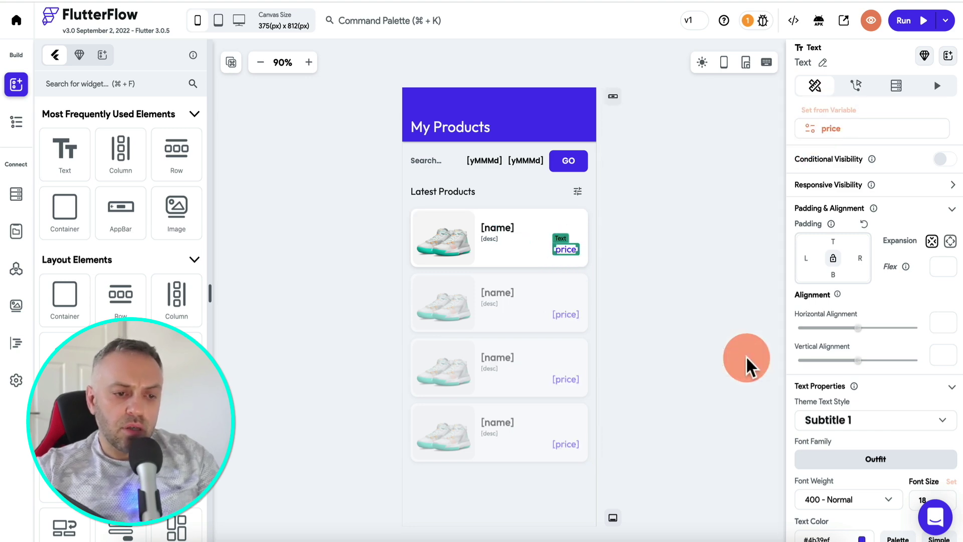
Step: Format the card's price variable as a Decimal number with Automatic decimal type, displayed as currency
{"action": "left_click", "coordinate": [841, 122]}
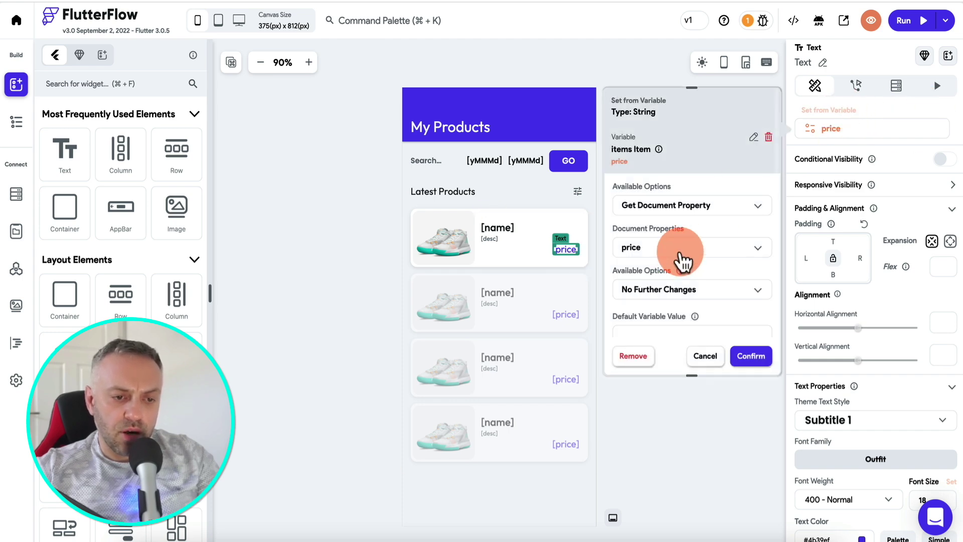
{"action": "left_click", "coordinate": [695, 261]}
{"action": "scroll", "coordinate": [695, 258], "scroll_direction": "down", "scroll_amount": 2}
{"action": "left_click", "coordinate": [693, 278]}
{"action": "left_click", "coordinate": [684, 303]}
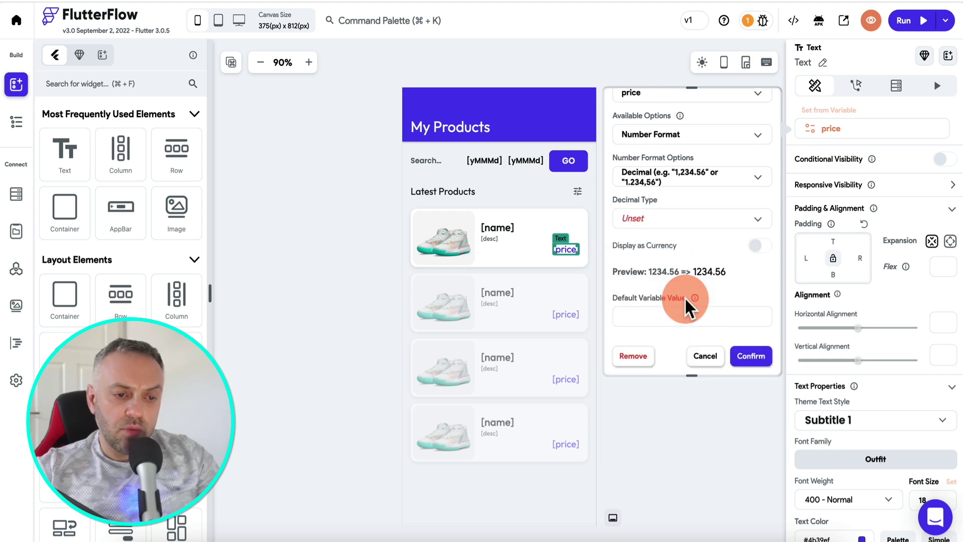
{"action": "left_click", "coordinate": [697, 221]}
{"action": "left_click", "coordinate": [699, 221]}
{"action": "left_click", "coordinate": [760, 246]}
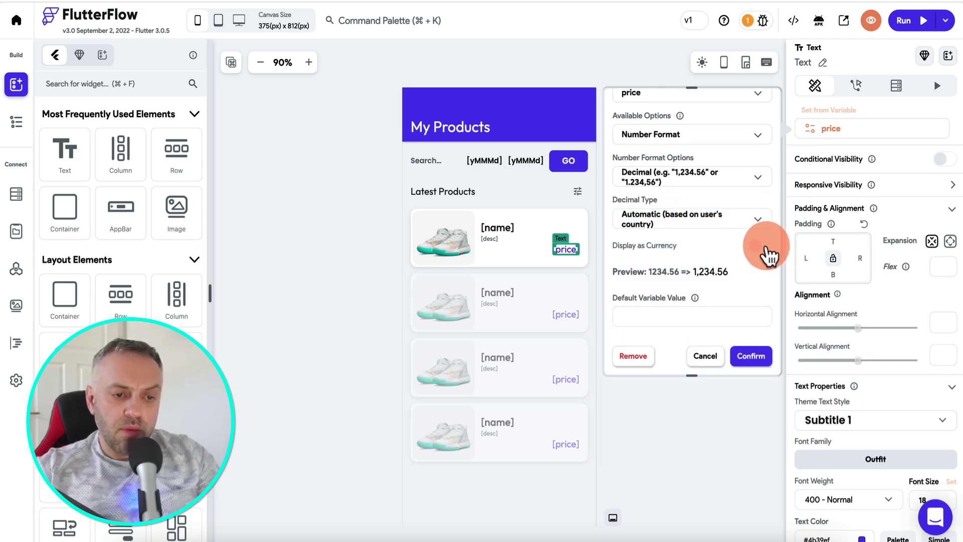
{"action": "left_click", "coordinate": [747, 348]}
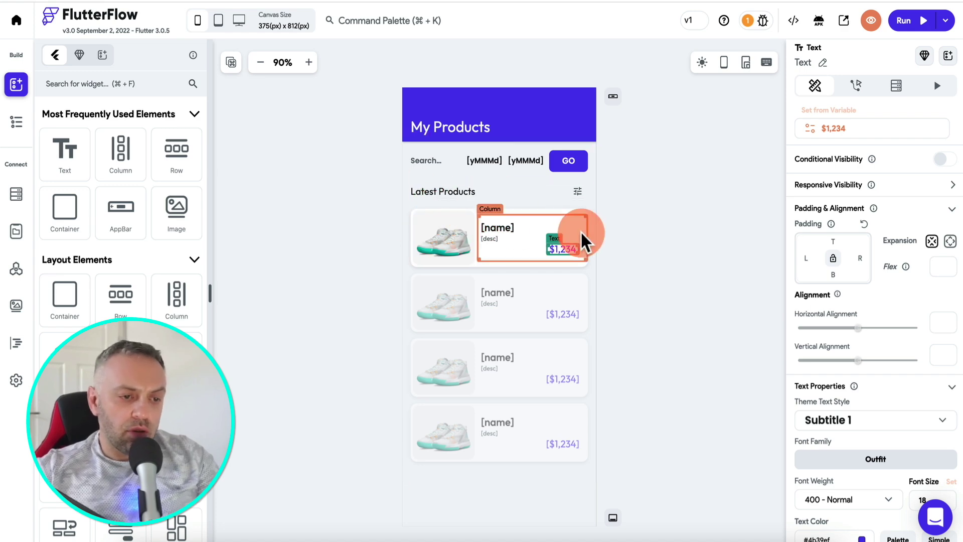
Step: Change the "Latest Products" heading text above the product list to "Search results:"
{"action": "left_click", "coordinate": [498, 190]}
{"action": "left_click", "coordinate": [450, 191]}
{"action": "left_click", "coordinate": [879, 131]}
{"action": "key", "text": "super+a"}
{"action": "type", "text": "$earch result"}
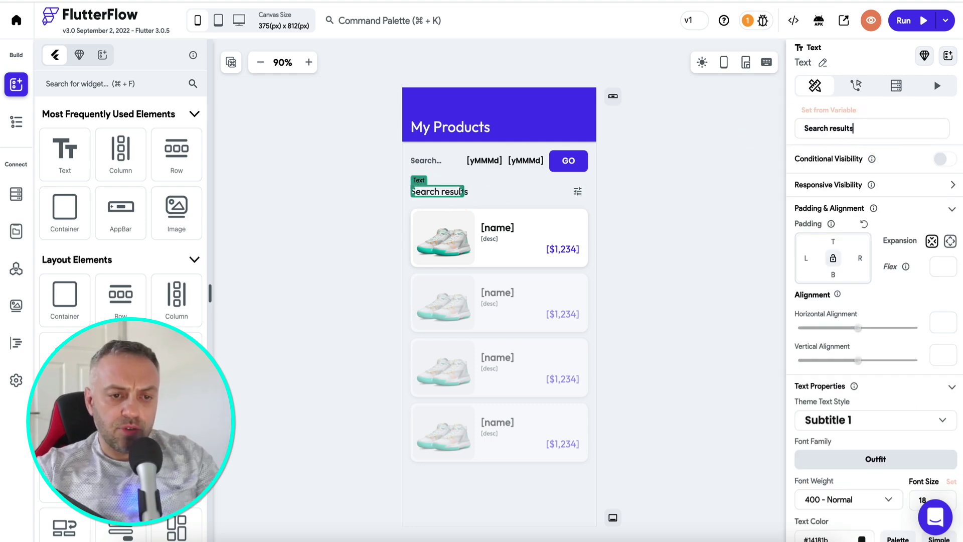
{"action": "left_click", "coordinate": [740, 178]}
Step: Delete the filter icon button beside the "Search results:" heading
{"action": "left_click", "coordinate": [573, 192]}
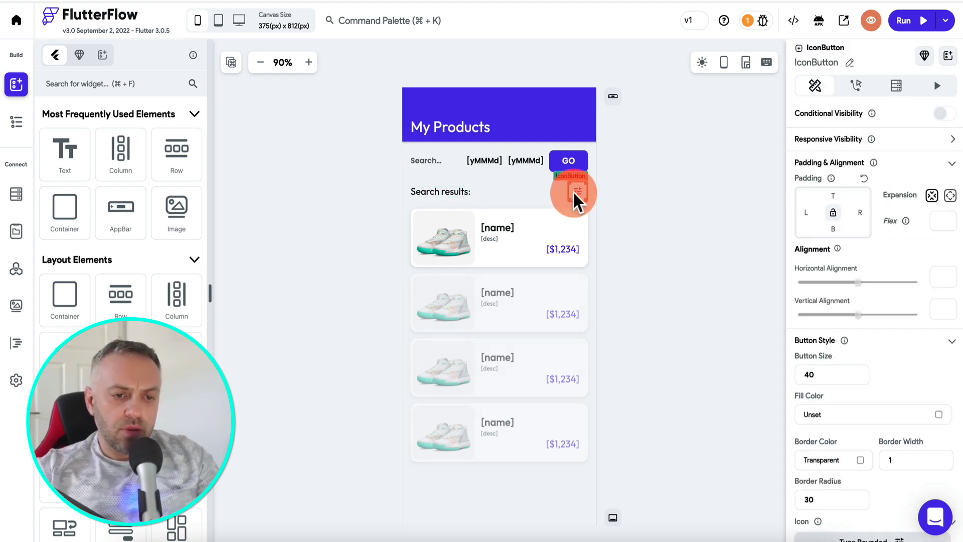
{"action": "key", "text": "BackSpace"}
{"action": "key", "text": "Escape"}
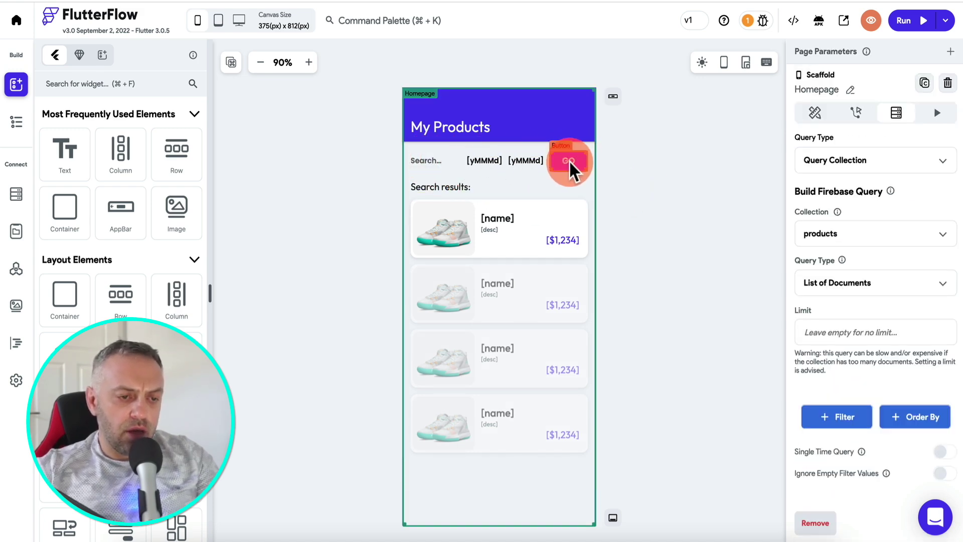
Step: Change the Homepage header title from "My Products" to "Find Products For Rent"
{"action": "left_click", "coordinate": [460, 128]}
{"action": "left_click", "coordinate": [860, 123]}
{"action": "triple_click", "coordinate": [860, 123]}
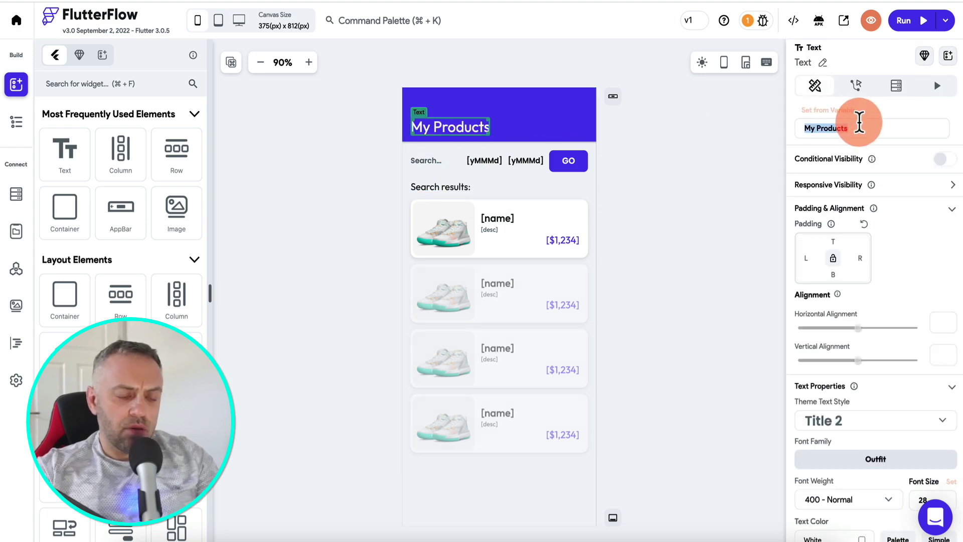
{"action": "type", "text": "Find Products to Rent"}
{"action": "left_click", "coordinate": [861, 129]}
{"action": "key", "text": "BackSpace"}
{"action": "key", "text": "BackSpace"}
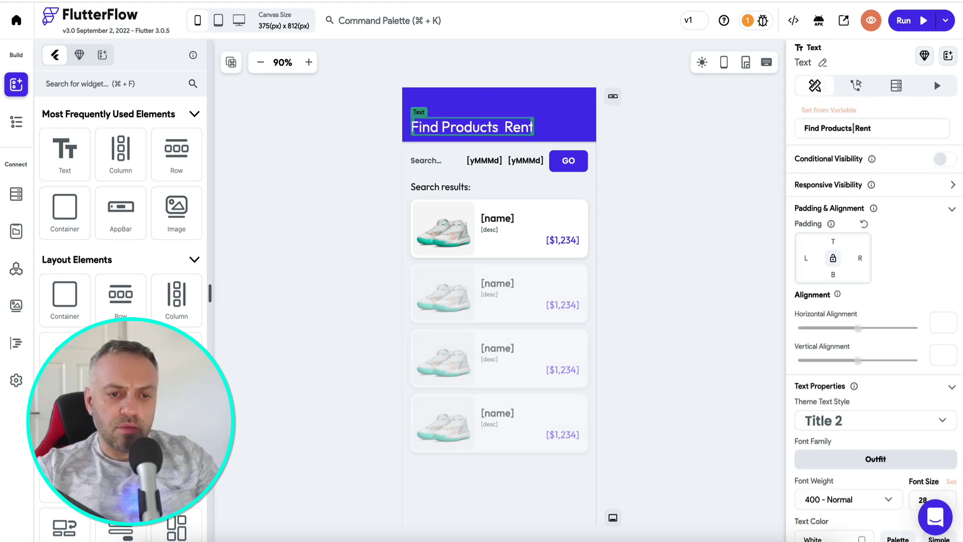
{"action": "type", "text": "For"}
{"action": "left_click", "coordinate": [683, 183]}
{"action": "left_click", "coordinate": [352, 220]}
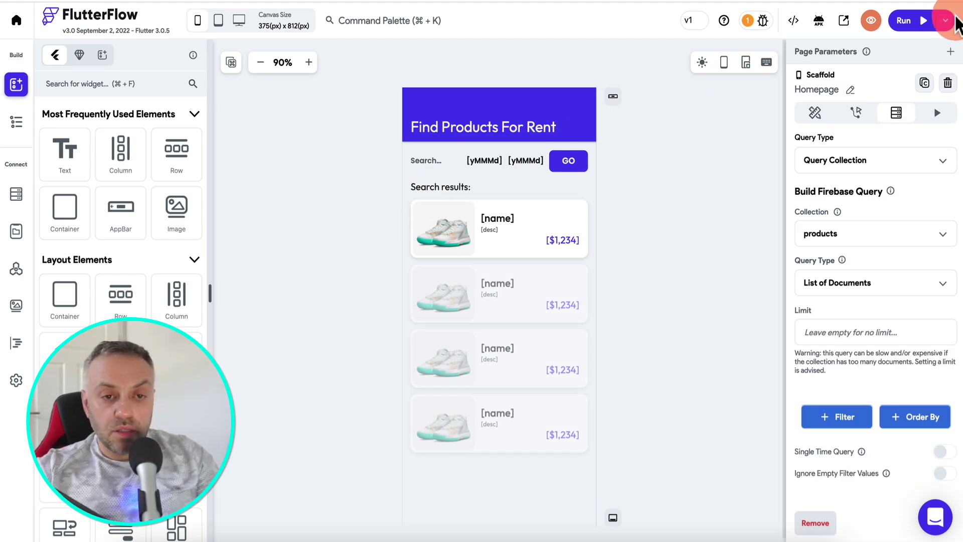
Step: Launch the app in Test Mode and test the product search with "Sony" and "Panasonic"
{"action": "left_click", "coordinate": [947, 26]}
{"action": "left_click", "coordinate": [920, 64]}
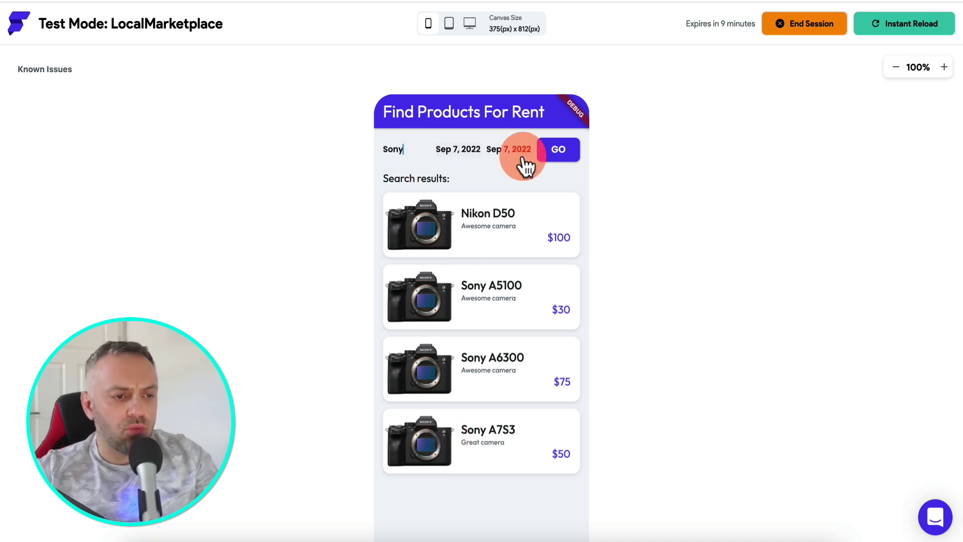
{"action": "left_click", "coordinate": [561, 151]}
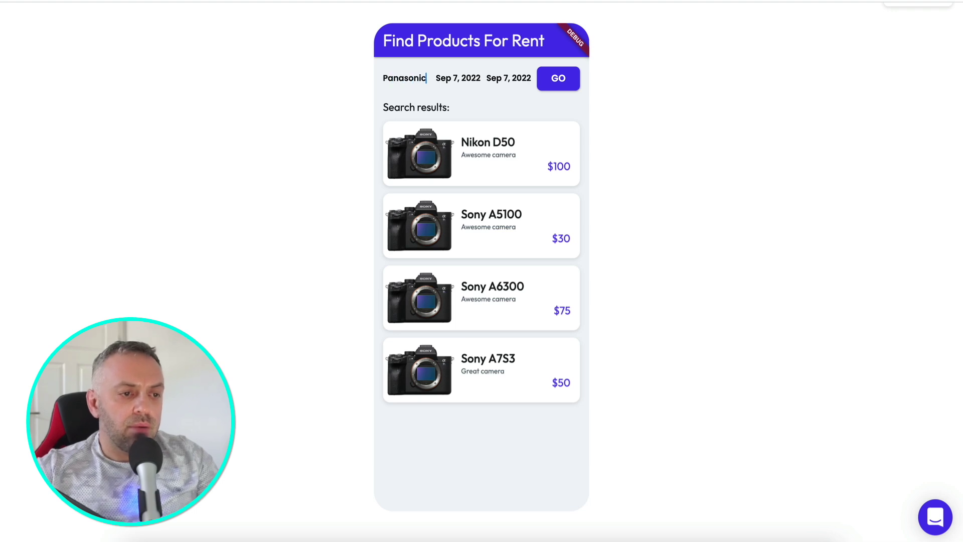
{"action": "left_click", "coordinate": [557, 78]}
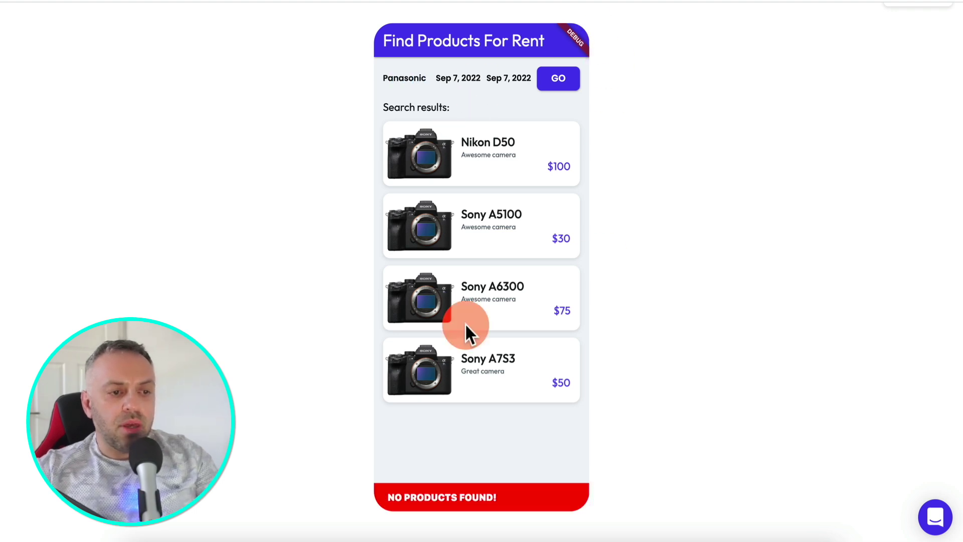
{"action": "left_click", "coordinate": [498, 501]}
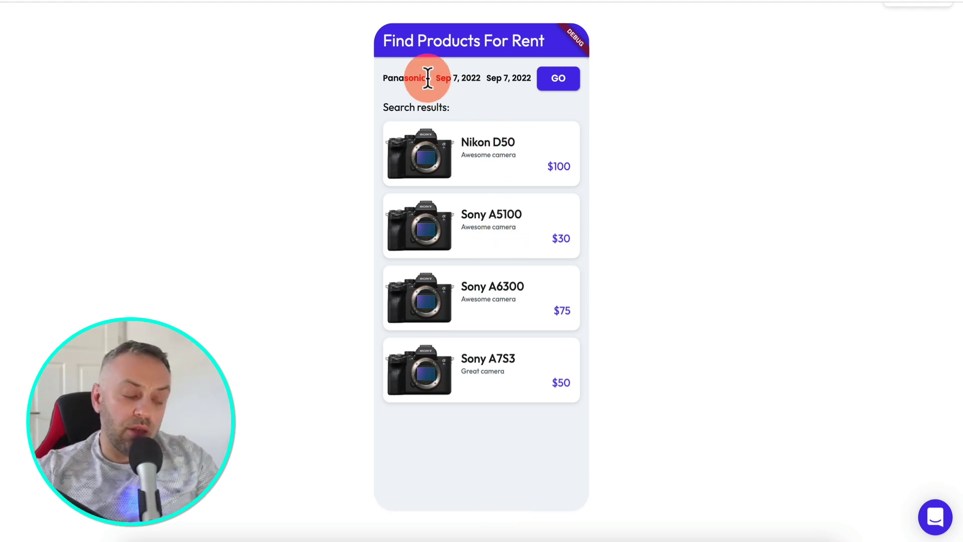
{"action": "left_click", "coordinate": [433, 292]}
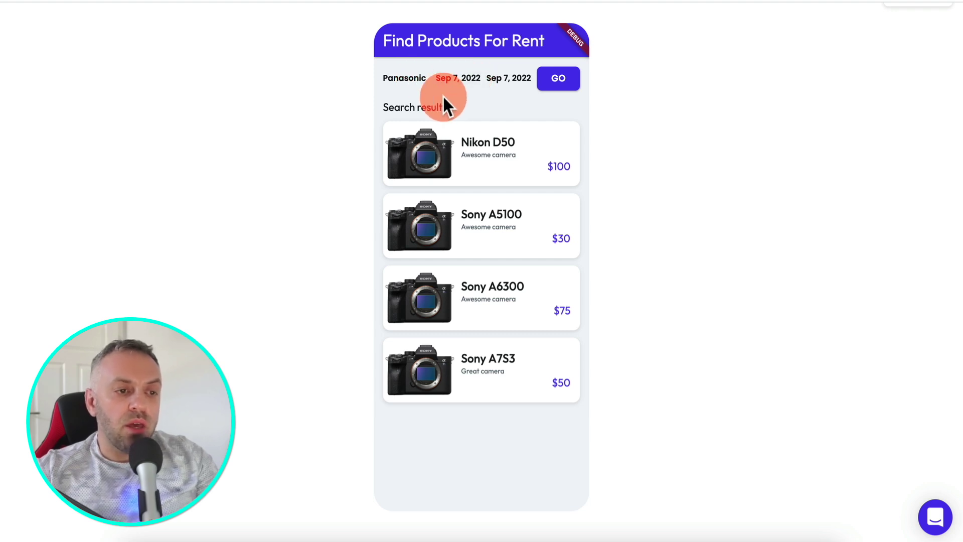
Step: Set the first date of the search bar in the test app to December 7, 2022
{"action": "left_click", "coordinate": [465, 81]}
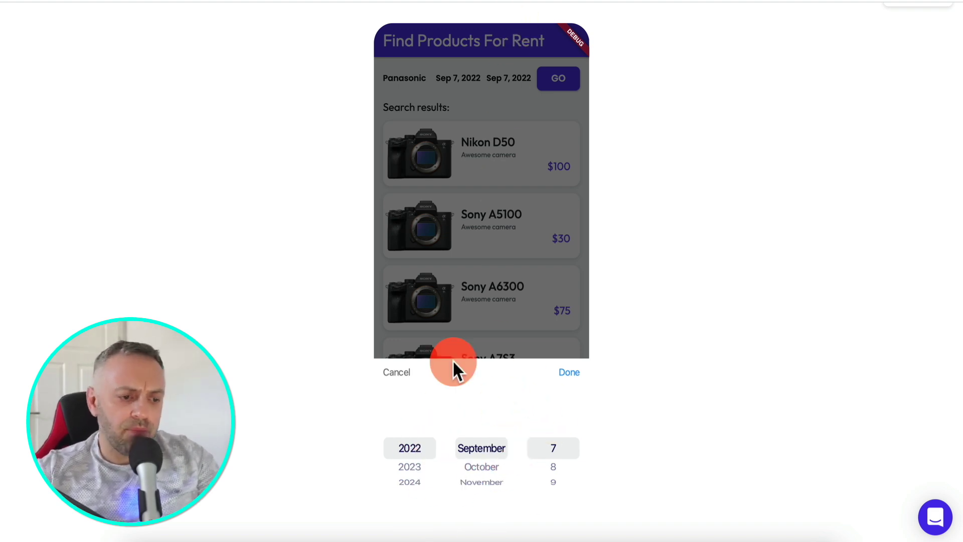
{"action": "scroll", "coordinate": [469, 450], "scroll_direction": "down", "scroll_amount": 3}
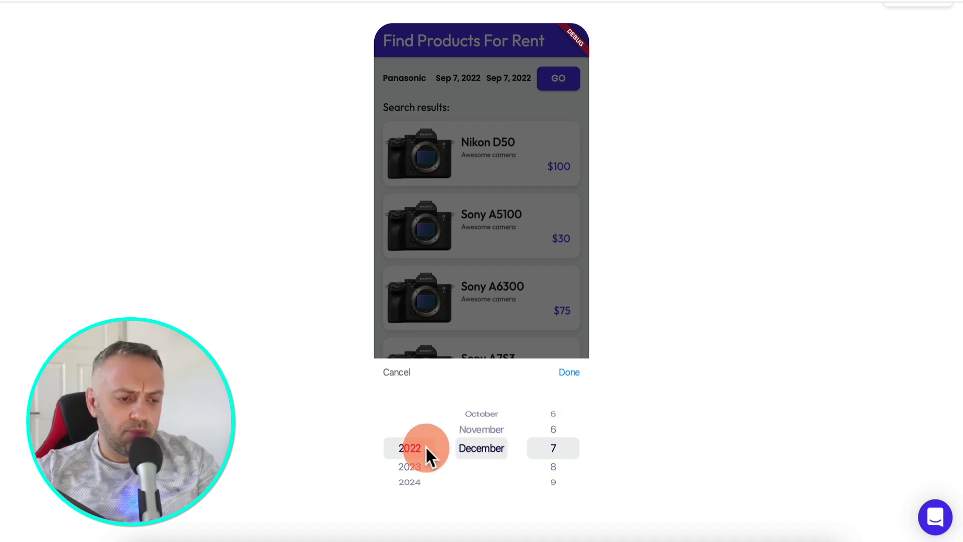
{"action": "left_click", "coordinate": [570, 374]}
{"action": "left_click", "coordinate": [444, 83]}
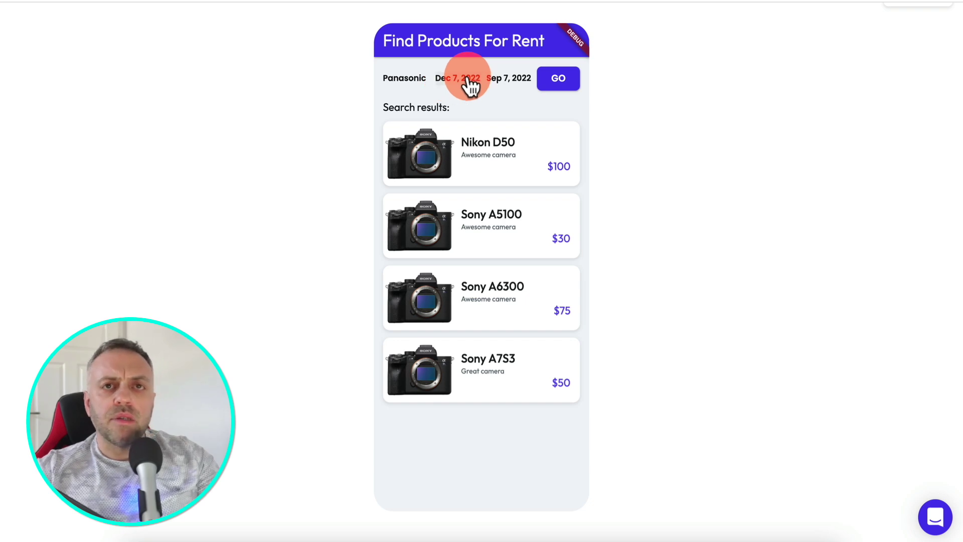
Step: Set the rental end date to Sep 7, 2025 in the running app and search for Panasonic products
{"action": "left_click", "coordinate": [513, 80]}
{"action": "scroll", "coordinate": [416, 447], "scroll_direction": "down", "scroll_amount": 2}
{"action": "scroll", "coordinate": [430, 439], "scroll_direction": "down", "scroll_amount": 1}
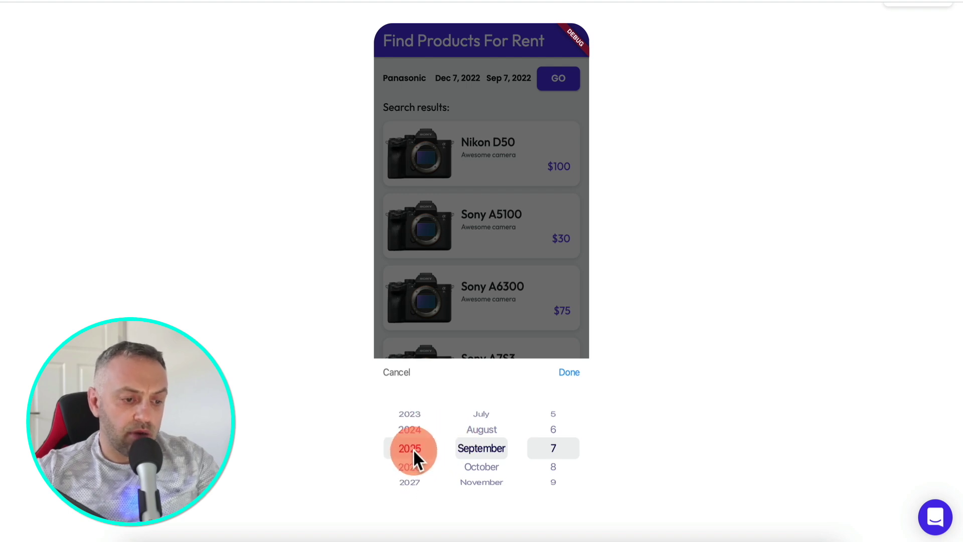
{"action": "left_click", "coordinate": [567, 374]}
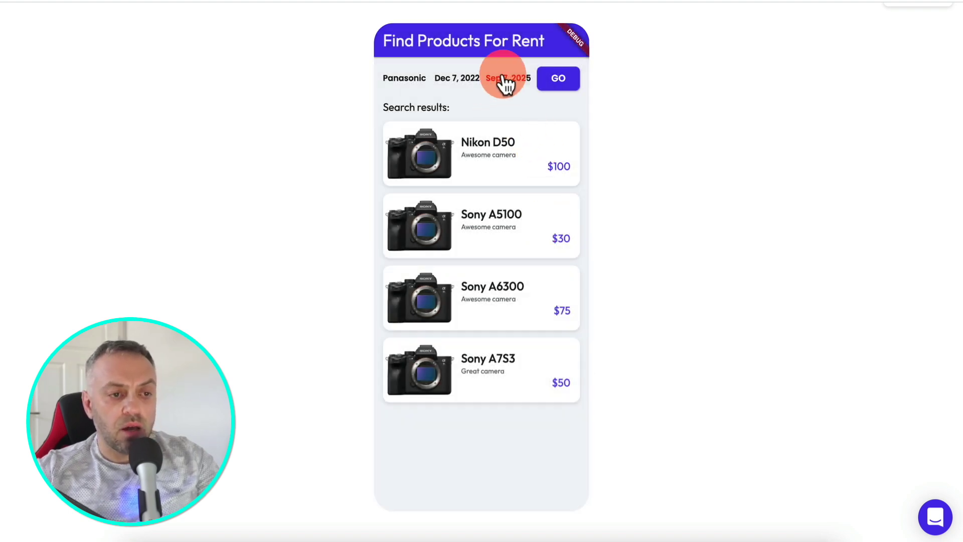
{"action": "left_click", "coordinate": [575, 82]}
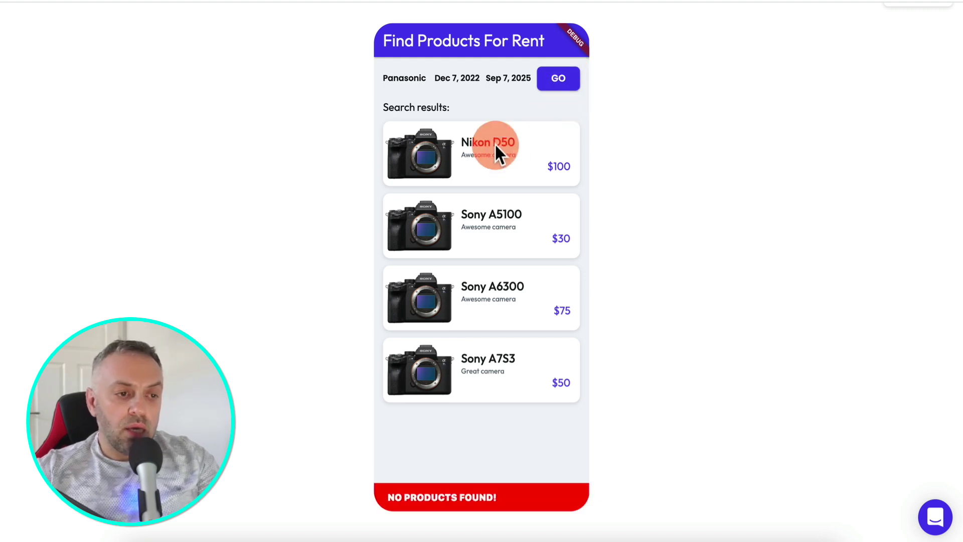
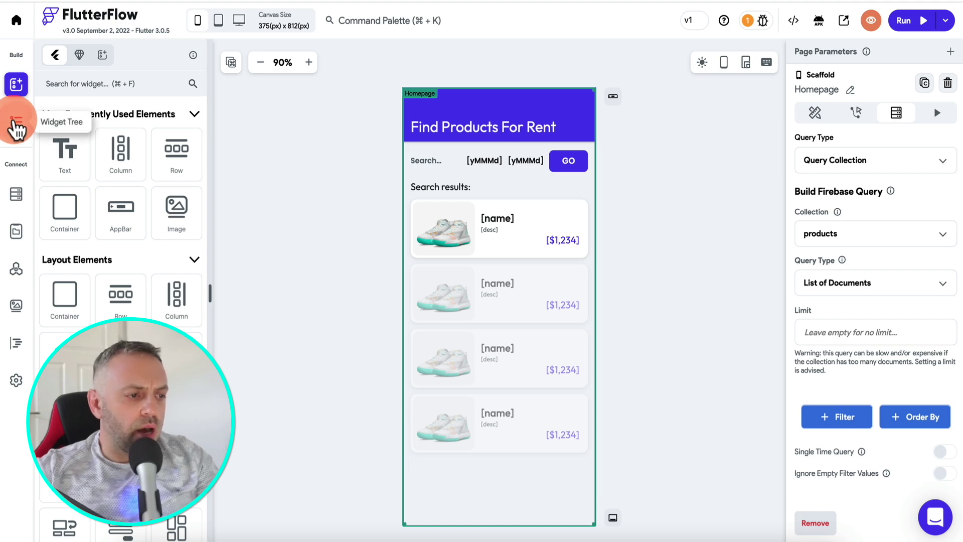
Step: Create a page named ProductDetail from the Class Details 2 content template, using the project's own theme
{"action": "left_click", "coordinate": [16, 123]}
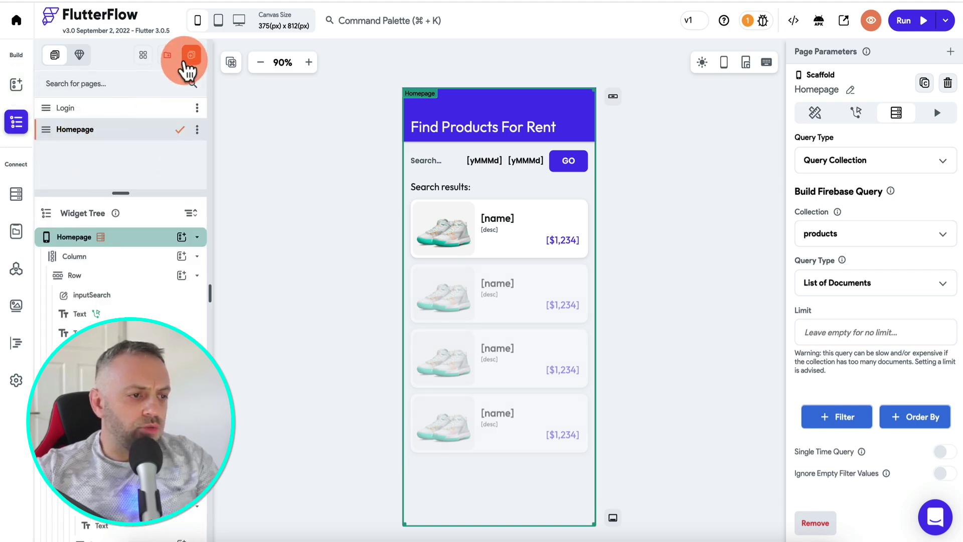
{"action": "left_click", "coordinate": [190, 58]}
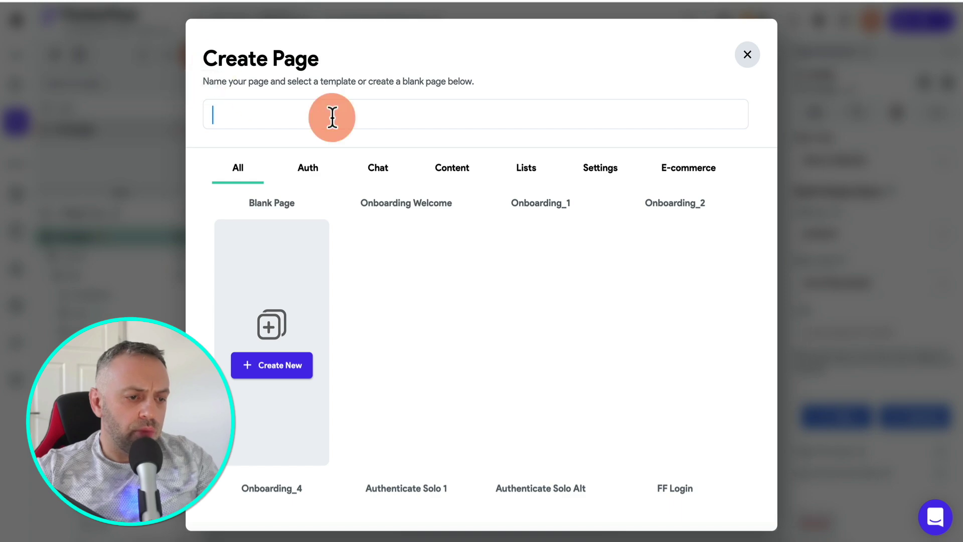
{"action": "type", "text": "ProductDetail"}
{"action": "left_click", "coordinate": [452, 169]}
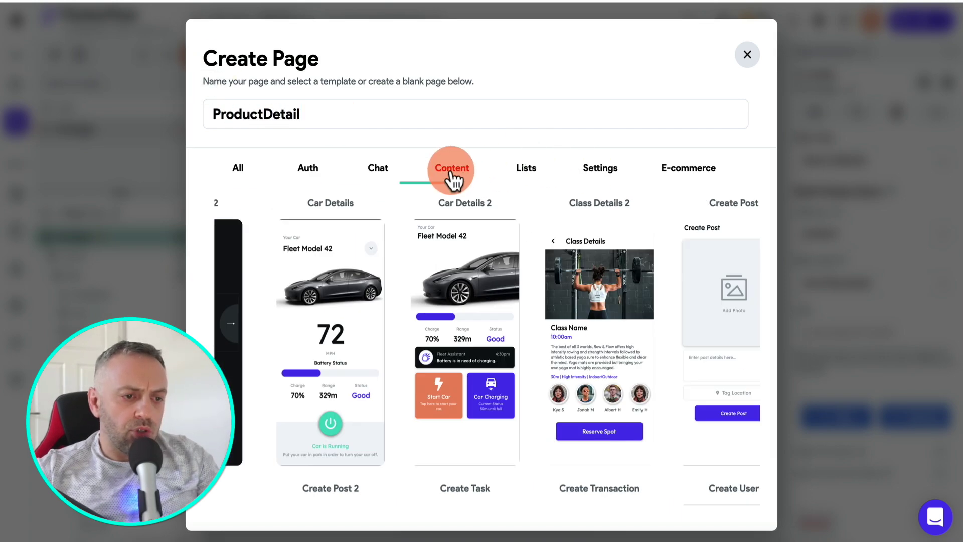
{"action": "left_click", "coordinate": [478, 271]}
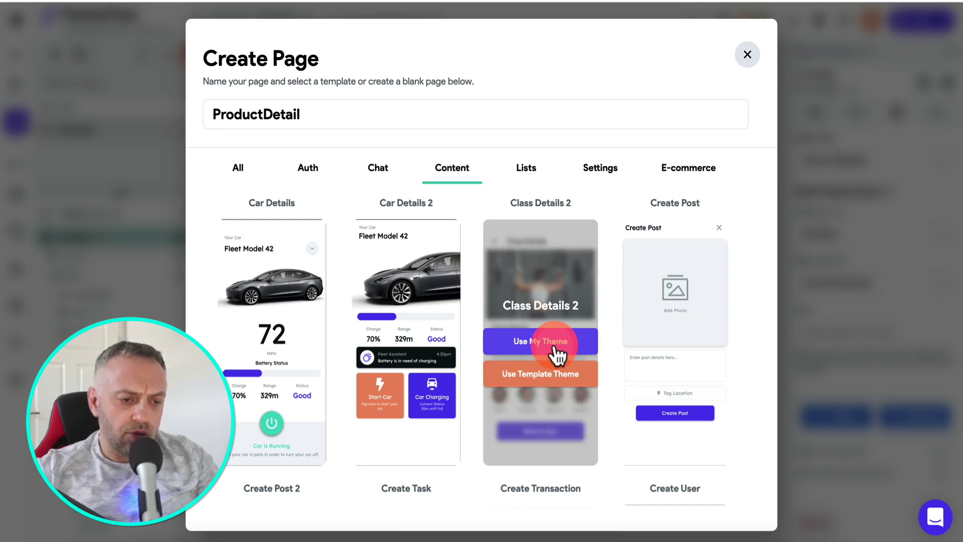
{"action": "left_click", "coordinate": [554, 346]}
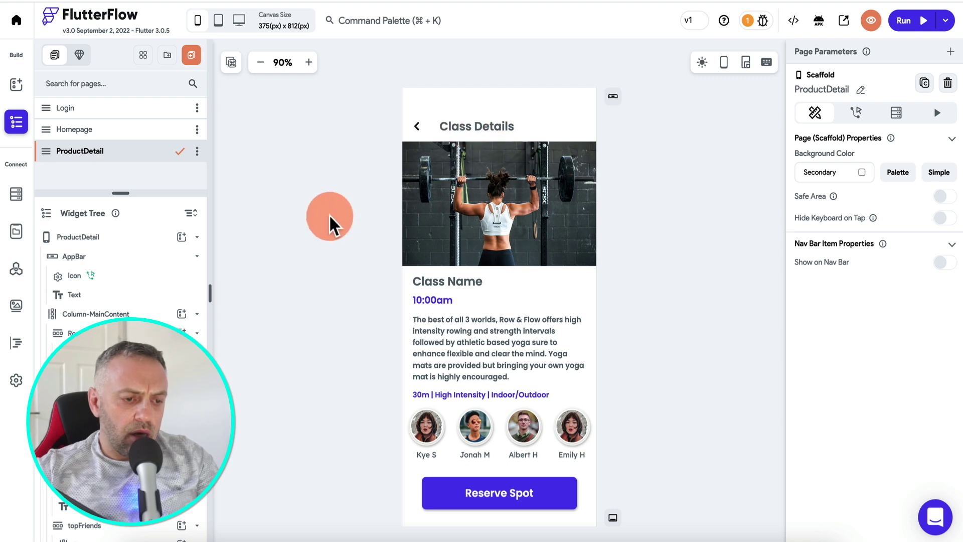
Step: Define a ProductDetail page parameter named productRefID as a document reference to the products collection
{"action": "left_click", "coordinate": [937, 57]}
{"action": "left_click", "coordinate": [877, 120]}
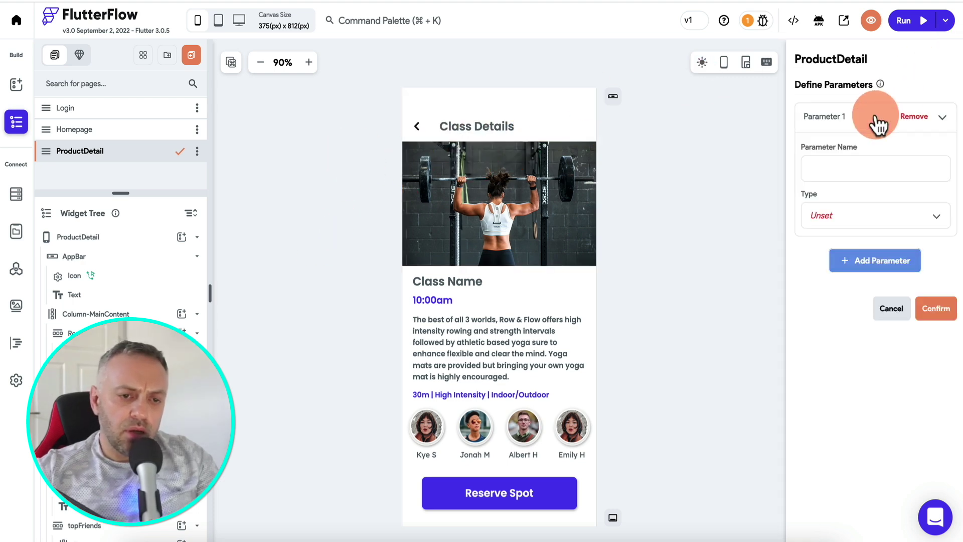
{"action": "left_click", "coordinate": [845, 172]}
{"action": "type", "text": "productRefID"}
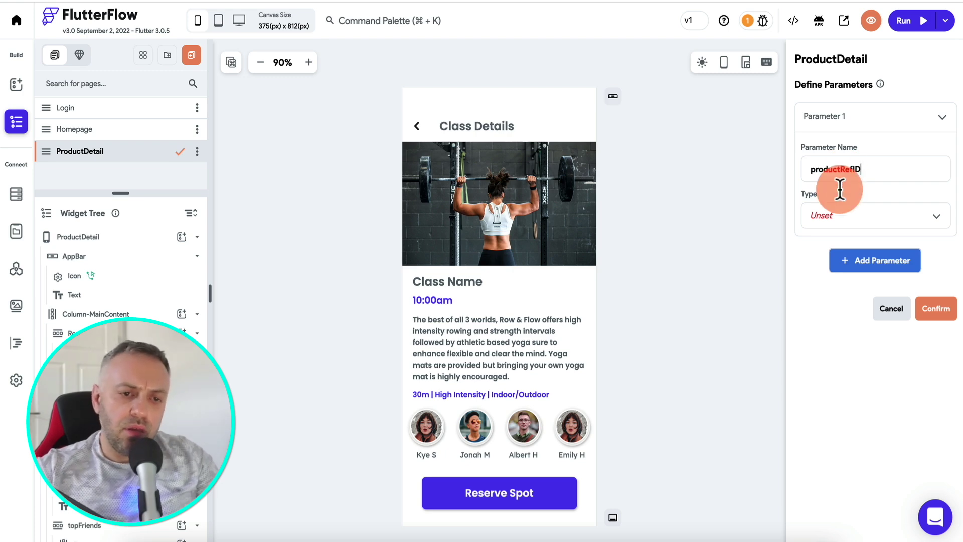
{"action": "left_click", "coordinate": [857, 221]}
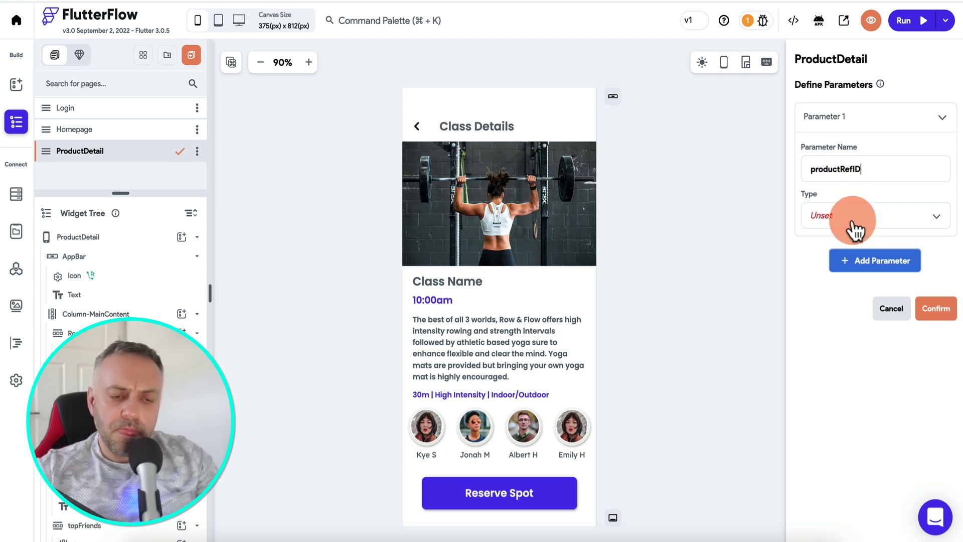
{"action": "left_click", "coordinate": [859, 321]}
{"action": "left_click", "coordinate": [861, 269]}
{"action": "left_click", "coordinate": [857, 302]}
{"action": "left_click", "coordinate": [926, 355]}
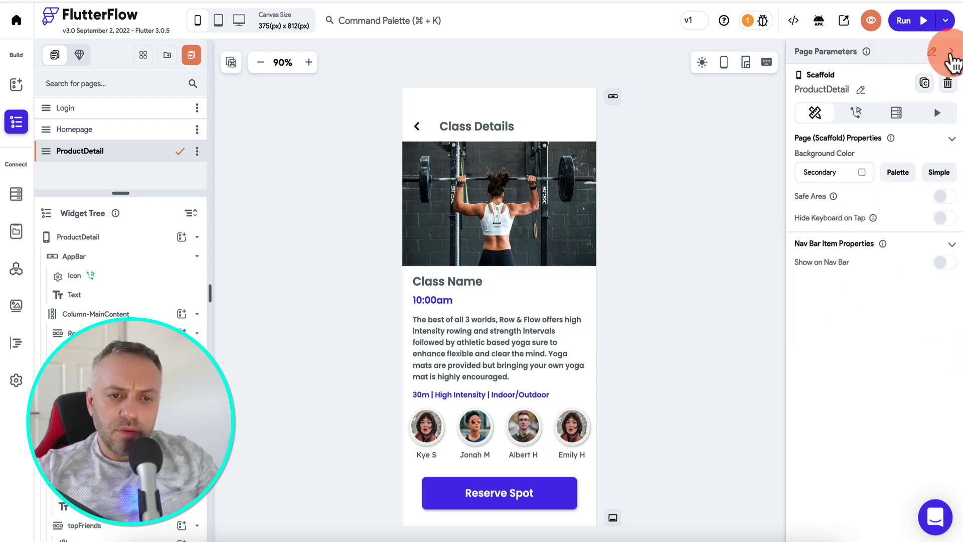
{"action": "left_click", "coordinate": [951, 52]}
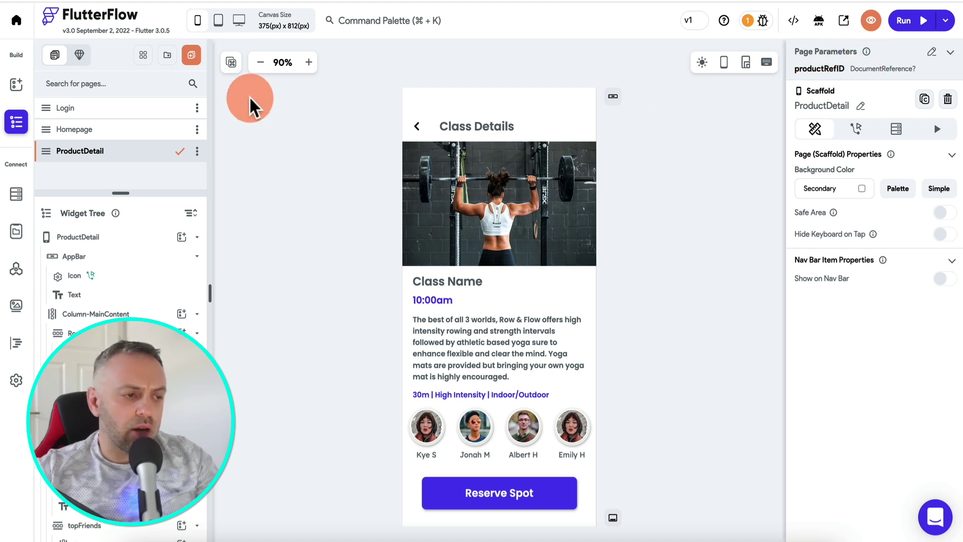
Step: Add an On Tap action to the product card container in the Homepage list that navigates to ProductDetail
{"action": "left_click", "coordinate": [115, 140]}
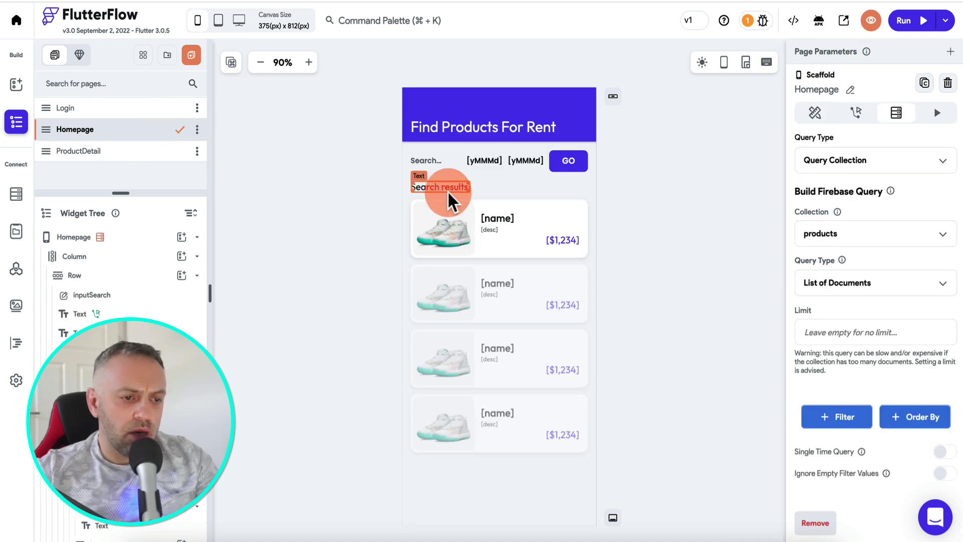
{"action": "left_click", "coordinate": [502, 203]}
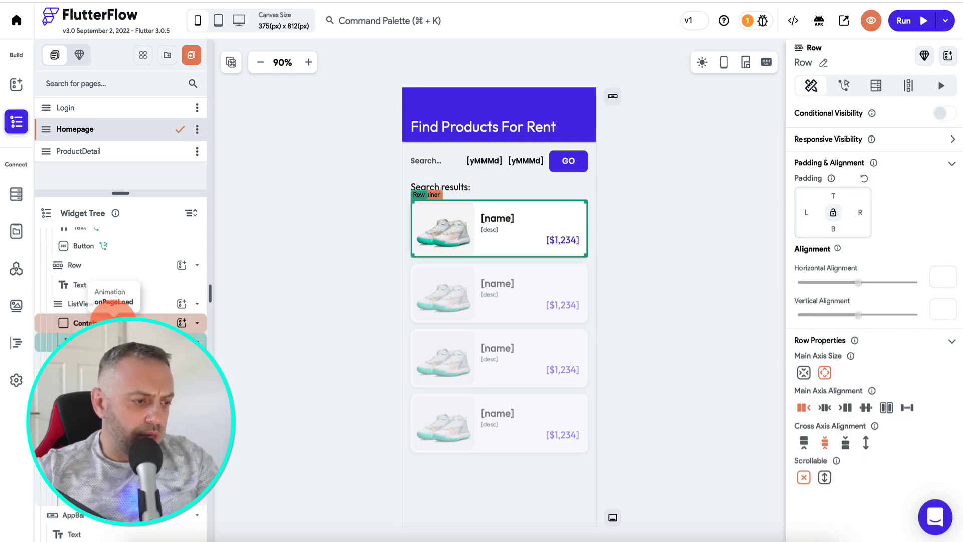
{"action": "left_click", "coordinate": [139, 321]}
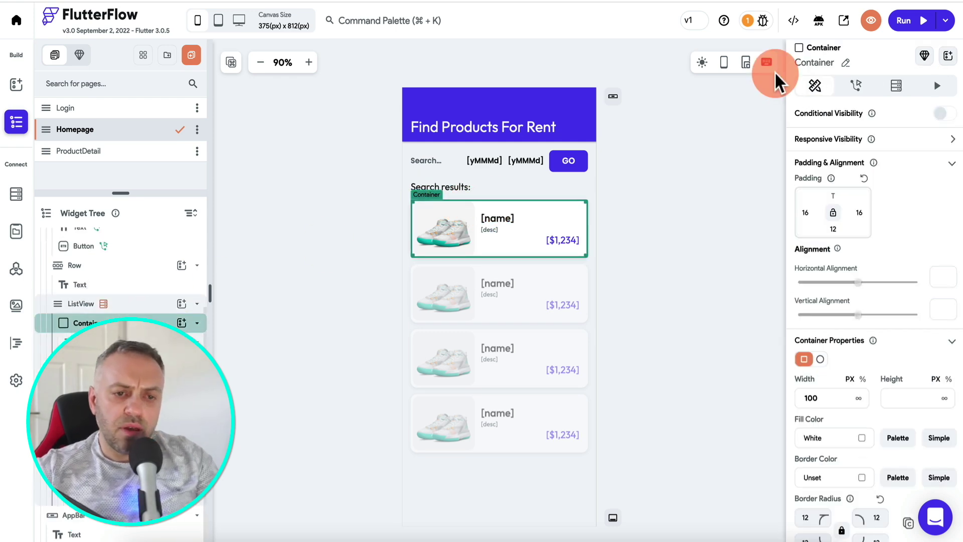
{"action": "left_click", "coordinate": [858, 90]}
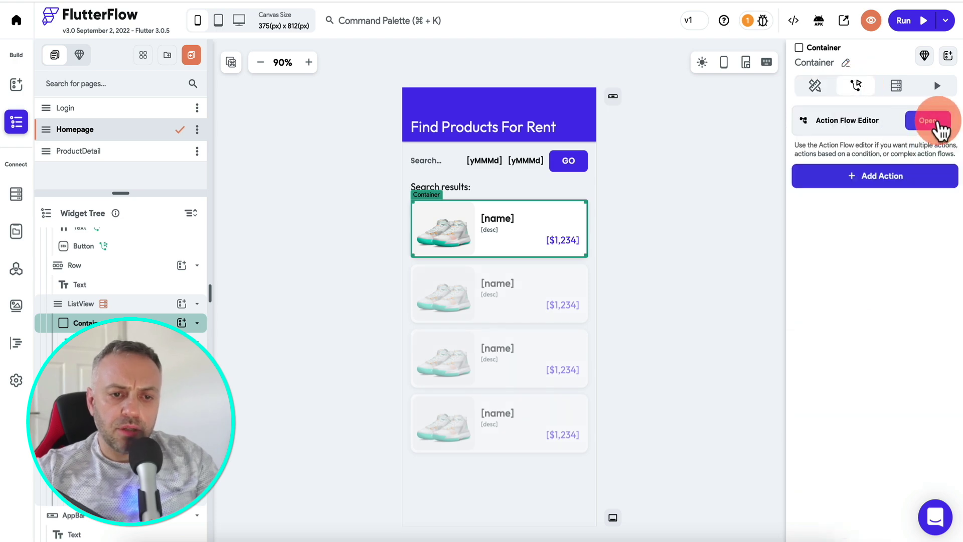
{"action": "left_click", "coordinate": [897, 174]}
{"action": "type", "text": "nav"}
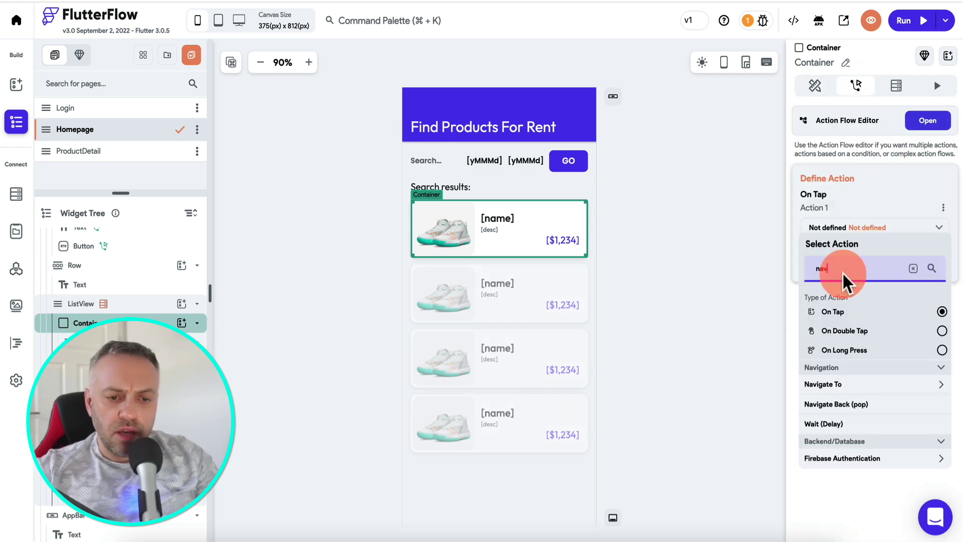
{"action": "left_click", "coordinate": [845, 387]}
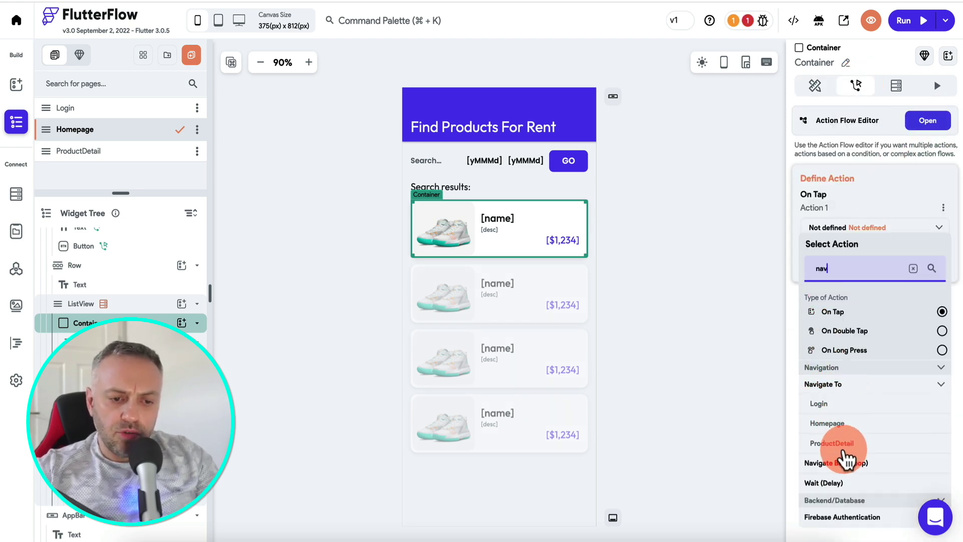
{"action": "left_click", "coordinate": [847, 441]}
Step: Pass the tapped product's document Reference as the productRefID parameter of the navigation action
{"action": "left_click", "coordinate": [847, 334]}
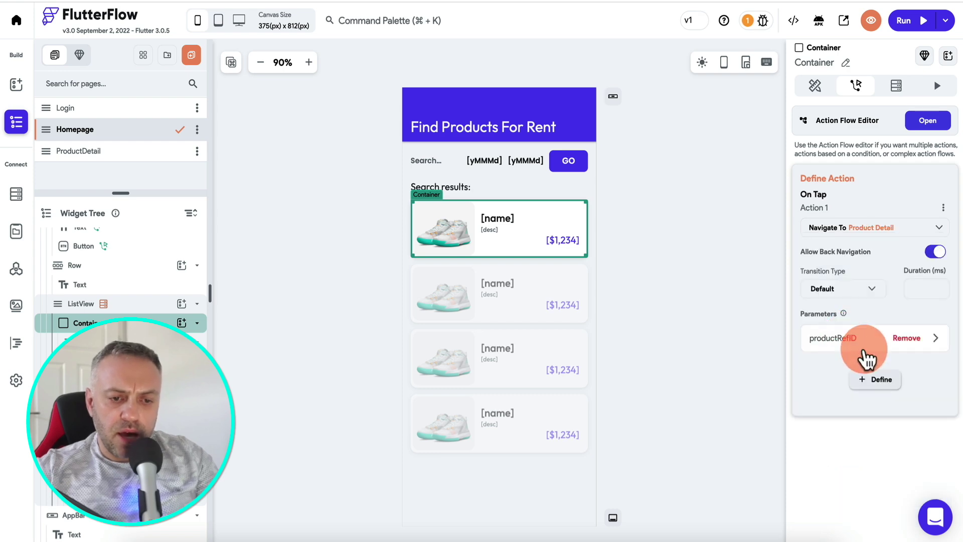
{"action": "left_click", "coordinate": [854, 338]}
{"action": "left_click", "coordinate": [857, 446]}
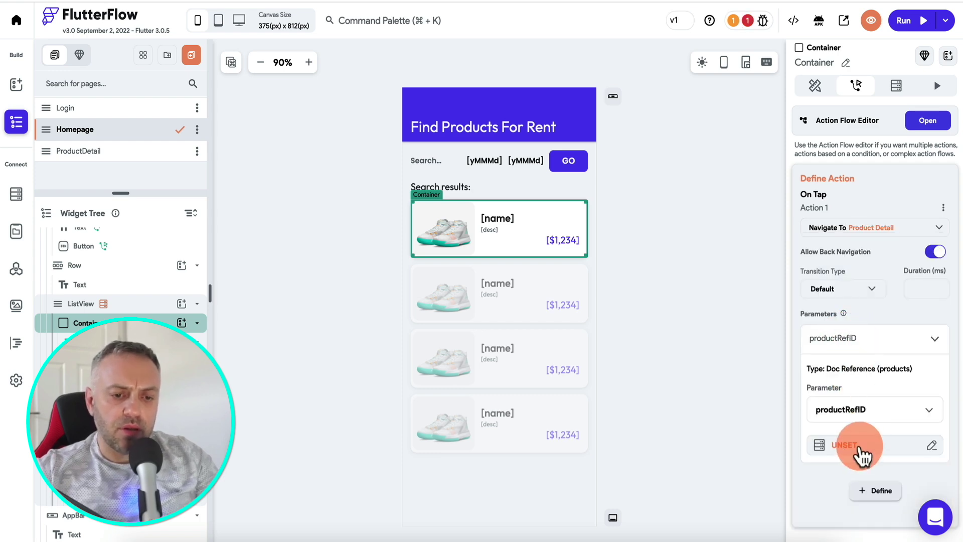
{"action": "left_click", "coordinate": [670, 372]}
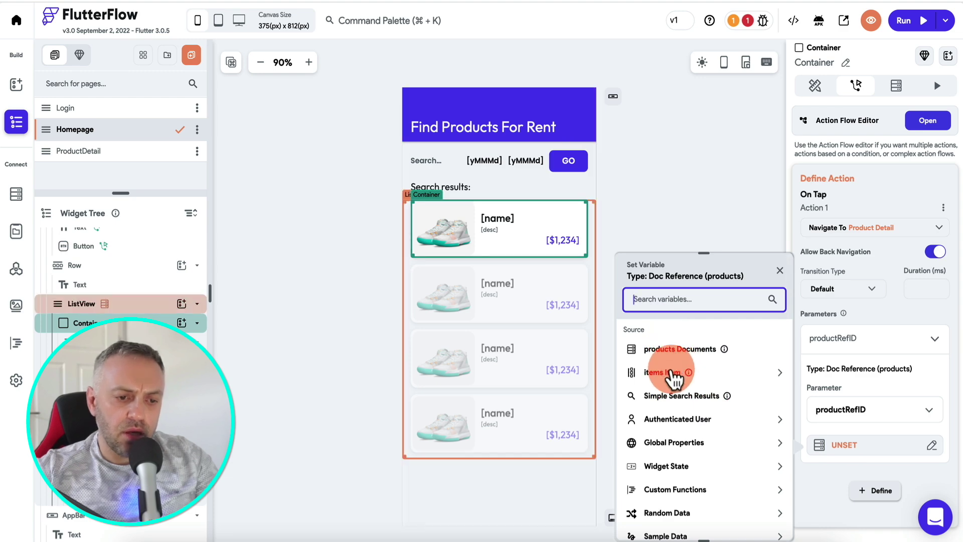
{"action": "left_click", "coordinate": [676, 499]}
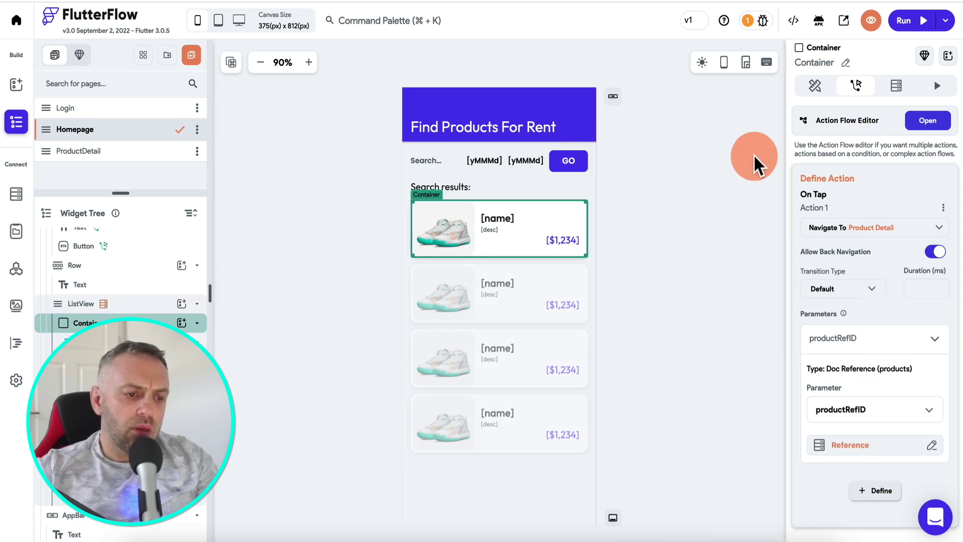
Step: Give the ProductDetail page a Document from Reference query on the products collection, using productRefID as the reference
{"action": "left_click", "coordinate": [99, 153]}
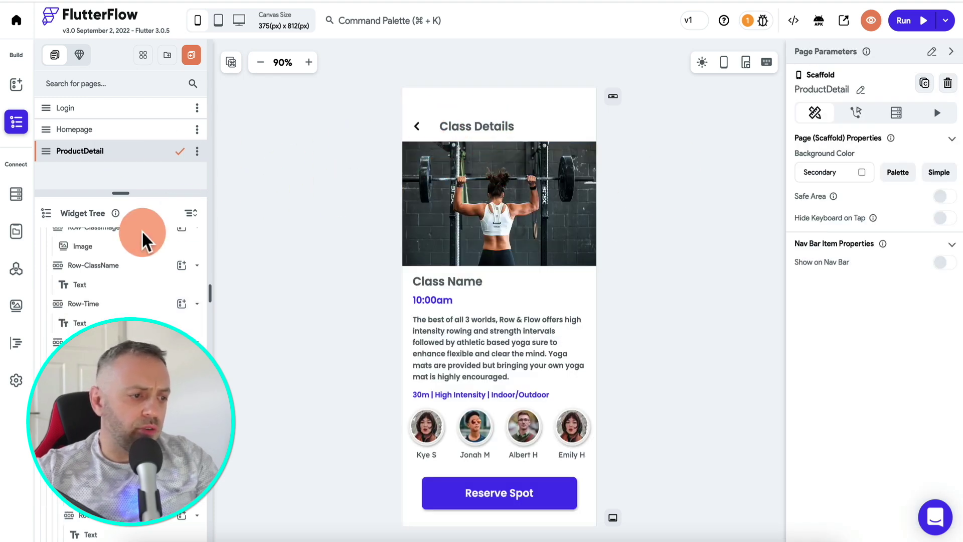
{"action": "left_click", "coordinate": [190, 213]}
{"action": "left_click", "coordinate": [119, 237]}
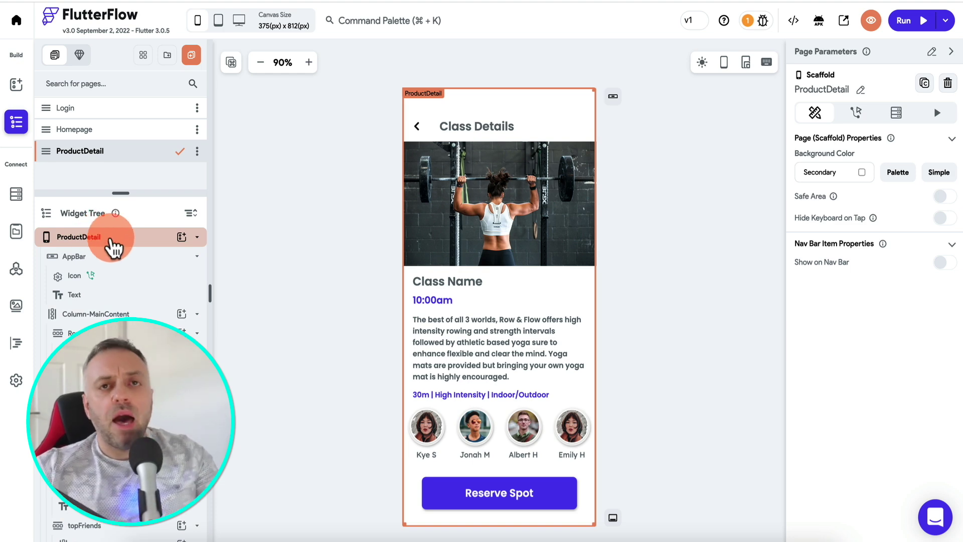
{"action": "left_click", "coordinate": [112, 238]}
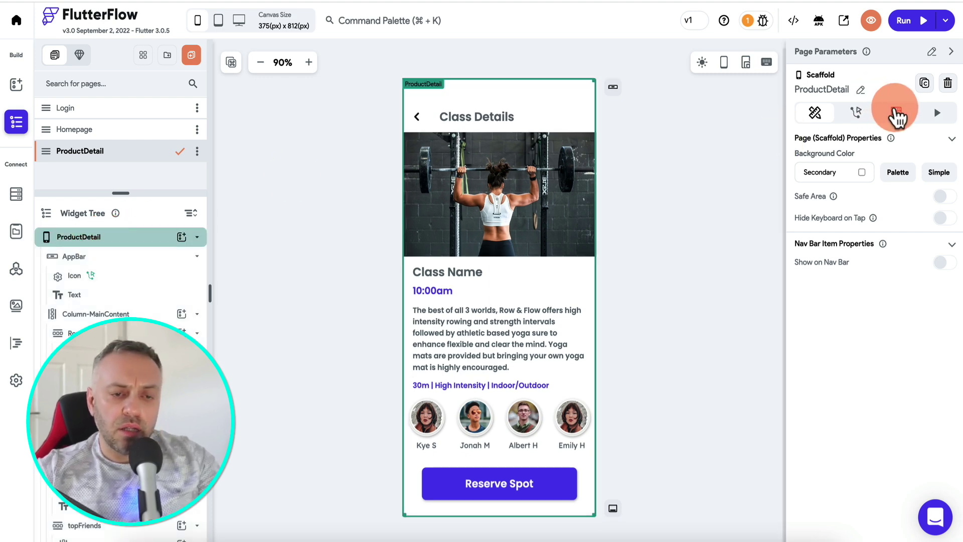
{"action": "left_click", "coordinate": [897, 114]}
{"action": "left_click", "coordinate": [858, 173]}
{"action": "left_click", "coordinate": [856, 190]}
{"action": "left_click", "coordinate": [878, 230]}
{"action": "left_click", "coordinate": [843, 259]}
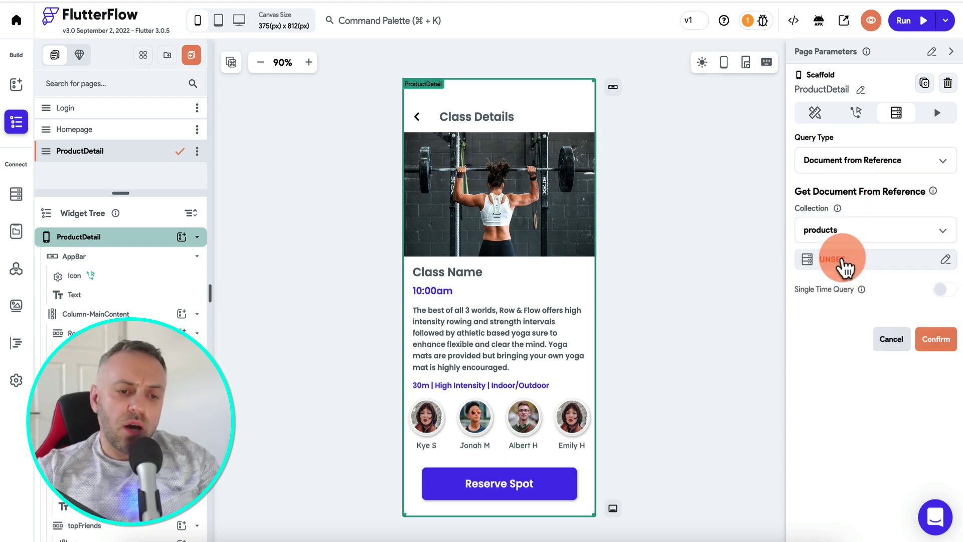
{"action": "left_click", "coordinate": [843, 262]}
{"action": "left_click", "coordinate": [655, 316]}
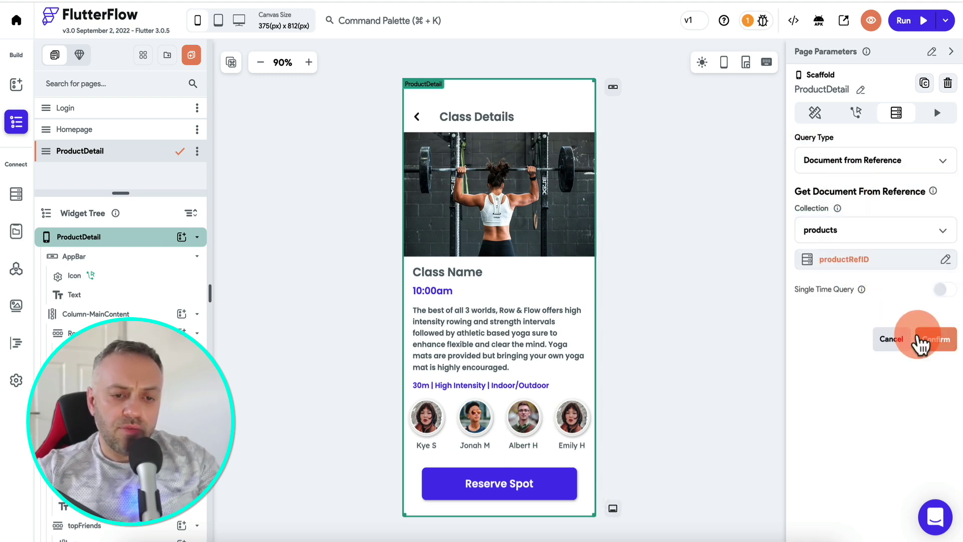
{"action": "left_click", "coordinate": [937, 344]}
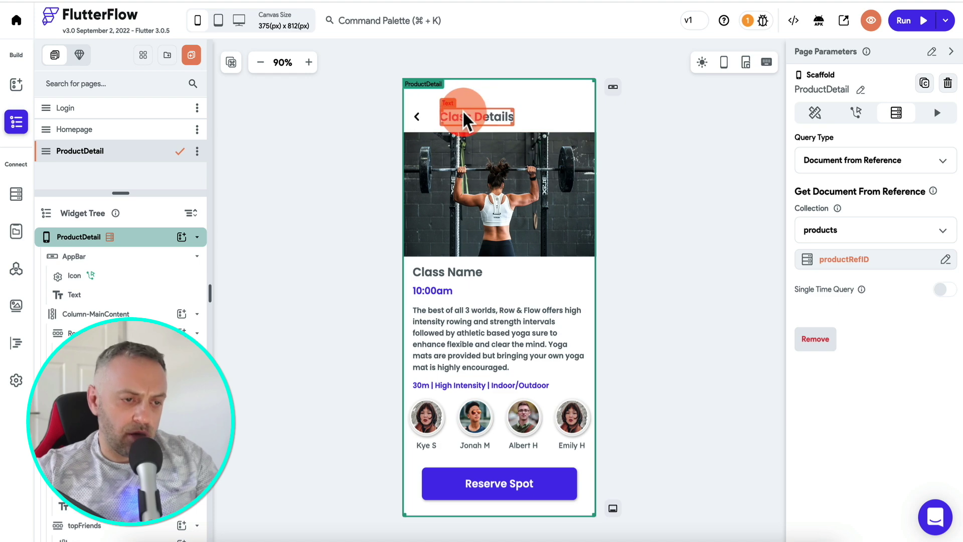
Step: Check the back icon's tap action and bind the app bar's Class Details text to the products document's name field
{"action": "left_click", "coordinate": [418, 118]}
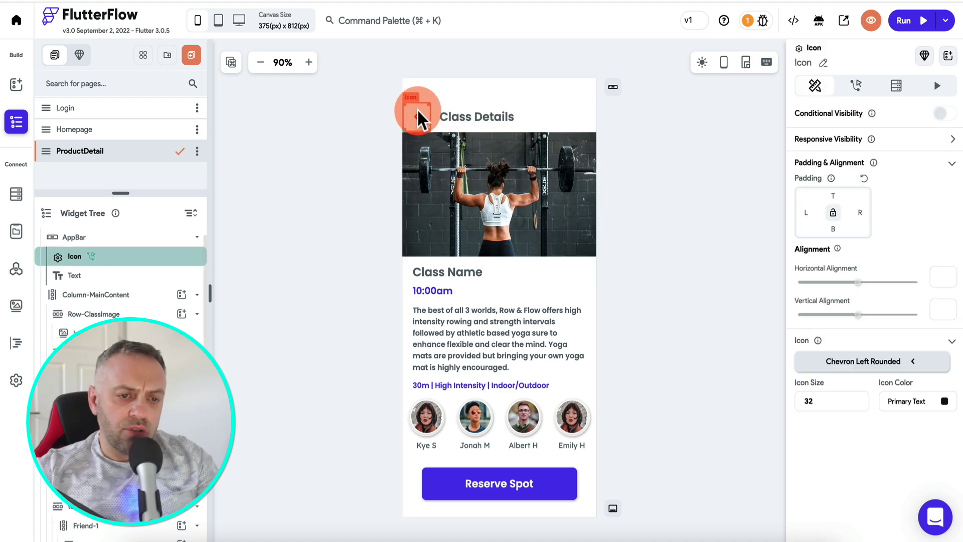
{"action": "left_click", "coordinate": [856, 86]}
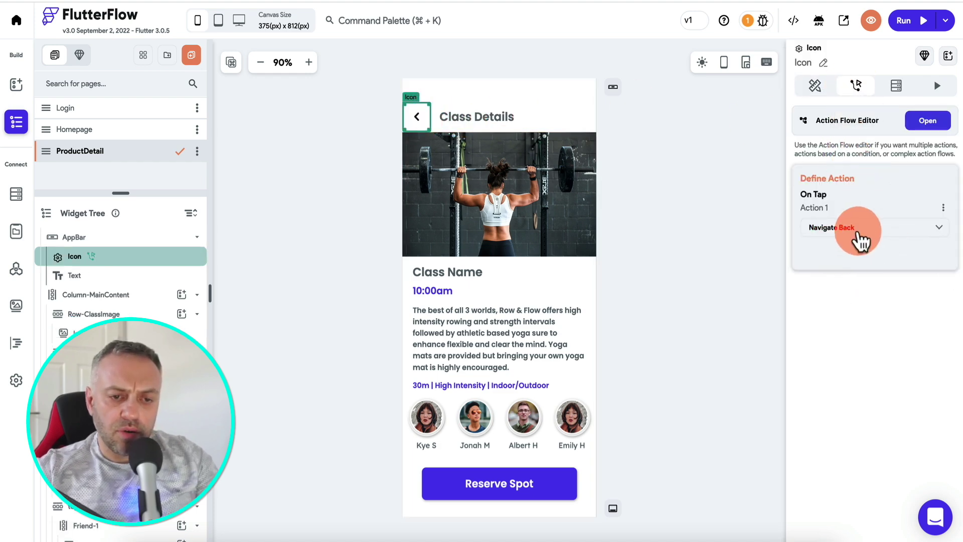
{"action": "left_click", "coordinate": [477, 120]}
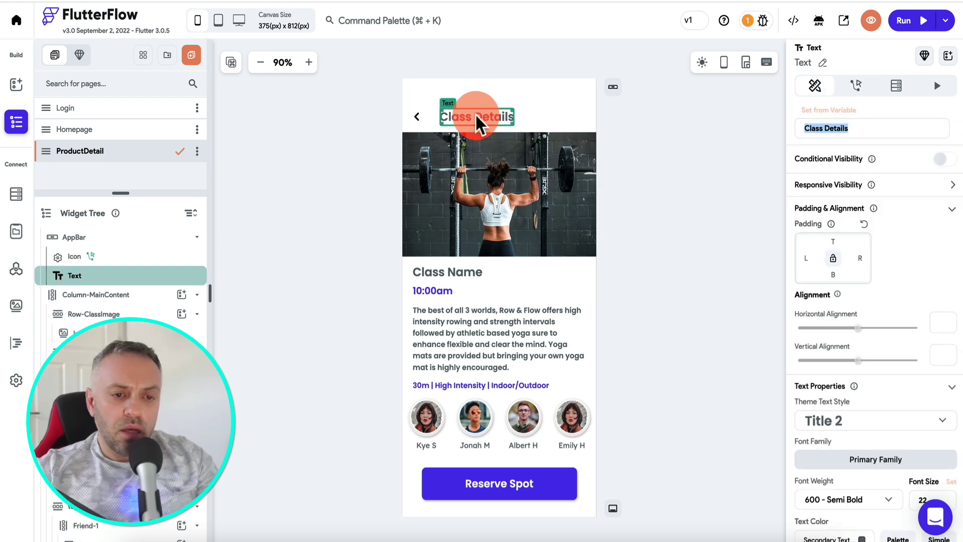
{"action": "left_click", "coordinate": [844, 112]}
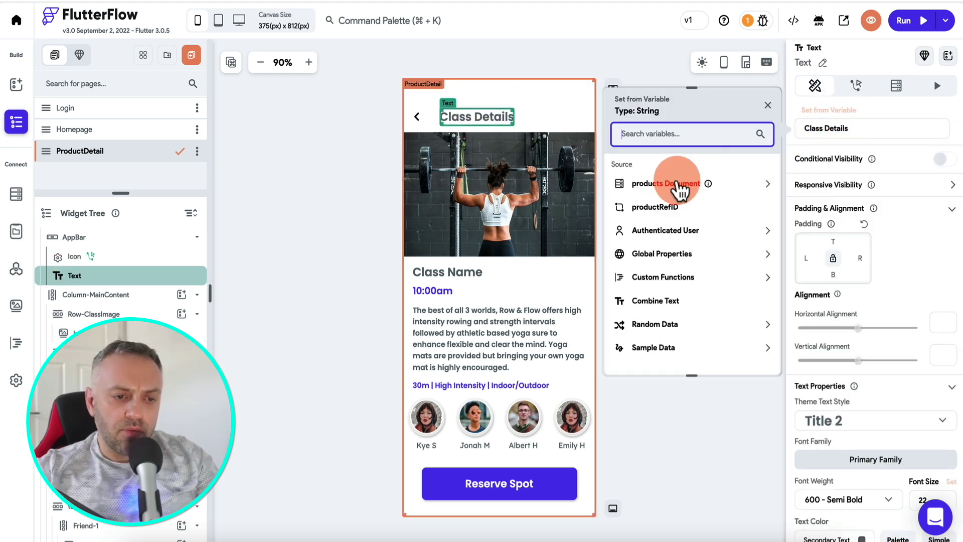
{"action": "left_click", "coordinate": [680, 189]}
{"action": "left_click", "coordinate": [666, 230]}
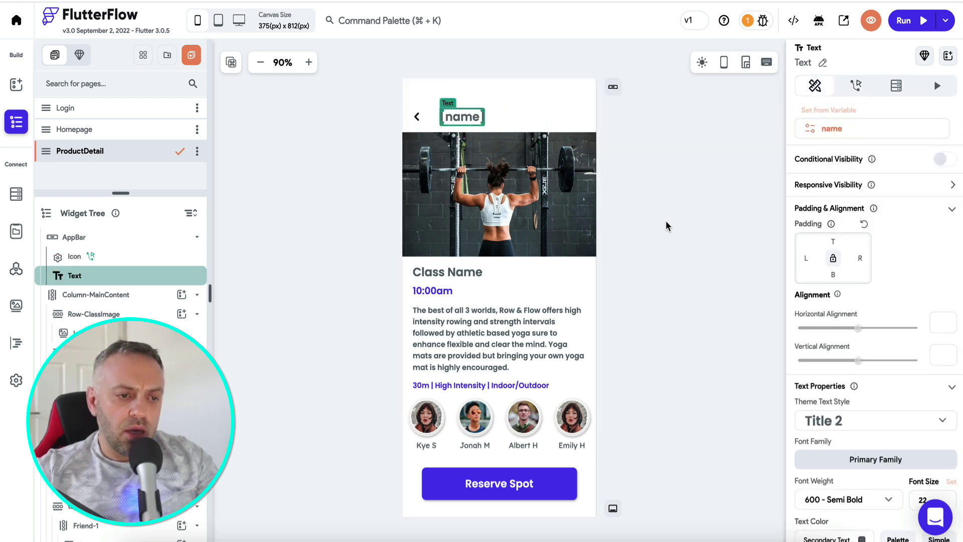
Step: Set the ProductDetail header image to Network type and bind its path to the products document's img field
{"action": "left_click", "coordinate": [547, 246]}
{"action": "scroll", "coordinate": [826, 355], "scroll_direction": "down", "scroll_amount": 2}
{"action": "left_click", "coordinate": [838, 269]}
{"action": "left_click", "coordinate": [829, 246]}
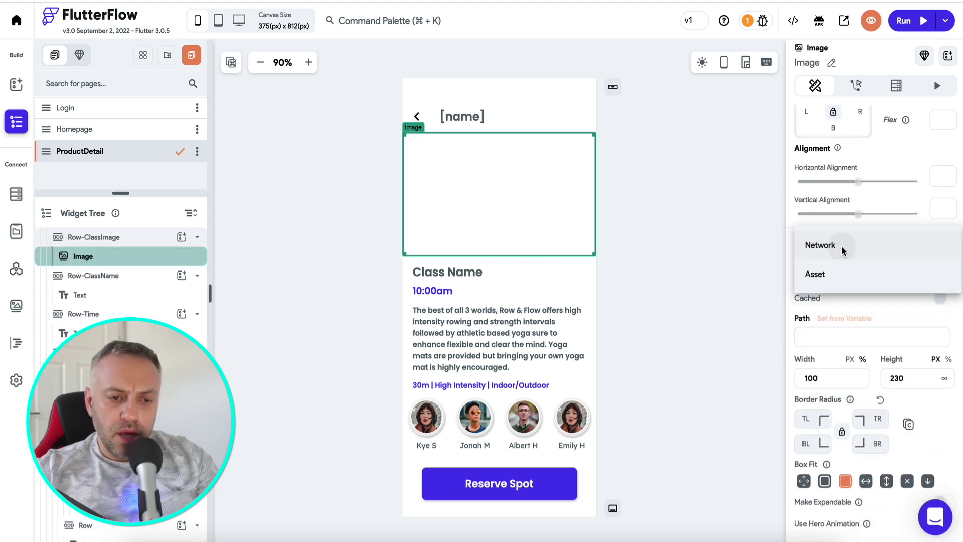
{"action": "left_click", "coordinate": [843, 318]}
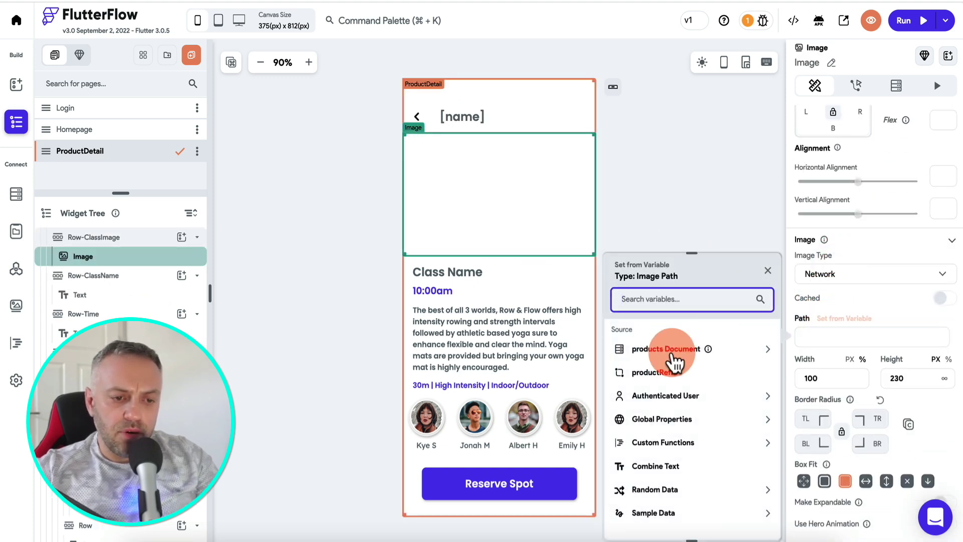
{"action": "left_click", "coordinate": [673, 351]}
{"action": "left_click", "coordinate": [660, 430]}
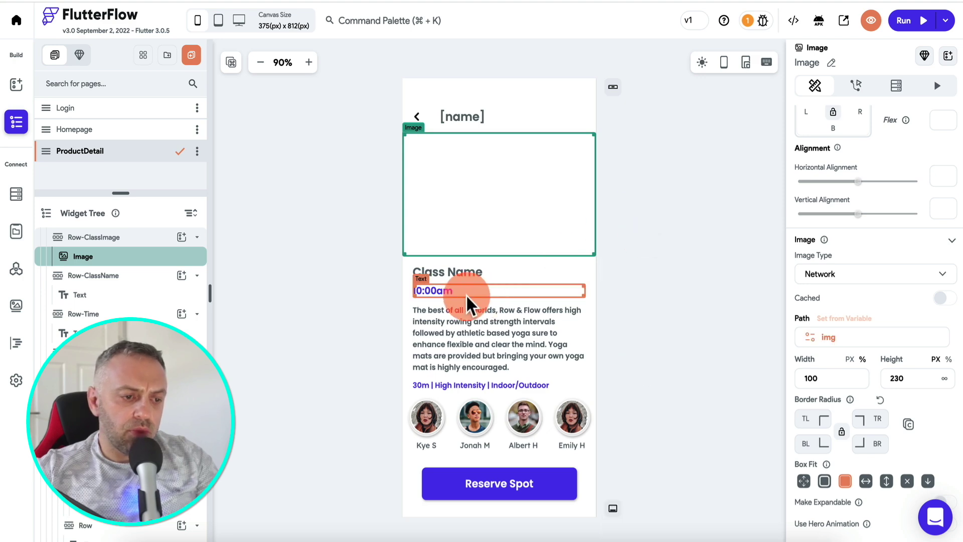
Step: Delete the Class Name text together with its Row-ClassName row
{"action": "left_click", "coordinate": [453, 274]}
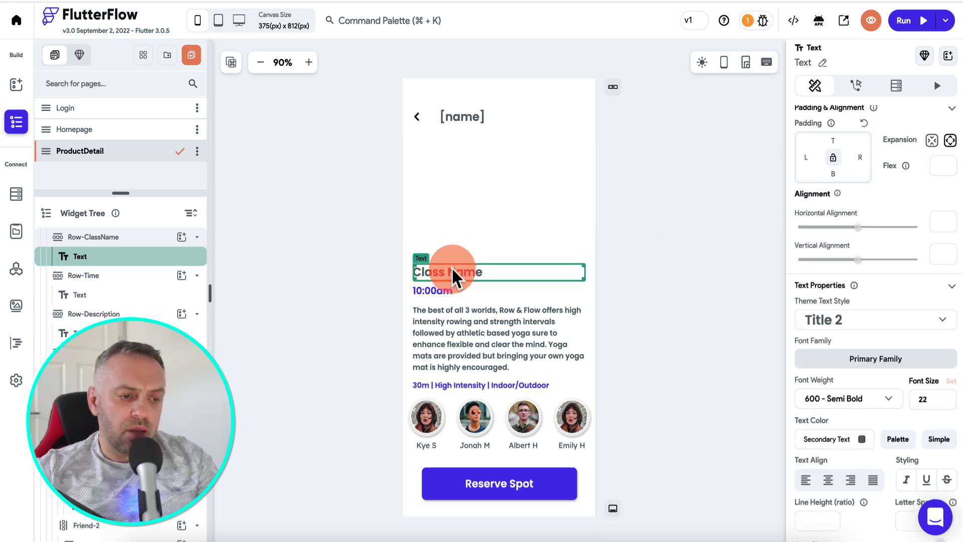
{"action": "double_click", "coordinate": [453, 273]}
{"action": "left_click", "coordinate": [453, 274]}
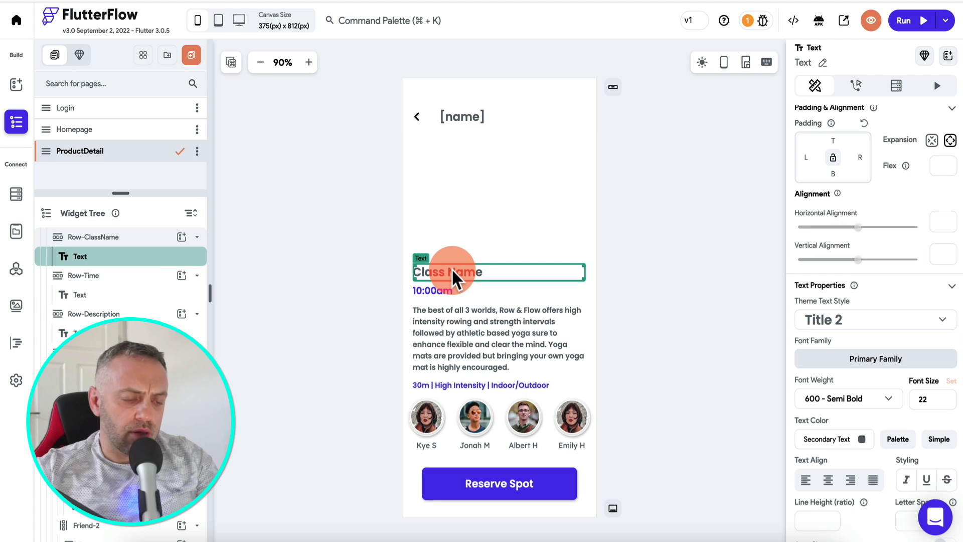
{"action": "key", "text": "BackSpace"}
{"action": "key", "text": "BackSpace"}
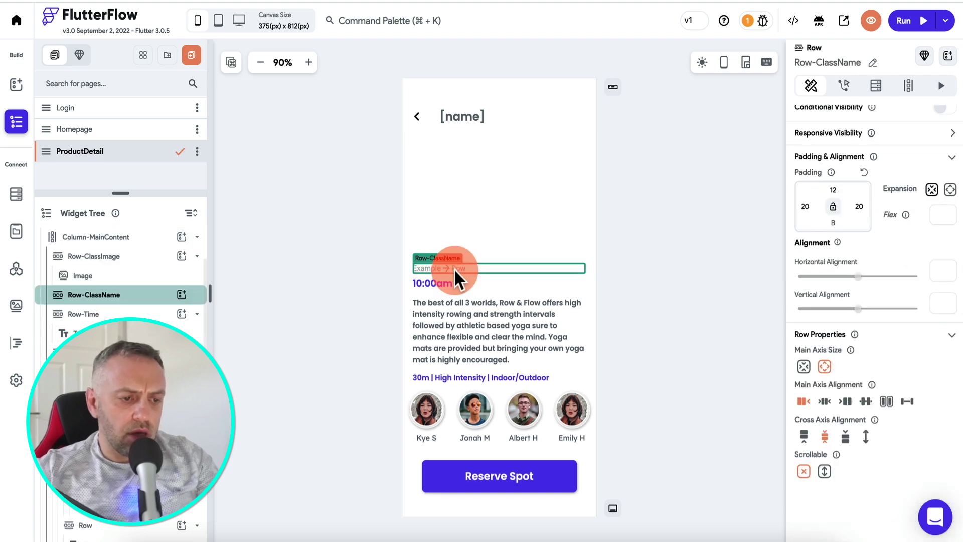
{"action": "key", "text": "BackSpace"}
Step: Choose the products document's price field as the variable for the 10:00am text
{"action": "double_click", "coordinate": [439, 264]}
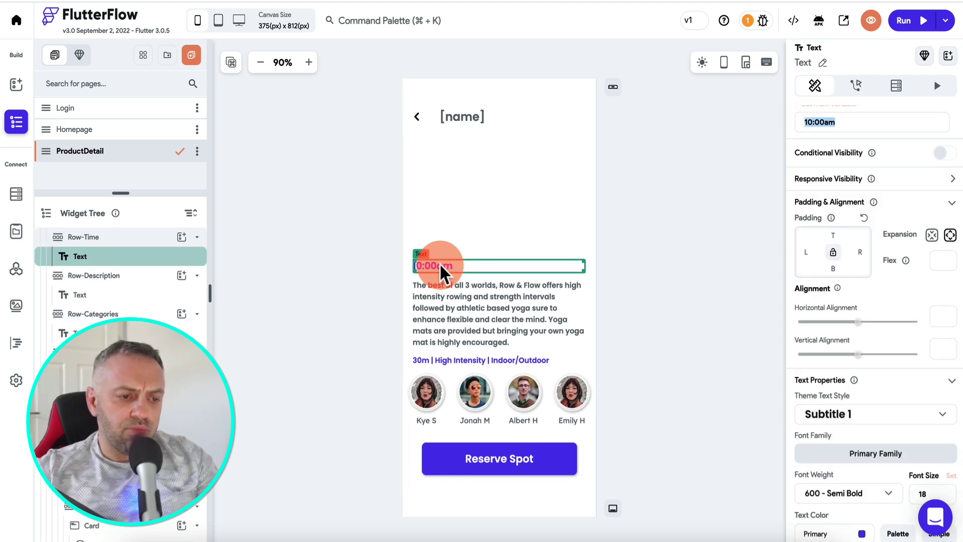
{"action": "left_click", "coordinate": [833, 123]}
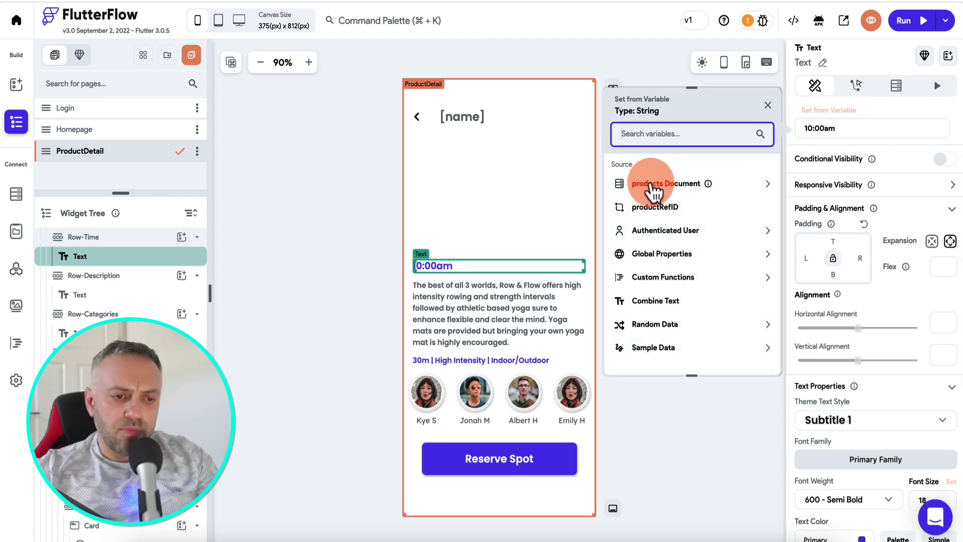
{"action": "left_click", "coordinate": [650, 188]}
{"action": "left_click", "coordinate": [645, 280]}
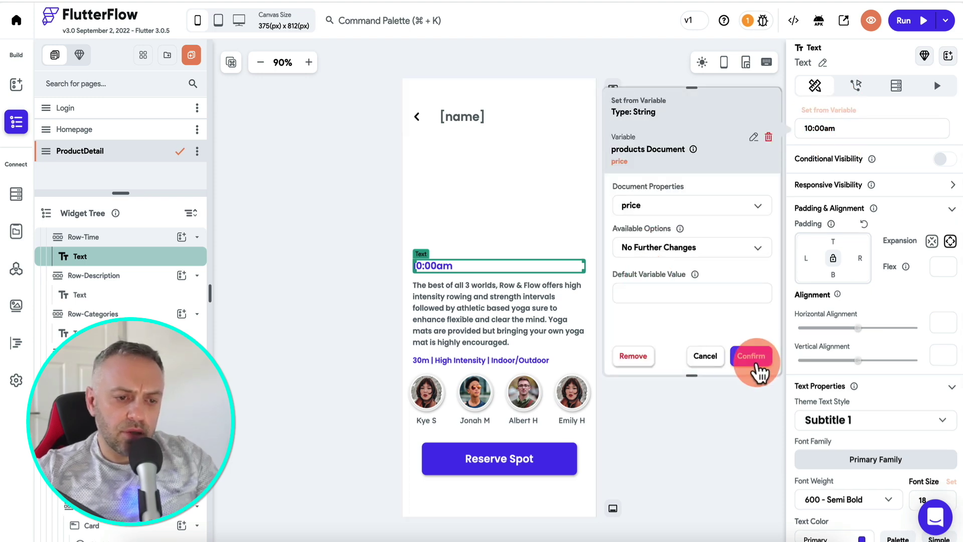
Step: Format the price variable as a Decimal number with Automatic (based on user's country) decimal type, displayed as currency
{"action": "left_click", "coordinate": [720, 251]}
{"action": "left_click", "coordinate": [699, 220]}
{"action": "left_click", "coordinate": [685, 297]}
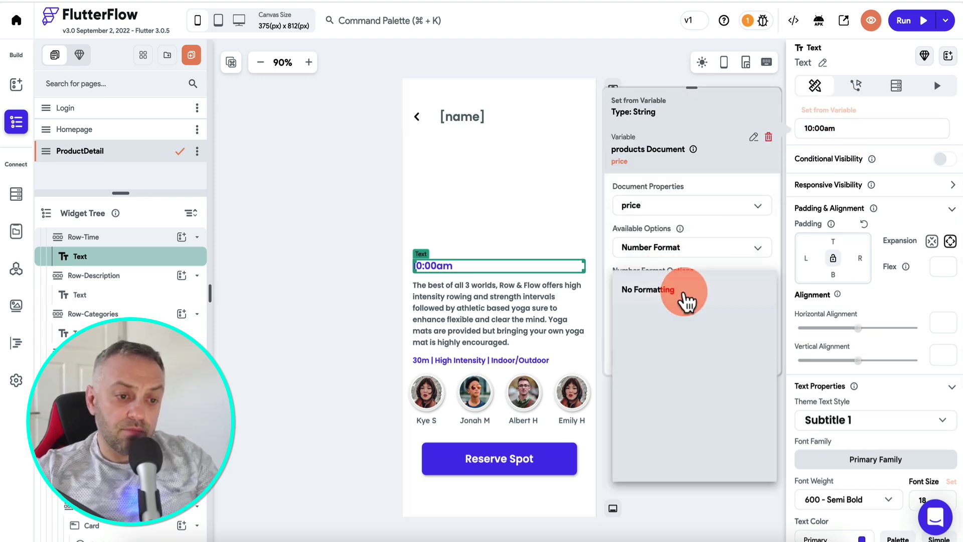
{"action": "left_click", "coordinate": [687, 321]}
{"action": "scroll", "coordinate": [685, 313], "scroll_direction": "down", "scroll_amount": 3}
{"action": "left_click", "coordinate": [694, 223]}
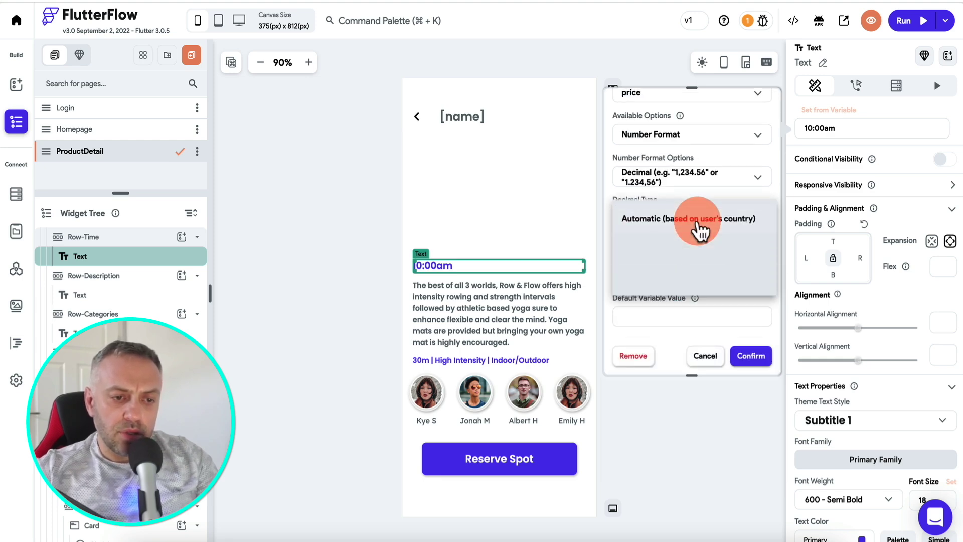
{"action": "left_click", "coordinate": [705, 226]}
{"action": "left_click", "coordinate": [760, 245]}
{"action": "left_click", "coordinate": [755, 357]}
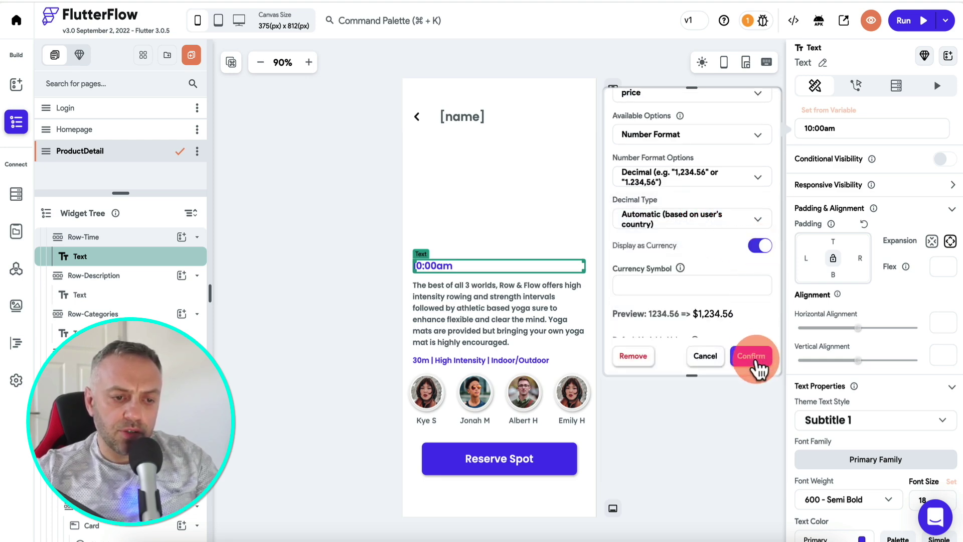
Step: Bind the class description paragraph to the products document's desc field
{"action": "left_click", "coordinate": [538, 307]}
{"action": "left_click", "coordinate": [821, 110]}
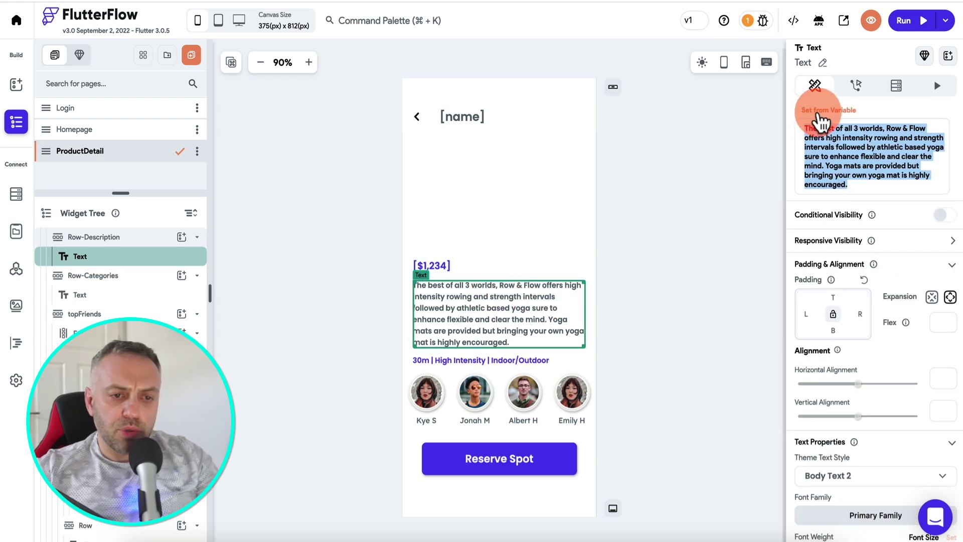
{"action": "left_click", "coordinate": [637, 294]}
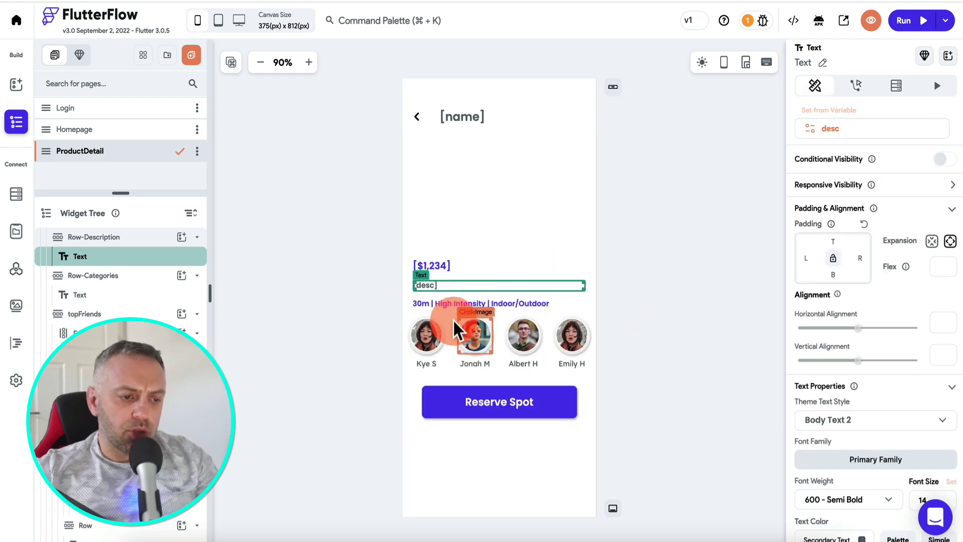
Step: Delete the topFriends avatar row and the "30m | High Intensity | Indoor/Outdoor" text
{"action": "left_click", "coordinate": [409, 328]}
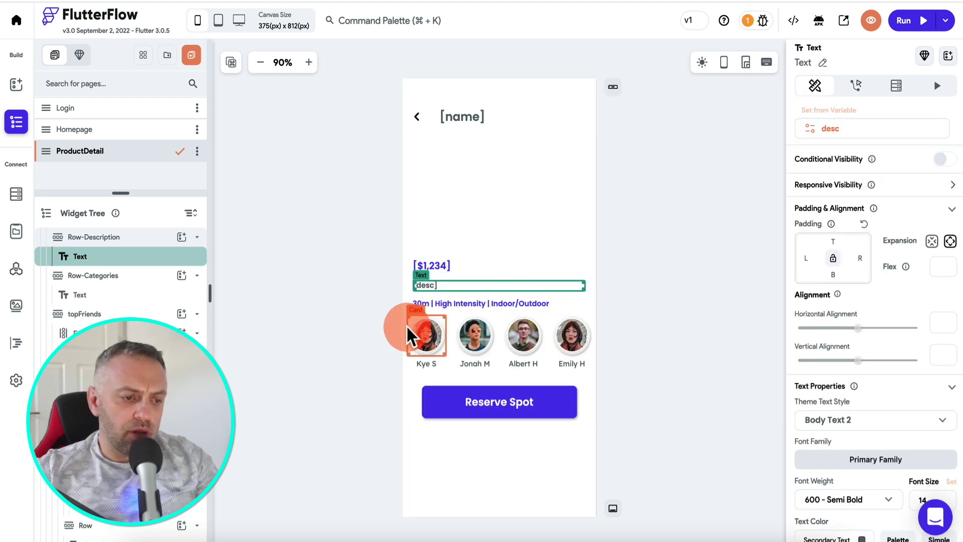
{"action": "left_click", "coordinate": [119, 269]}
{"action": "left_click", "coordinate": [121, 261]}
{"action": "scroll", "coordinate": [129, 274], "scroll_direction": "up", "scroll_amount": 5}
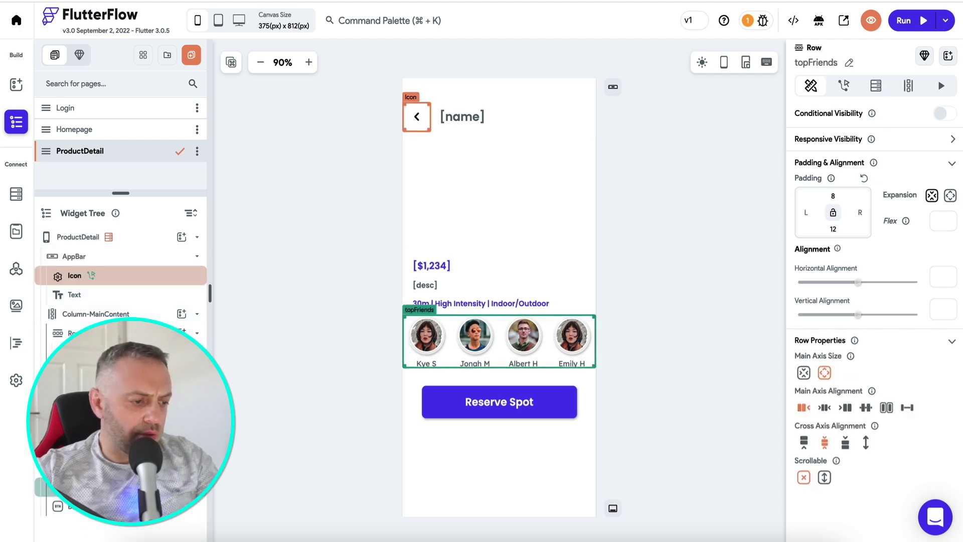
{"action": "key", "text": "Delete"}
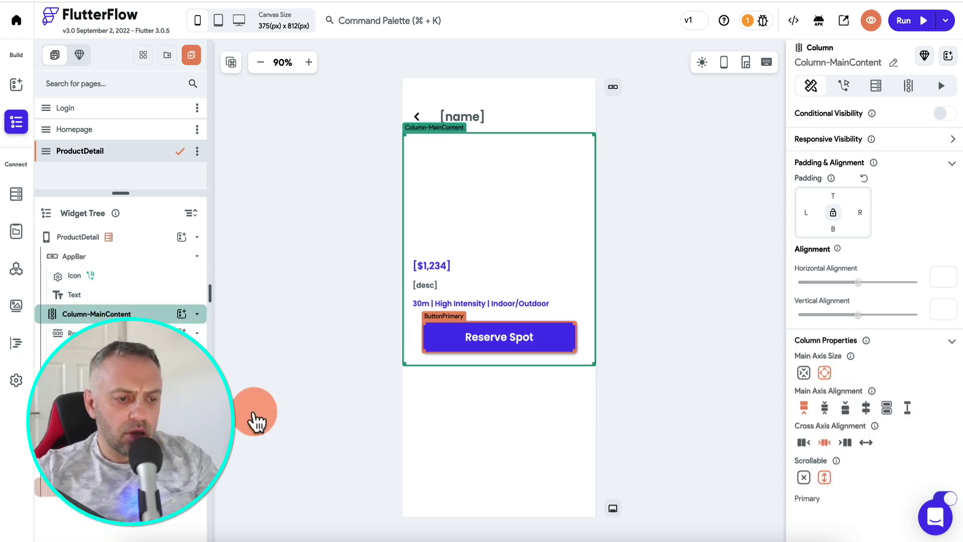
{"action": "left_click", "coordinate": [420, 304]}
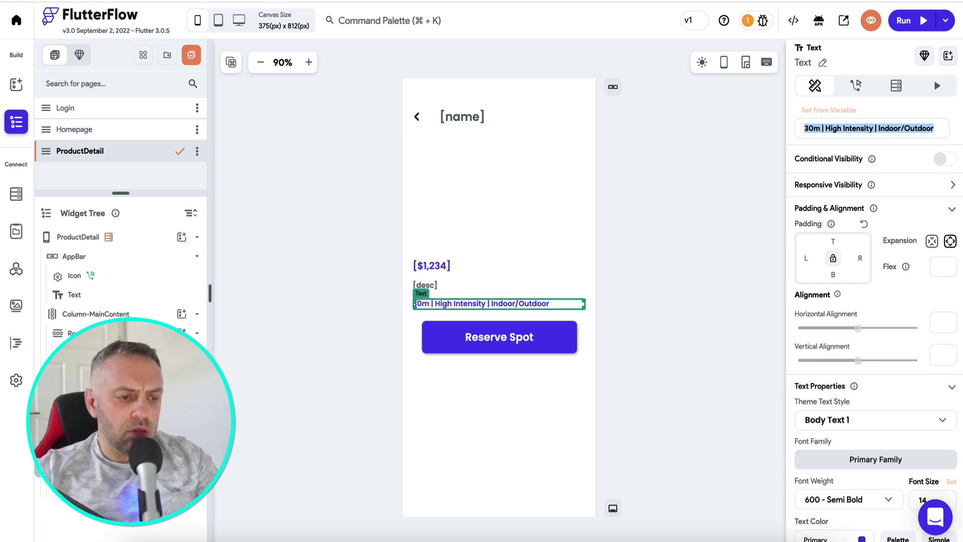
{"action": "left_click", "coordinate": [500, 306]}
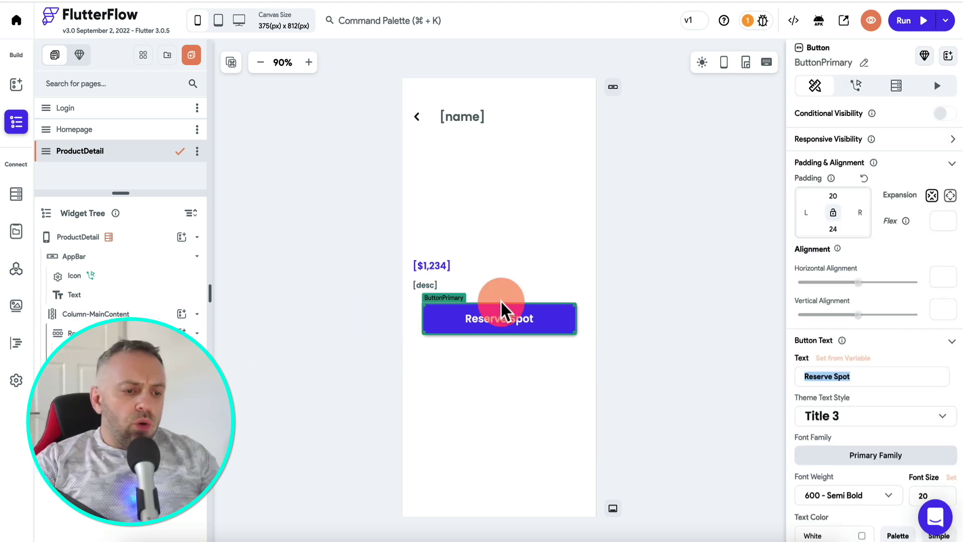
{"action": "left_click", "coordinate": [505, 316]}
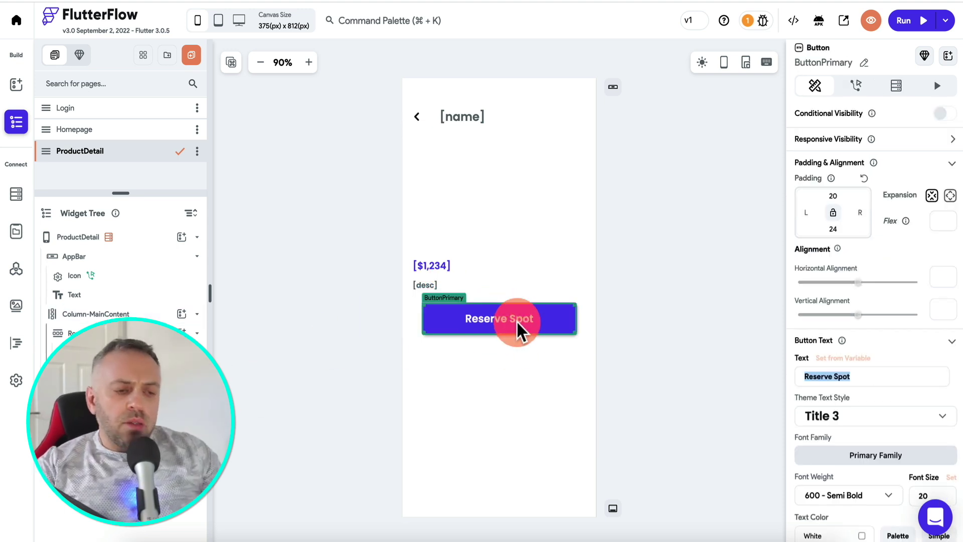
{"action": "left_click", "coordinate": [526, 322]}
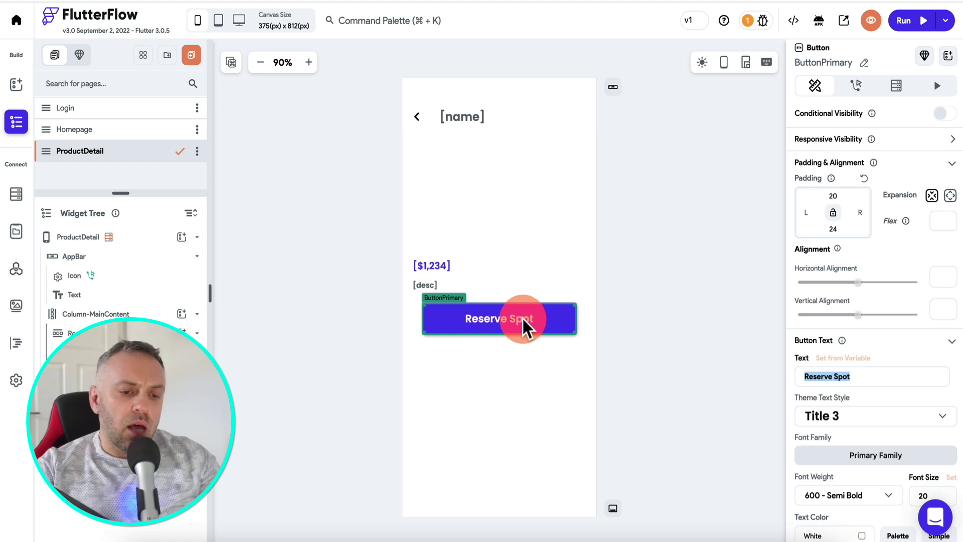
{"action": "left_click", "coordinate": [831, 359]}
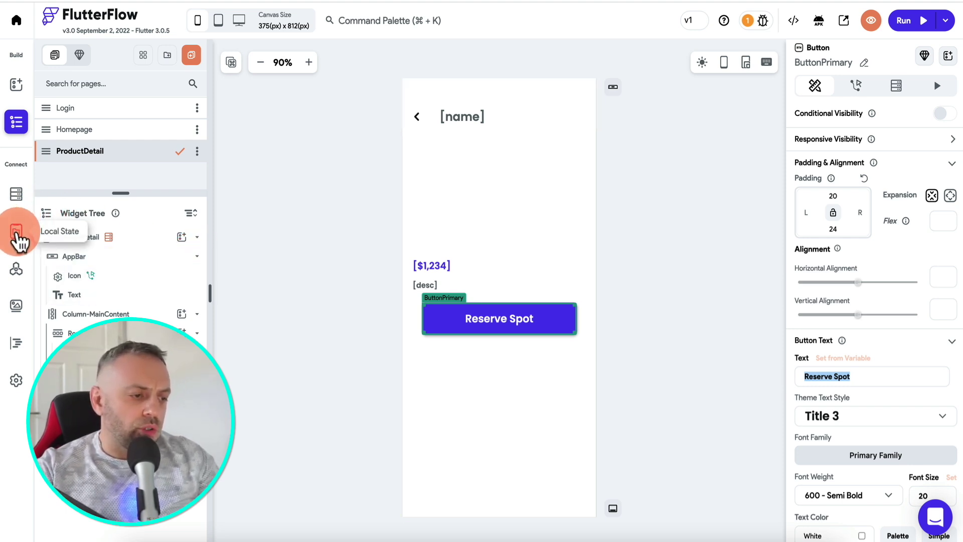
Step: Create a local state String variable named buttonMsg with the default value CHECK AVAILABILITY
{"action": "left_click", "coordinate": [17, 236]}
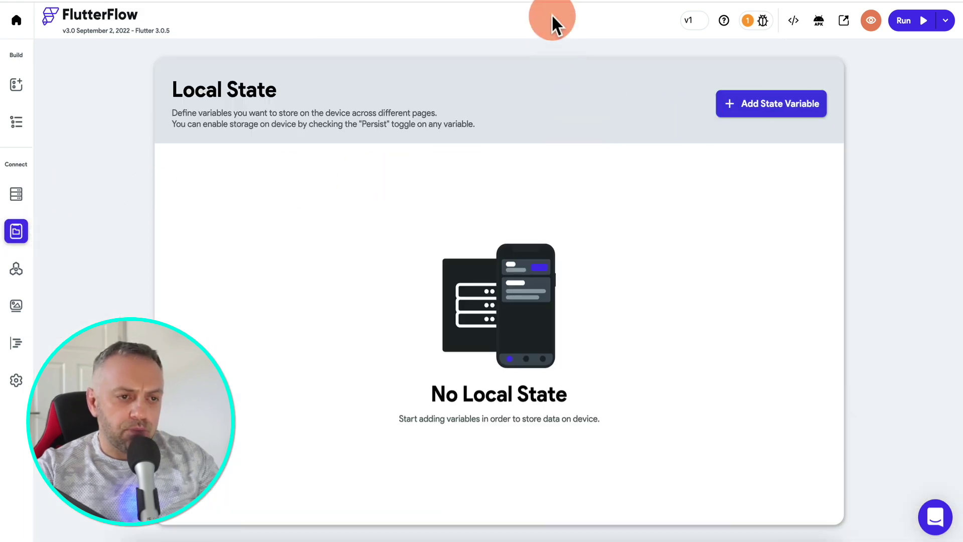
{"action": "left_click", "coordinate": [763, 103]}
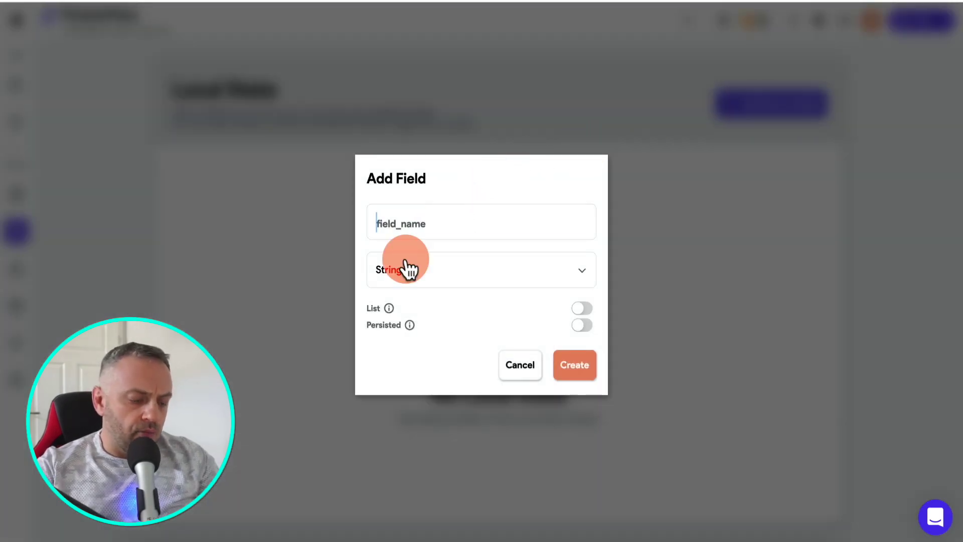
{"action": "type", "text": "buttonM"}
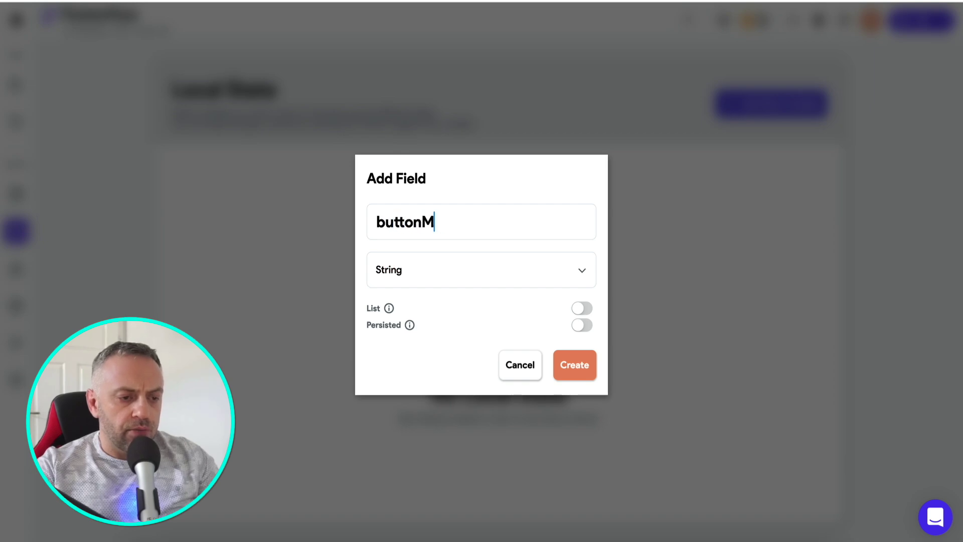
{"action": "type", "text": "sg"}
{"action": "left_click", "coordinate": [583, 365]}
{"action": "left_click", "coordinate": [600, 223]}
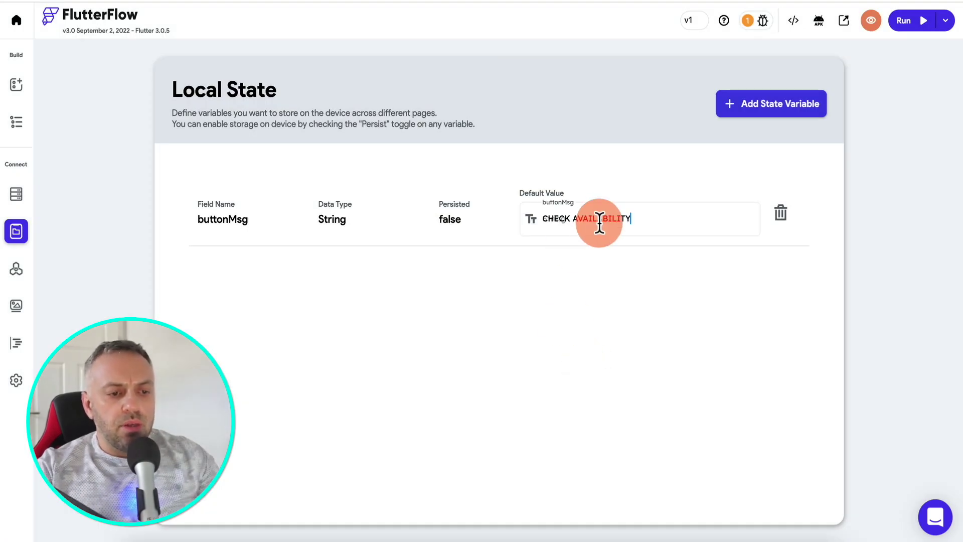
{"action": "type", "text": "CHECK AVAILABILITY"}
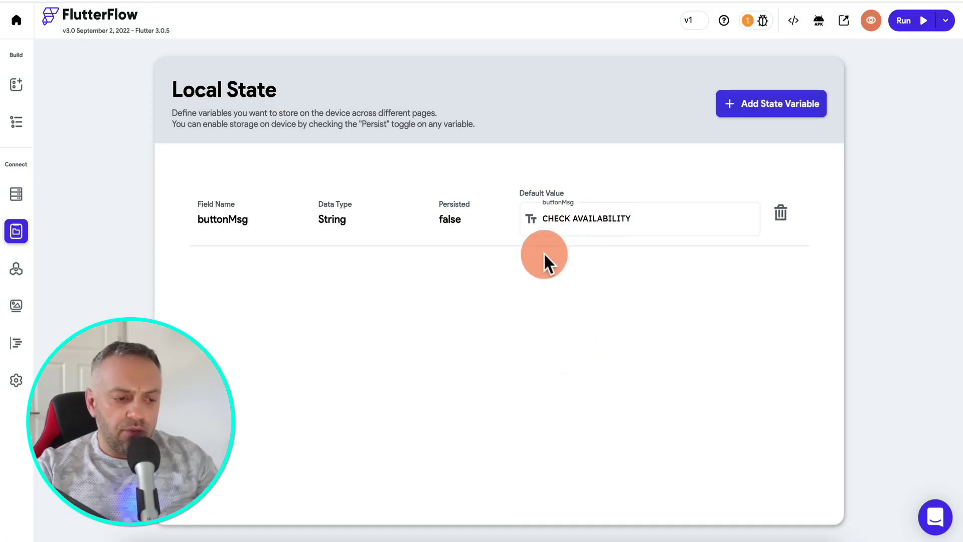
{"action": "left_click_drag", "start_coordinate": [602, 219], "coordinate": [628, 221]}
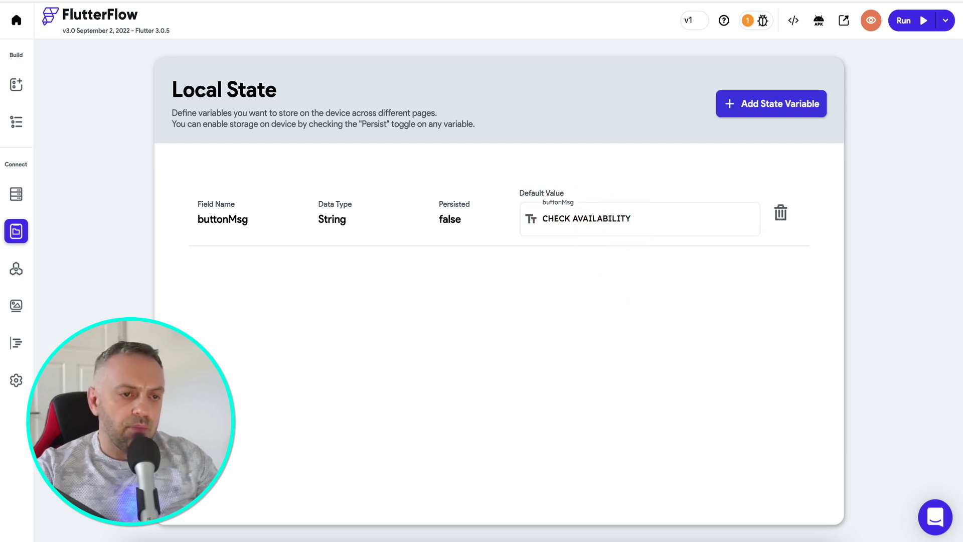
Step: Bind the Reserve Spot button's text to the local state variable buttonMsg
{"action": "left_click", "coordinate": [16, 85]}
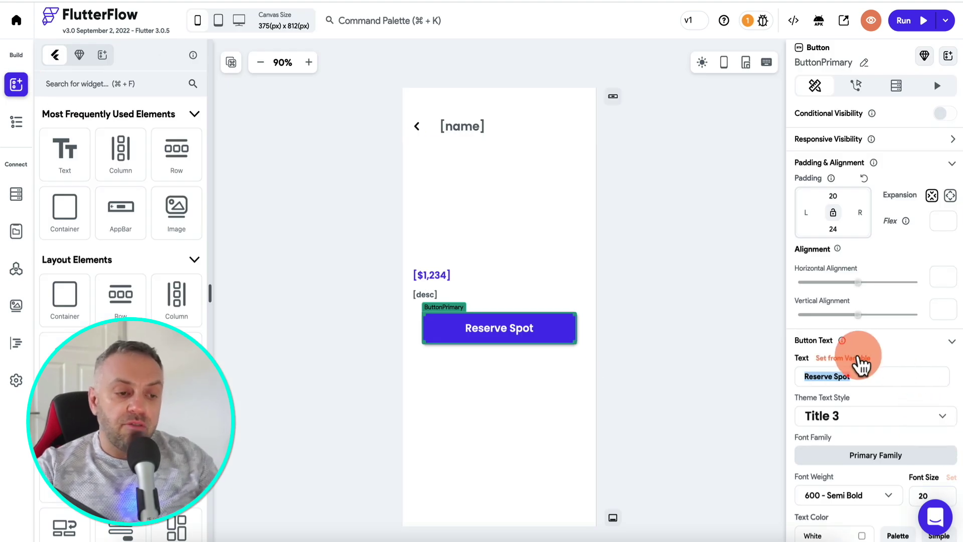
{"action": "left_click", "coordinate": [859, 359]}
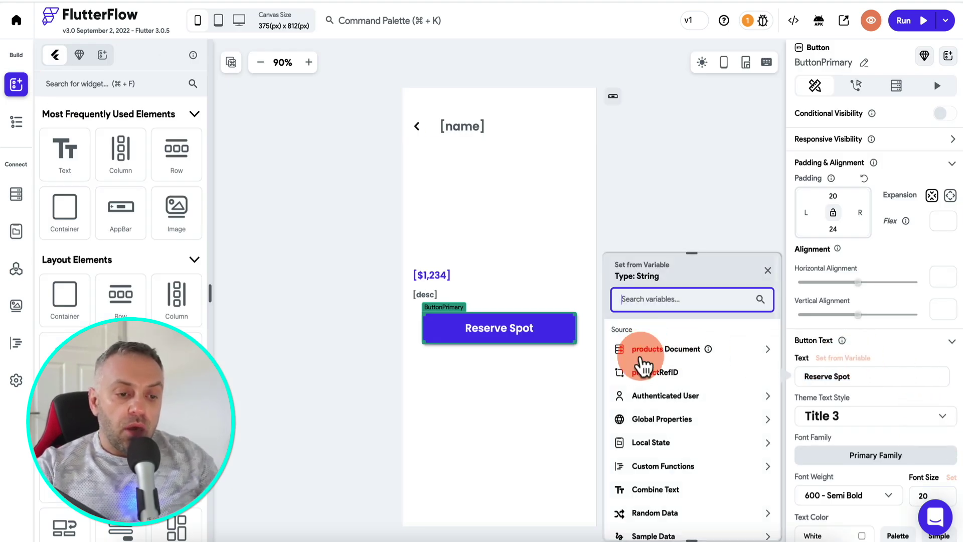
{"action": "left_click", "coordinate": [657, 447]}
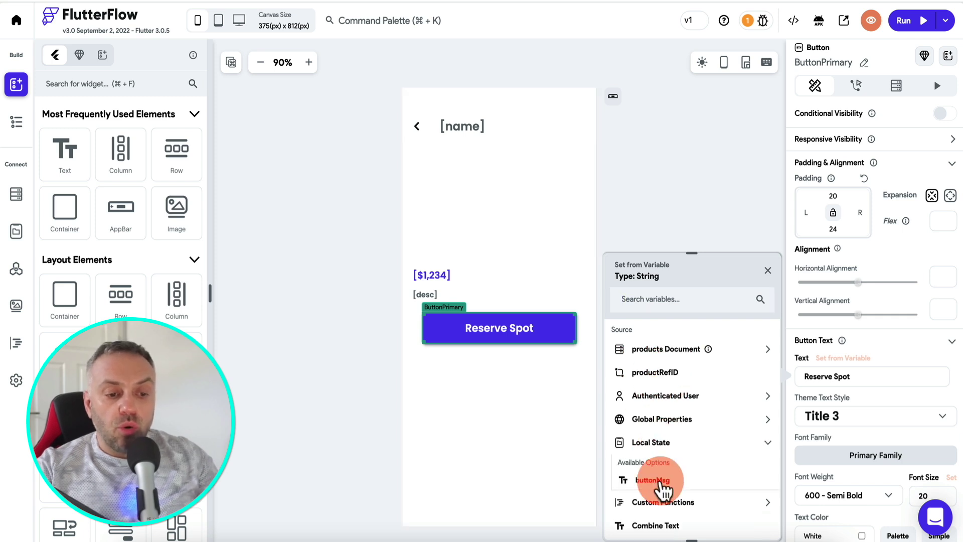
{"action": "left_click", "coordinate": [652, 480]}
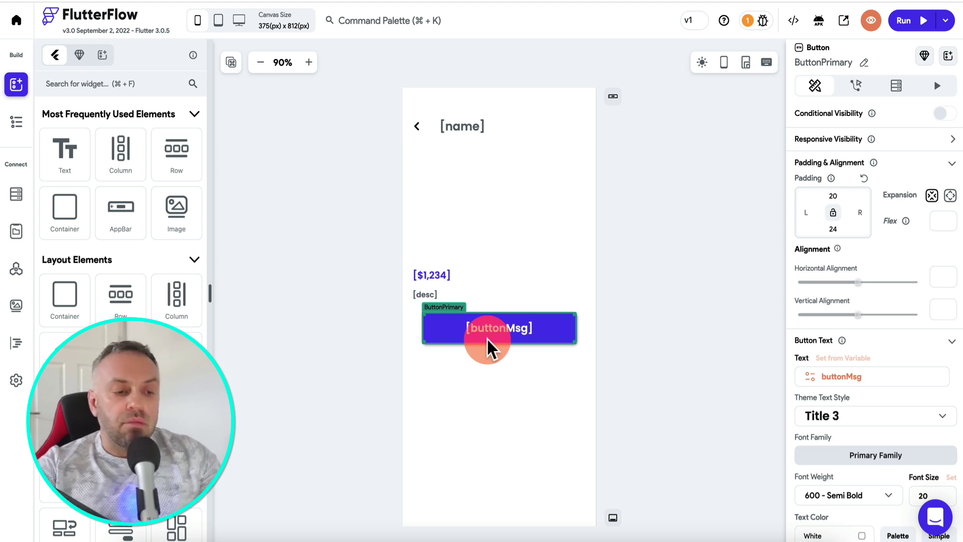
Step: Add a Wait (Delay) action to the buttonMsg button's On Tap flow in the Action Flow Editor
{"action": "left_click", "coordinate": [859, 86]}
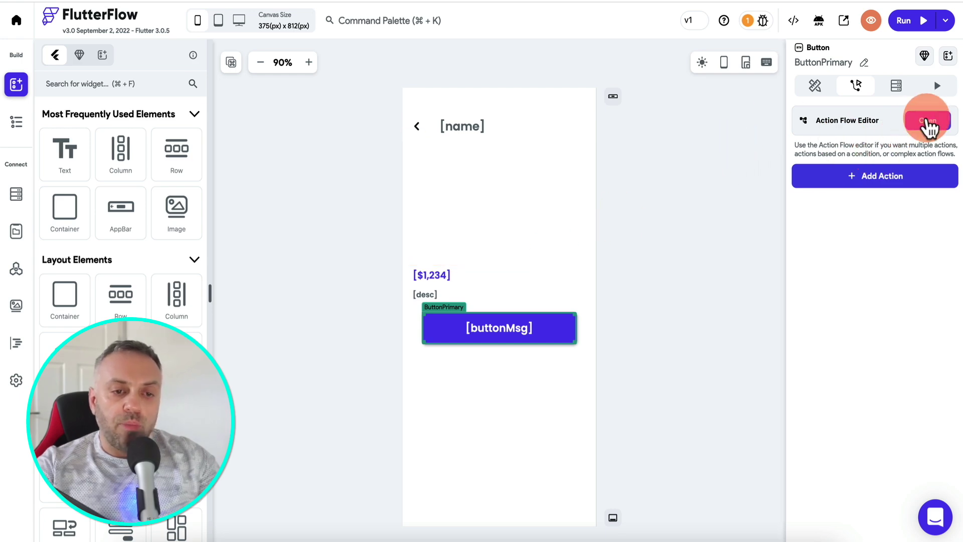
{"action": "left_click", "coordinate": [935, 121]}
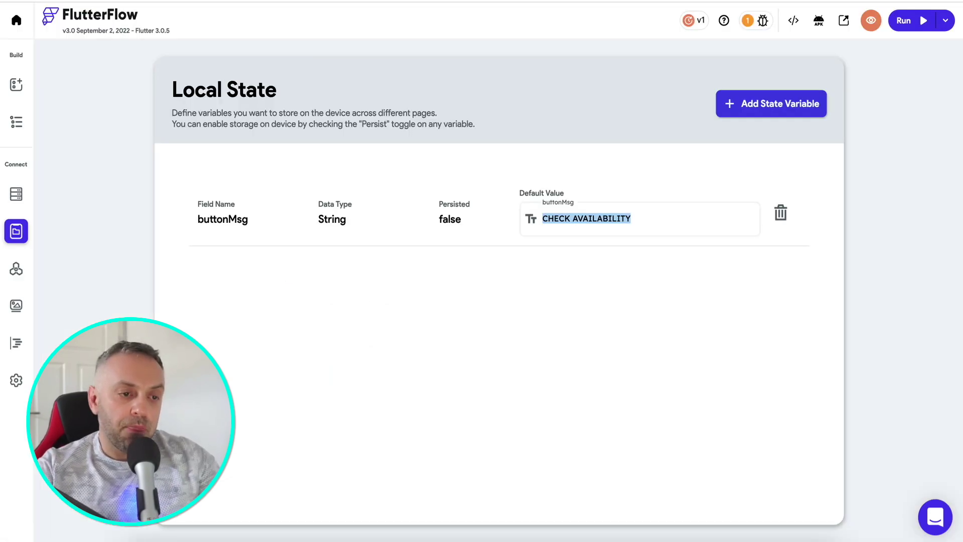
{"action": "left_click", "coordinate": [402, 376]}
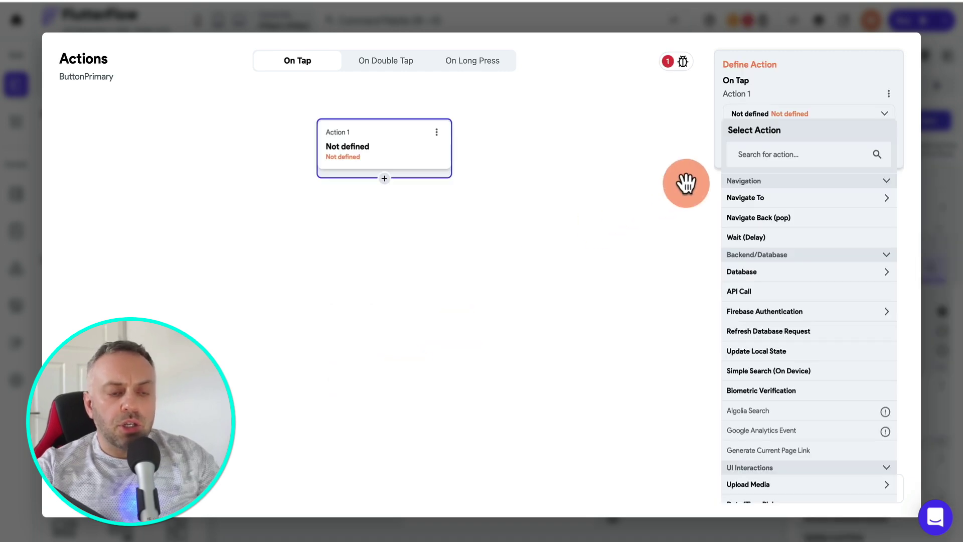
{"action": "left_click", "coordinate": [781, 161]}
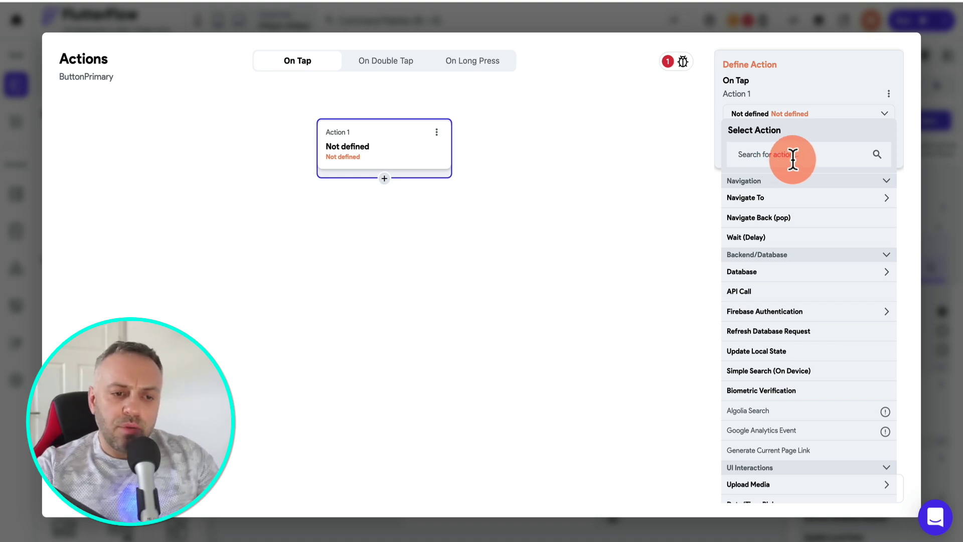
{"action": "left_click", "coordinate": [791, 156]}
{"action": "type", "text": "wait"}
{"action": "left_click", "coordinate": [765, 199]}
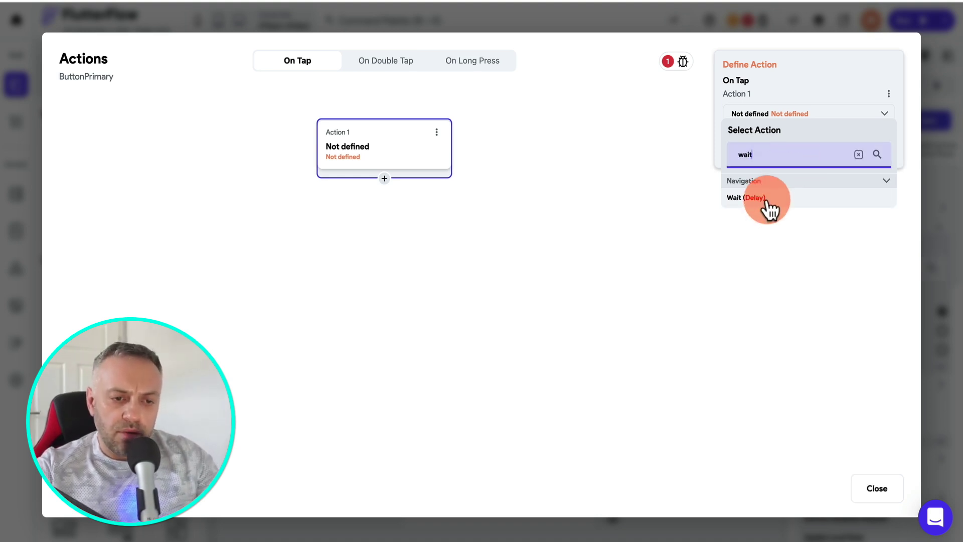
Step: Set the Wait action's duration to 3000 ms
{"action": "left_click", "coordinate": [766, 152]}
{"action": "type", "text": "4000"}
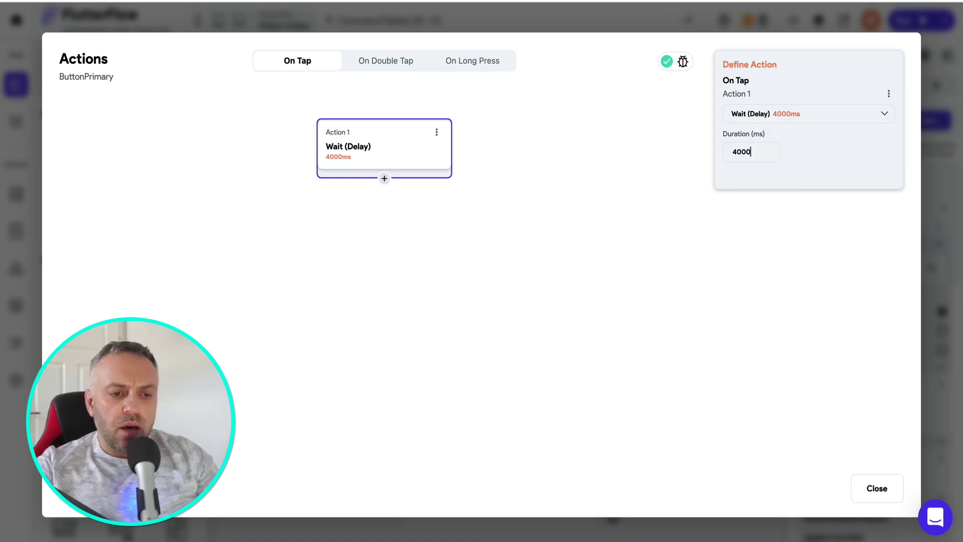
{"action": "key", "text": "BackSpace"}
{"action": "key", "text": "BackSpace"}
{"action": "key", "text": "BackSpace"}
{"action": "key", "text": "BackSpace"}
{"action": "type", "text": "3000"}
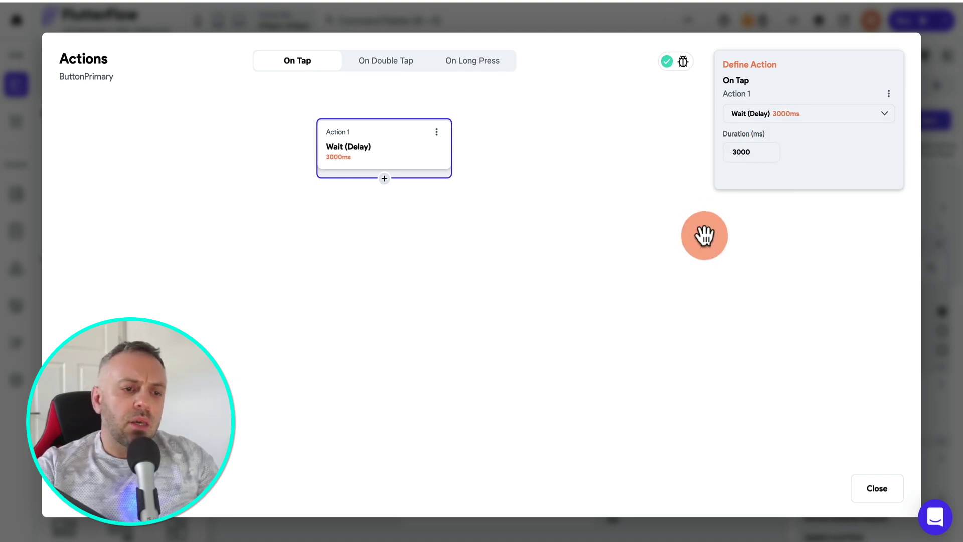
{"action": "left_click", "coordinate": [704, 234]}
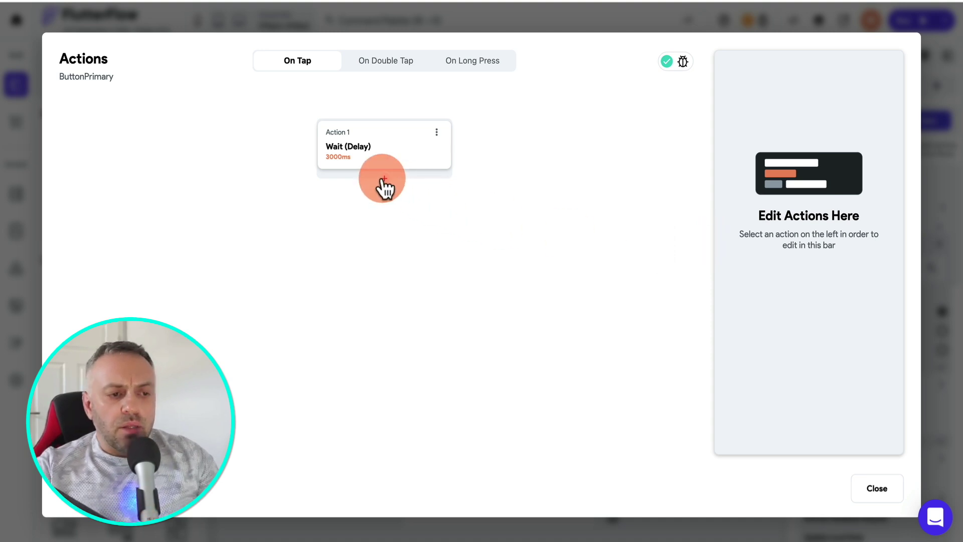
Step: Add a second action after the delay that updates the local state field buttonMsg with the Set Value update type
{"action": "left_click", "coordinate": [385, 179]}
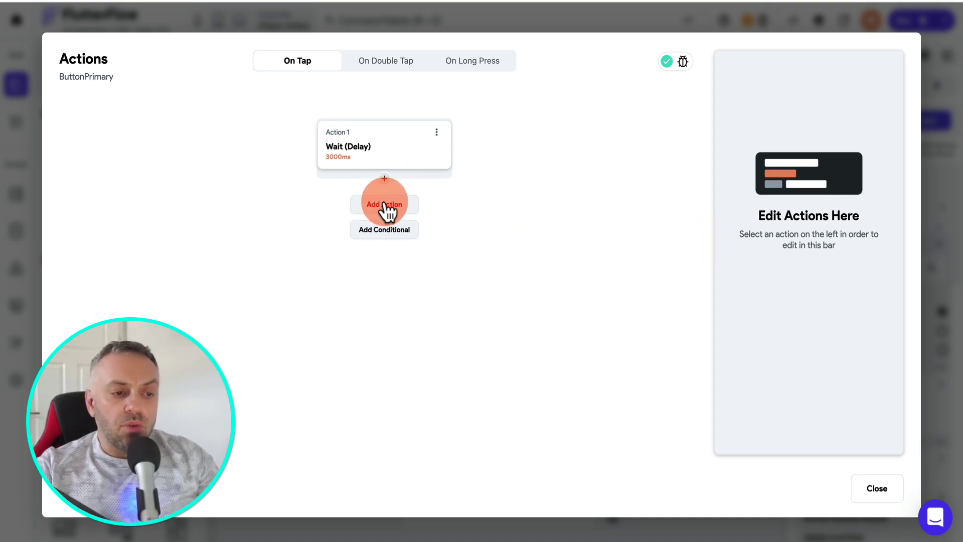
{"action": "left_click", "coordinate": [386, 203]}
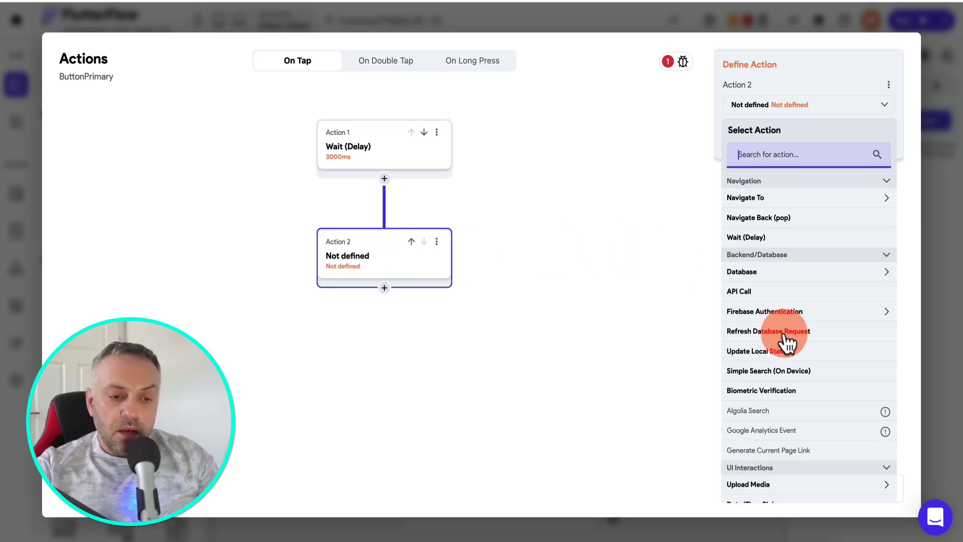
{"action": "left_click", "coordinate": [784, 353]}
{"action": "left_click", "coordinate": [786, 142]}
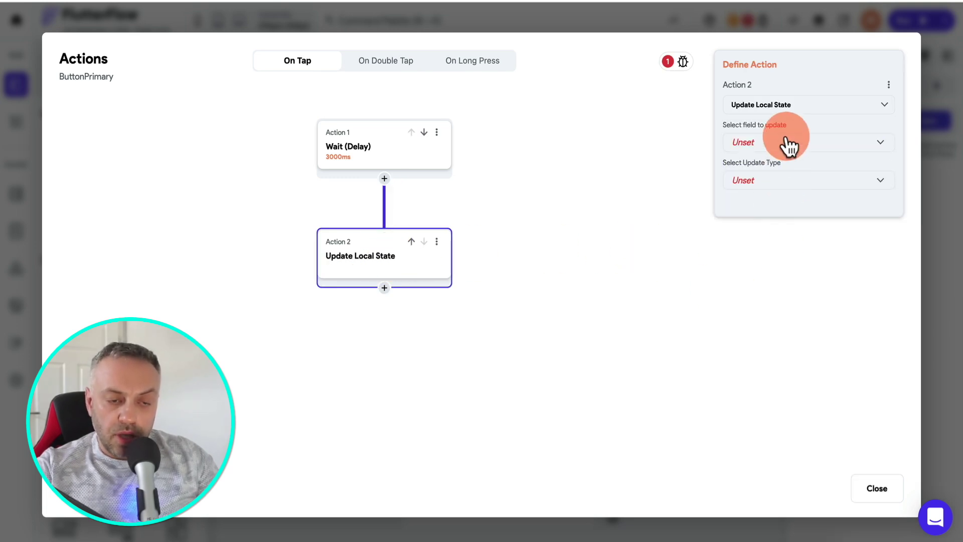
{"action": "left_click", "coordinate": [775, 142]}
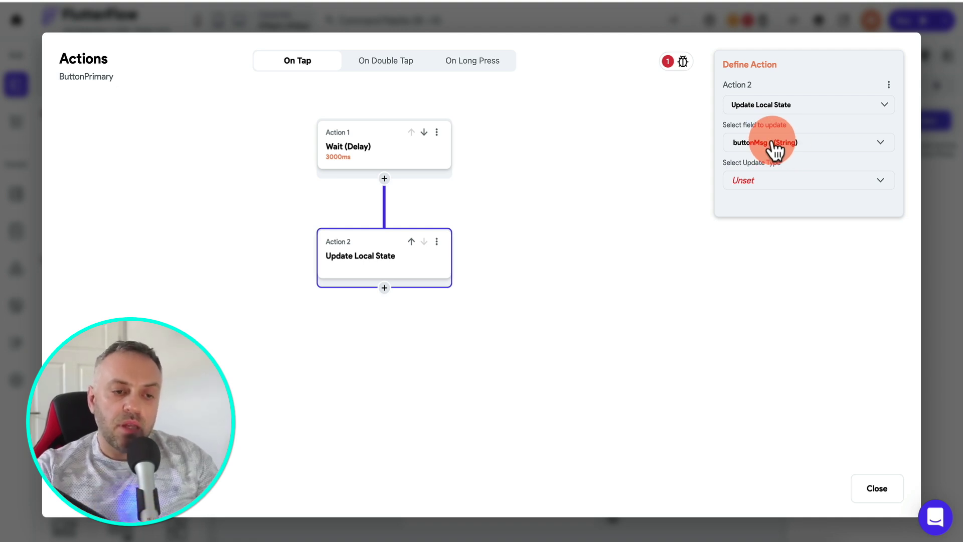
{"action": "left_click", "coordinate": [761, 182]}
{"action": "left_click", "coordinate": [763, 186]}
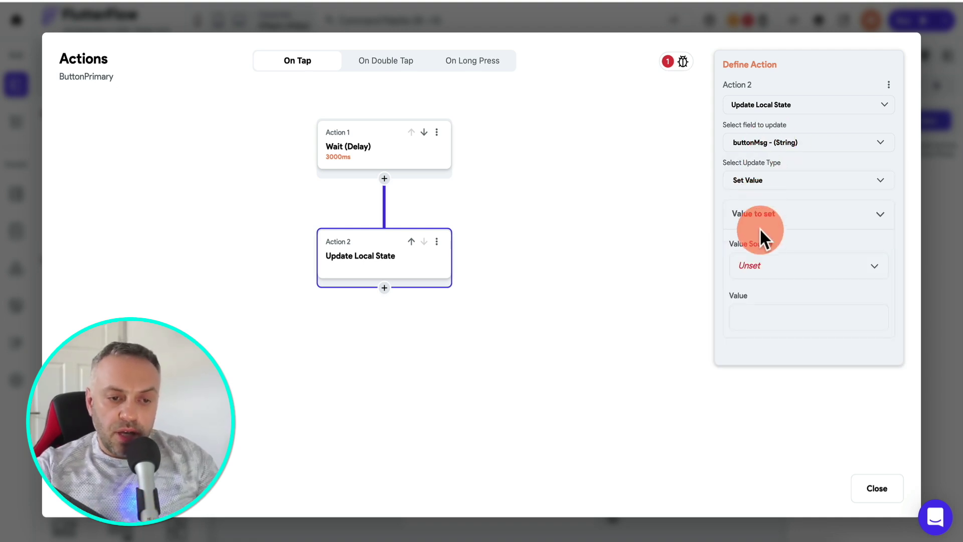
Step: Source the value for buttonMsg from a variable and start creating a new custom function for it
{"action": "left_click", "coordinate": [785, 271]}
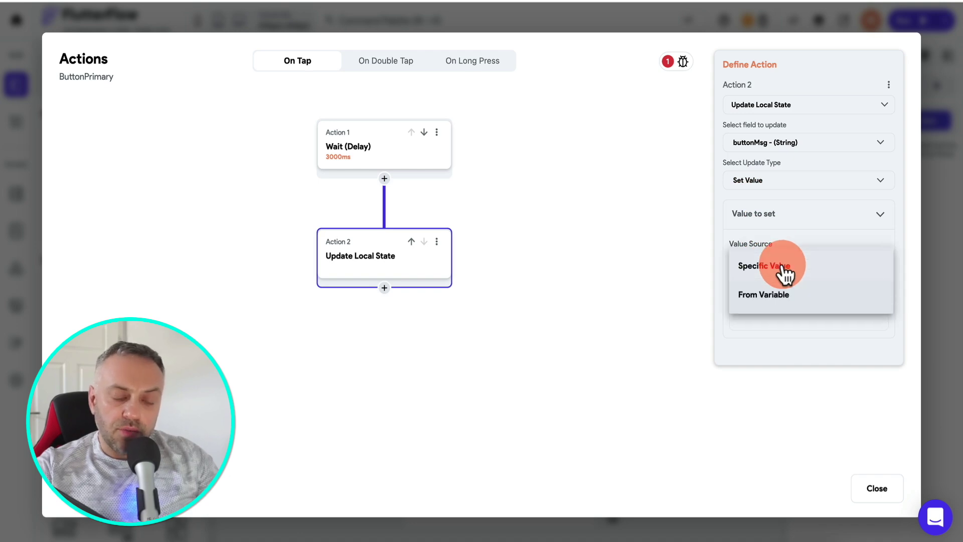
{"action": "left_click", "coordinate": [770, 296]}
{"action": "left_click", "coordinate": [769, 303]}
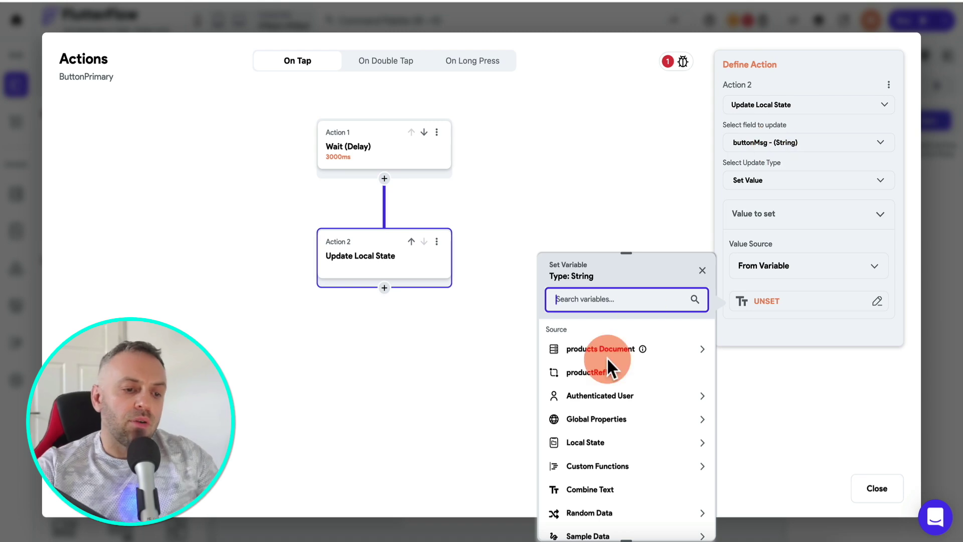
{"action": "left_click", "coordinate": [589, 476]}
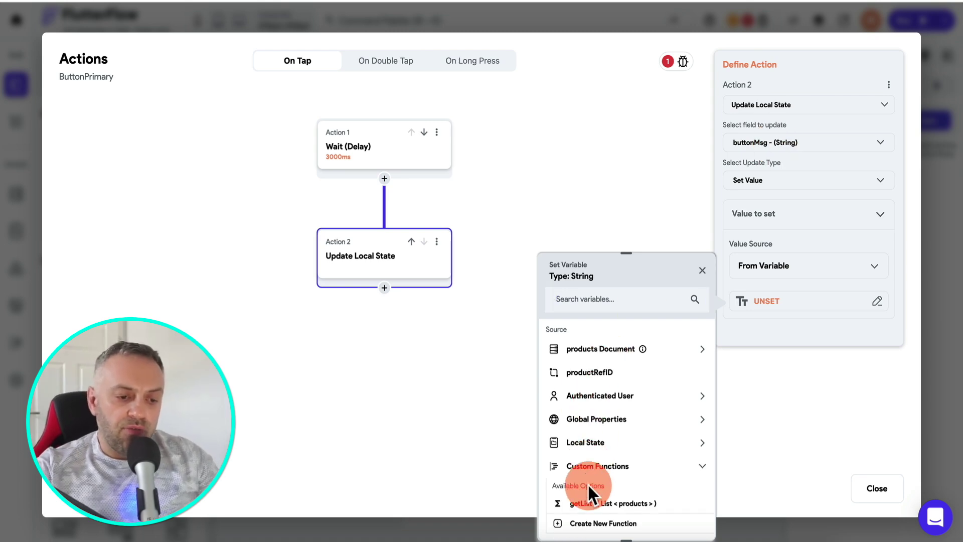
{"action": "left_click", "coordinate": [597, 524]}
Step: Name the custom function checkAvailability and set its return data type to String
{"action": "left_click", "coordinate": [377, 96]}
{"action": "type", "text": "checkAvailability"}
{"action": "left_click", "coordinate": [303, 232]}
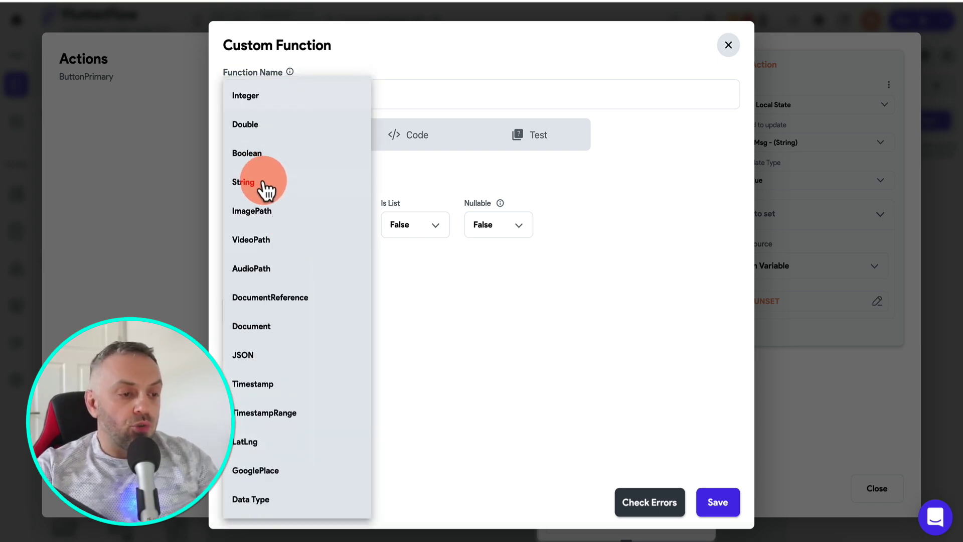
{"action": "left_click", "coordinate": [266, 184]}
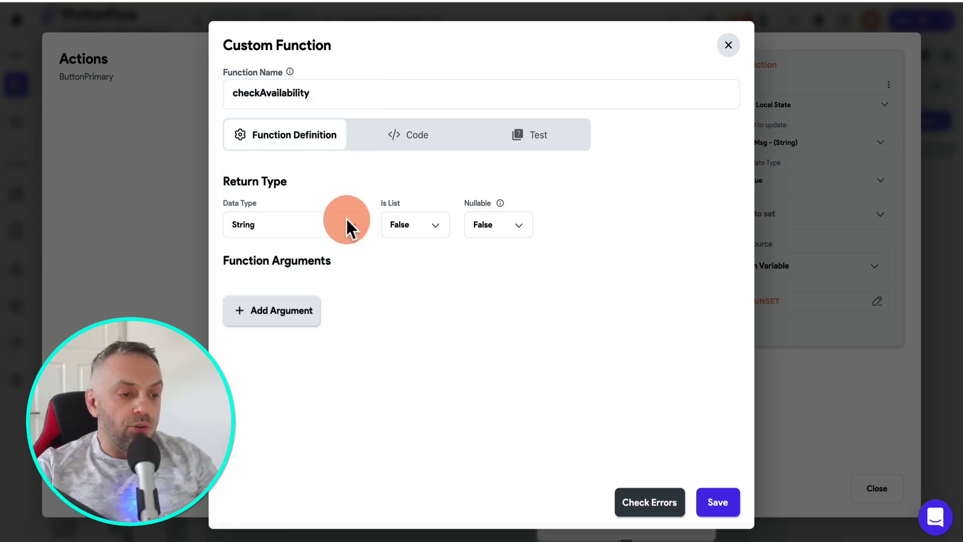
Step: Add a non-nullable Timestamp argument named startDate to the function
{"action": "left_click", "coordinate": [283, 315]}
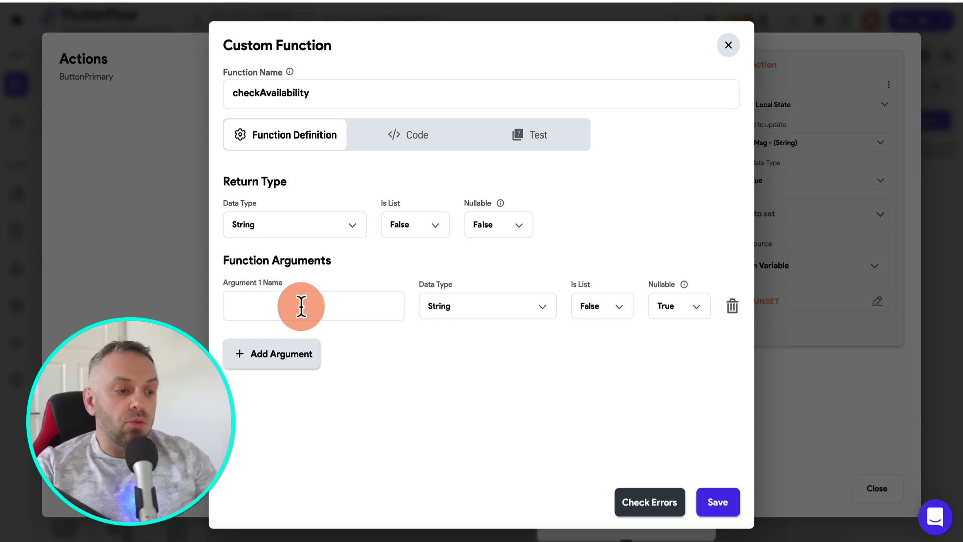
{"action": "type", "text": "startDate"}
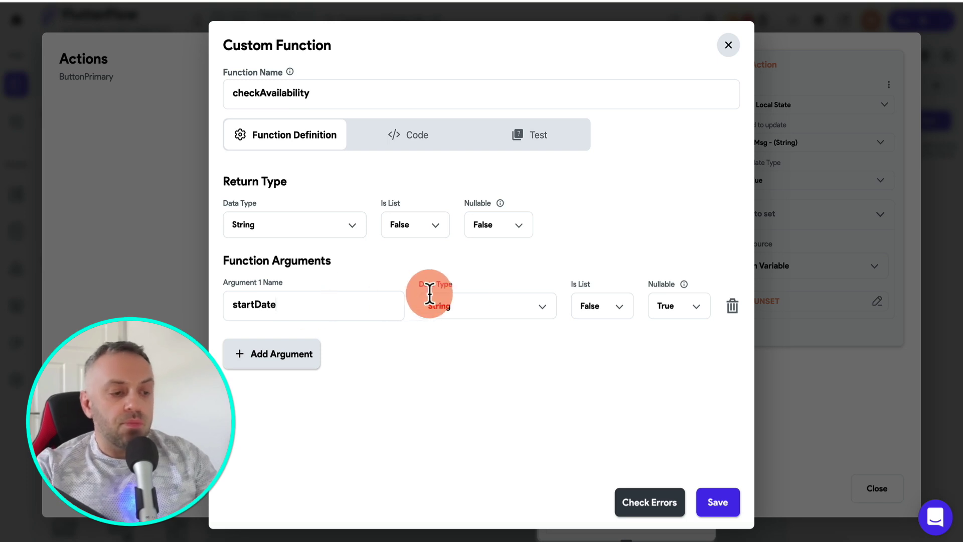
{"action": "left_click", "coordinate": [487, 315]}
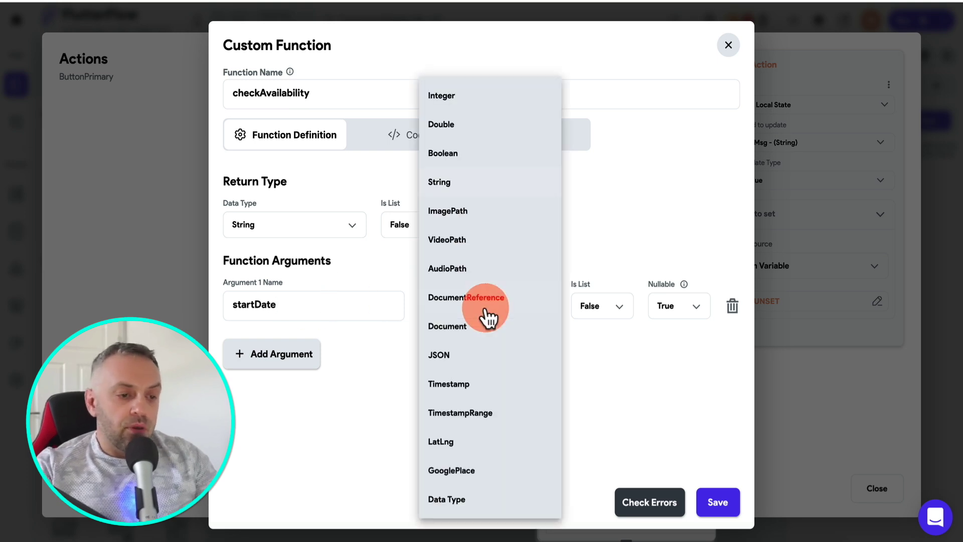
{"action": "left_click", "coordinate": [472, 389]}
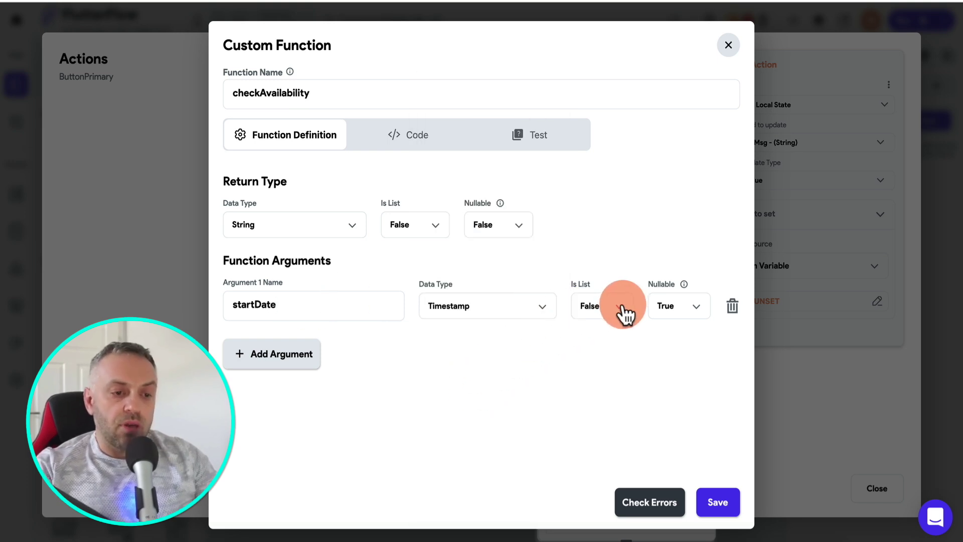
{"action": "left_click", "coordinate": [656, 305]}
{"action": "left_click", "coordinate": [671, 337]}
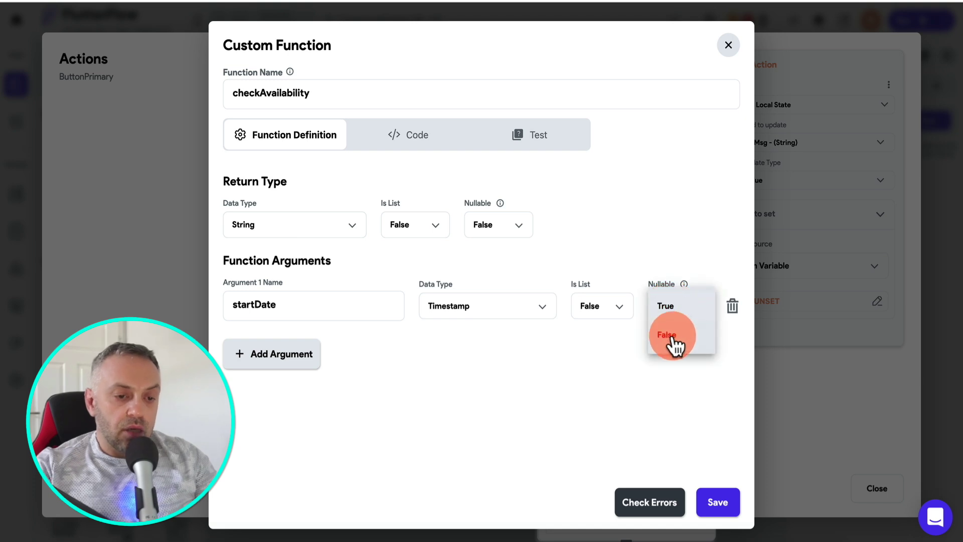
Step: Add a second non-nullable Timestamp argument named endDate to the function
{"action": "left_click", "coordinate": [306, 358]}
{"action": "left_click", "coordinate": [232, 362]}
{"action": "type", "text": "endDate"}
{"action": "left_click", "coordinate": [463, 371]}
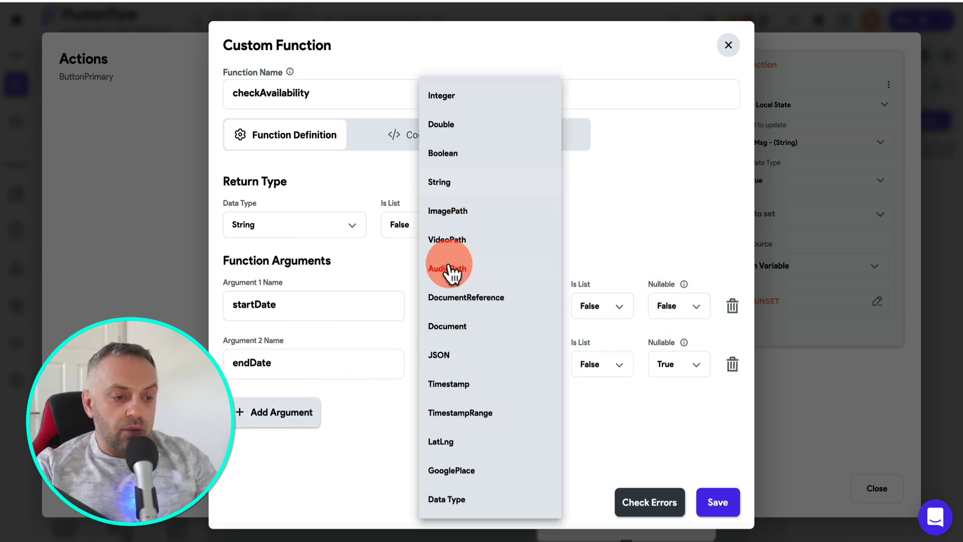
{"action": "left_click", "coordinate": [465, 389]}
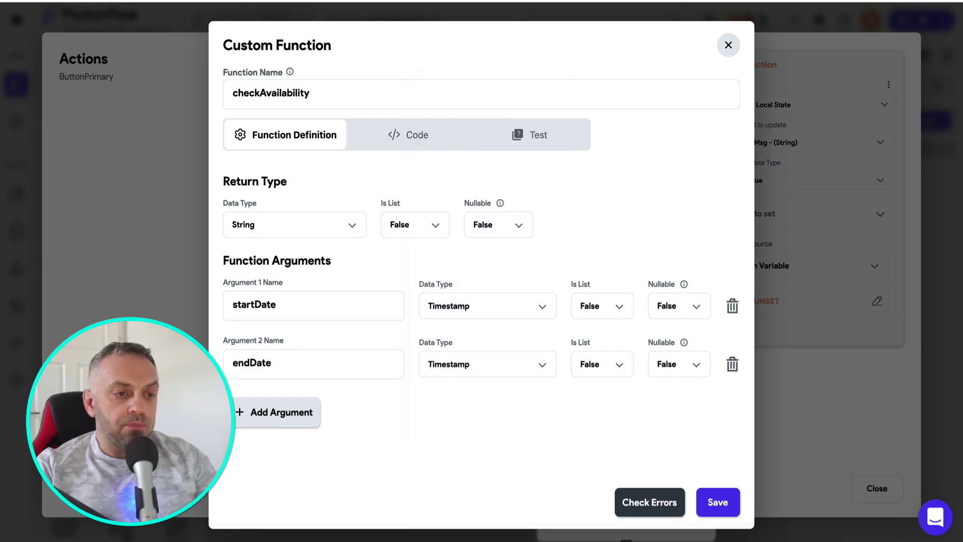
Step: Add a third argument named reservations as a list of Documents of type reservations
{"action": "left_click", "coordinate": [291, 410]}
{"action": "left_click", "coordinate": [301, 423]}
{"action": "type", "text": "reservations"}
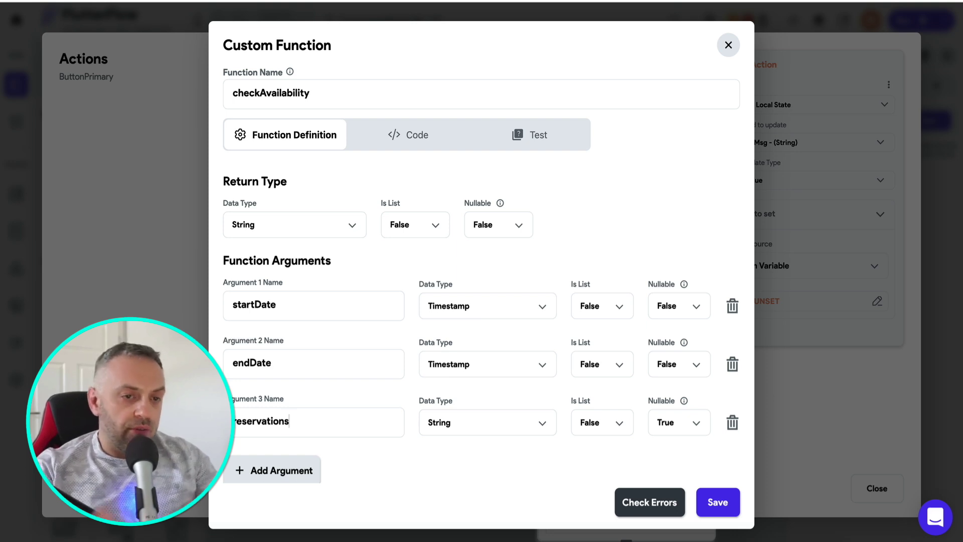
{"action": "left_click", "coordinate": [462, 429]}
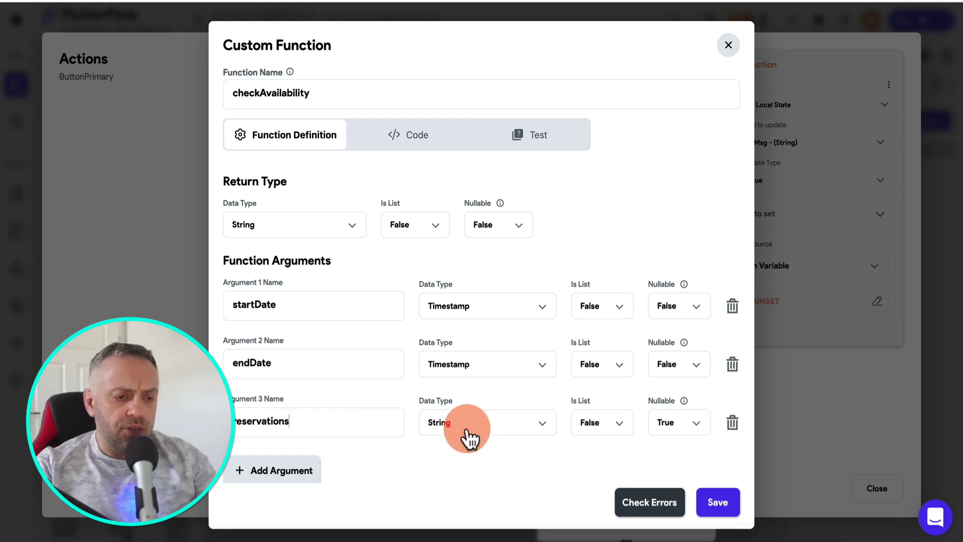
{"action": "left_click", "coordinate": [464, 429]}
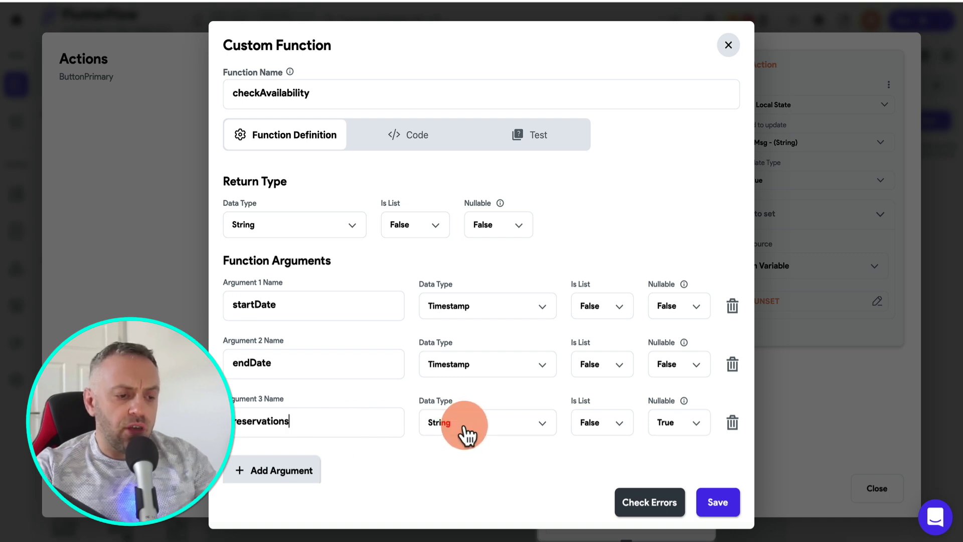
{"action": "left_click", "coordinate": [455, 332]}
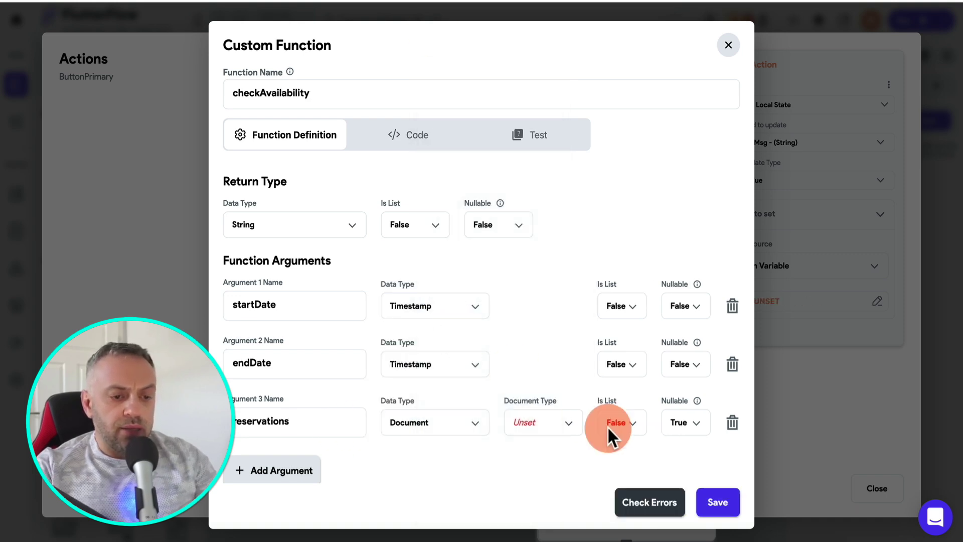
{"action": "left_click", "coordinate": [573, 424]}
{"action": "left_click", "coordinate": [551, 476]}
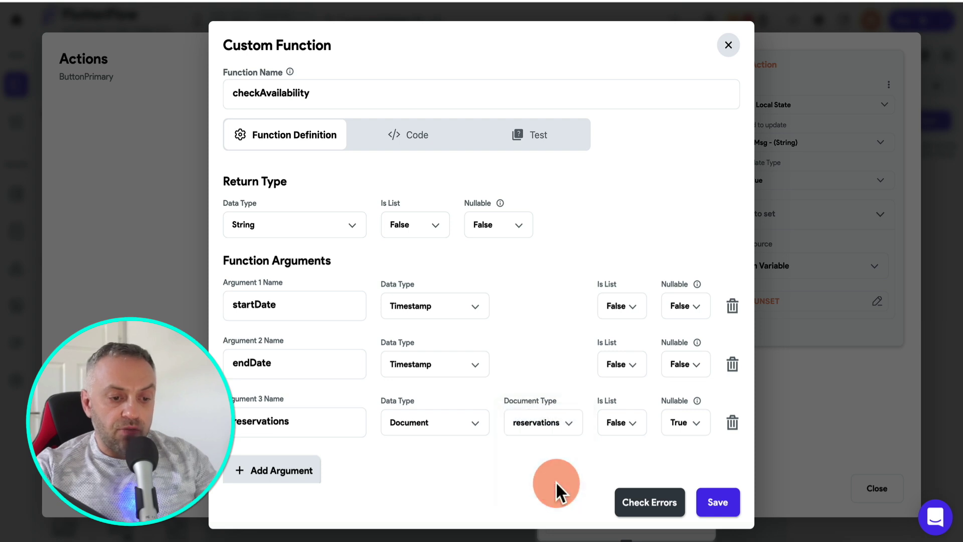
{"action": "left_click", "coordinate": [635, 426]}
{"action": "left_click", "coordinate": [637, 396]}
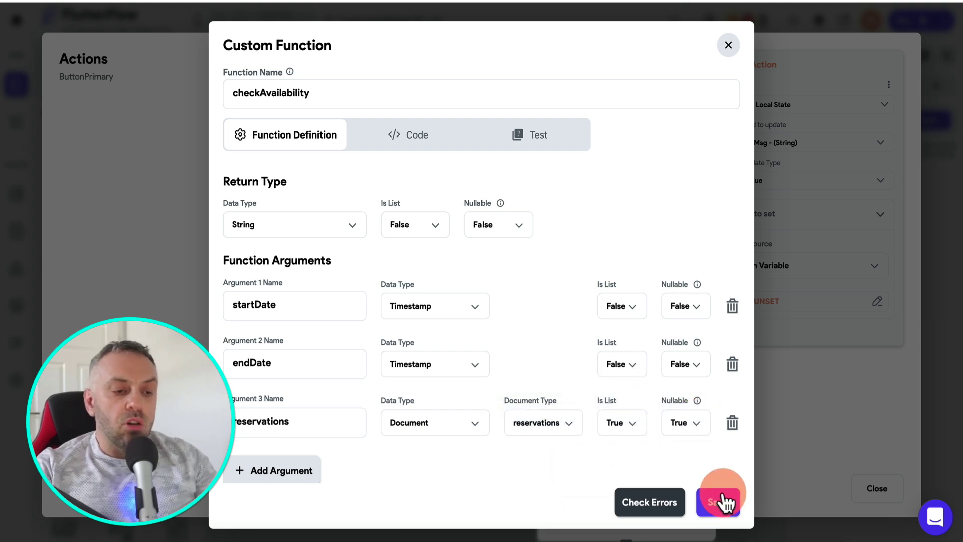
Step: Write the checkAvailability code that loops through the non-null reservations records to check for time slot conflicts
{"action": "left_click", "coordinate": [417, 146]}
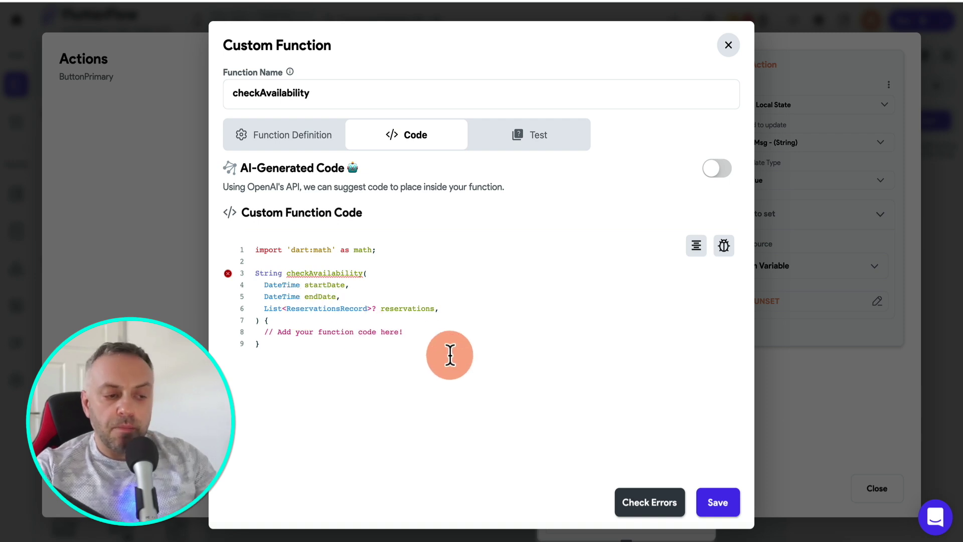
{"action": "type", "text": "// check if there are no time slot conflicts   if (reservations != null) {     for (ReservationsRecord res in reservations) {       if (res.startDate!.isBefore(endDate) && res.endDate!.isAfter(startDate)) {         return \"NOT AVAILABLE\";       }     }   }    return \"BOOK\";"}
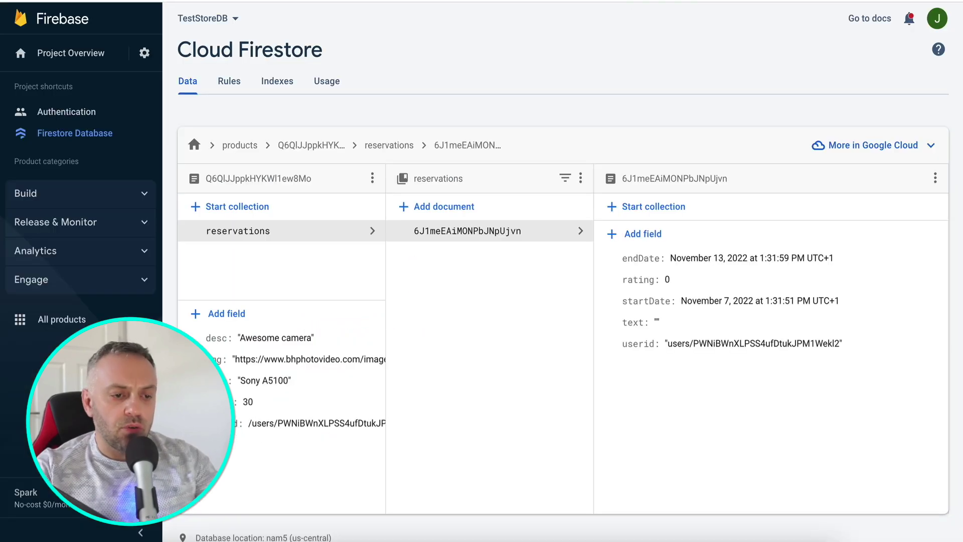
Step: In Firebase's Cloud Firestore, compare the Sony A5100 and Sony A6300 product documents for a reservations subcollection
{"action": "left_click", "coordinate": [309, 146]}
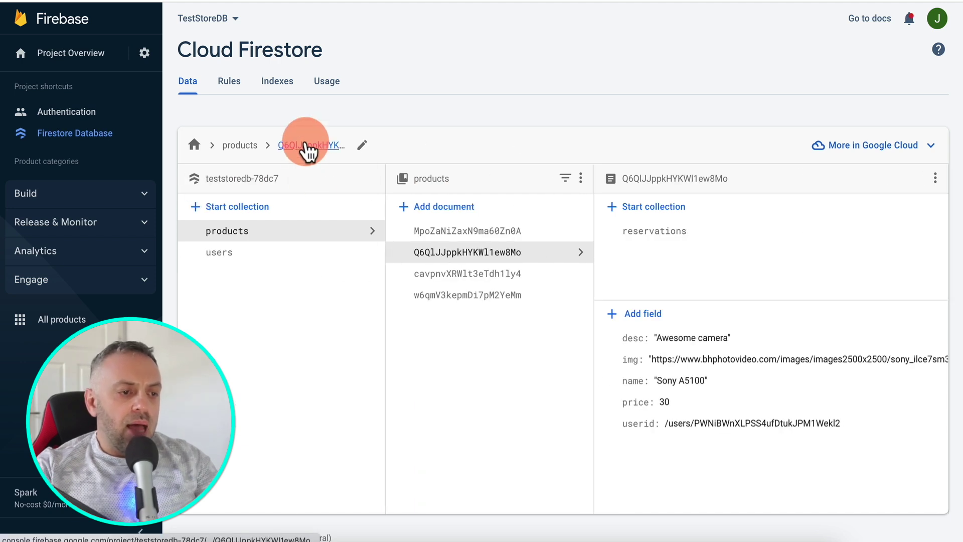
{"action": "left_click", "coordinate": [486, 277]}
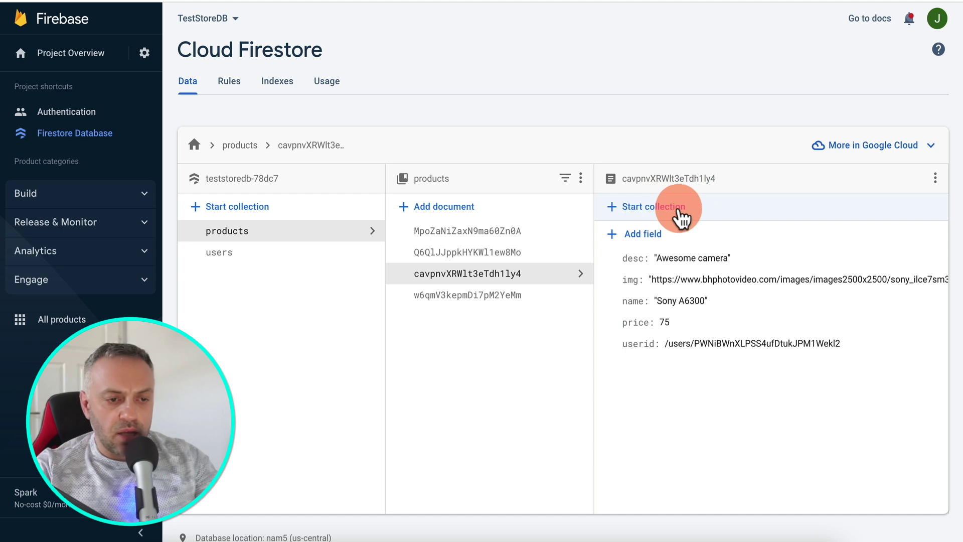
Step: Check the Sony A7S3 and Nikon D50 product documents for a reservations subcollection
{"action": "left_click", "coordinate": [522, 297]}
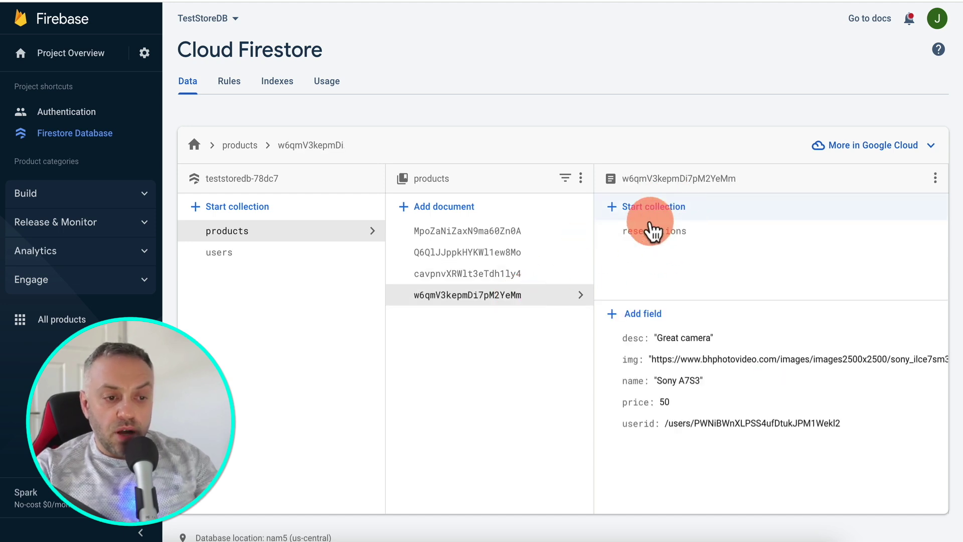
{"action": "left_click", "coordinate": [535, 236]}
{"action": "left_click", "coordinate": [536, 271]}
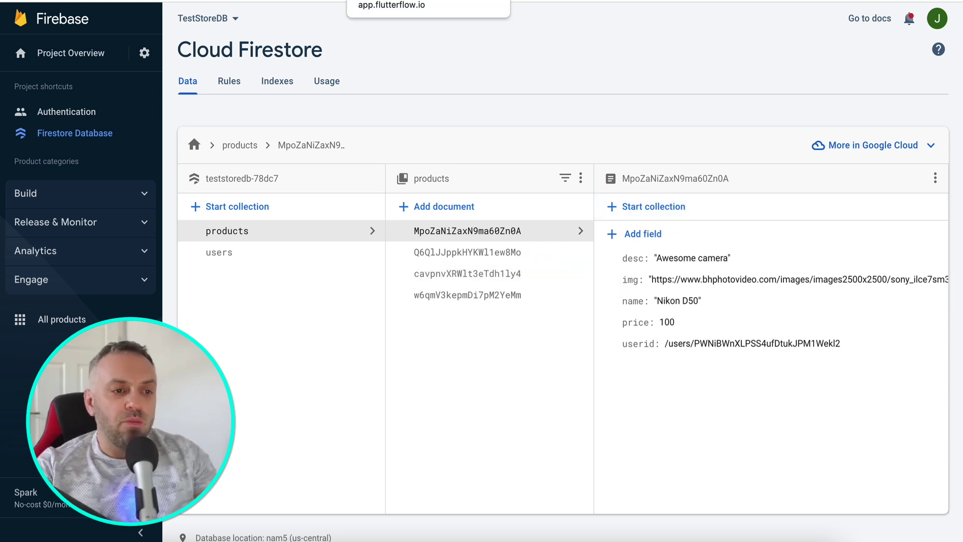
Step: Switch back to FlutterFlow, review the date overlap condition in the code, and save the checkAvailability function
{"action": "left_click", "coordinate": [401, 1]}
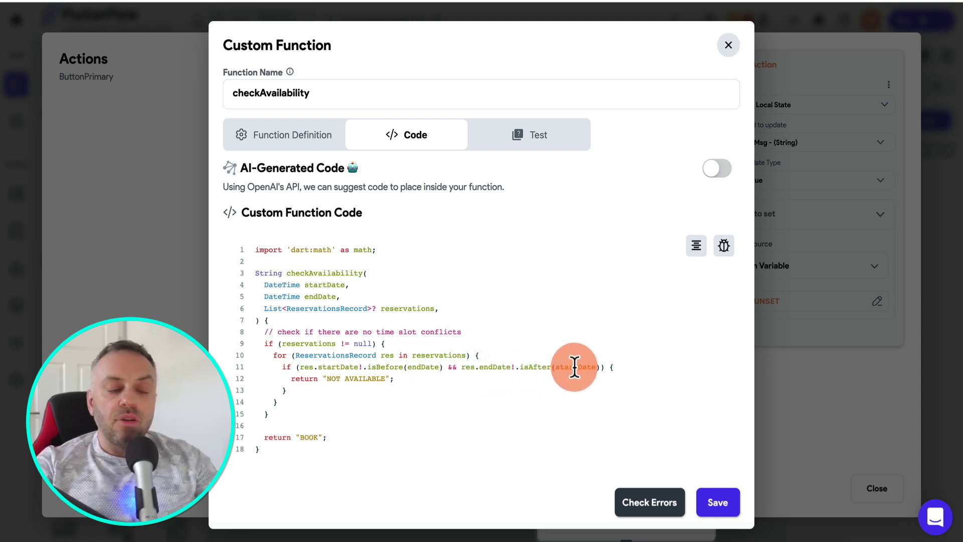
{"action": "left_click_drag", "start_coordinate": [628, 366], "coordinate": [297, 370]}
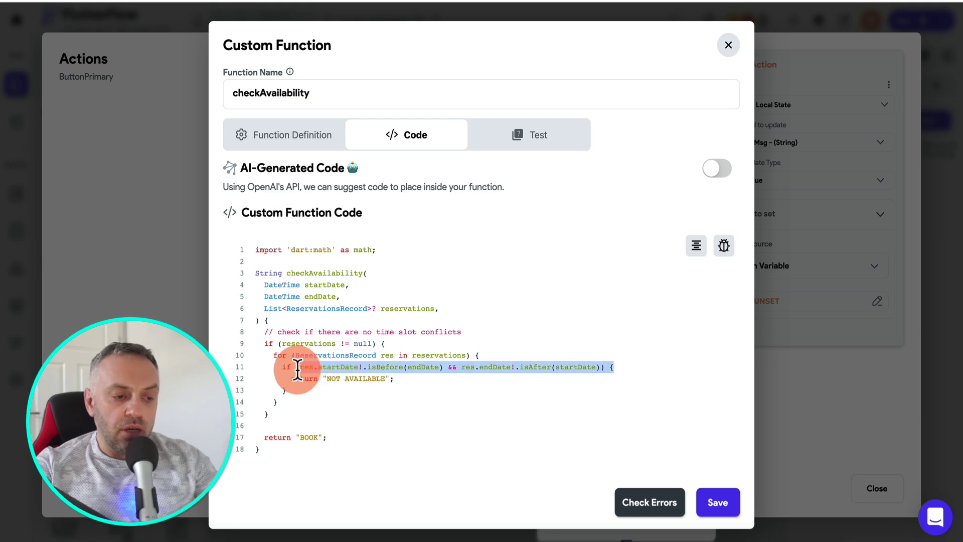
{"action": "left_click", "coordinate": [298, 371]}
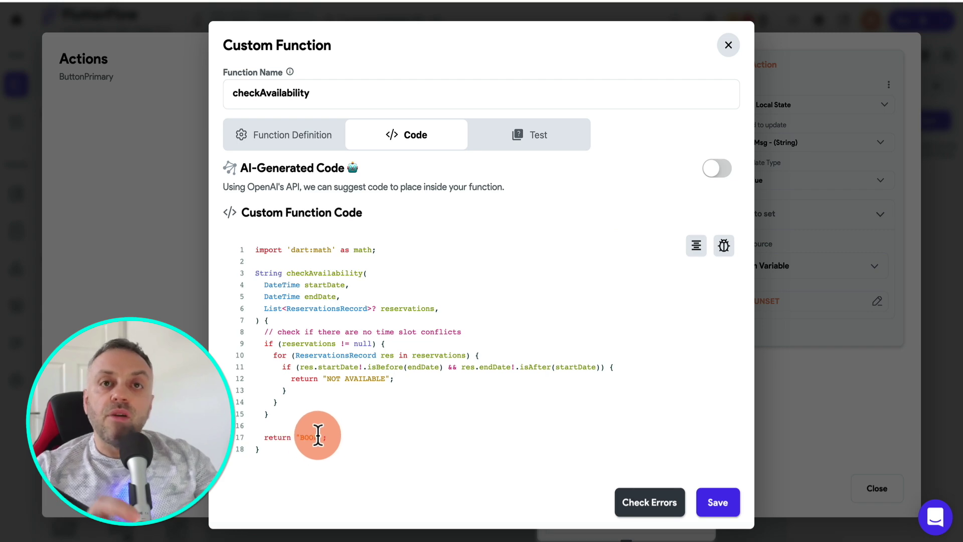
{"action": "left_click", "coordinate": [727, 503]}
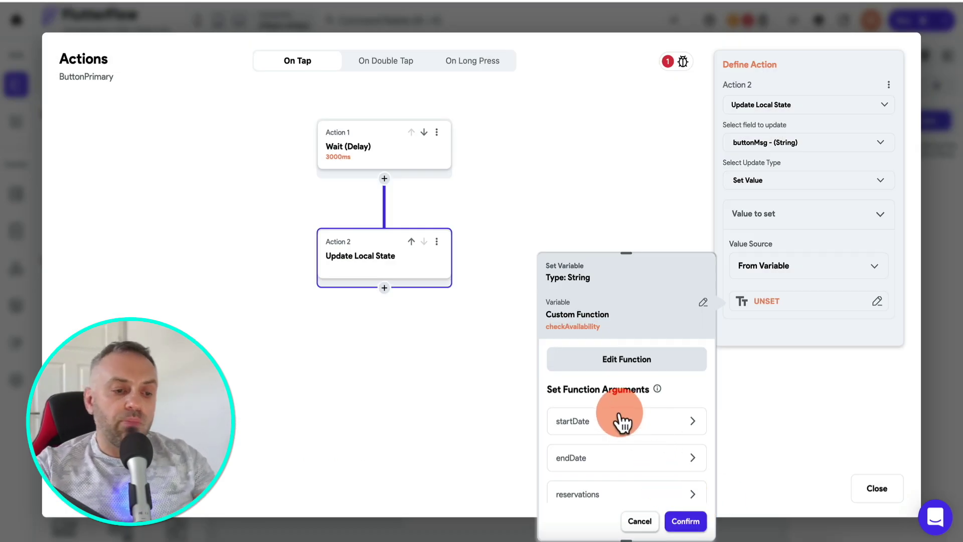
{"action": "scroll", "coordinate": [622, 422], "scroll_direction": "down", "scroll_amount": 1}
{"action": "left_click", "coordinate": [609, 367]}
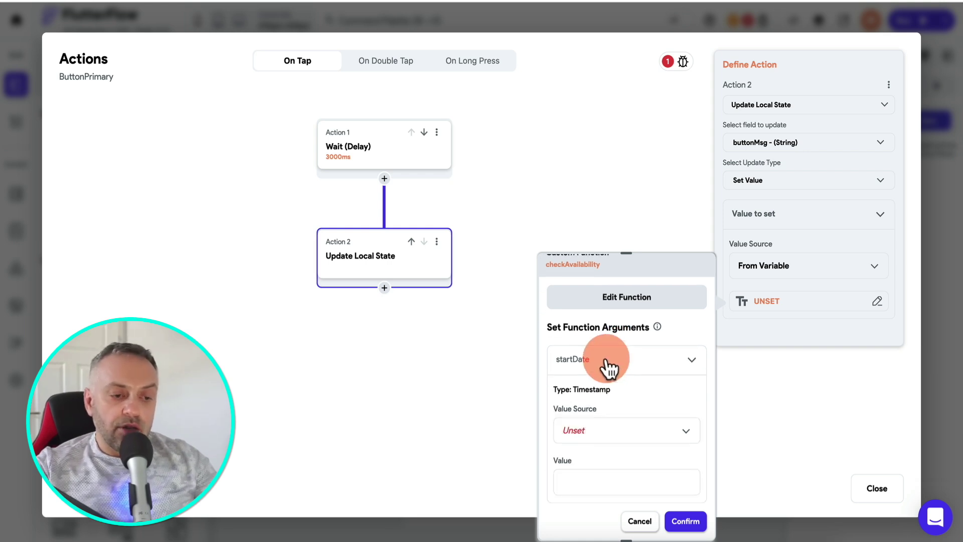
{"action": "left_click", "coordinate": [597, 440]}
{"action": "left_click", "coordinate": [613, 441]}
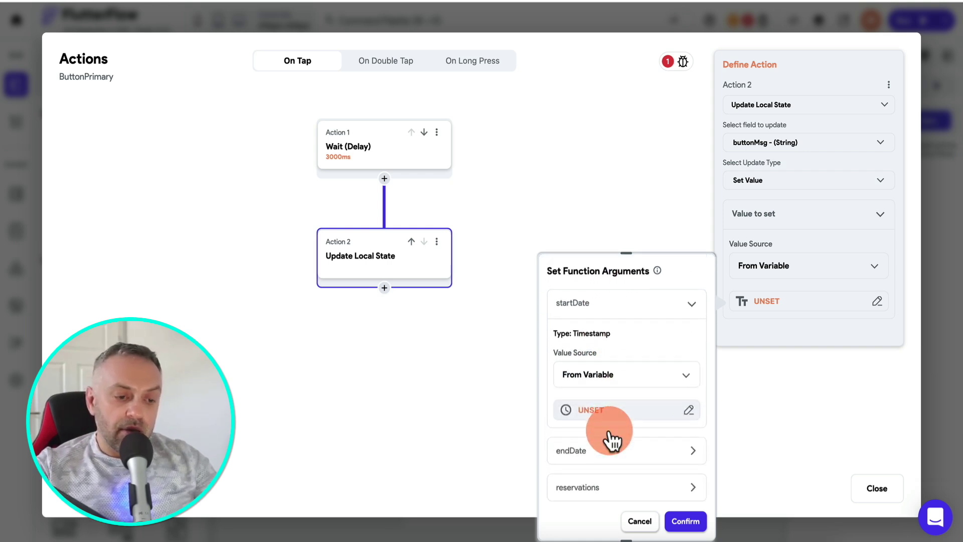
{"action": "left_click", "coordinate": [610, 386]}
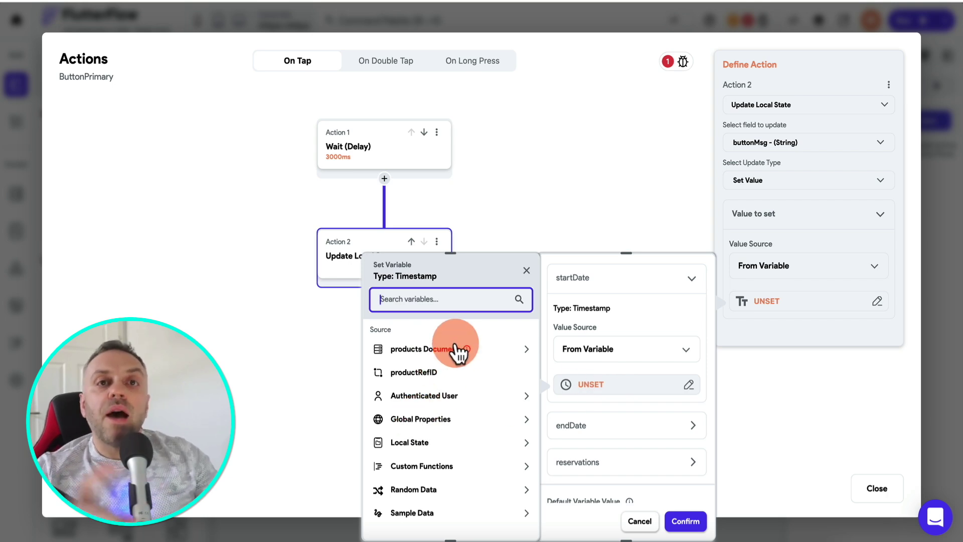
{"action": "left_click", "coordinate": [642, 522]}
{"action": "left_click", "coordinate": [873, 497]}
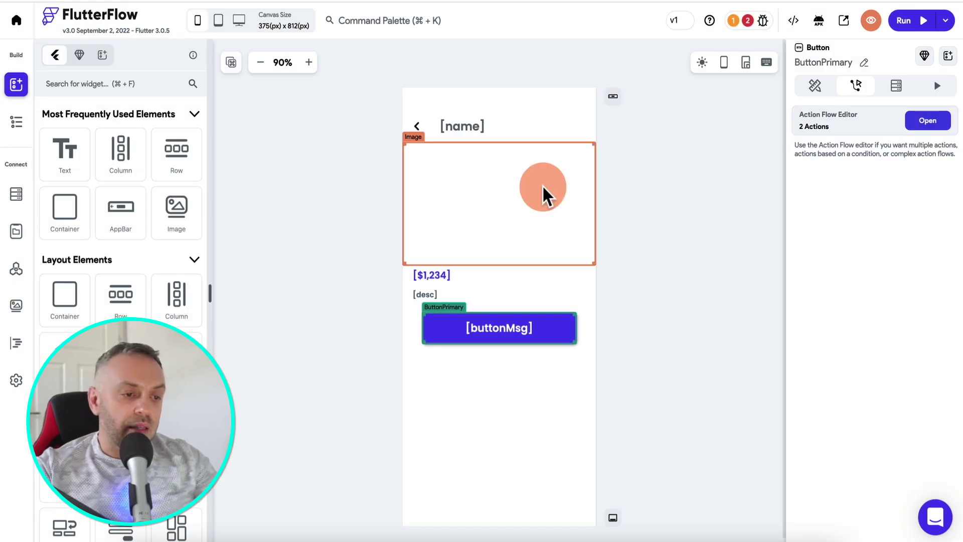
Step: Open the parameter definitions for the Navigate To Product Detail action on the Homepage's first product card
{"action": "left_click", "coordinate": [20, 124]}
{"action": "left_click", "coordinate": [111, 133]}
{"action": "left_click", "coordinate": [457, 221]}
{"action": "left_click", "coordinate": [542, 219]}
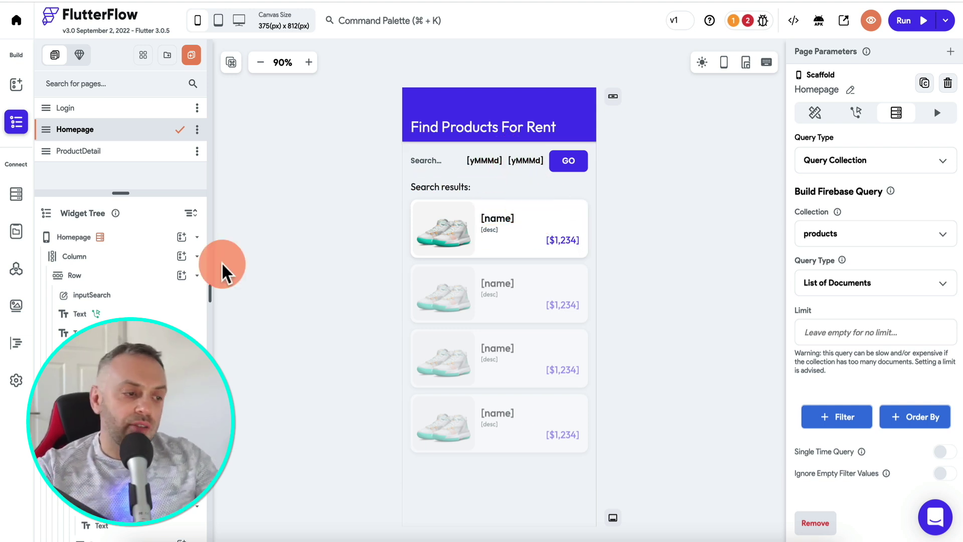
{"action": "left_click", "coordinate": [562, 241]}
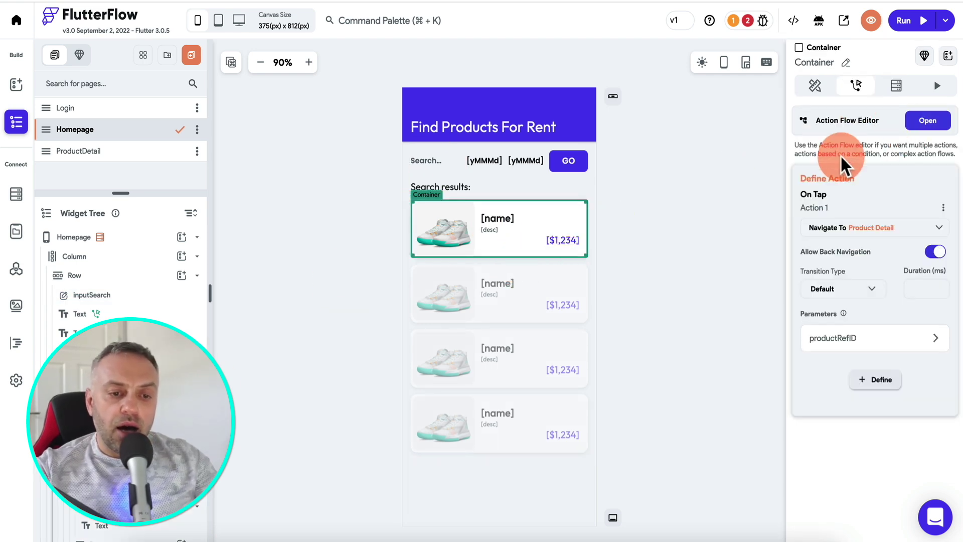
{"action": "left_click", "coordinate": [875, 380]}
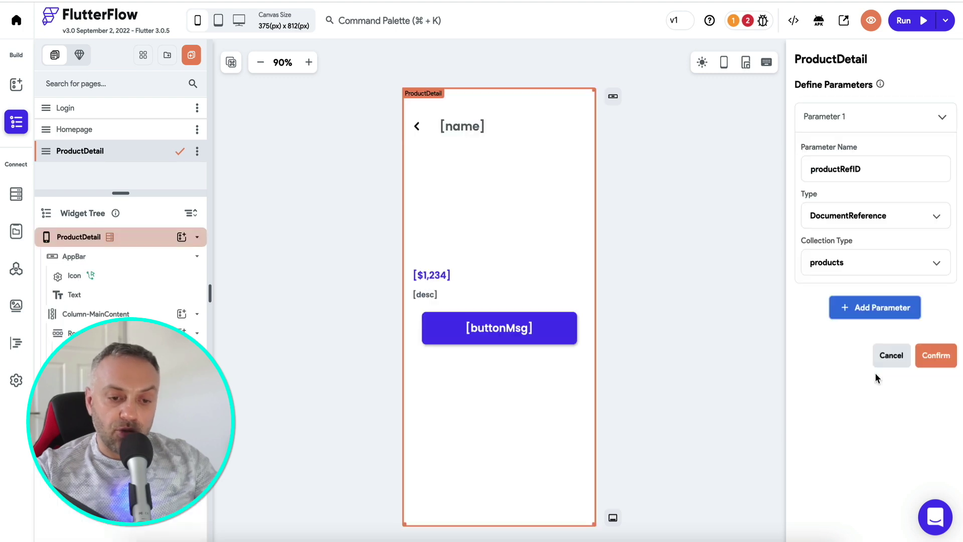
Step: Add a second ProductDetail page parameter named startDate of type Timestamp
{"action": "left_click", "coordinate": [872, 232]}
{"action": "left_click", "coordinate": [857, 135]}
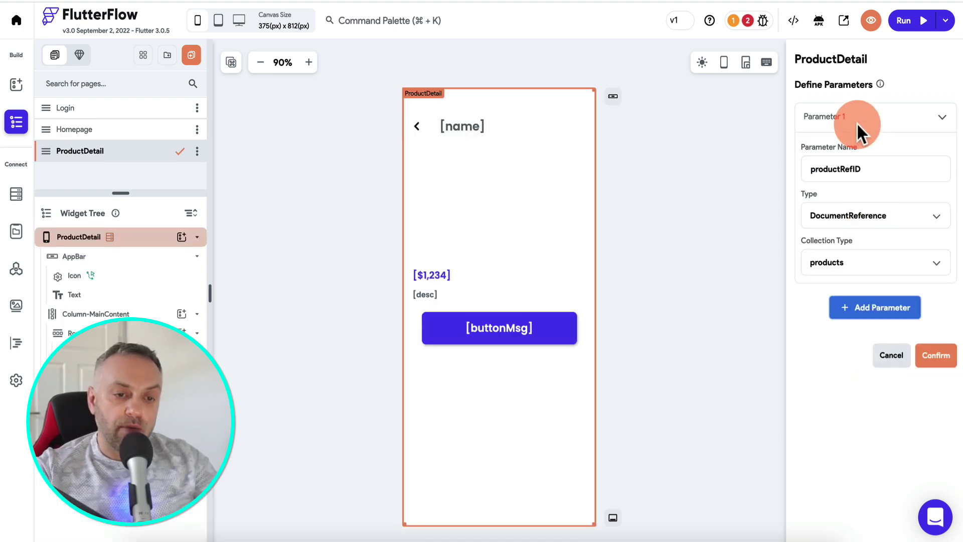
{"action": "left_click", "coordinate": [888, 305]}
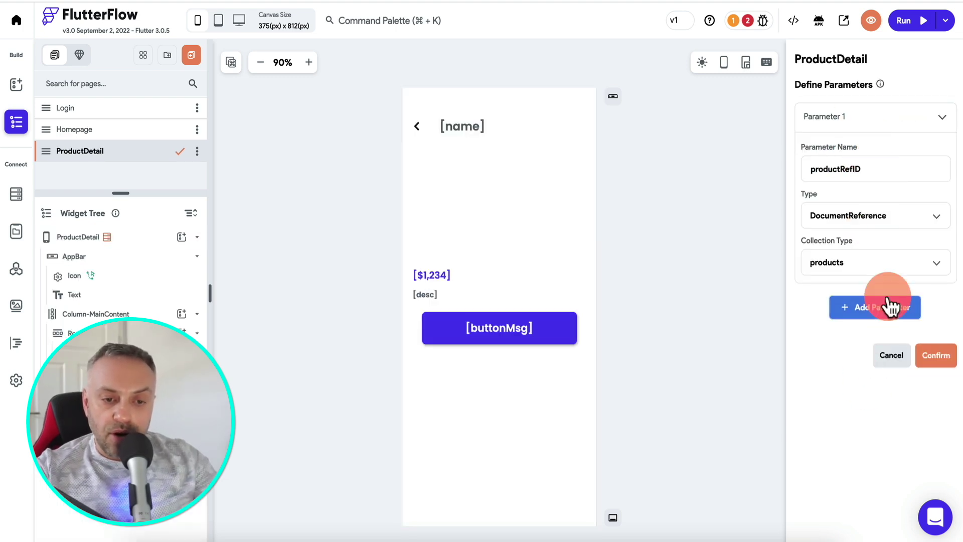
{"action": "left_click", "coordinate": [852, 357]}
{"action": "type", "text": "startDate"}
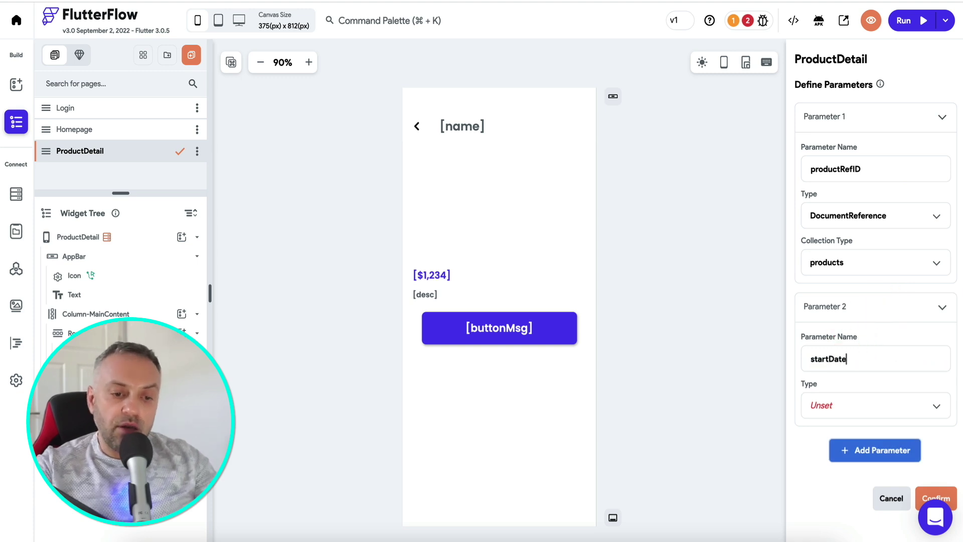
{"action": "left_click", "coordinate": [858, 406]}
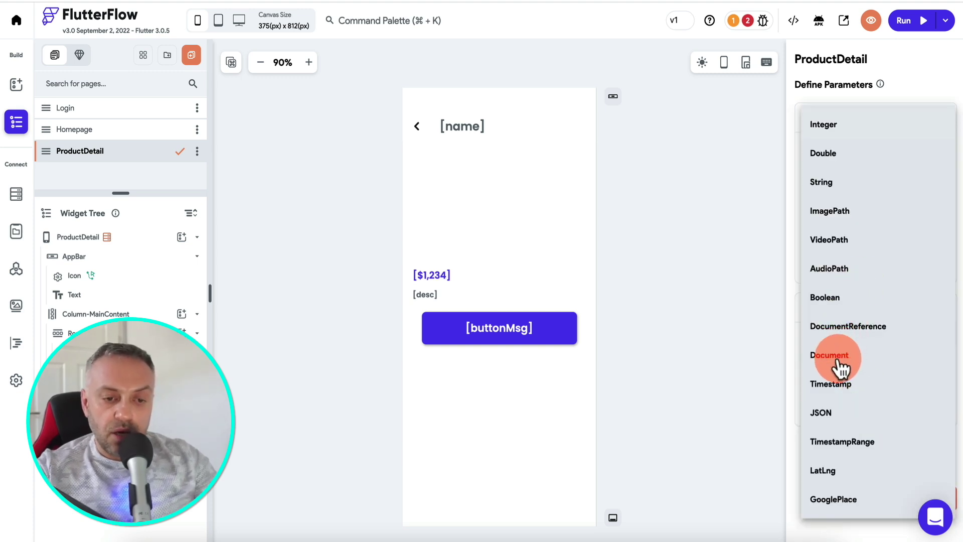
{"action": "left_click", "coordinate": [843, 386]}
Step: Add a third page parameter named endDate of type Timestamp and confirm the parameter definitions
{"action": "left_click", "coordinate": [893, 426]}
{"action": "left_click", "coordinate": [849, 477]}
{"action": "type", "text": "endDate"}
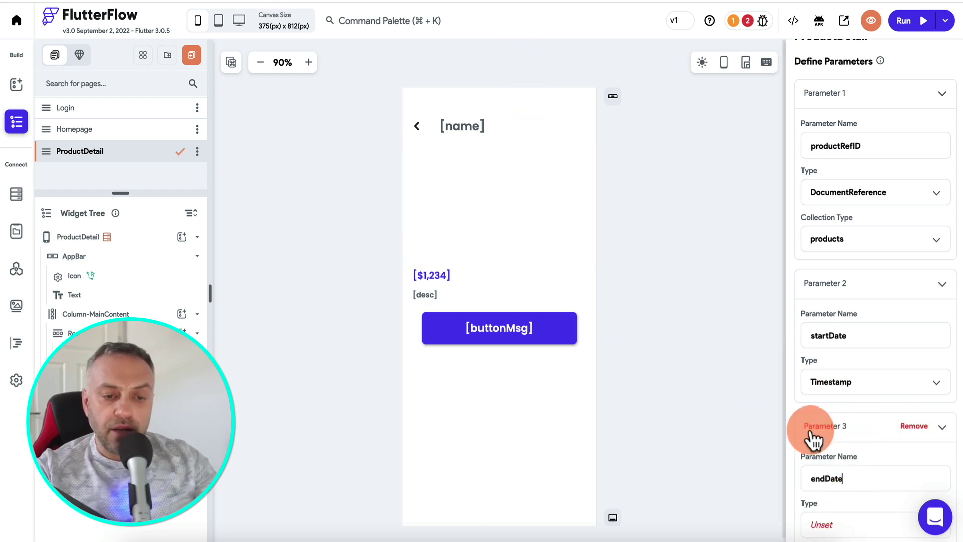
{"action": "scroll", "coordinate": [875, 422], "scroll_direction": "down", "scroll_amount": 3}
{"action": "left_click", "coordinate": [853, 386]}
{"action": "left_click", "coordinate": [848, 384]}
{"action": "left_click", "coordinate": [936, 475]}
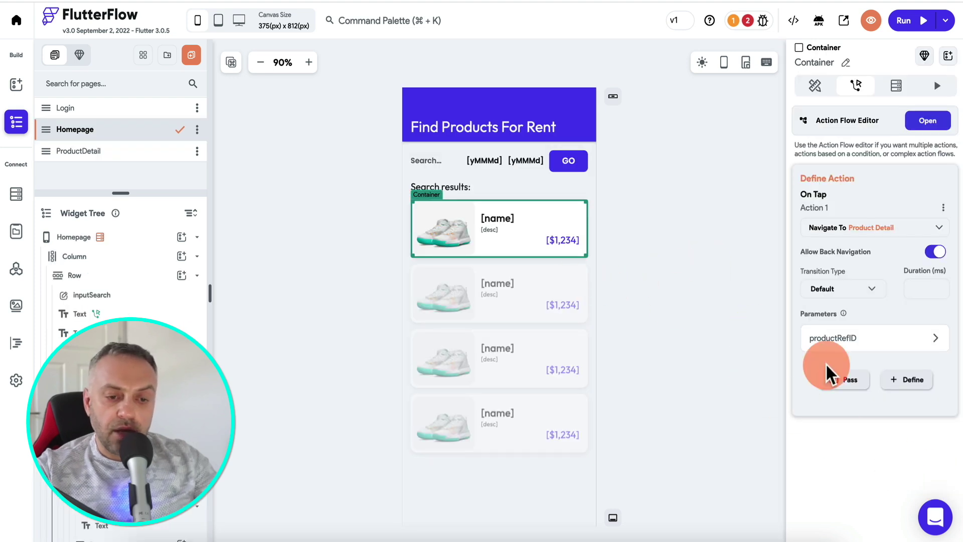
Step: Pass startDate and endDate in the card's navigate action, setting startDate to the Date Picked 1 widget state
{"action": "left_click", "coordinate": [836, 381]}
{"action": "left_click", "coordinate": [839, 429]}
{"action": "left_click", "coordinate": [845, 387]}
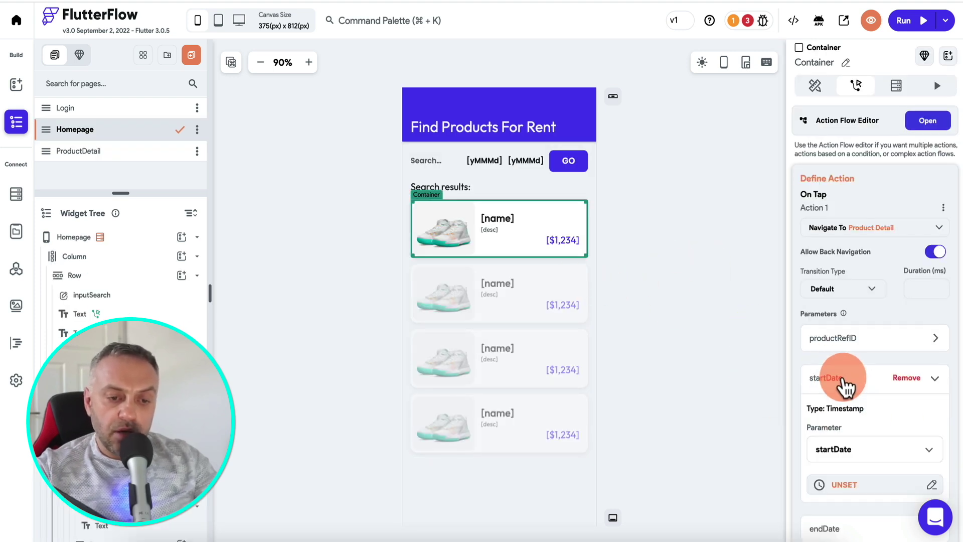
{"action": "scroll", "coordinate": [873, 398], "scroll_direction": "down", "scroll_amount": 2}
{"action": "left_click", "coordinate": [861, 415]}
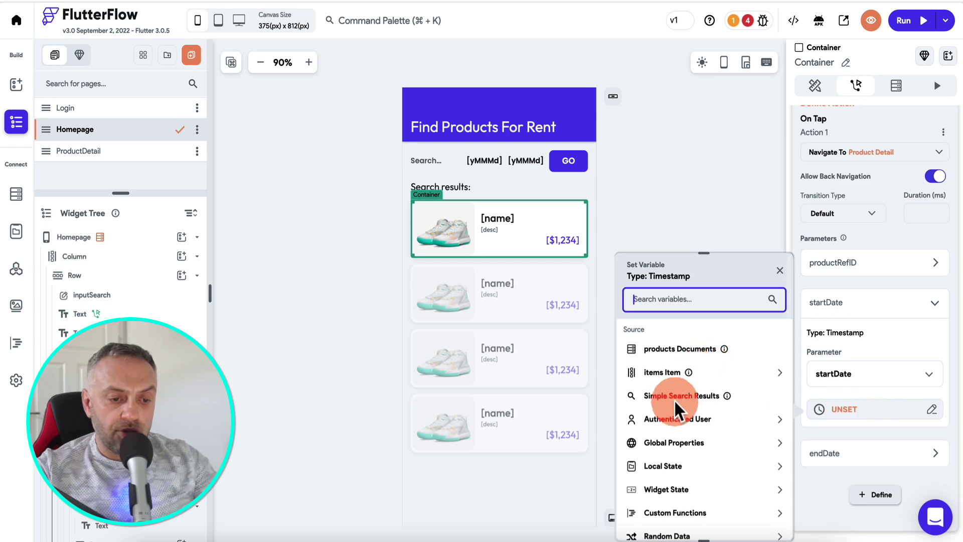
{"action": "left_click", "coordinate": [672, 490]}
{"action": "scroll", "coordinate": [675, 491], "scroll_direction": "down", "scroll_amount": 3}
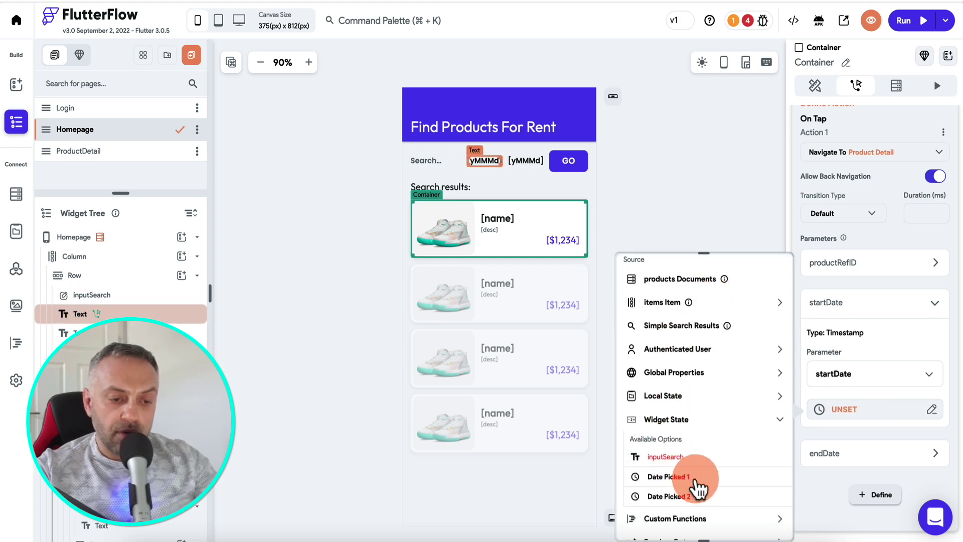
{"action": "left_click", "coordinate": [699, 480]}
Step: Set the passed endDate parameter to the Date Picked 2 widget state
{"action": "left_click", "coordinate": [861, 467]}
{"action": "scroll", "coordinate": [860, 417], "scroll_direction": "down", "scroll_amount": 2}
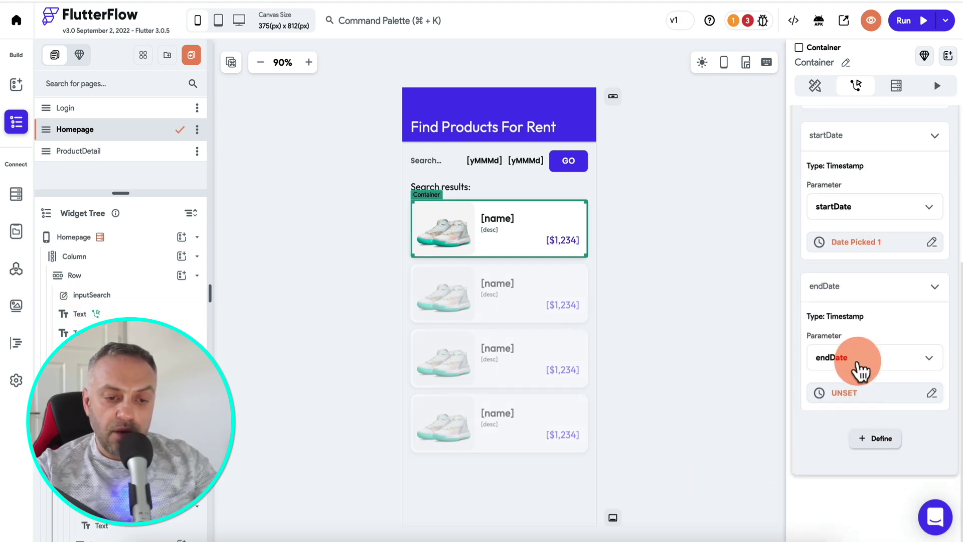
{"action": "left_click", "coordinate": [861, 392]}
{"action": "left_click", "coordinate": [672, 490]}
{"action": "scroll", "coordinate": [672, 495], "scroll_direction": "down", "scroll_amount": 3}
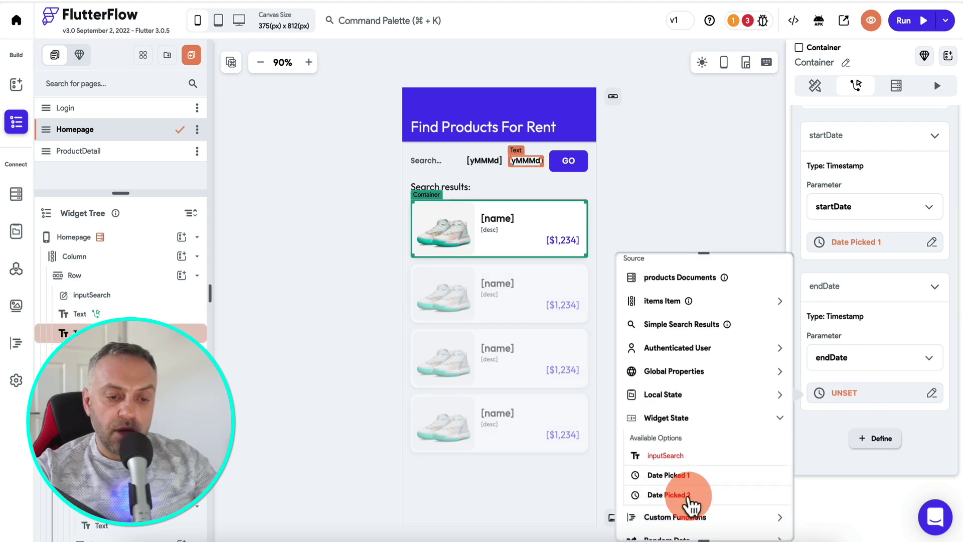
{"action": "left_click", "coordinate": [687, 497]}
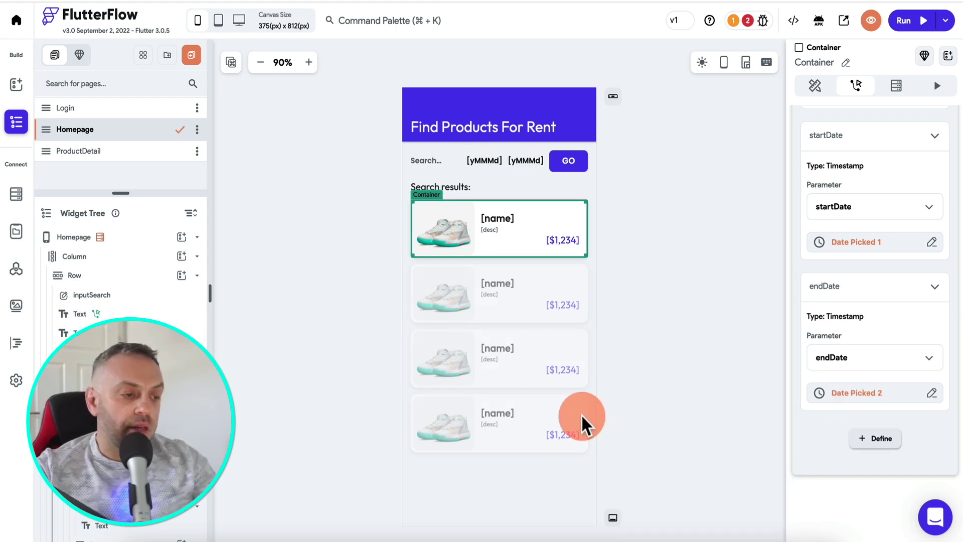
Step: Check the ProductDetail page's parameters and start a Query Collection backend query on reservations for ButtonPrimary
{"action": "left_click", "coordinate": [122, 153]}
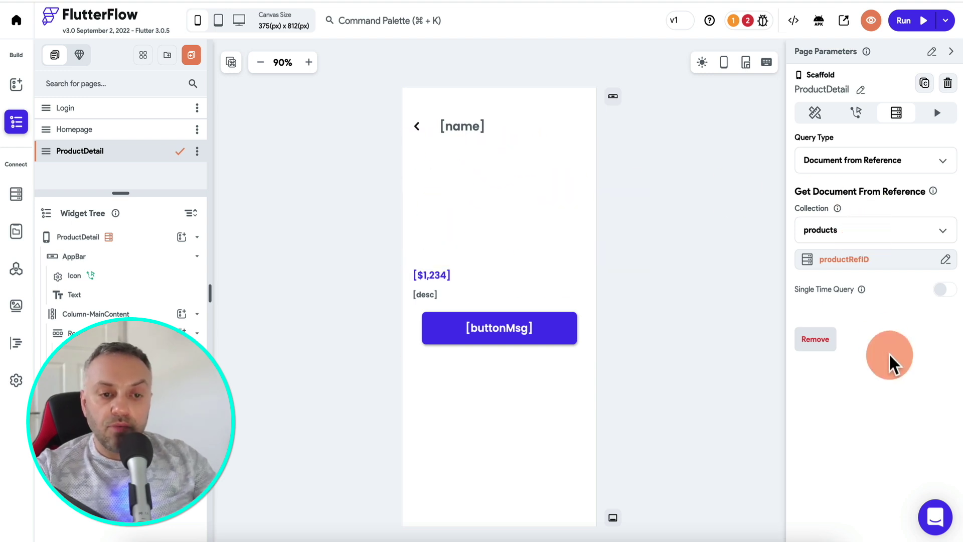
{"action": "left_click", "coordinate": [950, 52]}
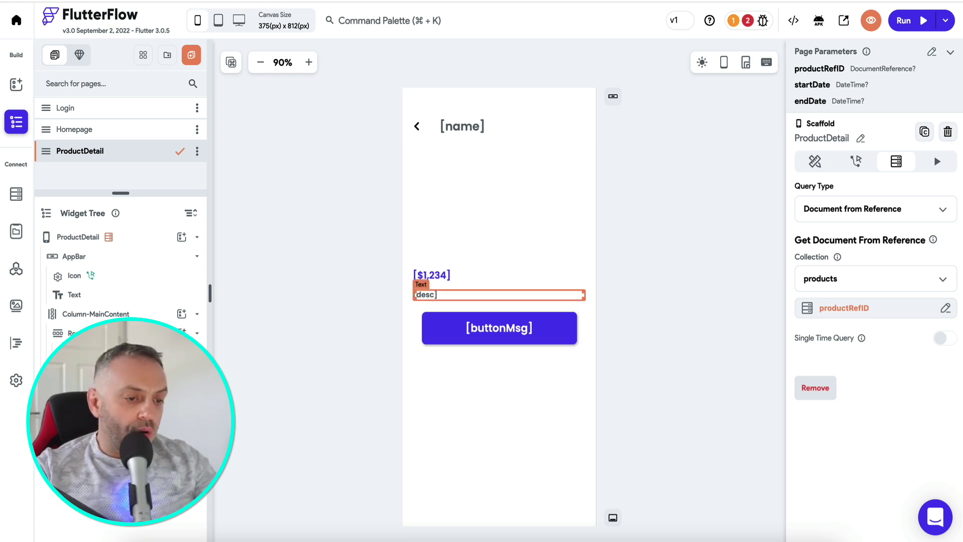
{"action": "left_click", "coordinate": [499, 328]}
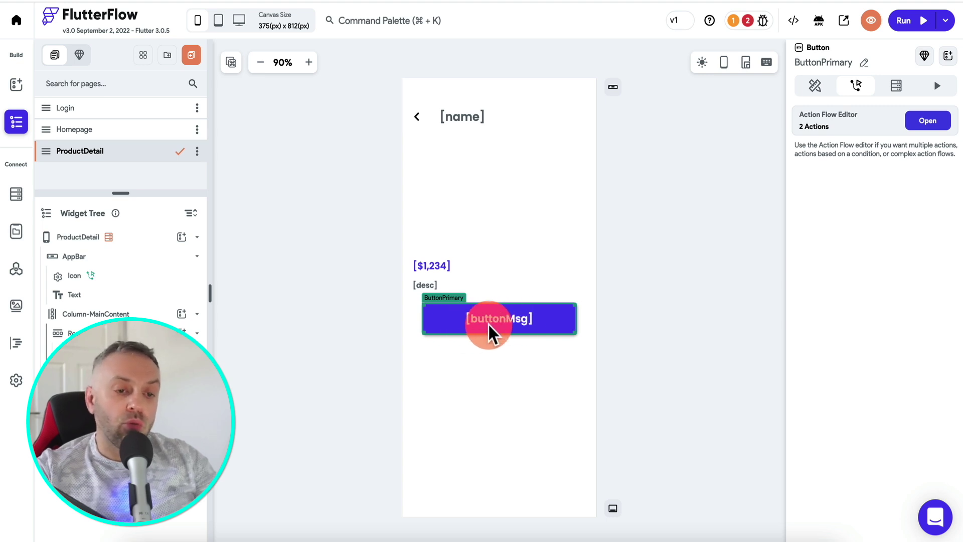
{"action": "left_click", "coordinate": [896, 86]}
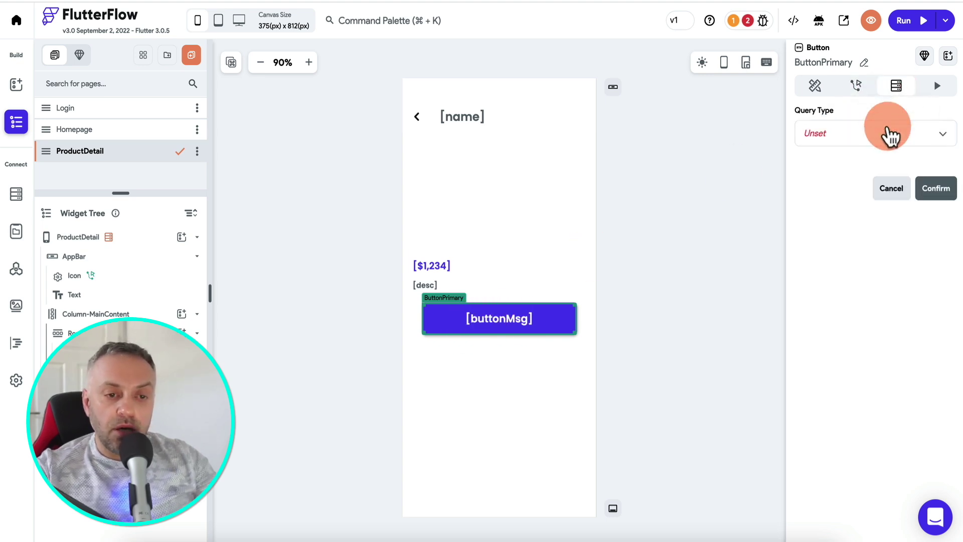
{"action": "left_click", "coordinate": [889, 135]}
{"action": "left_click", "coordinate": [859, 143]}
{"action": "left_click", "coordinate": [857, 211]}
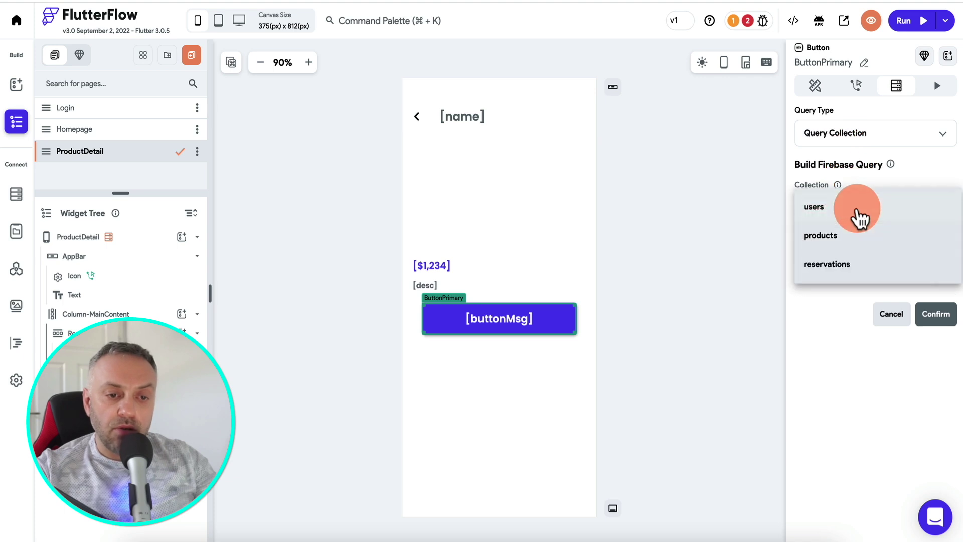
{"action": "left_click", "coordinate": [853, 264]}
Step: Set the query's products reference from a variable to the productRefID page parameter
{"action": "left_click", "coordinate": [883, 301]}
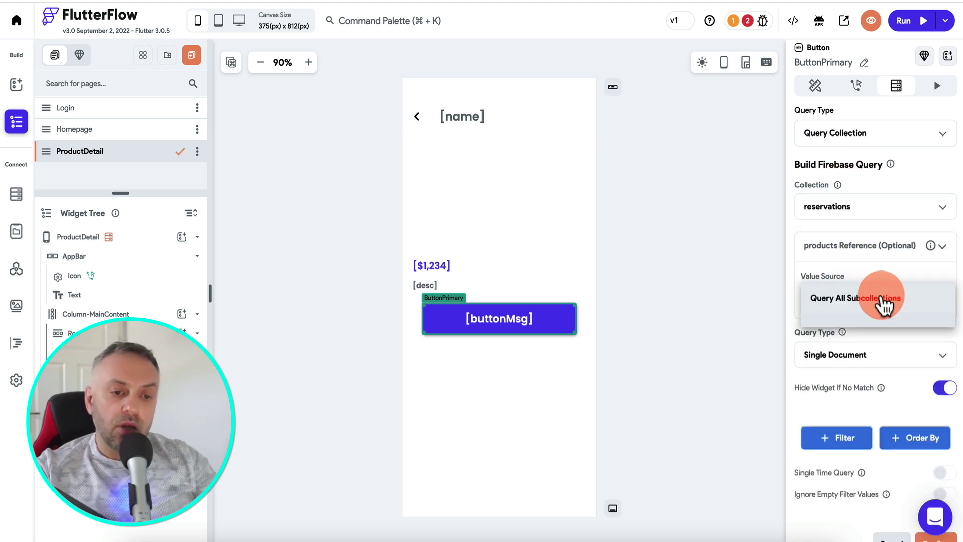
{"action": "left_click", "coordinate": [861, 328]}
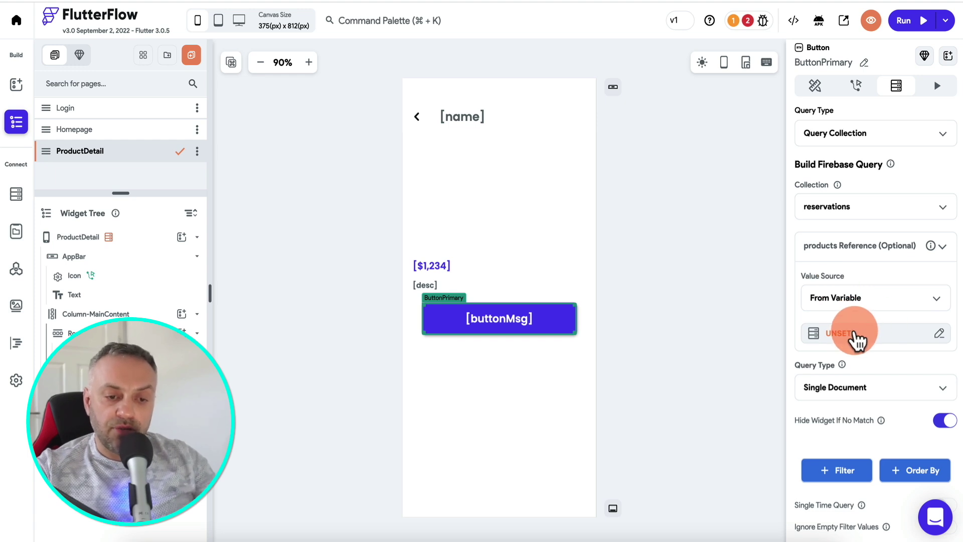
{"action": "left_click", "coordinate": [856, 342]}
{"action": "left_click", "coordinate": [663, 374]}
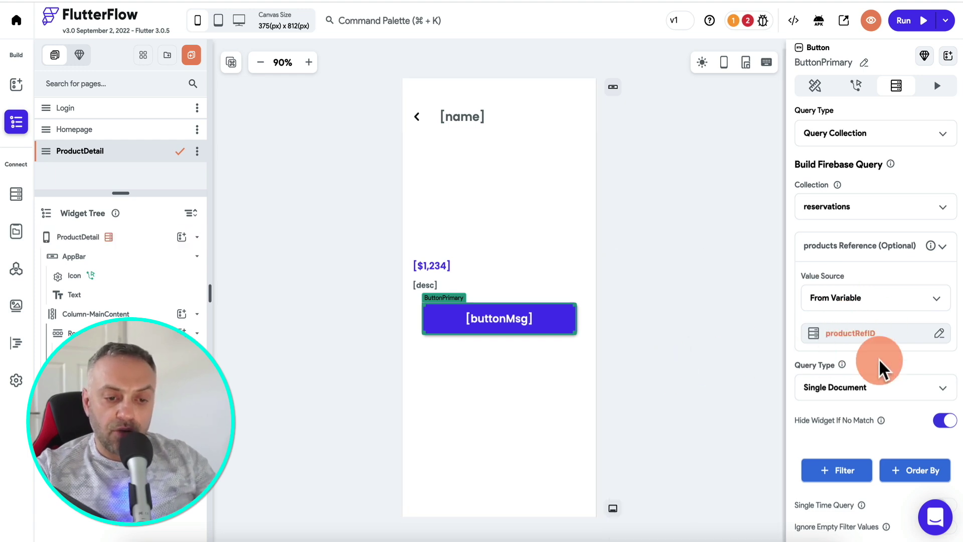
Step: Make the reservations query return a List of Documents and confirm it
{"action": "left_click", "coordinate": [879, 396]}
{"action": "left_click", "coordinate": [862, 366]}
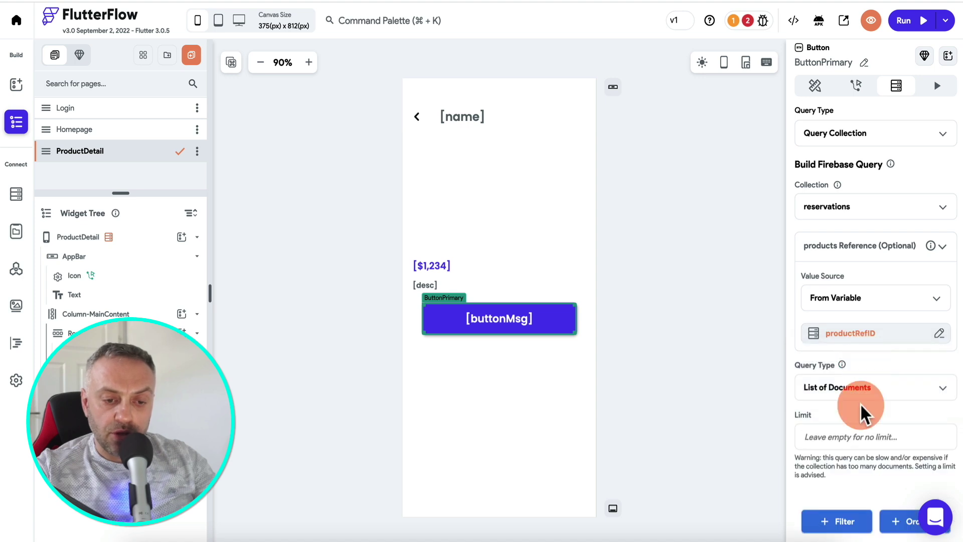
{"action": "scroll", "coordinate": [862, 414], "scroll_direction": "down", "scroll_amount": 4}
{"action": "left_click", "coordinate": [936, 422]}
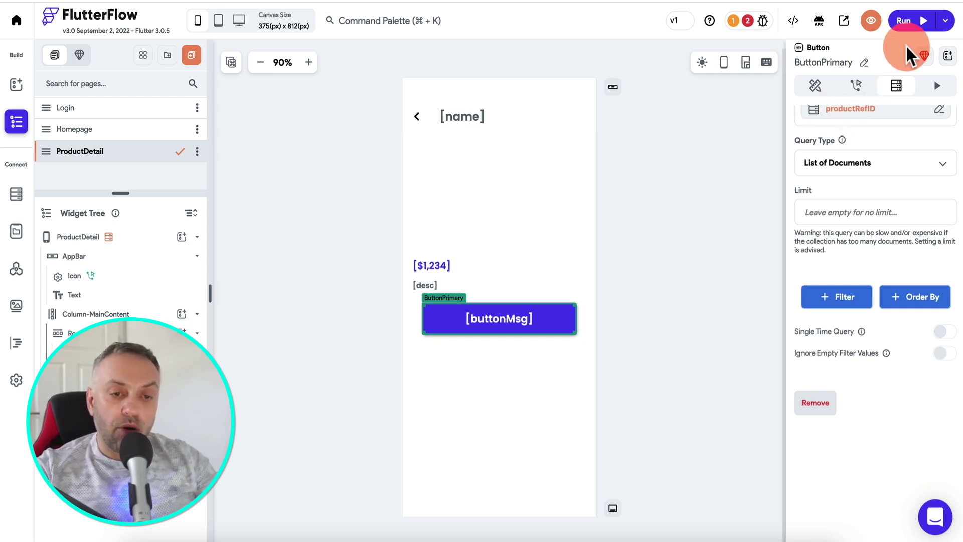
Step: Choose the checkAvailability custom function as the value for updating buttonMsg in ButtonPrimary's On Tap action flow
{"action": "left_click", "coordinate": [857, 85]}
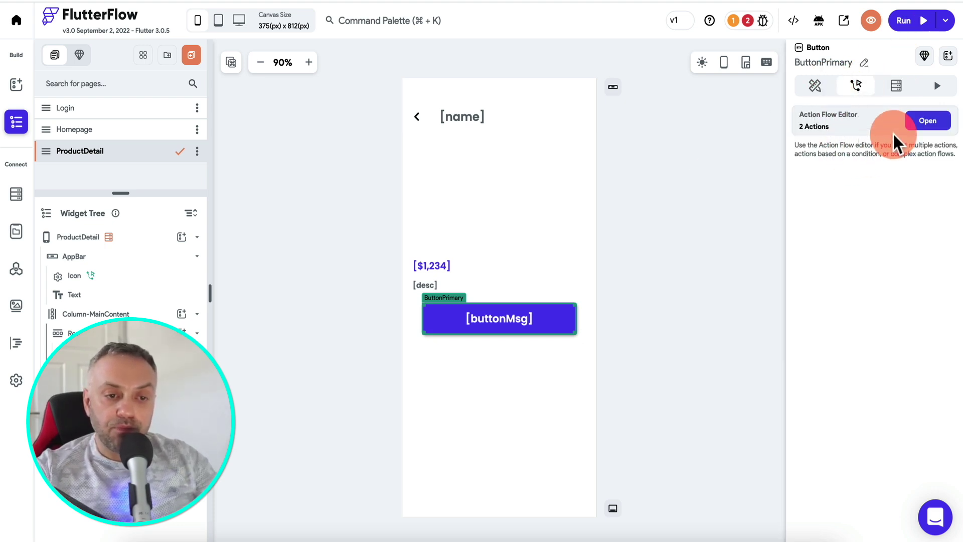
{"action": "left_click", "coordinate": [926, 122]}
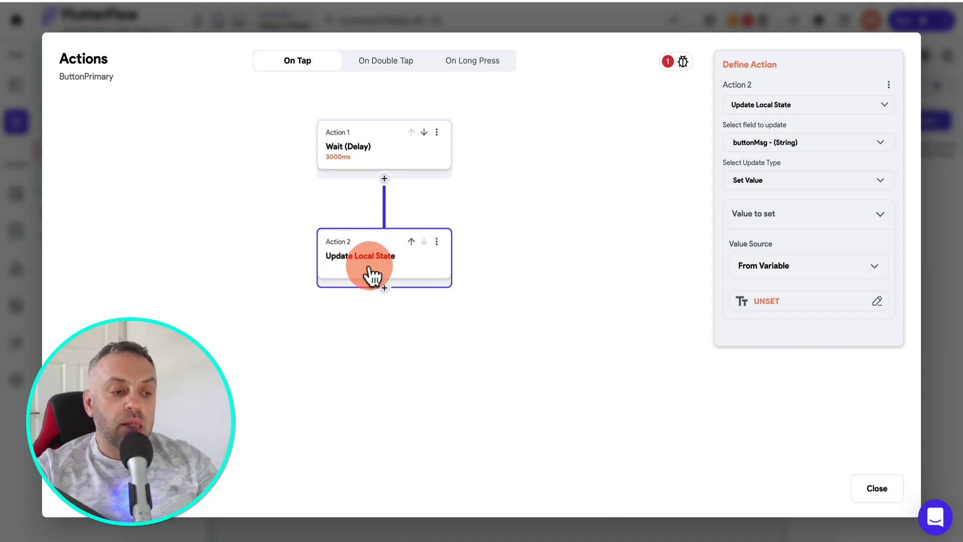
{"action": "left_click", "coordinate": [784, 307]}
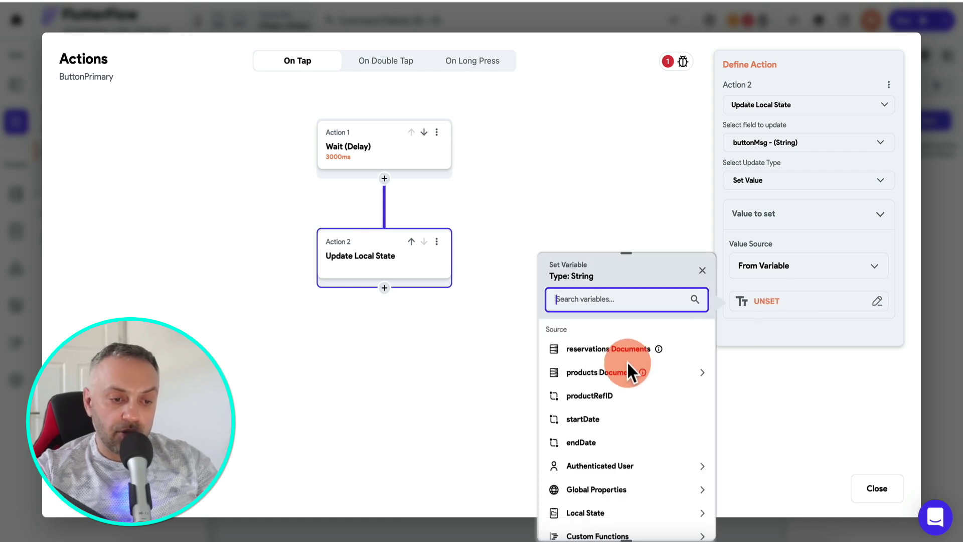
{"action": "scroll", "coordinate": [600, 517], "scroll_direction": "down", "scroll_amount": 2}
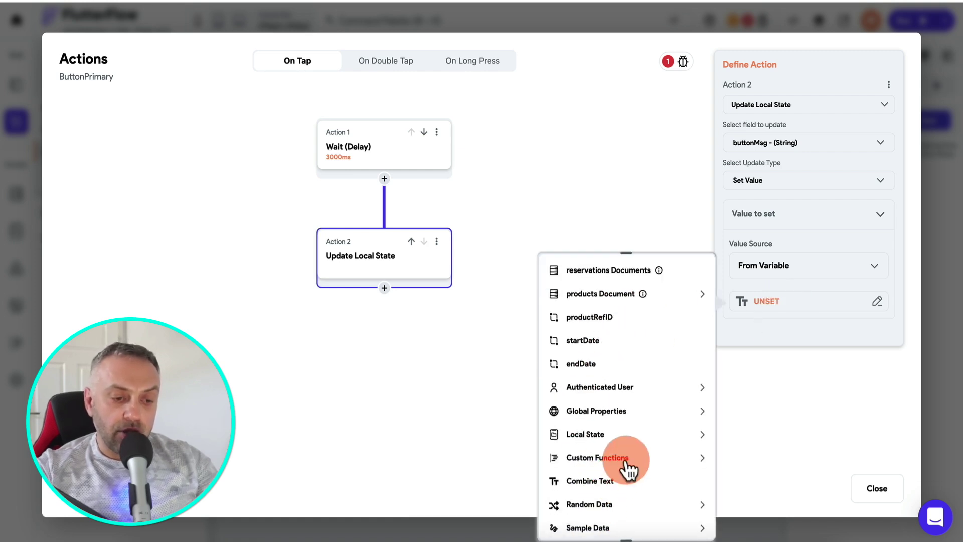
{"action": "left_click", "coordinate": [624, 465]}
{"action": "left_click", "coordinate": [602, 499]}
{"action": "scroll", "coordinate": [612, 391], "scroll_direction": "down", "scroll_amount": 3}
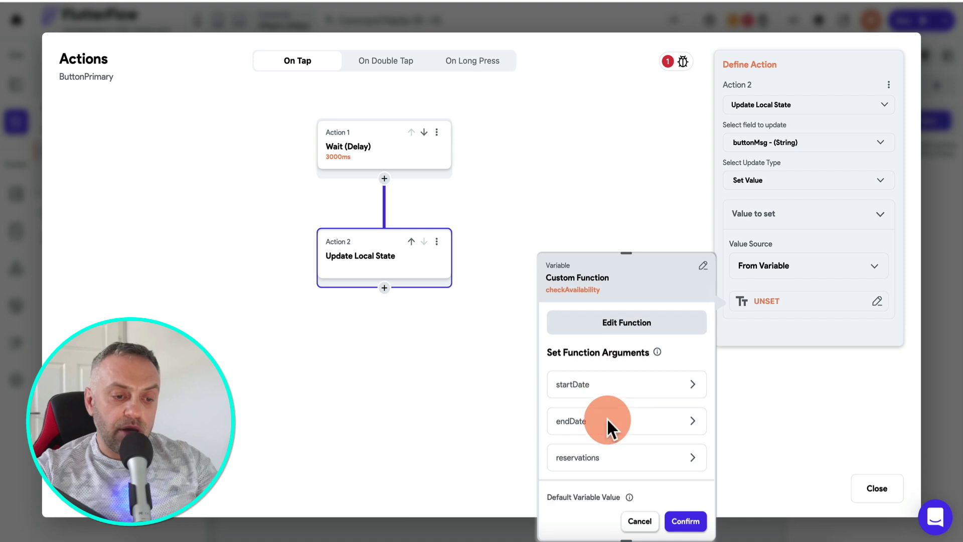
Step: Set the function's startDate argument from a variable to the startDate page parameter
{"action": "left_click", "coordinate": [616, 352]}
{"action": "left_click", "coordinate": [610, 425]}
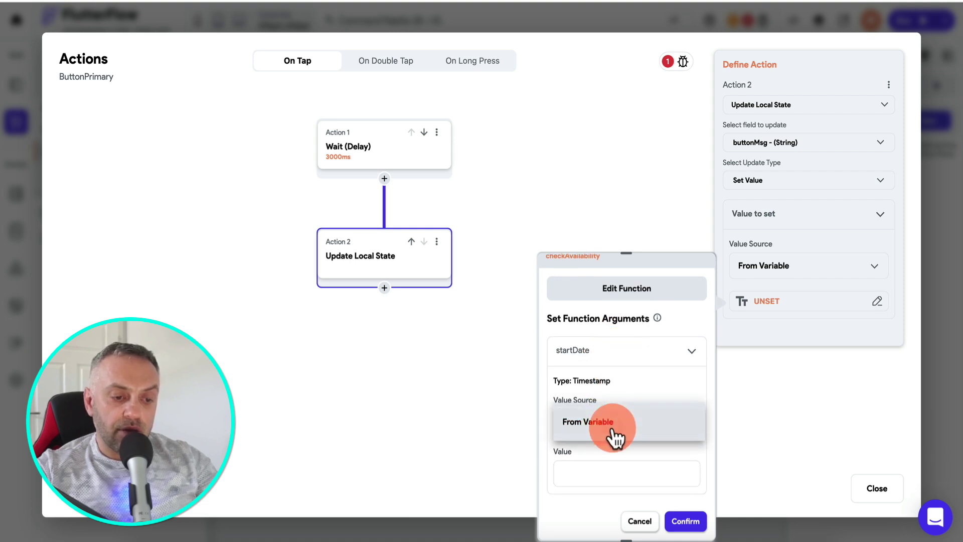
{"action": "left_click", "coordinate": [597, 422]}
{"action": "left_click", "coordinate": [609, 456]}
{"action": "left_click", "coordinate": [407, 420]}
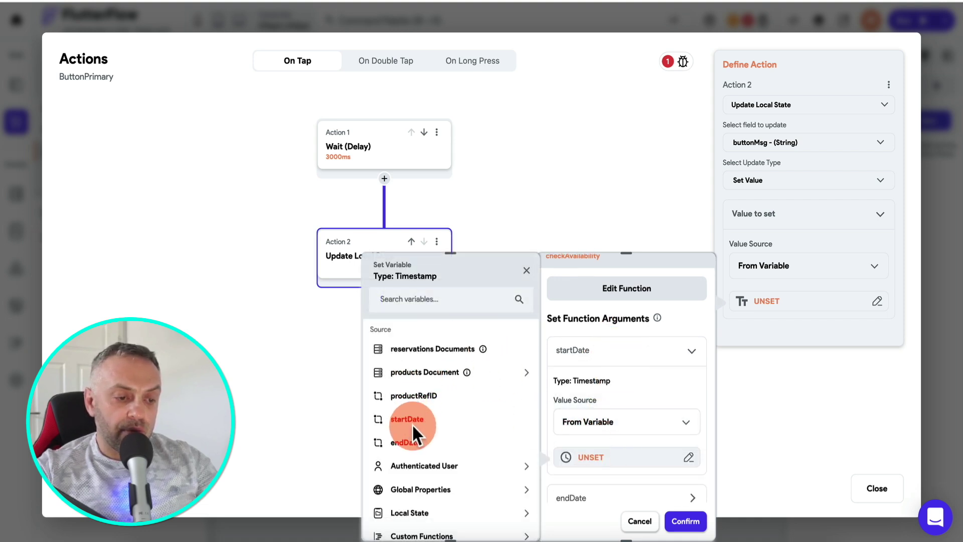
Step: Set the function's endDate argument from a variable to the endDate page parameter
{"action": "scroll", "coordinate": [596, 392], "scroll_direction": "down", "scroll_amount": 2}
{"action": "left_click", "coordinate": [596, 384]}
{"action": "left_click", "coordinate": [597, 459]}
{"action": "left_click", "coordinate": [595, 458]}
{"action": "left_click", "coordinate": [597, 492]}
{"action": "left_click", "coordinate": [407, 442]}
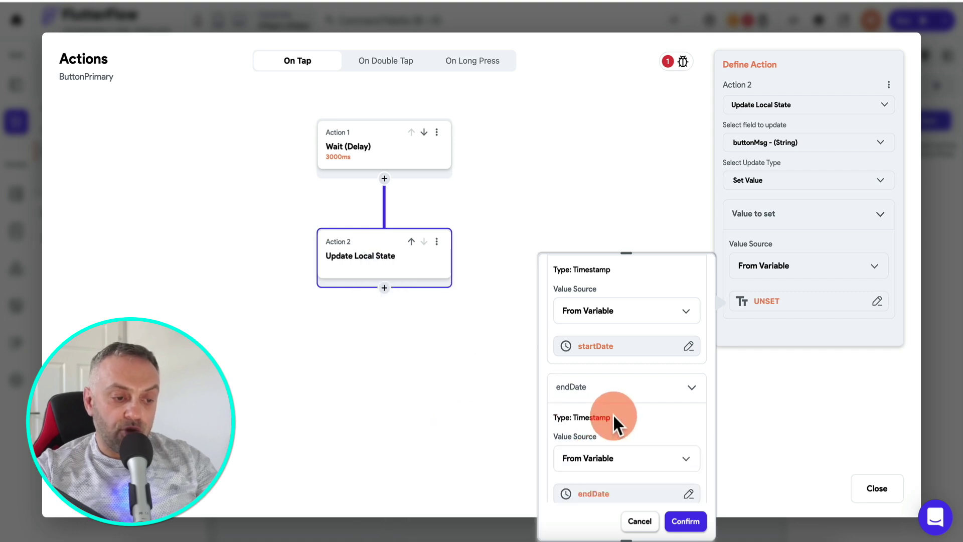
Step: Set the function's reservations argument to the reservations Documents list, confirm the variable and close the action flow
{"action": "scroll", "coordinate": [615, 422], "scroll_direction": "down", "scroll_amount": 3}
{"action": "left_click", "coordinate": [604, 425]}
{"action": "scroll", "coordinate": [602, 429], "scroll_direction": "down", "scroll_amount": 2}
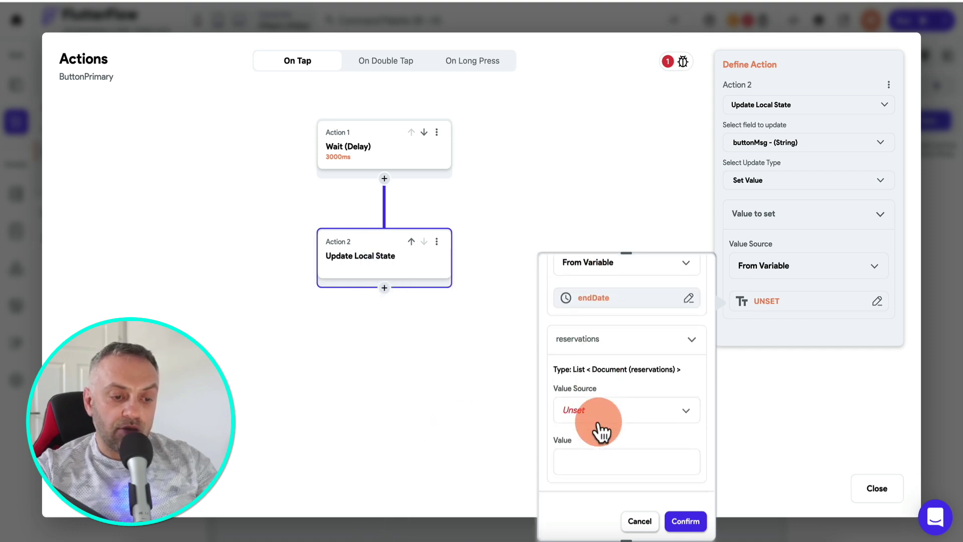
{"action": "left_click", "coordinate": [605, 422]}
{"action": "left_click", "coordinate": [607, 417]}
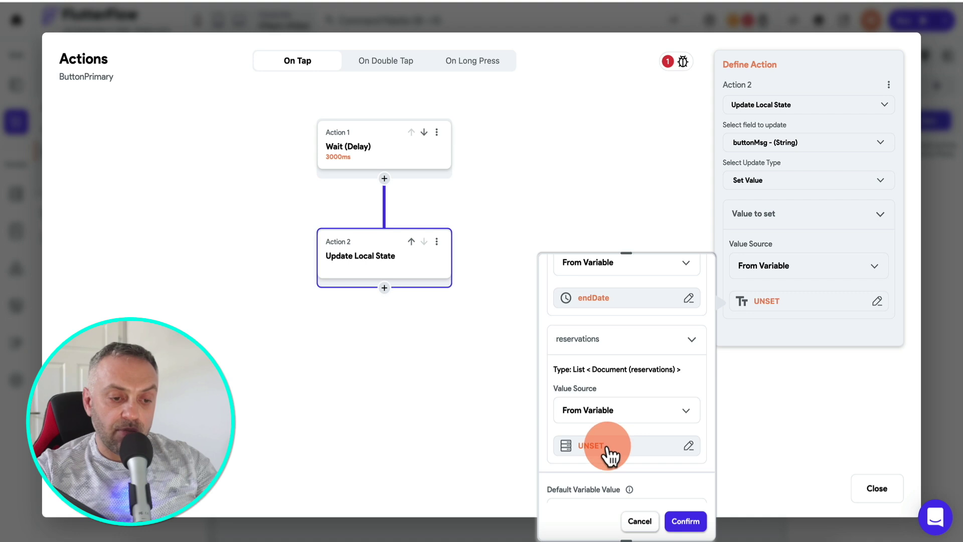
{"action": "left_click", "coordinate": [605, 448]}
{"action": "left_click", "coordinate": [429, 351]}
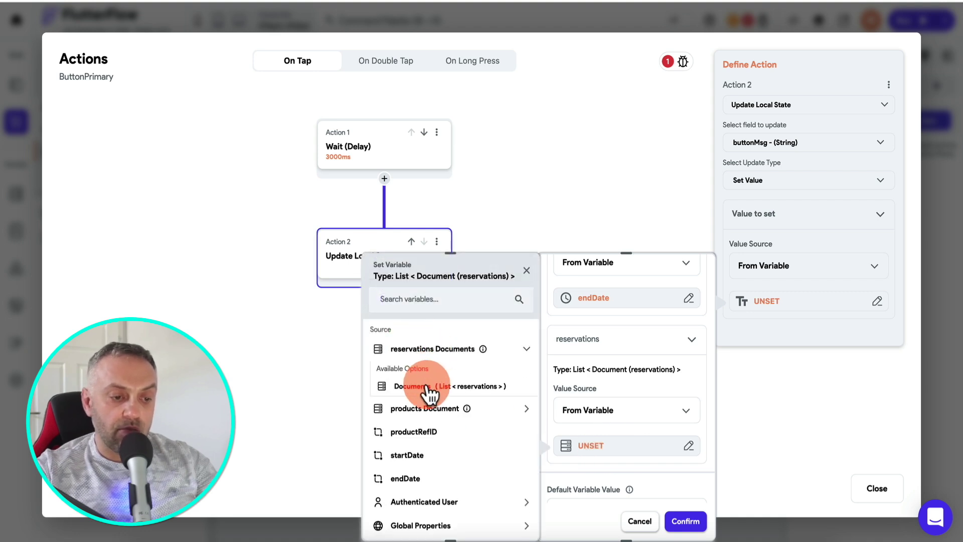
{"action": "left_click", "coordinate": [427, 387]}
{"action": "scroll", "coordinate": [656, 422], "scroll_direction": "down", "scroll_amount": 1}
{"action": "left_click", "coordinate": [684, 521]}
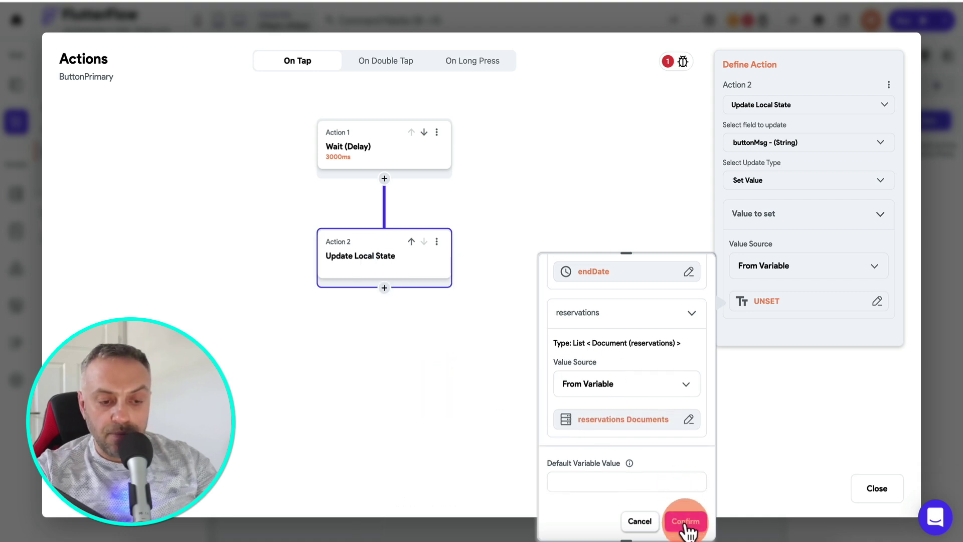
{"action": "left_click", "coordinate": [878, 489]}
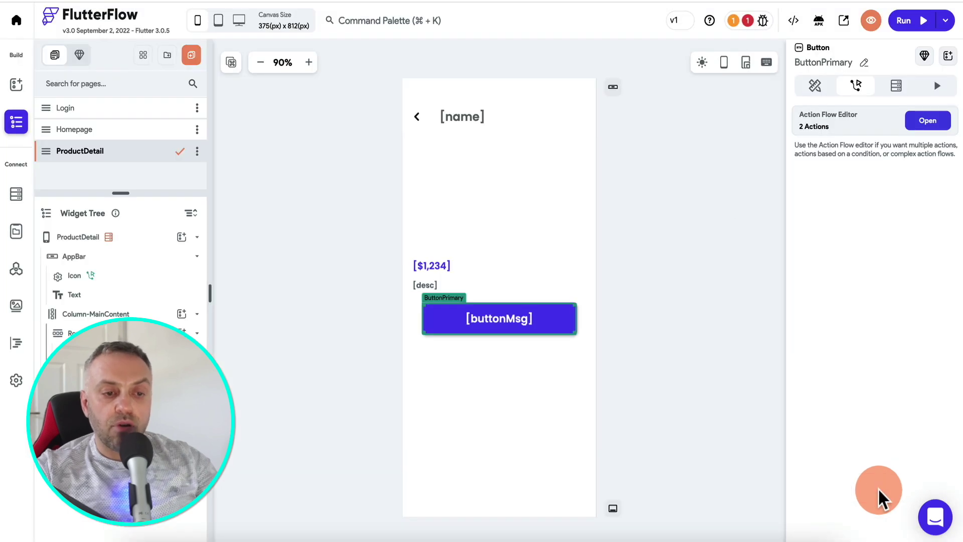
Step: Review ButtonPrimary's Update Local State action and inspect the project issues on the ProductDetail page
{"action": "left_click", "coordinate": [928, 121]}
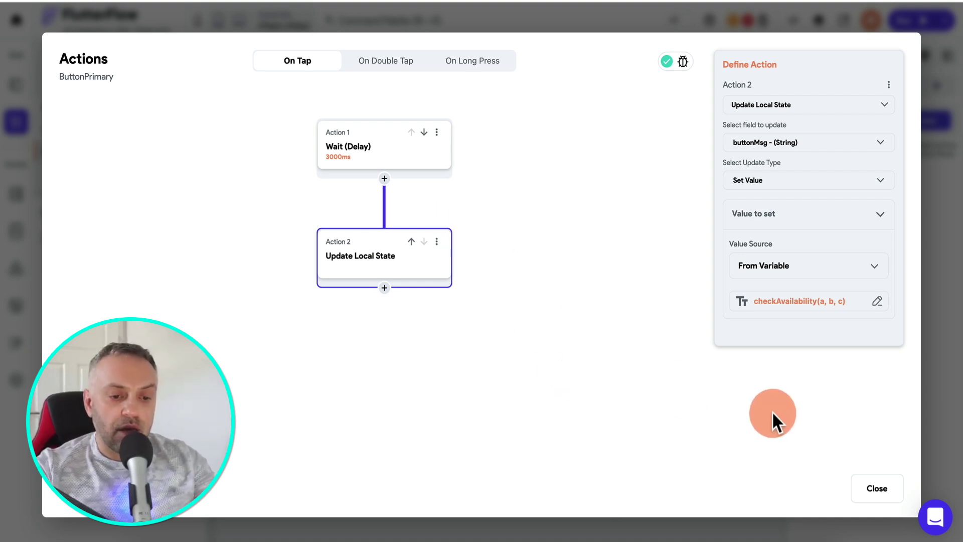
{"action": "left_click", "coordinate": [884, 489]}
{"action": "left_click", "coordinate": [748, 21]}
{"action": "left_click", "coordinate": [674, 119]}
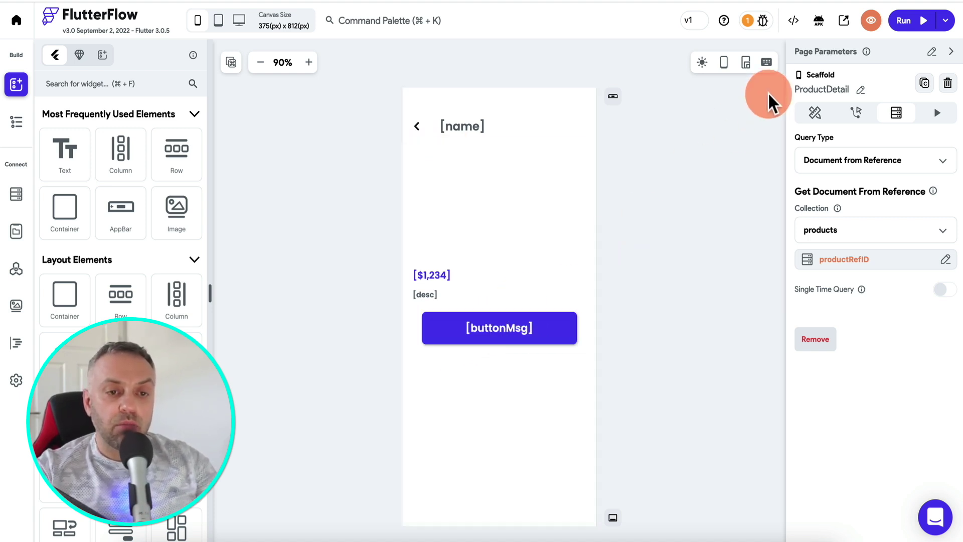
Step: Launch the app in test mode and search the rental products for Nikon
{"action": "left_click", "coordinate": [945, 31]}
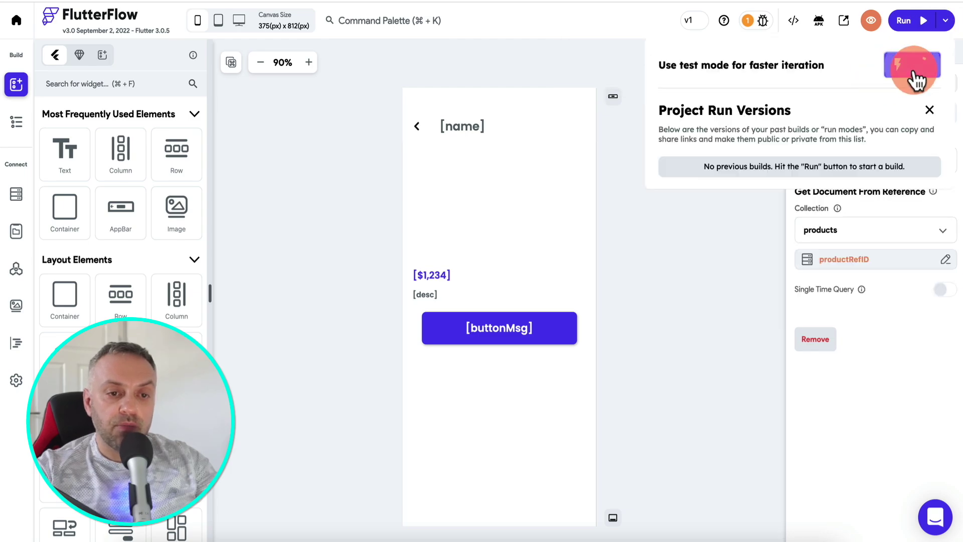
{"action": "left_click", "coordinate": [914, 65]}
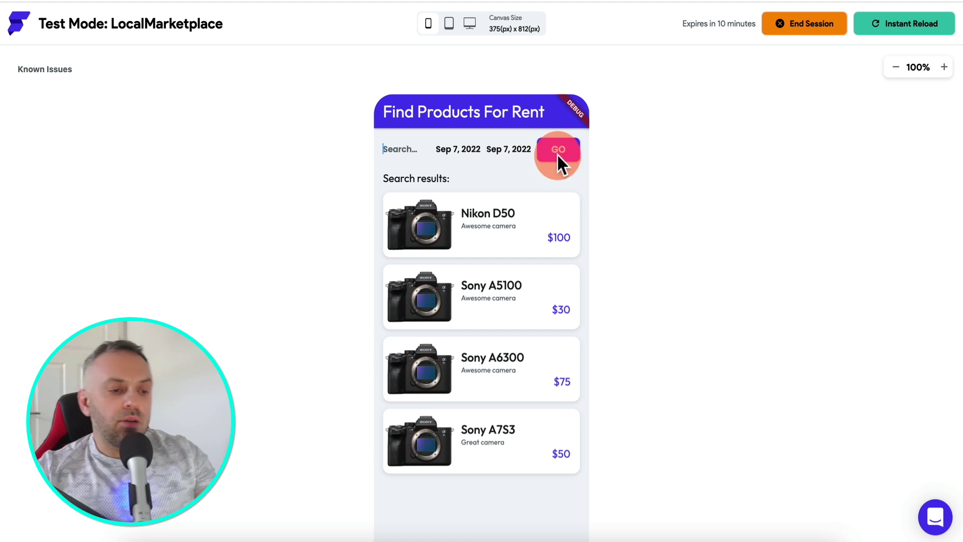
{"action": "left_click", "coordinate": [380, 147]}
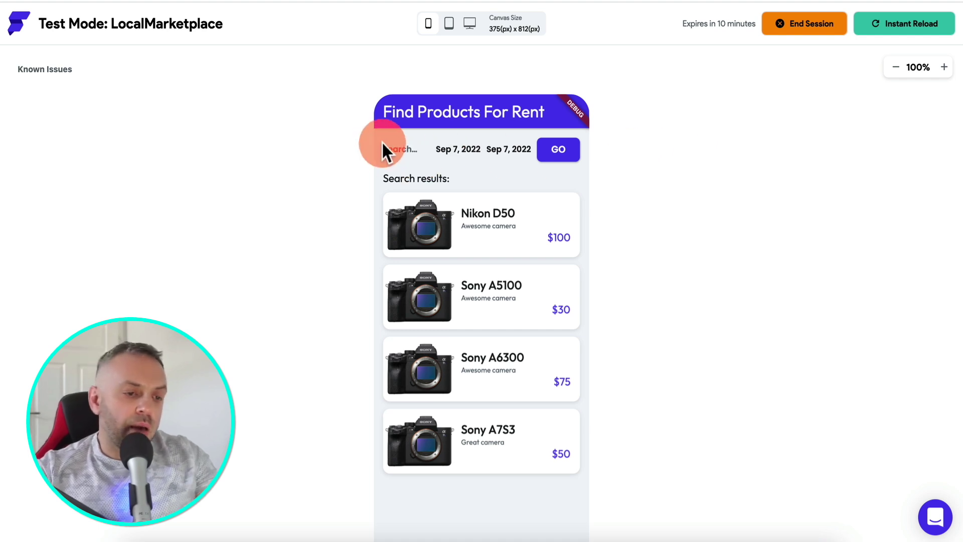
{"action": "type", "text": "Niko"}
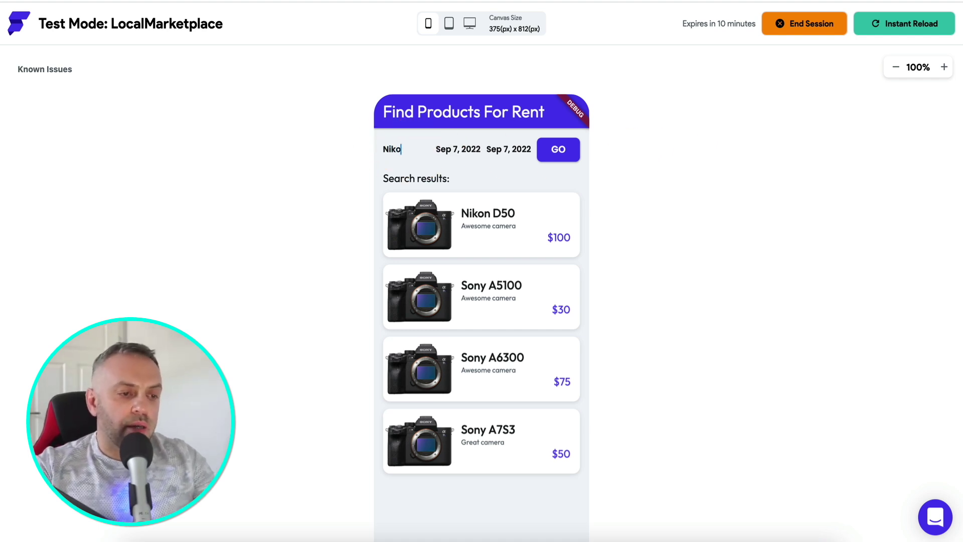
{"action": "type", "text": "n"}
{"action": "left_click", "coordinate": [429, 144]}
{"action": "left_click", "coordinate": [468, 242]}
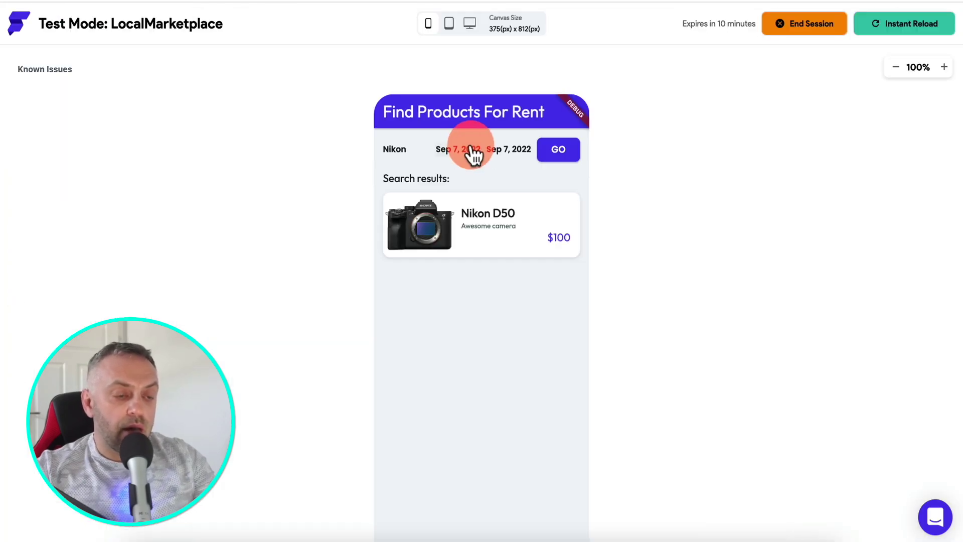
Step: Set the rental start date to Sep 10, 2022 in the test app
{"action": "left_click", "coordinate": [472, 150]}
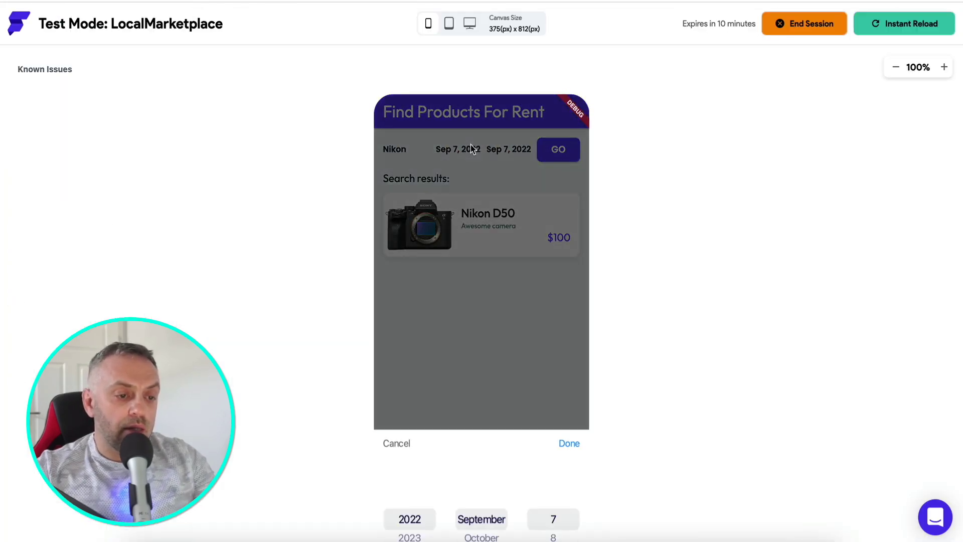
{"action": "scroll", "coordinate": [570, 530], "scroll_direction": "down", "scroll_amount": 3}
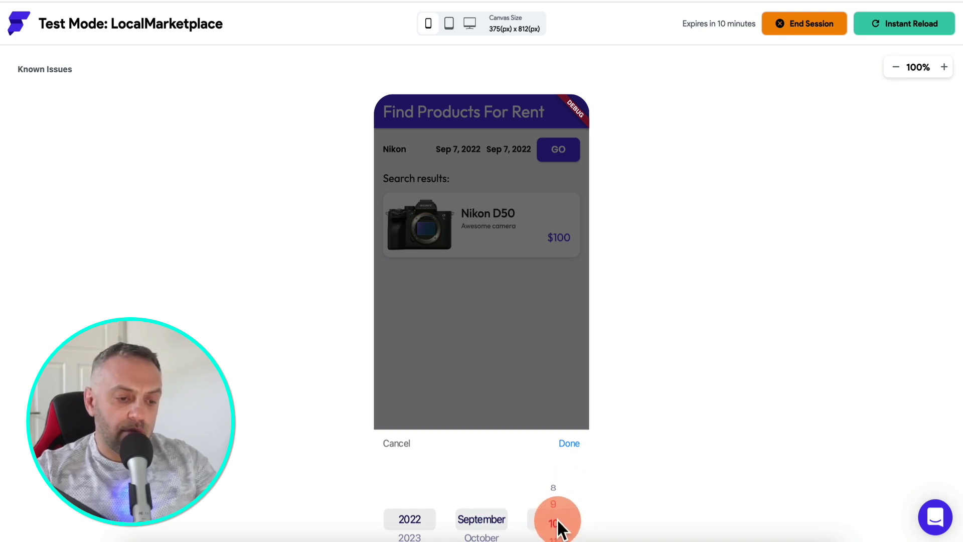
{"action": "scroll", "coordinate": [616, 461], "scroll_direction": "down", "scroll_amount": 2}
{"action": "left_click", "coordinate": [574, 374]}
Step: Set the rental end date to Sep 28, 2022 and run the search
{"action": "left_click", "coordinate": [509, 79]}
{"action": "scroll", "coordinate": [551, 460], "scroll_direction": "down", "scroll_amount": 20}
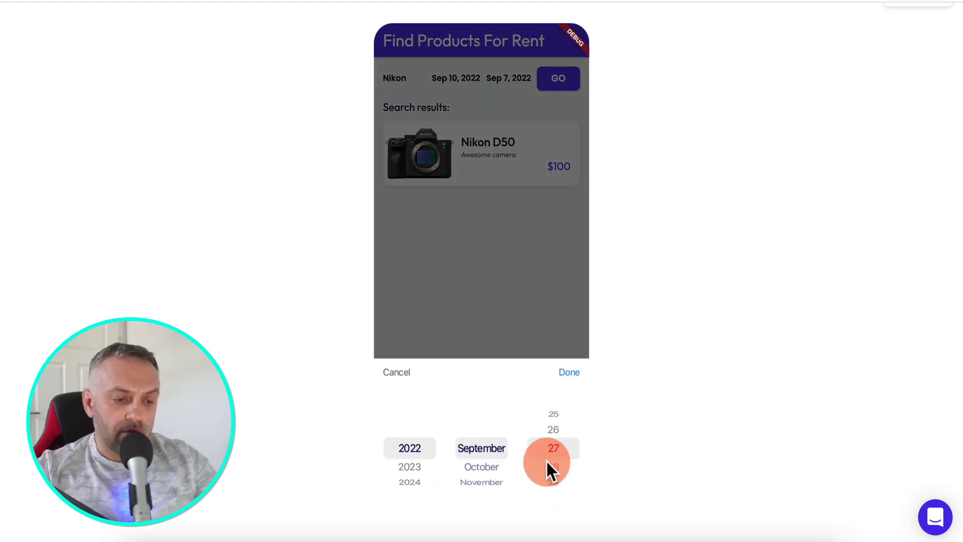
{"action": "scroll", "coordinate": [558, 436], "scroll_direction": "down", "scroll_amount": 1}
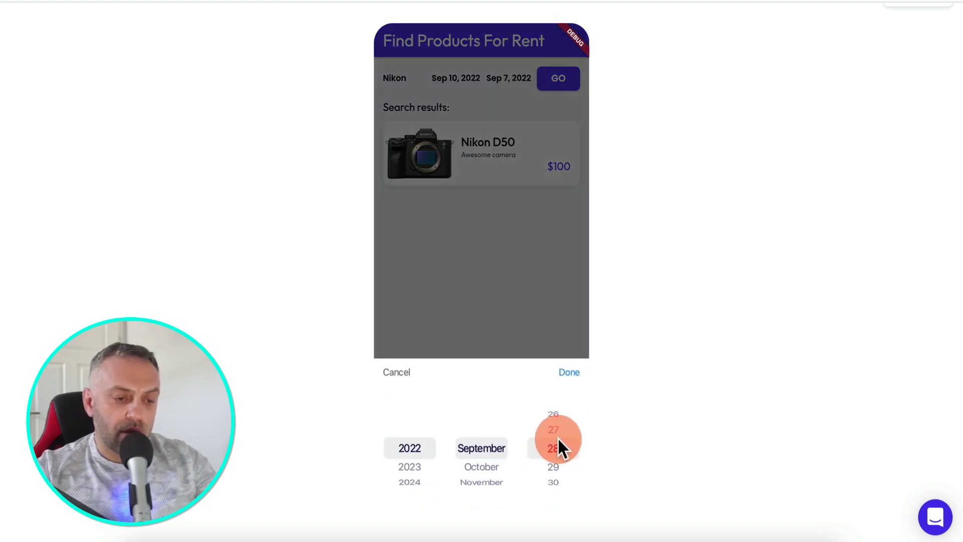
{"action": "left_click", "coordinate": [570, 376]}
{"action": "left_click", "coordinate": [559, 81]}
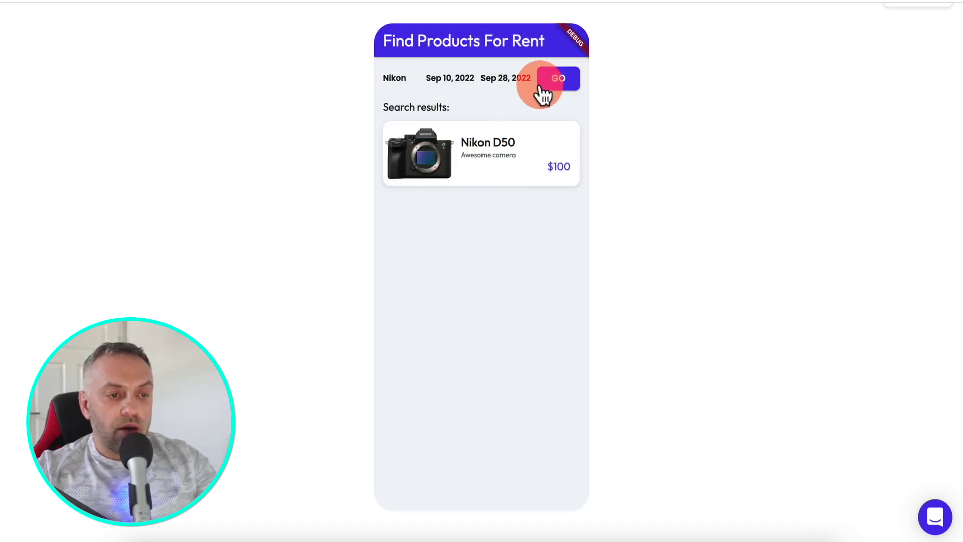
Step: Open the Nikon D50 product and check its availability for the chosen dates
{"action": "left_click", "coordinate": [514, 160]}
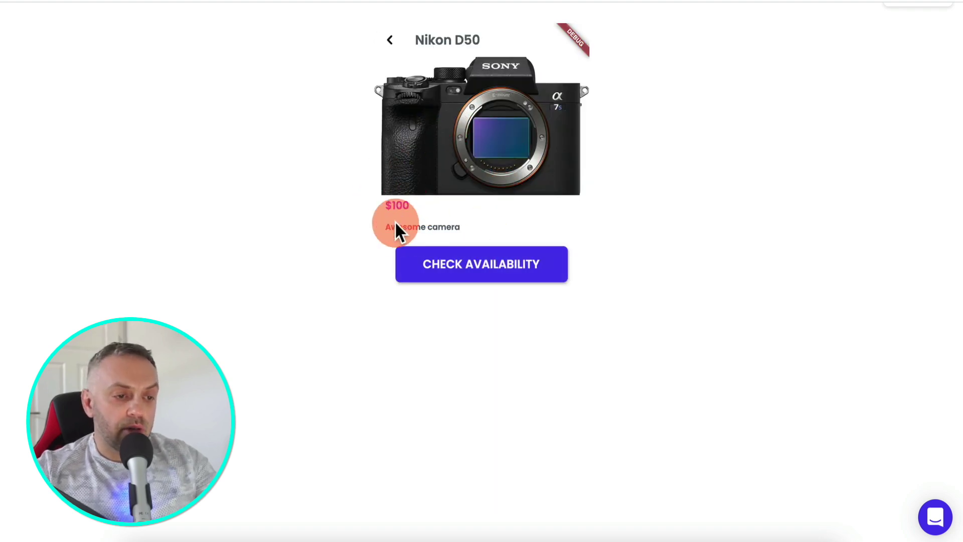
{"action": "left_click", "coordinate": [495, 265]}
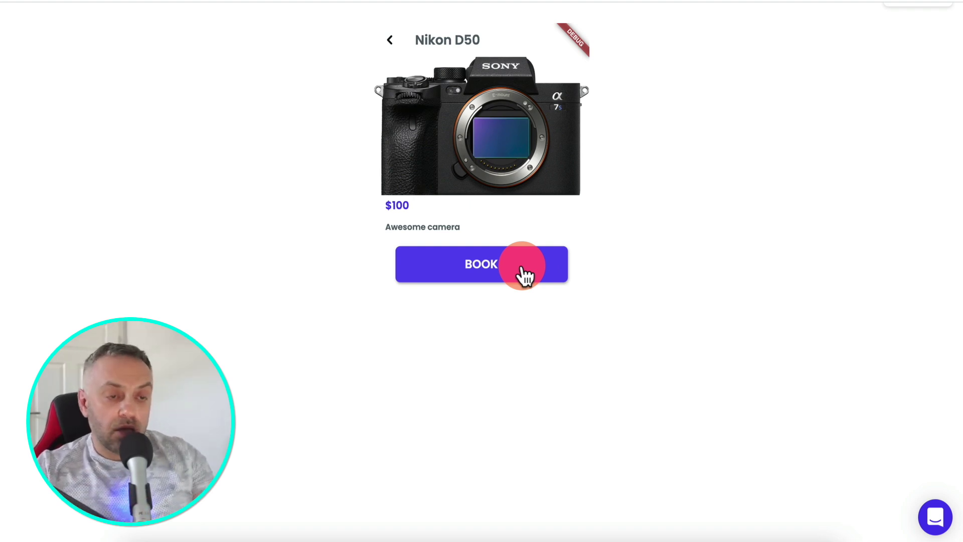
{"action": "left_click", "coordinate": [488, 266]}
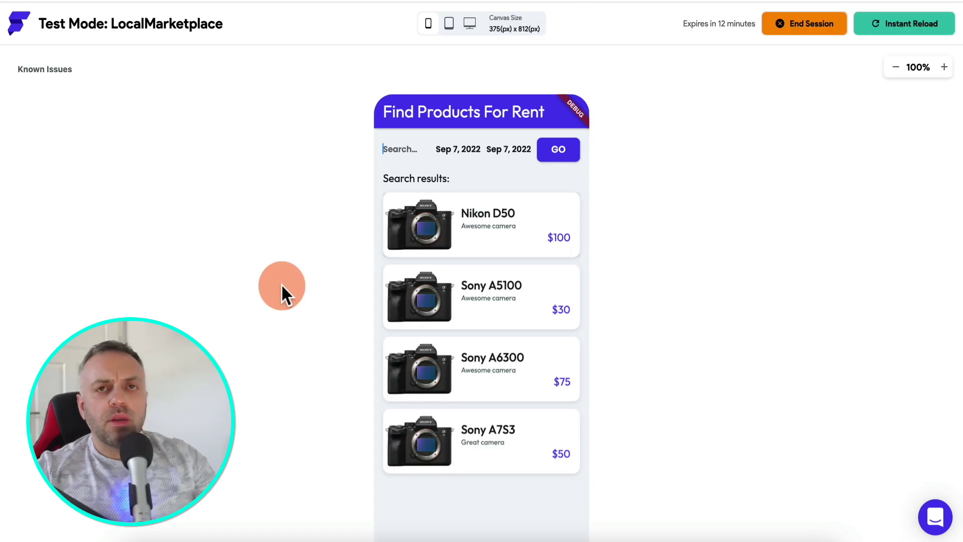
Step: Enter Sony as the product search text in the test app
{"action": "left_click", "coordinate": [395, 144]}
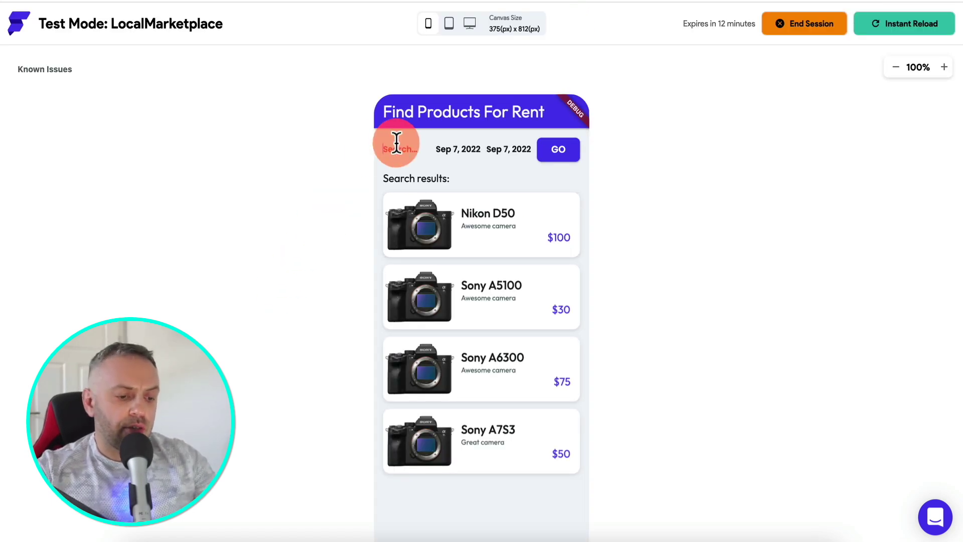
{"action": "type", "text": "Sony"}
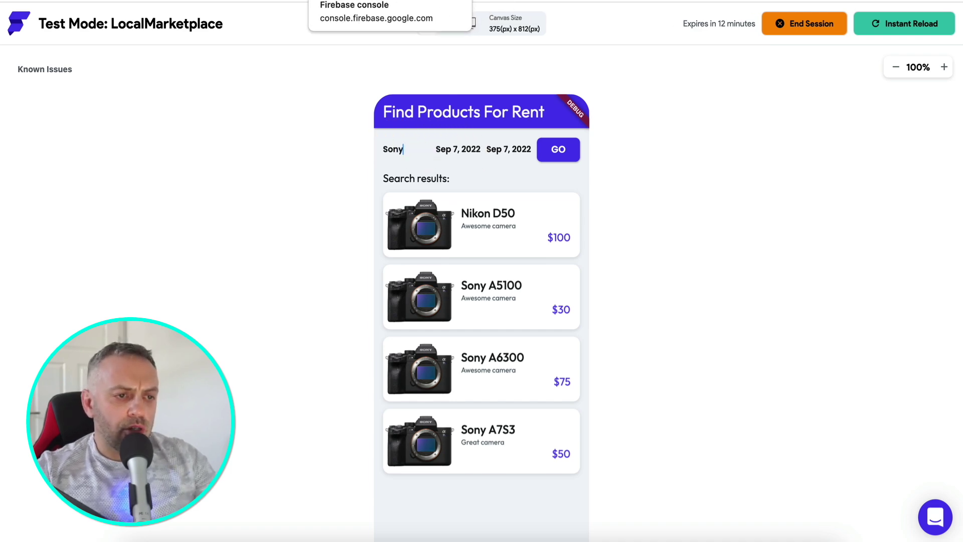
Step: Switch to the Firebase console and examine the start and end dates of the Sony A7S3's reservations
{"action": "left_click", "coordinate": [351, 1]}
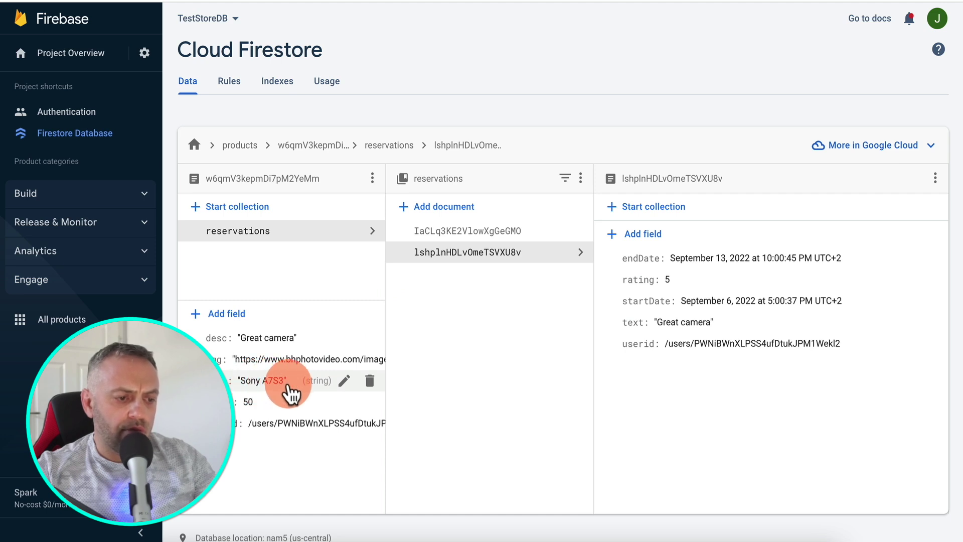
{"action": "left_click", "coordinate": [556, 234]}
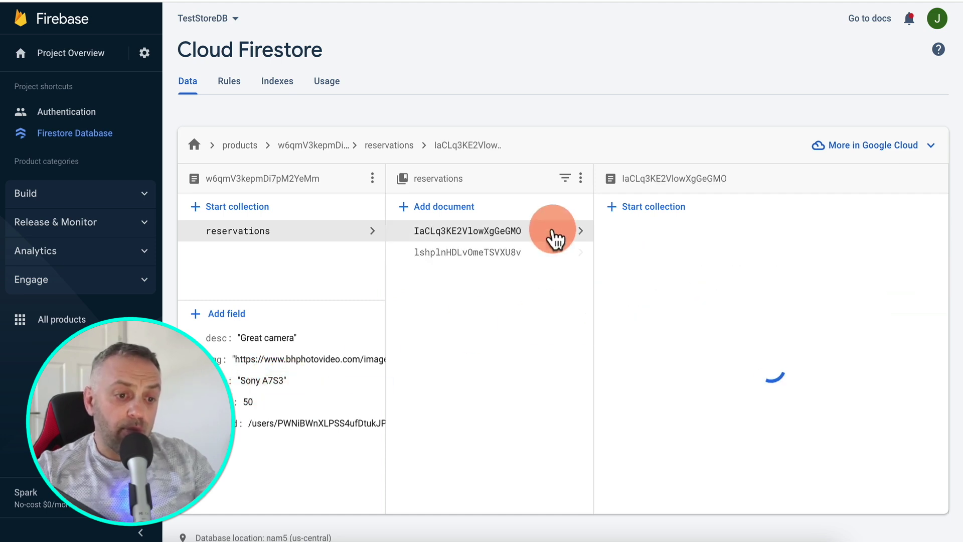
{"action": "left_click", "coordinate": [523, 252]}
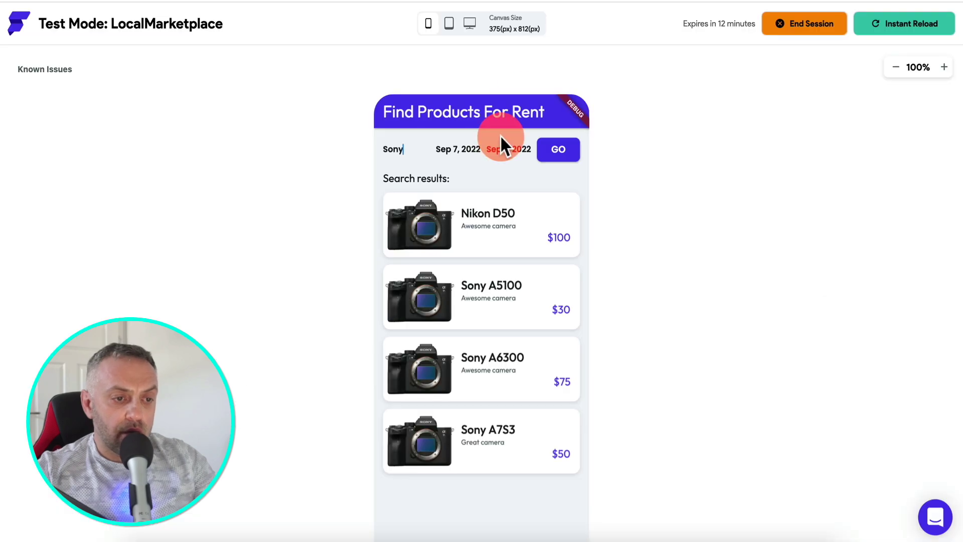
Step: Return to the test app, set the rental period to Sep 7 through Sep 10, 2022 and run the Sony search
{"action": "left_click", "coordinate": [475, 153]}
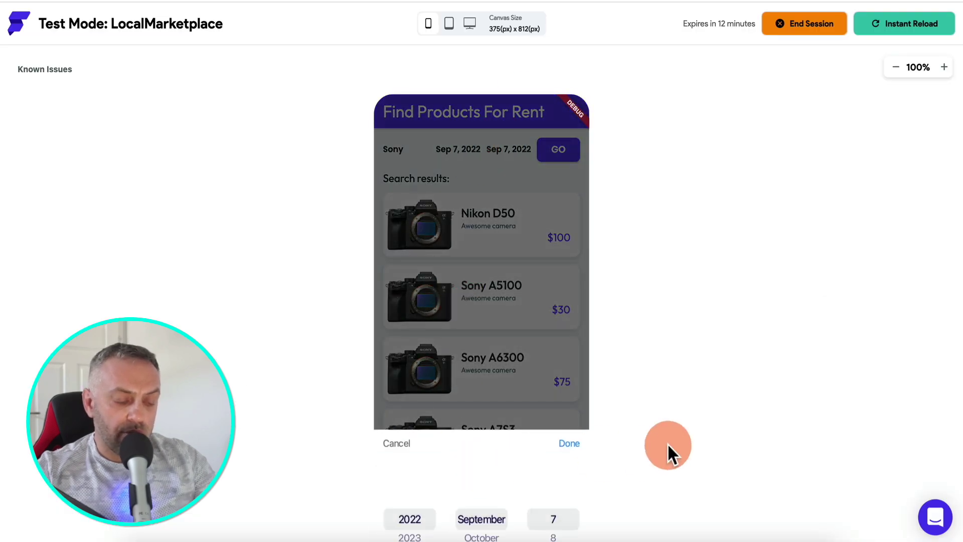
{"action": "scroll", "coordinate": [667, 444], "scroll_direction": "down", "scroll_amount": 2}
{"action": "left_click", "coordinate": [522, 94]}
{"action": "left_click", "coordinate": [521, 96]}
{"action": "scroll", "coordinate": [559, 460], "scroll_direction": "down", "scroll_amount": 3}
{"action": "left_click", "coordinate": [572, 394]}
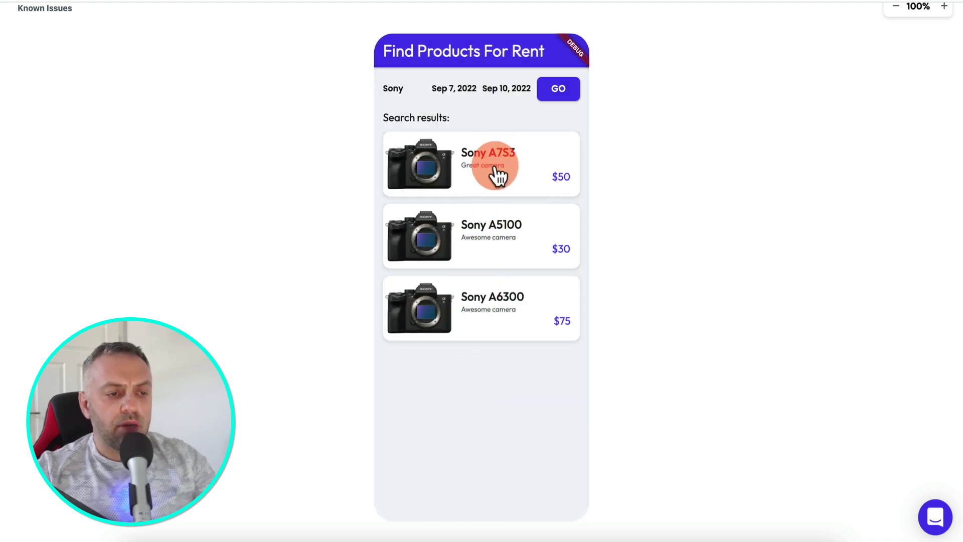
Step: Open the Sony A7S3 from the search results and check its availability for Sep 7 through Sep 10, 2022
{"action": "left_click", "coordinate": [496, 170]}
{"action": "left_click", "coordinate": [497, 283]}
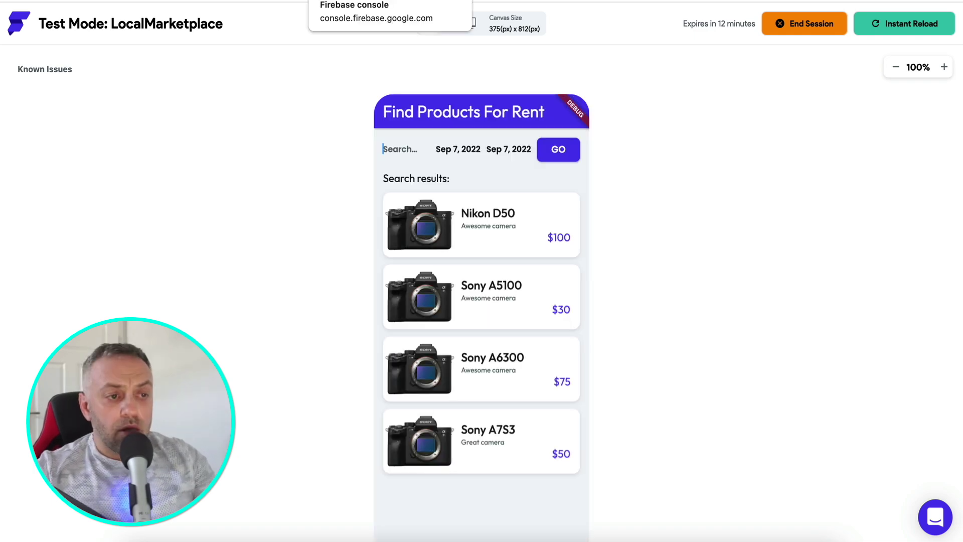
Step: Switch to the Firebase console and compare the start and end dates of both Sony A7S3 reservations
{"action": "left_click", "coordinate": [361, 1]}
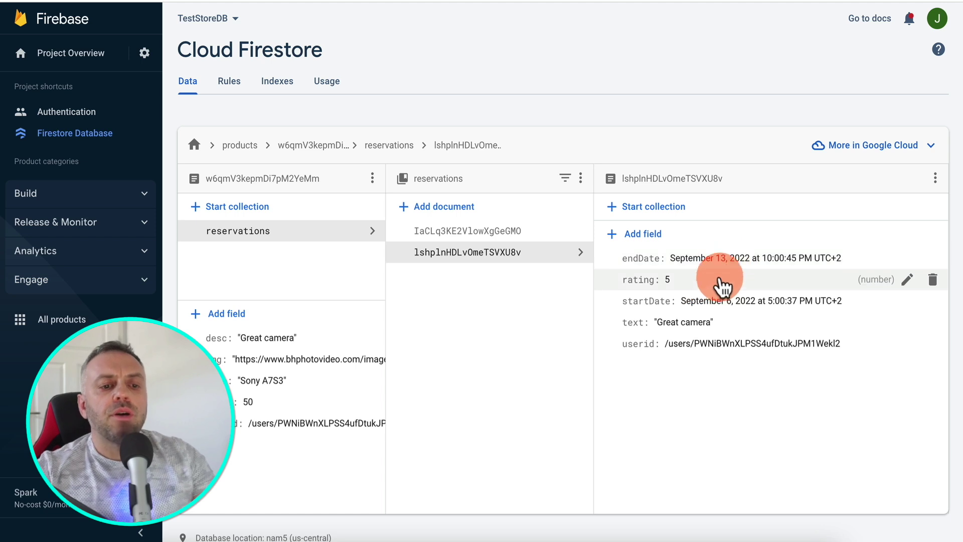
{"action": "left_click", "coordinate": [512, 237]}
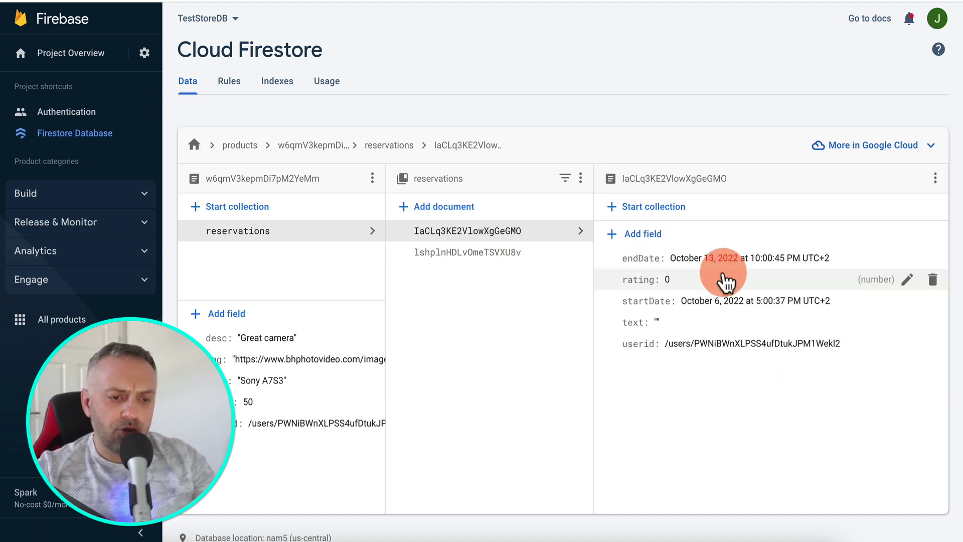
{"action": "left_click", "coordinate": [507, 254]}
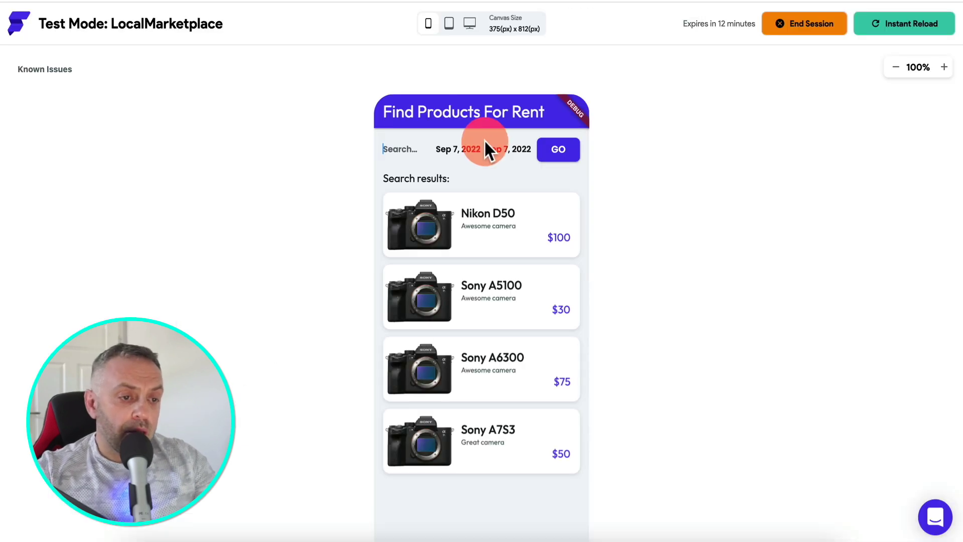
Step: Return to the test app, enter Sony as the search text and set the rental start date to Sep 7, 2023
{"action": "left_click", "coordinate": [433, 152]}
{"action": "type", "text": "Sony"}
{"action": "left_click", "coordinate": [458, 151]}
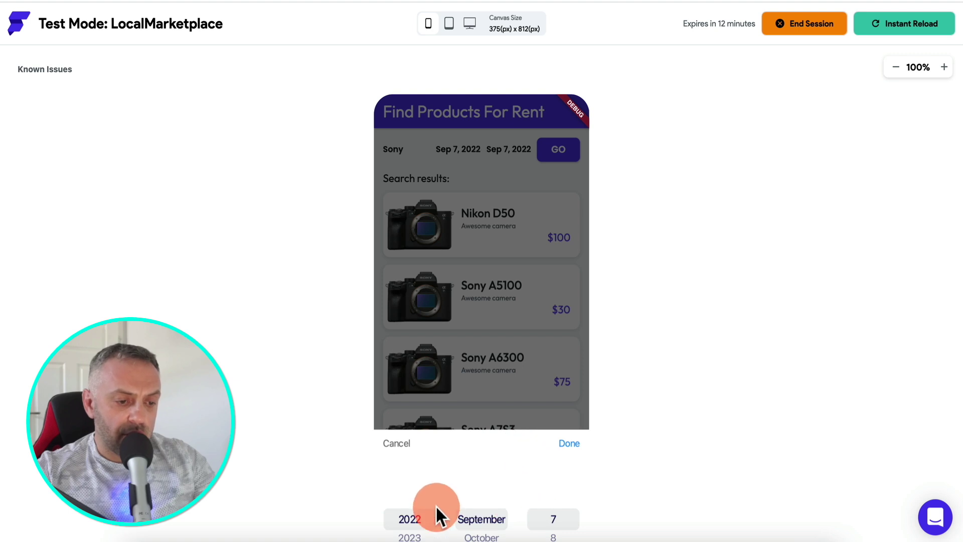
{"action": "scroll", "coordinate": [332, 486], "scroll_direction": "down", "scroll_amount": 2}
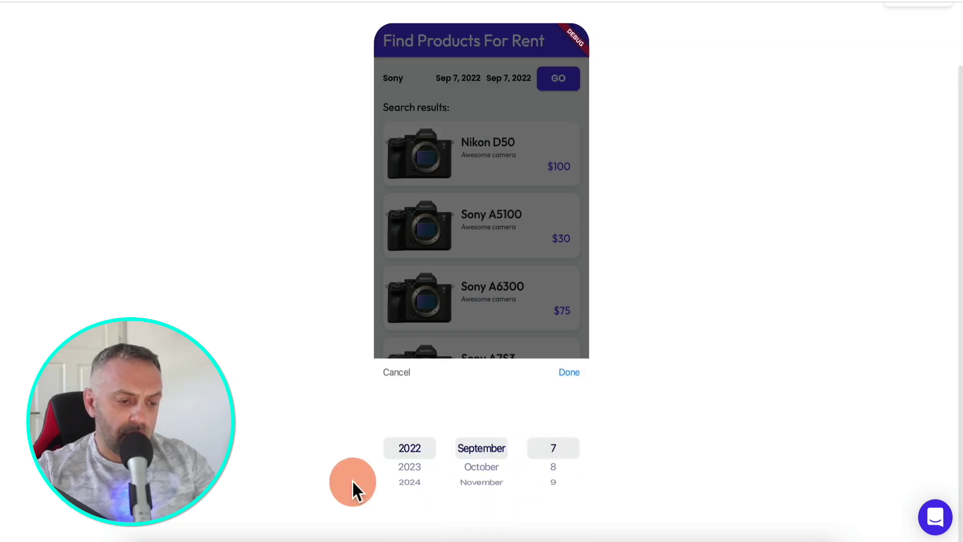
{"action": "left_click_drag", "start_coordinate": [410, 454], "coordinate": [426, 430]}
{"action": "left_click", "coordinate": [525, 118]}
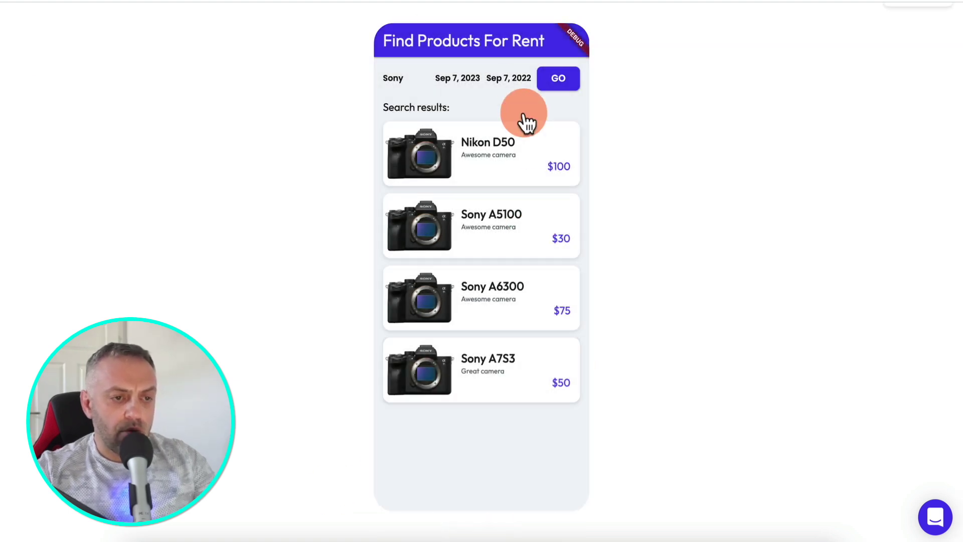
Step: Set the rental end date to Oct 7, 2023 and run the Sony product search
{"action": "left_click", "coordinate": [518, 82]}
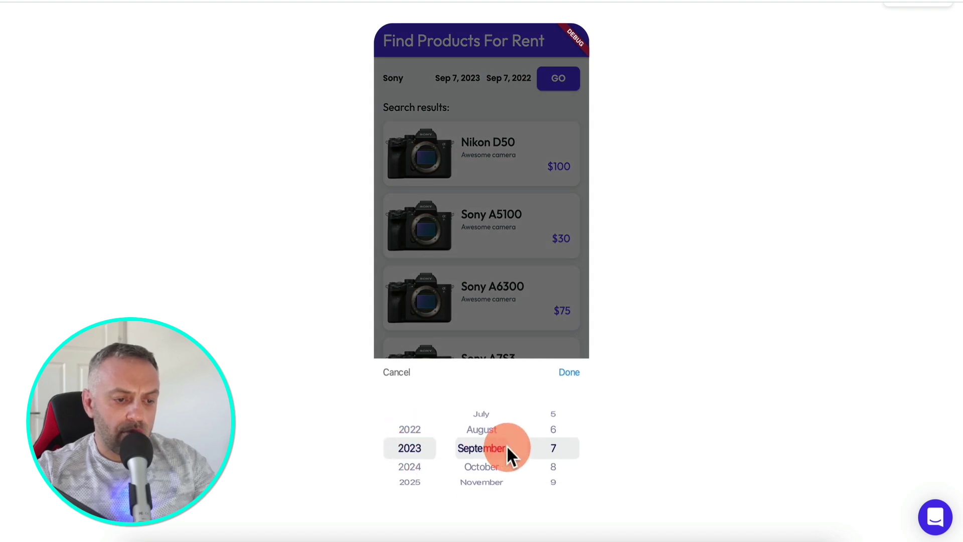
{"action": "left_click", "coordinate": [482, 448]}
{"action": "left_click", "coordinate": [553, 140]}
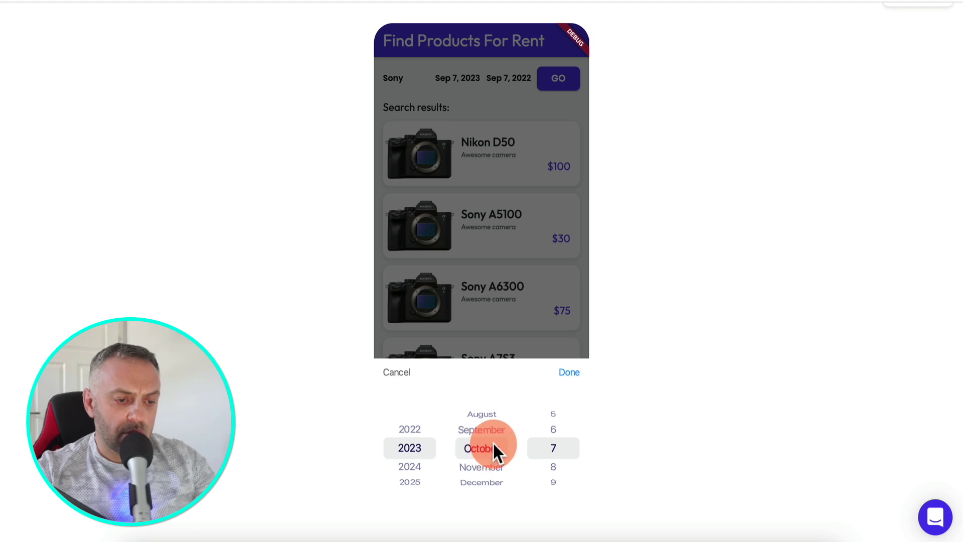
{"action": "left_click", "coordinate": [570, 370]}
{"action": "left_click", "coordinate": [463, 83]}
{"action": "left_click", "coordinate": [517, 82]}
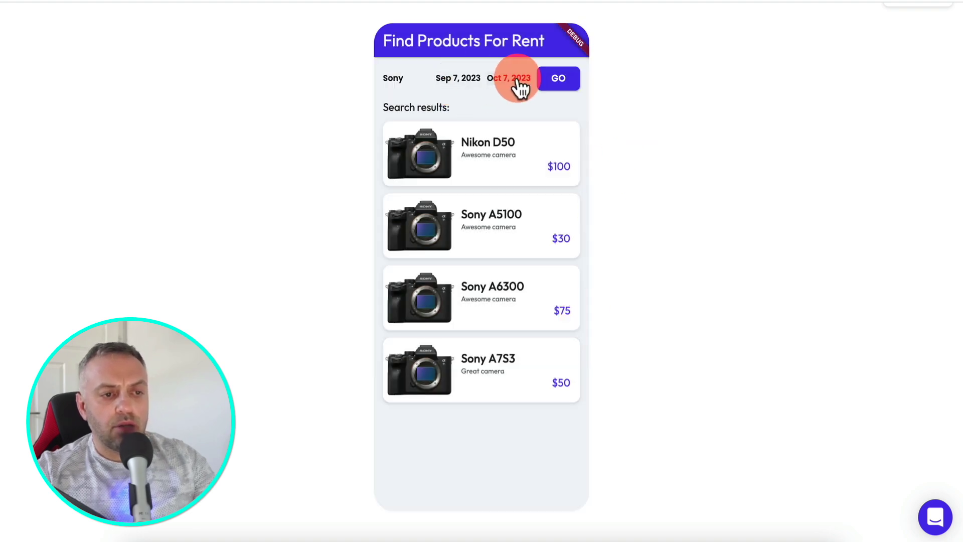
{"action": "left_click", "coordinate": [576, 81]}
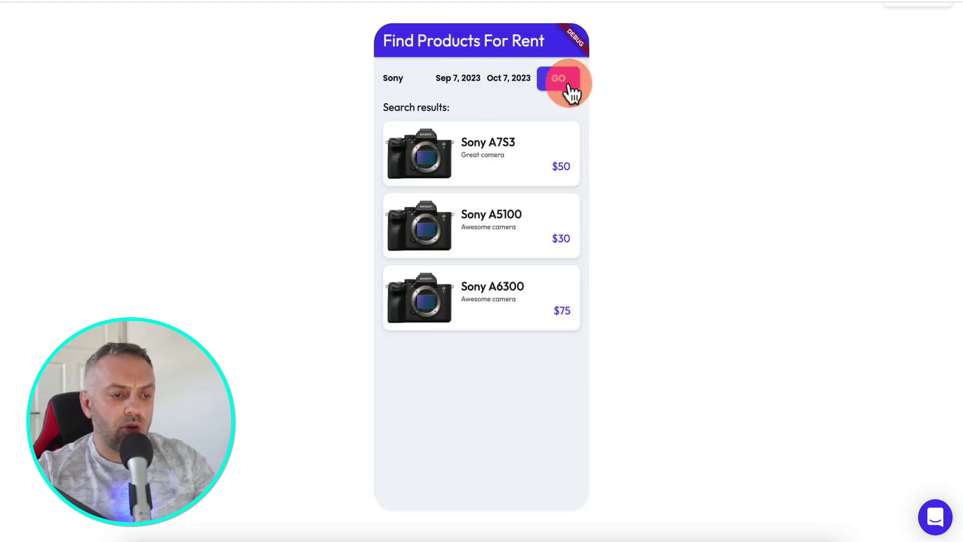
Step: Open the Sony A7S3 product and check its availability for Sep 7 through Oct 7, 2023
{"action": "left_click", "coordinate": [511, 166]}
{"action": "left_click", "coordinate": [490, 264]}
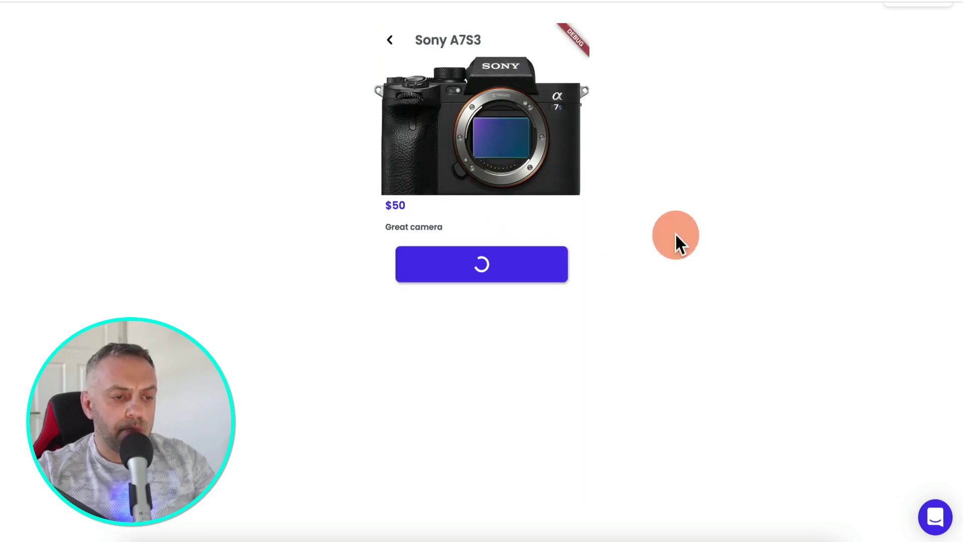
{"action": "left_click", "coordinate": [523, 269]}
{"action": "left_click", "coordinate": [709, 217]}
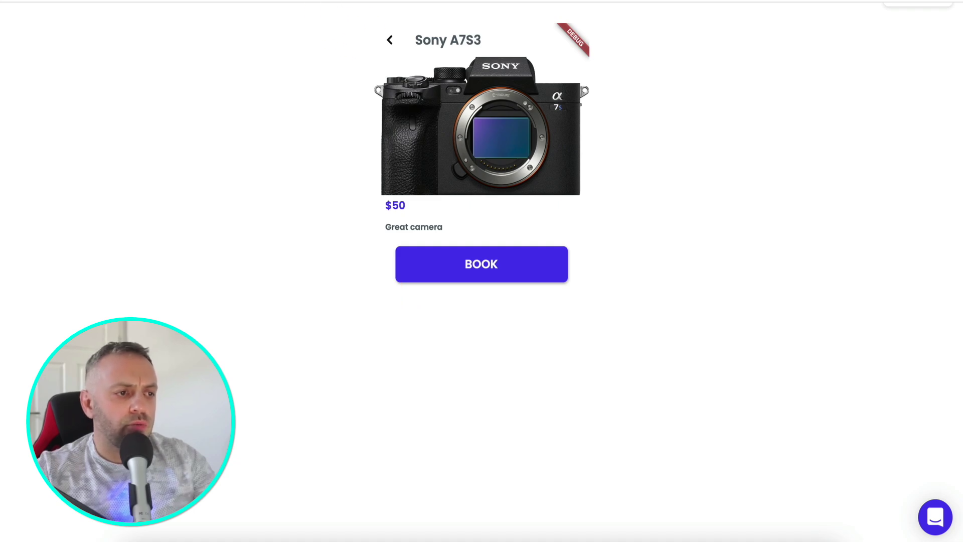
Step: Switch to FlutterFlow and create a page named Confirmation from the e-commerce template Checkout 3
{"action": "left_click", "coordinate": [477, 0]}
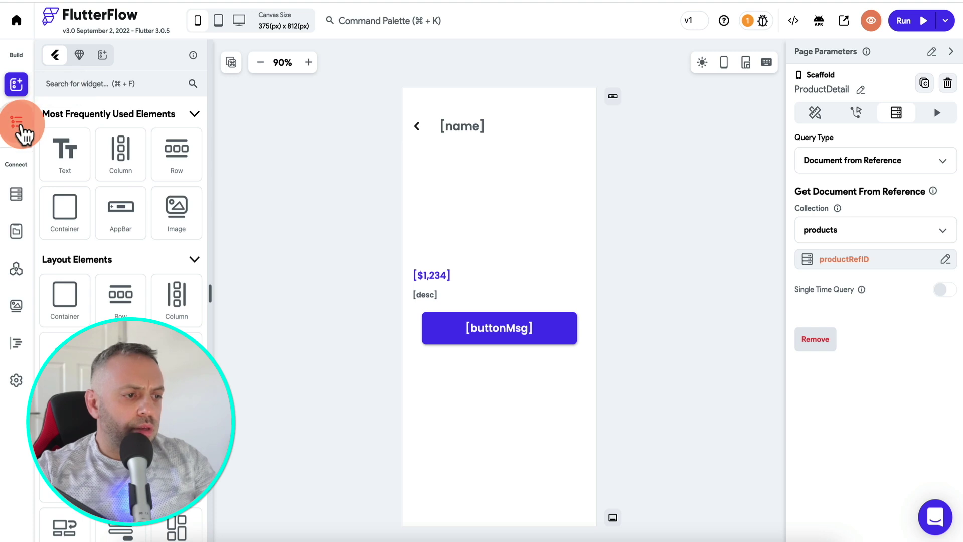
{"action": "left_click", "coordinate": [17, 122]}
{"action": "left_click", "coordinate": [156, 166]}
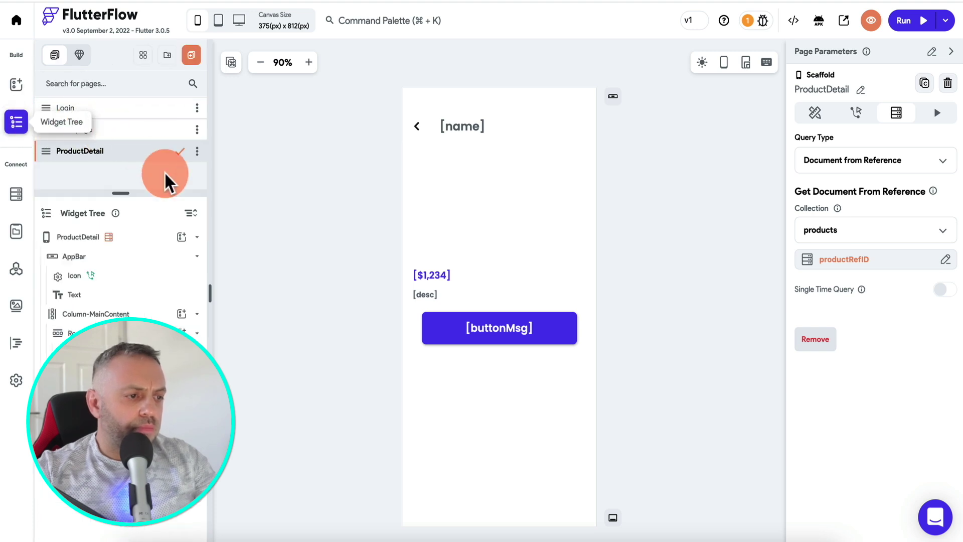
{"action": "left_click", "coordinate": [191, 56]}
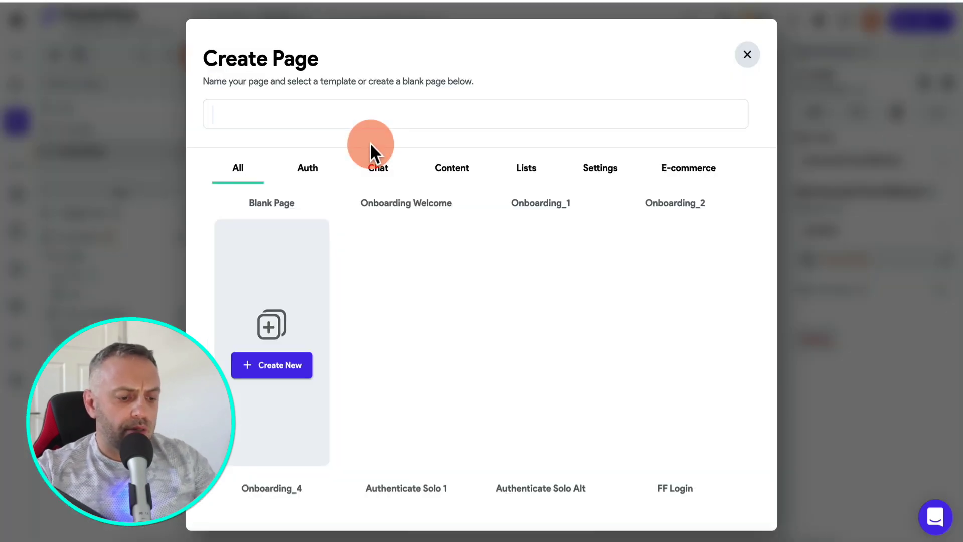
{"action": "type", "text": "Confirmation"}
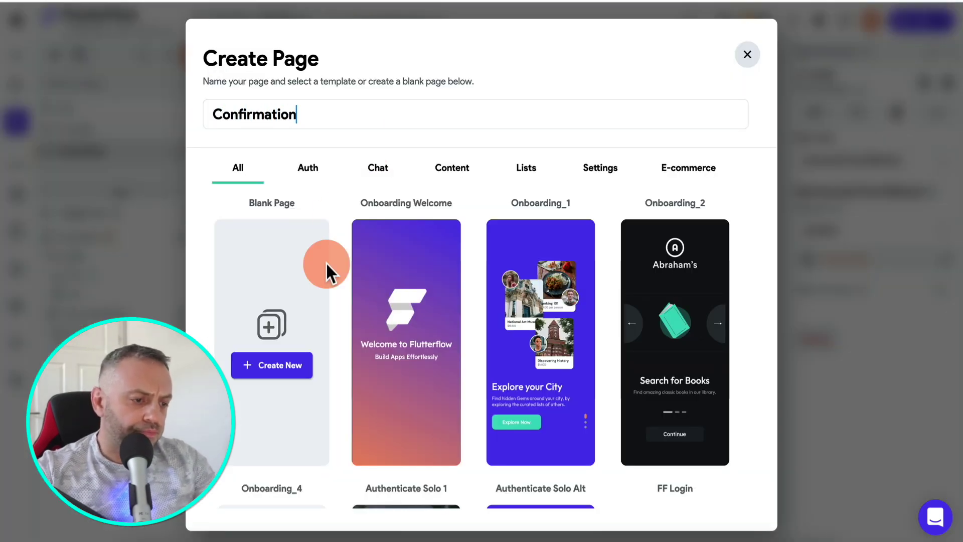
{"action": "left_click", "coordinate": [600, 175]}
{"action": "left_click", "coordinate": [687, 181]}
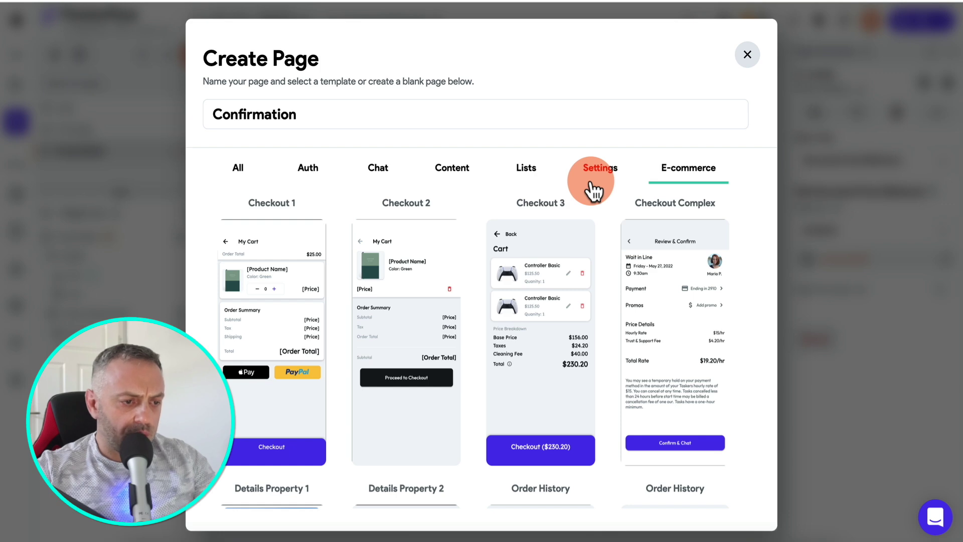
{"action": "left_click", "coordinate": [577, 231]}
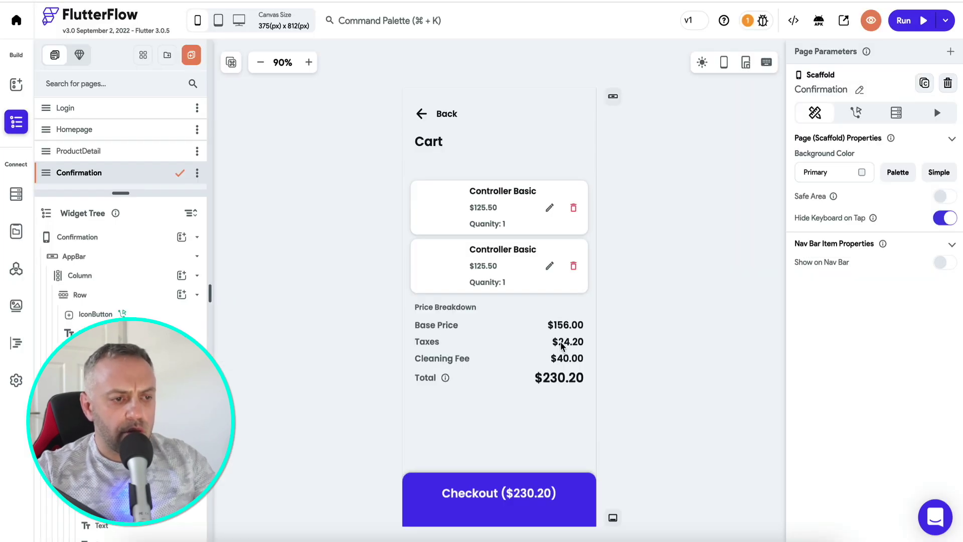
Step: Delete one of the two Controller Basic item containers from the Confirmation page's cart list
{"action": "left_click", "coordinate": [423, 114]}
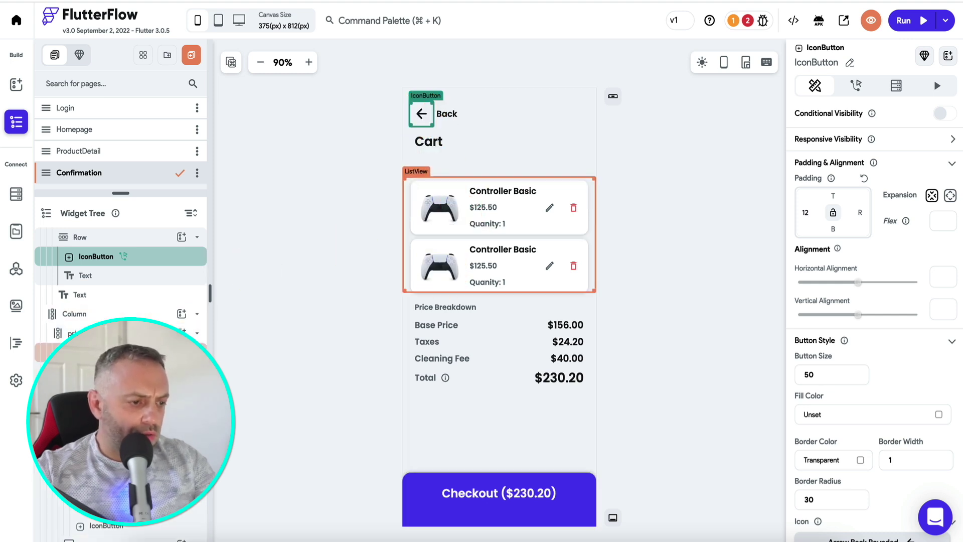
{"action": "scroll", "coordinate": [134, 302], "scroll_direction": "down", "scroll_amount": 5}
{"action": "scroll", "coordinate": [132, 296], "scroll_direction": "up", "scroll_amount": 1}
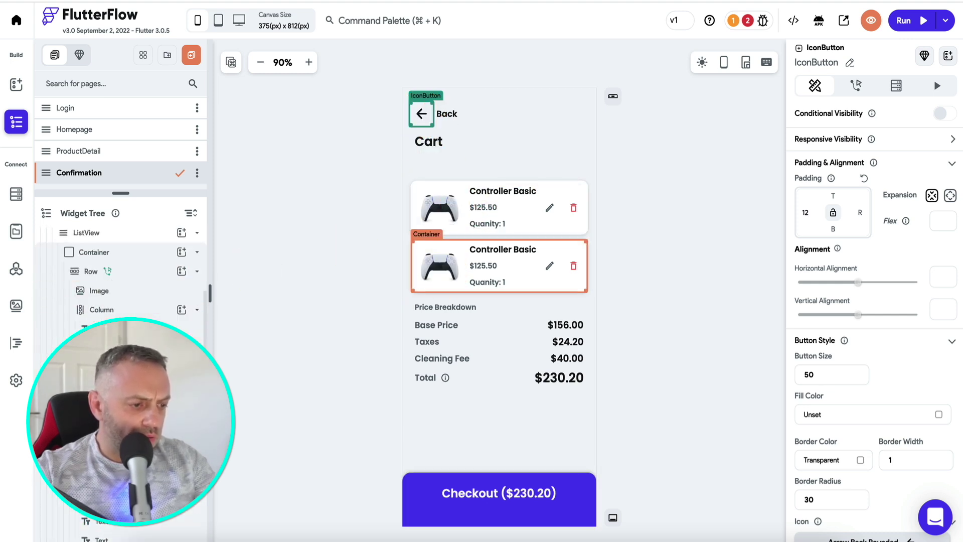
{"action": "left_click", "coordinate": [131, 424]}
{"action": "key", "text": "BackSpace"}
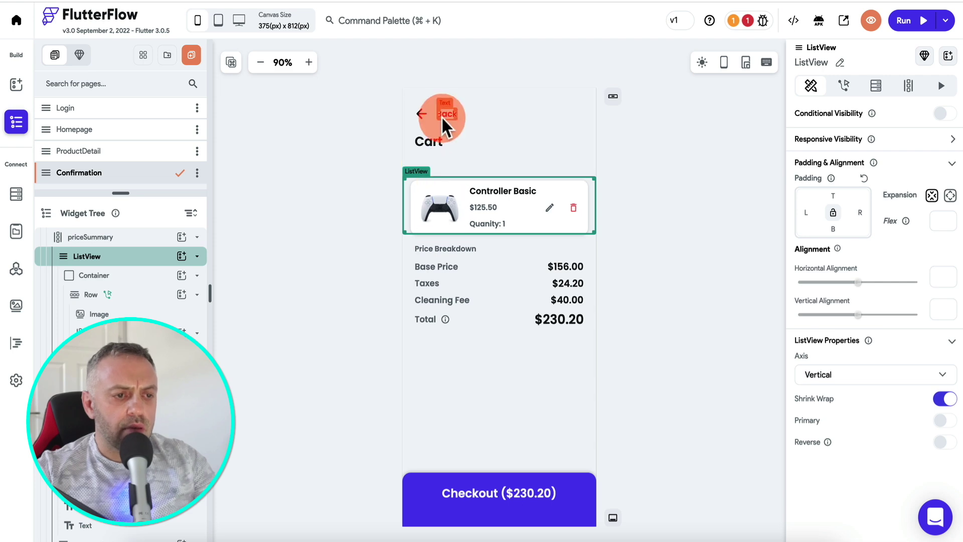
Step: Examine the action of the Confirmation page's back arrow and the project's reported errors
{"action": "left_click", "coordinate": [423, 113]}
{"action": "left_click", "coordinate": [857, 88]}
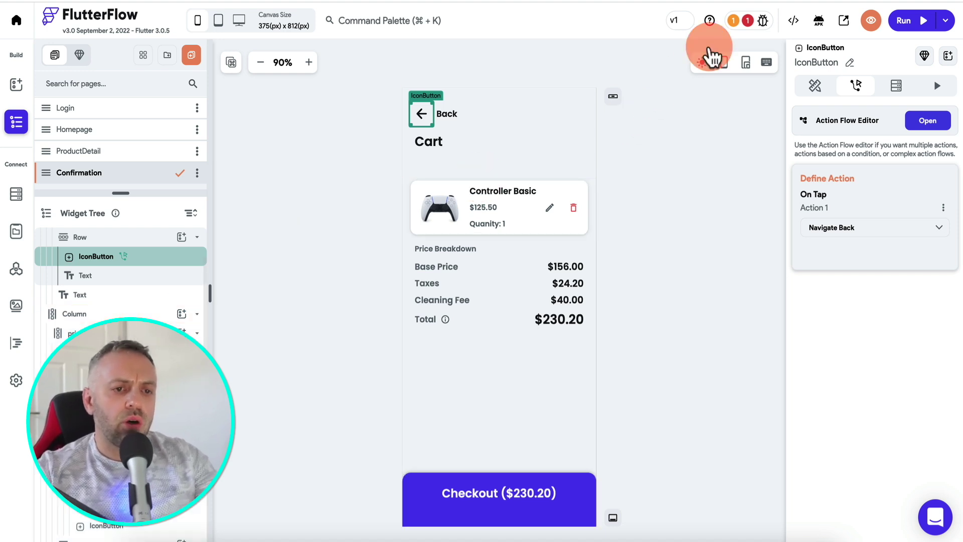
{"action": "left_click", "coordinate": [750, 22]}
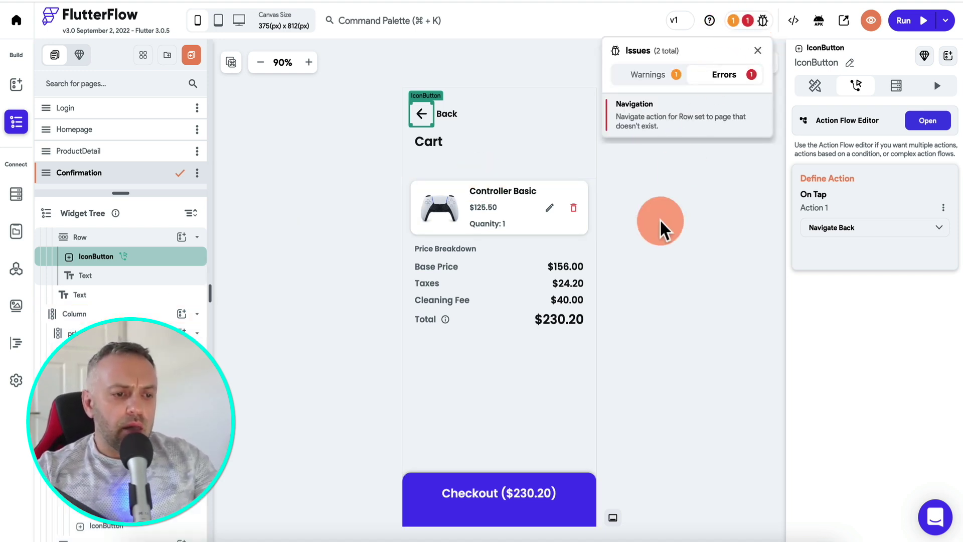
{"action": "left_click", "coordinate": [660, 221]}
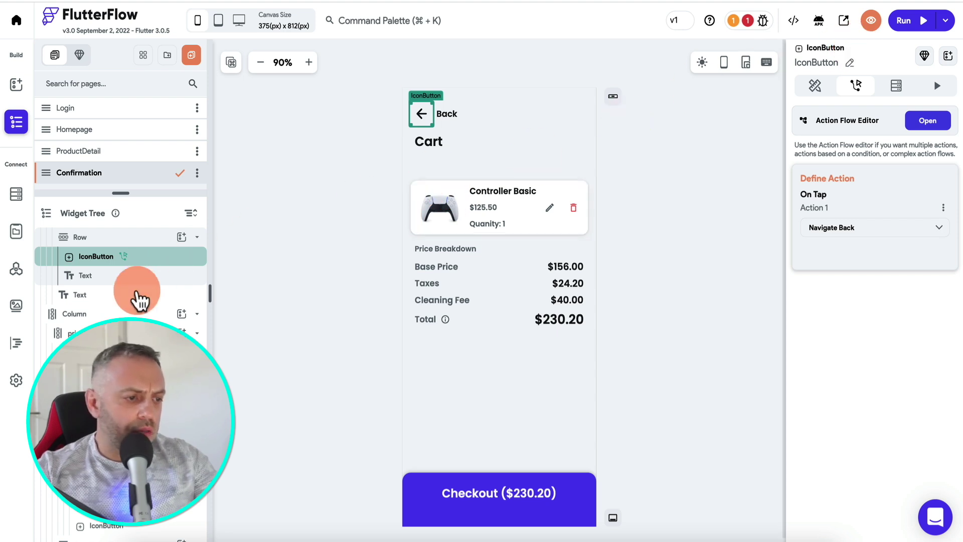
Step: Add a Confirmation page parameter productRefID of type DocumentReference for the products collection
{"action": "scroll", "coordinate": [138, 302], "scroll_direction": "up", "scroll_amount": 2}
{"action": "left_click", "coordinate": [134, 239]}
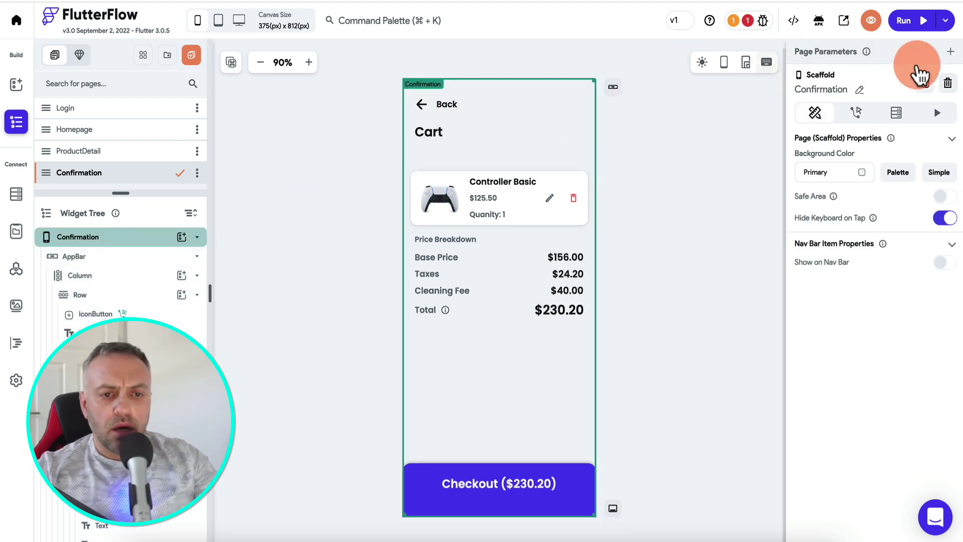
{"action": "left_click", "coordinate": [951, 55]}
{"action": "left_click", "coordinate": [868, 120]}
{"action": "left_click", "coordinate": [855, 175]}
{"action": "type", "text": "product"}
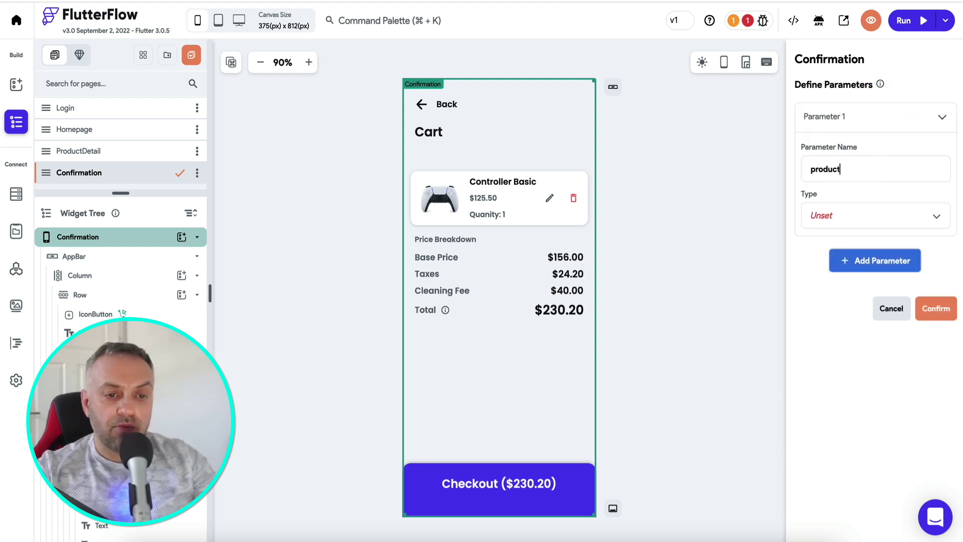
{"action": "type", "text": "RefID"}
{"action": "left_click", "coordinate": [886, 215]}
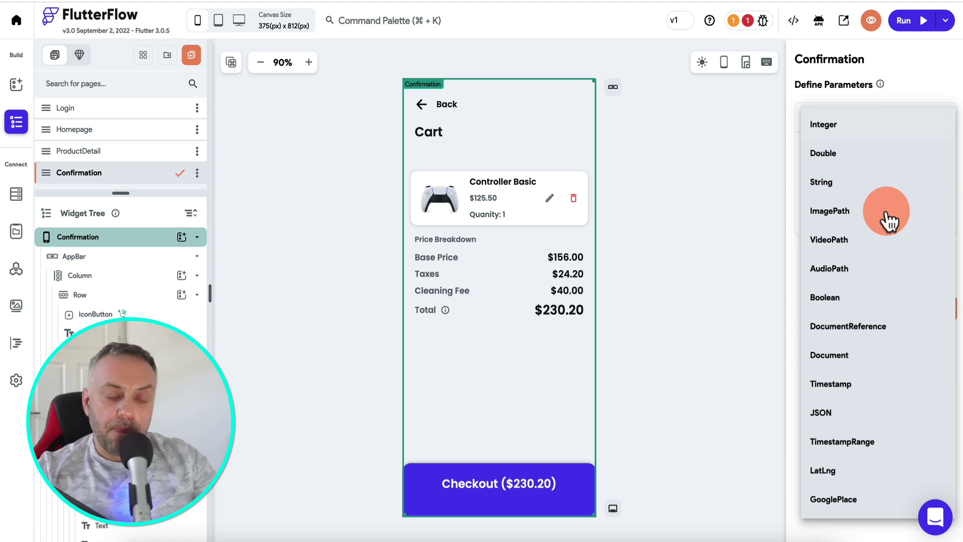
{"action": "left_click", "coordinate": [878, 271]}
{"action": "left_click", "coordinate": [864, 296]}
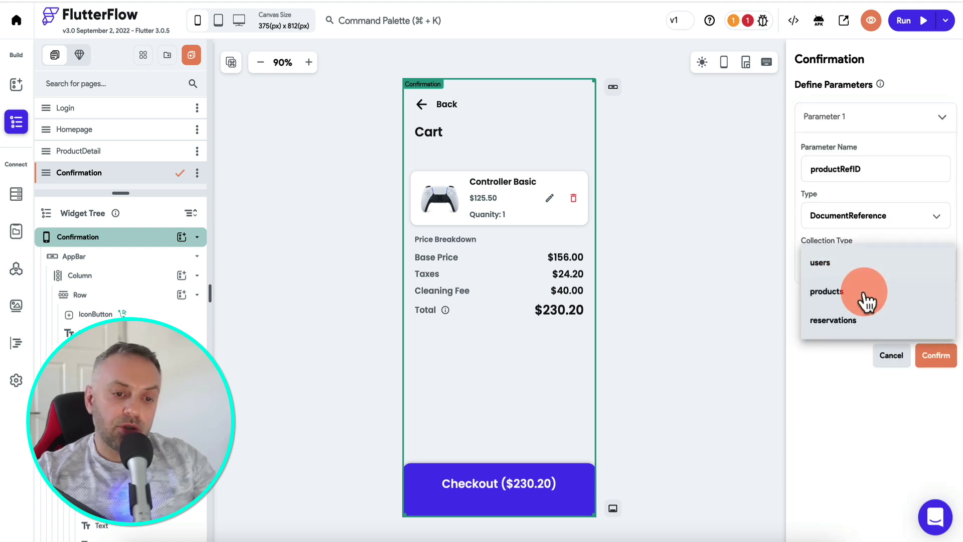
{"action": "left_click", "coordinate": [925, 354]}
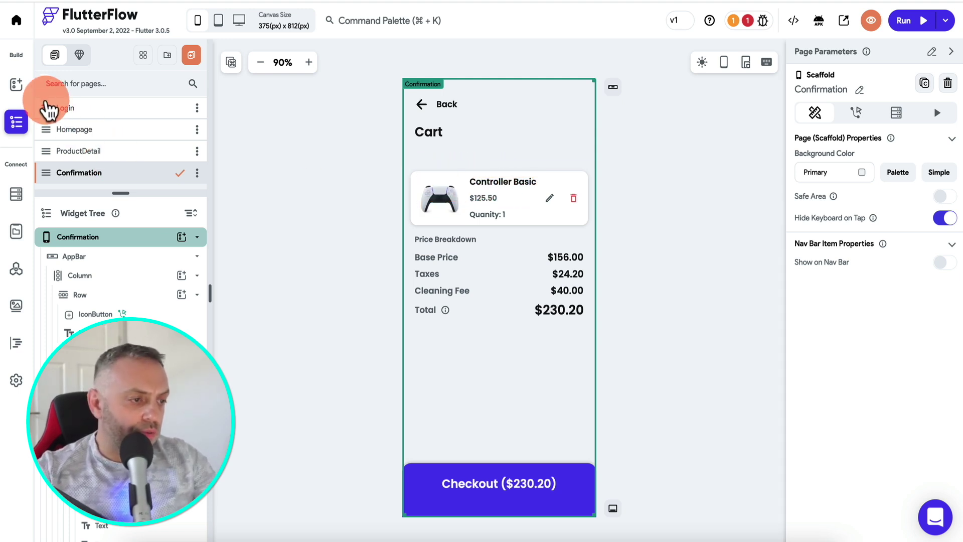
Step: Add a conditional to the On Tap flow of ProductDetail's buttonMsg button and place it before the Wait action
{"action": "left_click", "coordinate": [106, 152]}
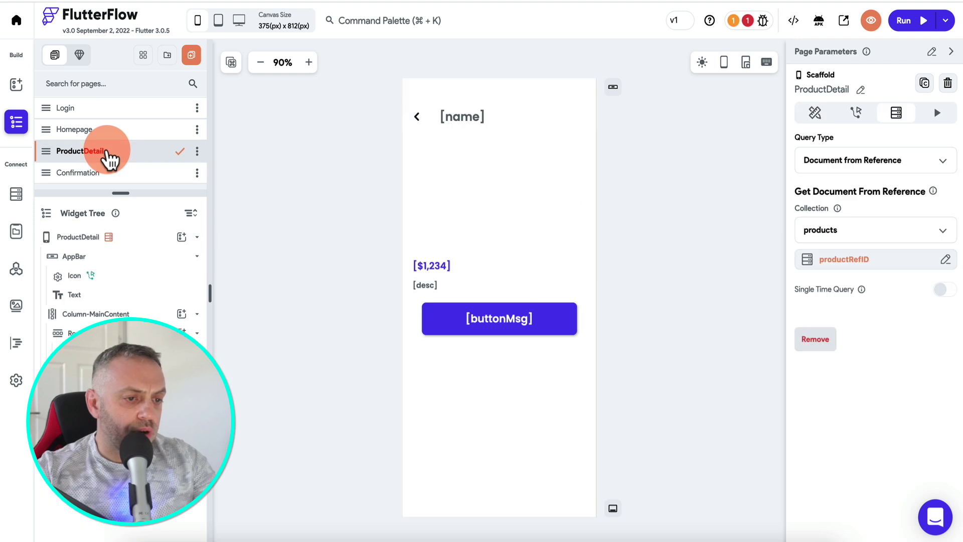
{"action": "left_click", "coordinate": [508, 321]}
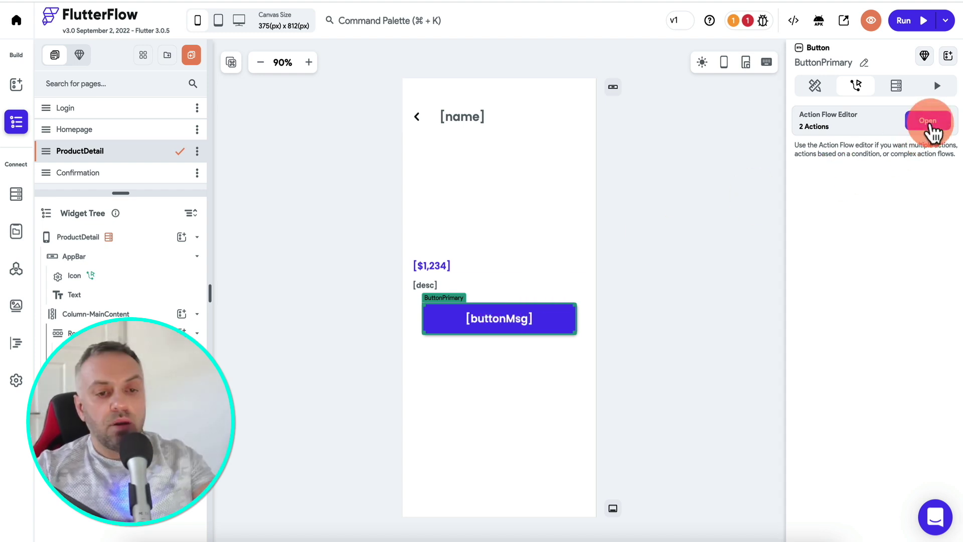
{"action": "left_click", "coordinate": [929, 123]}
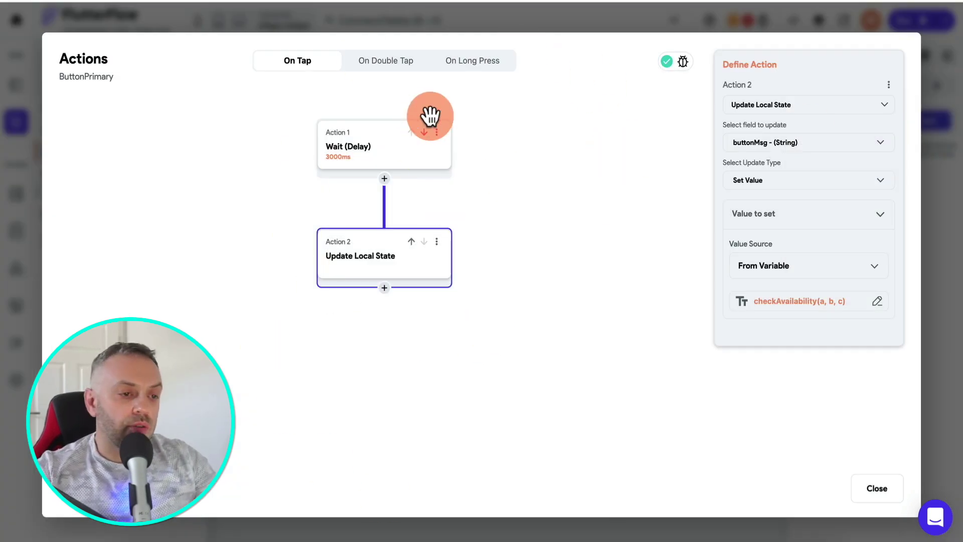
{"action": "left_click", "coordinate": [384, 179]}
{"action": "left_click", "coordinate": [395, 227]}
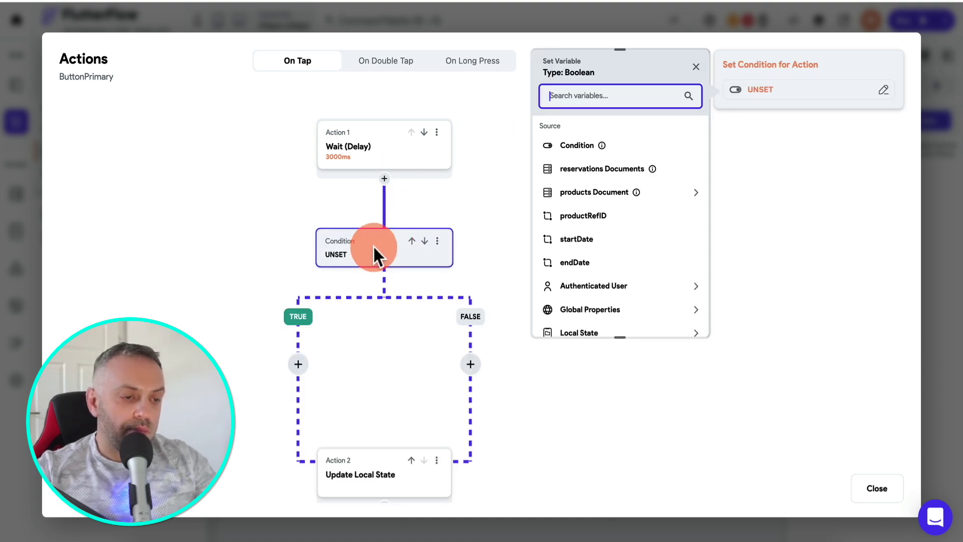
{"action": "left_click", "coordinate": [412, 241]}
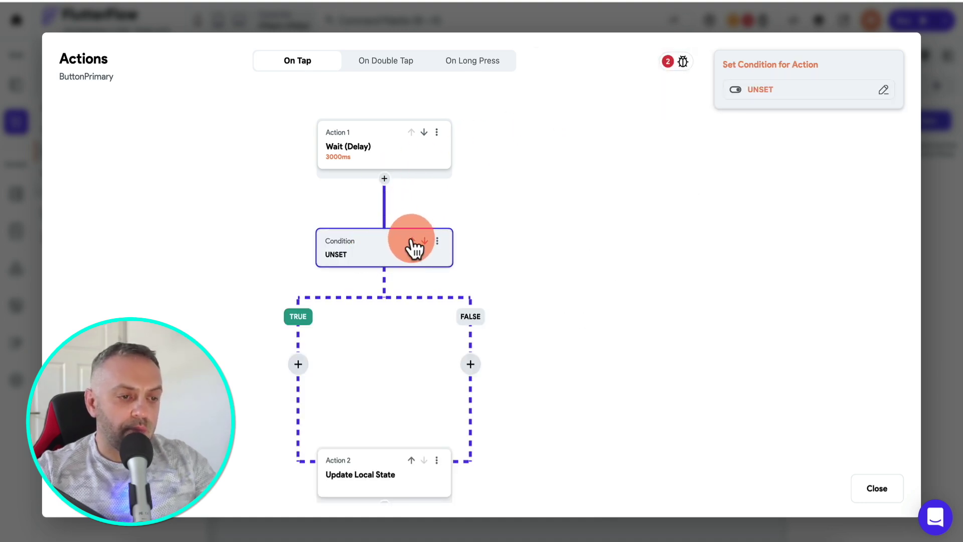
{"action": "left_click", "coordinate": [412, 241]}
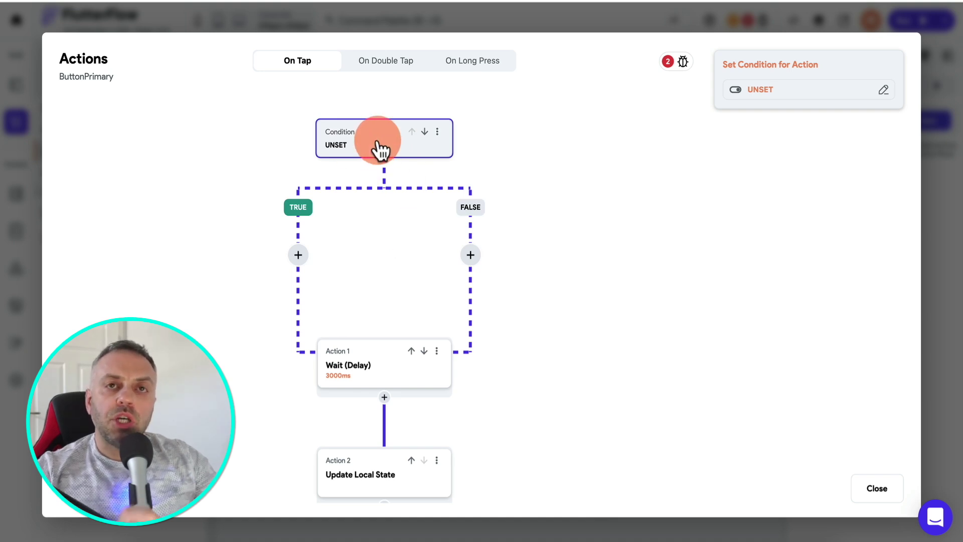
Step: Define the conditional as a Condition comparison whose first value is the local state variable buttonMsg
{"action": "left_click", "coordinate": [779, 80]}
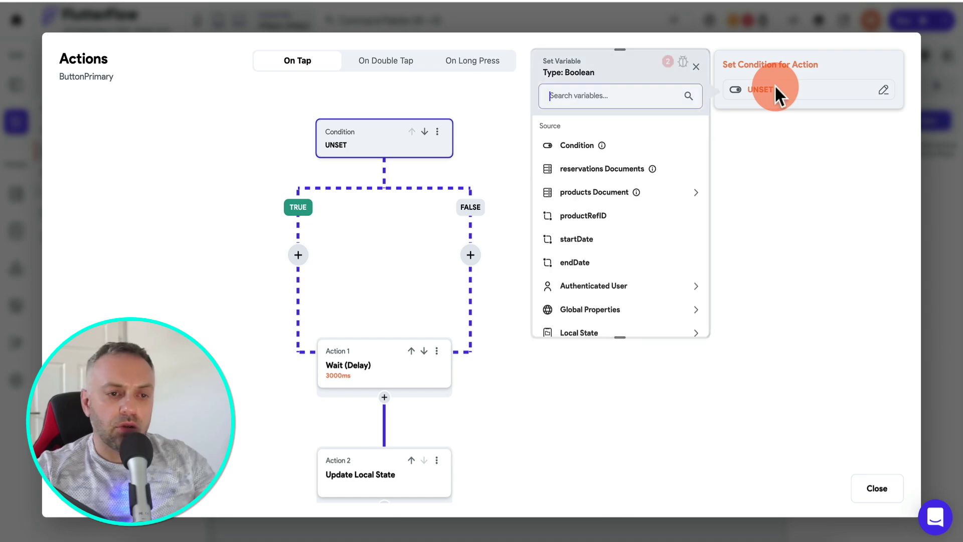
{"action": "left_click", "coordinate": [580, 153]}
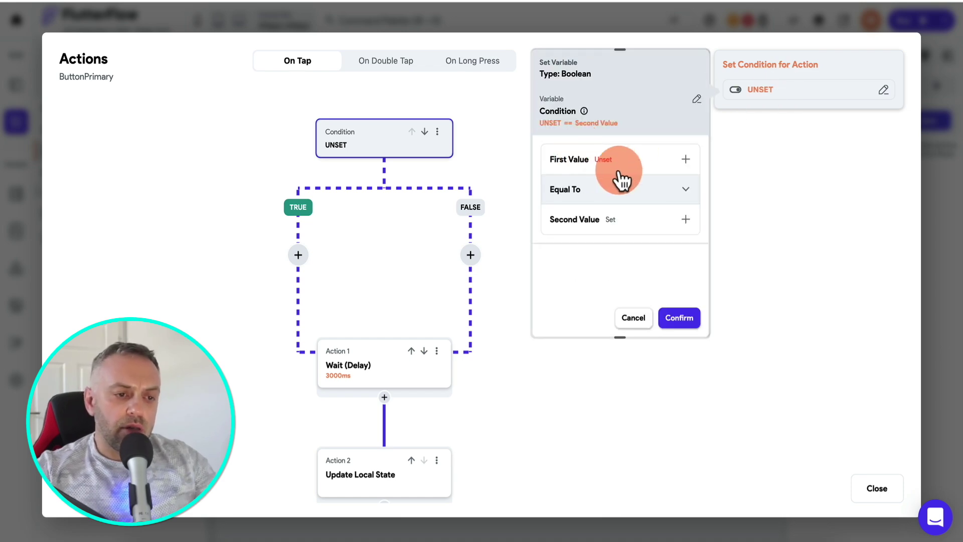
{"action": "left_click", "coordinate": [610, 160]}
{"action": "left_click", "coordinate": [609, 188]}
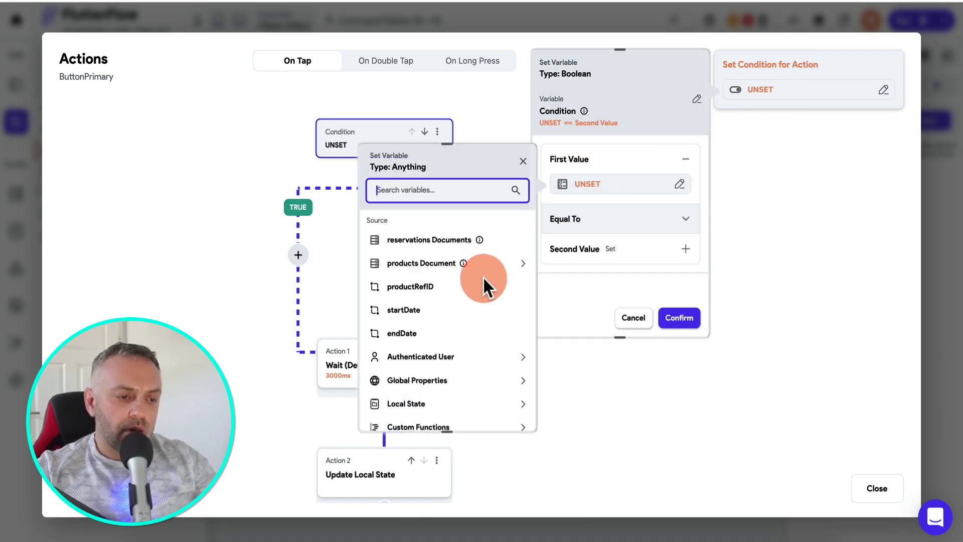
{"action": "scroll", "coordinate": [415, 347], "scroll_direction": "down", "scroll_amount": 2}
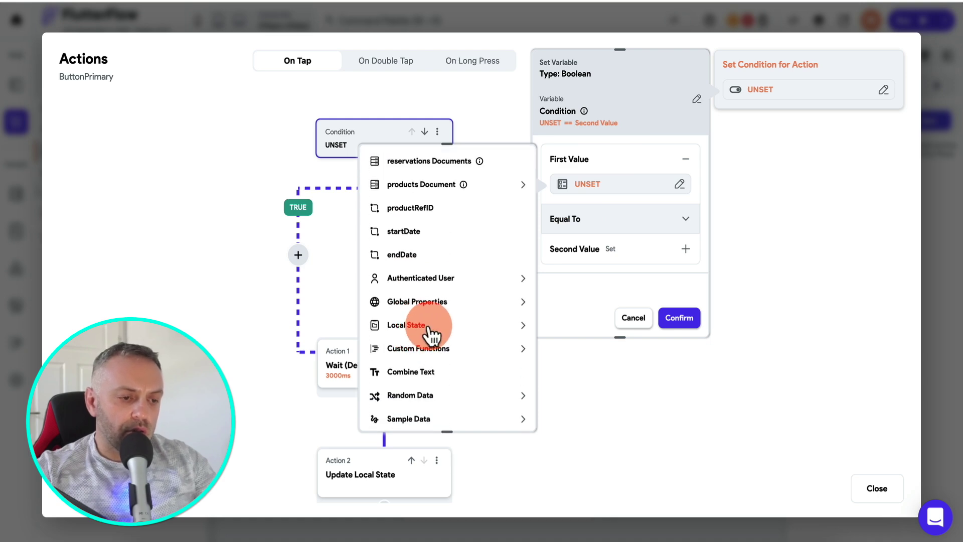
{"action": "left_click", "coordinate": [417, 327]}
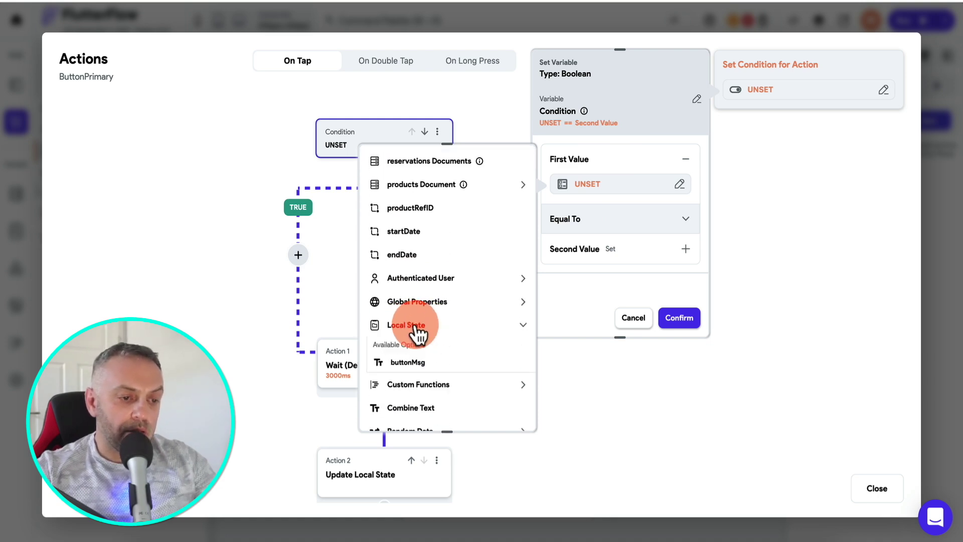
{"action": "left_click", "coordinate": [423, 363]}
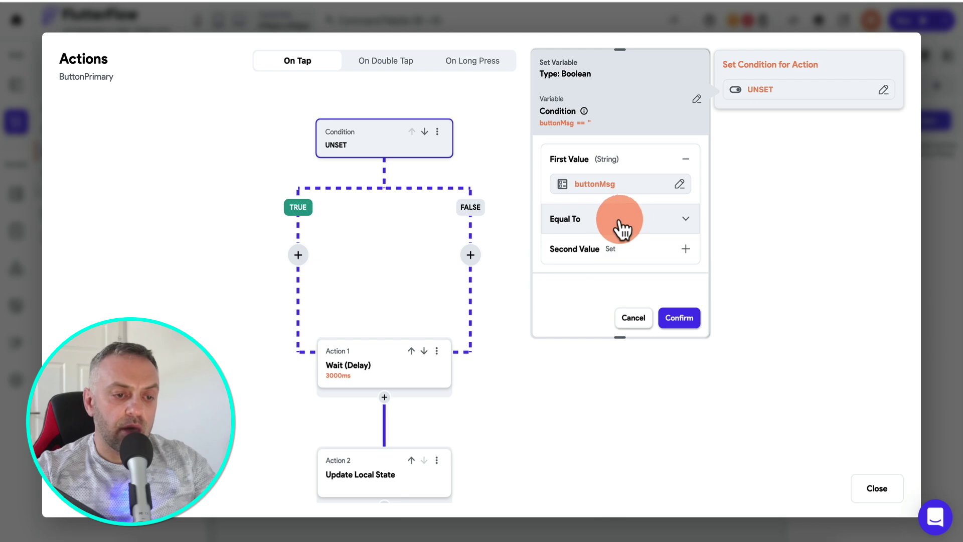
Step: Set the condition's second value to the specific value BOOK, keeping the Equal To comparison, and confirm it
{"action": "left_click", "coordinate": [613, 251]}
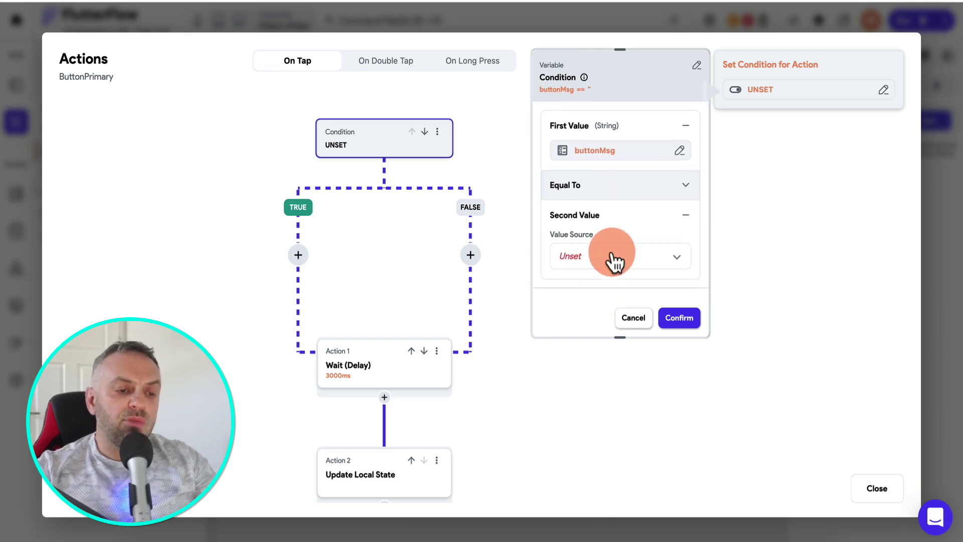
{"action": "left_click", "coordinate": [613, 260]}
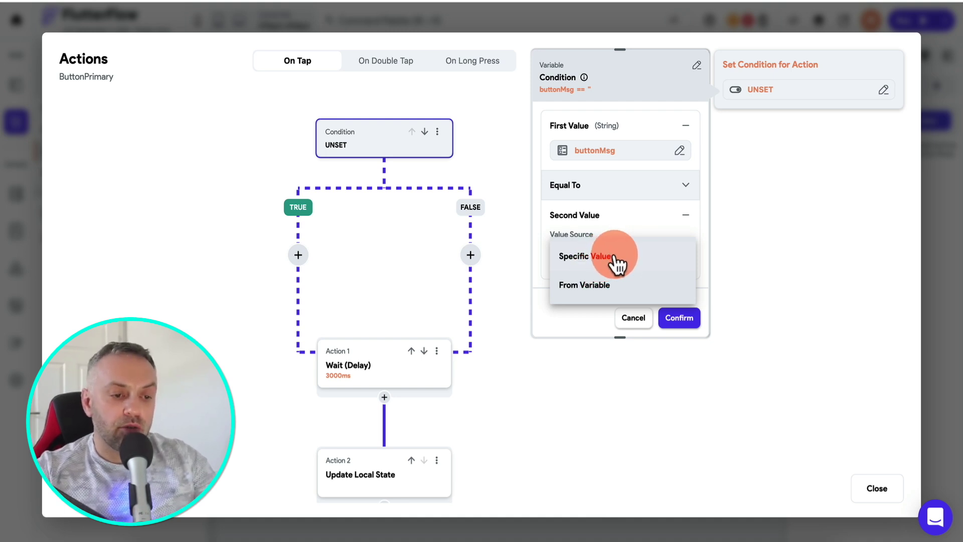
{"action": "left_click", "coordinate": [613, 259]}
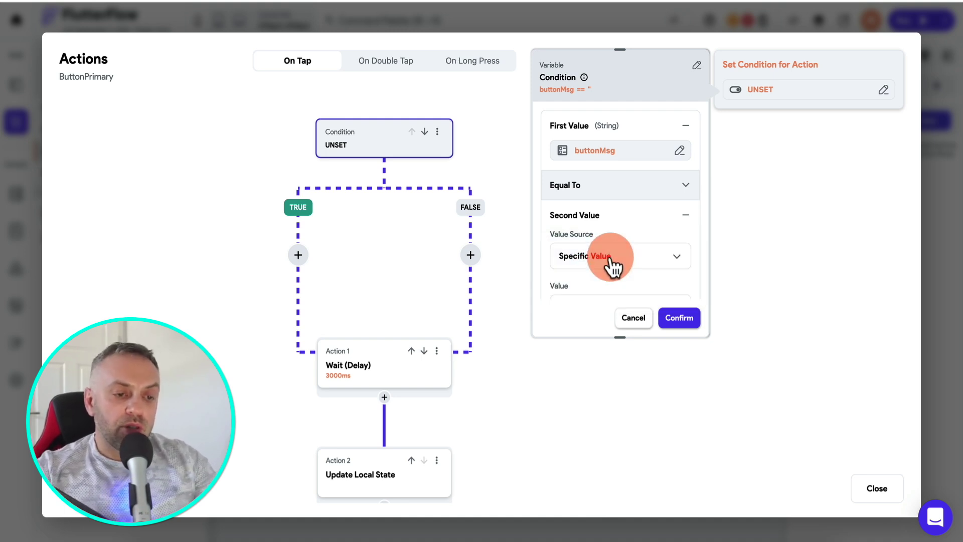
{"action": "left_click", "coordinate": [610, 297]}
{"action": "type", "text": "BOOK"}
{"action": "left_click", "coordinate": [674, 318]}
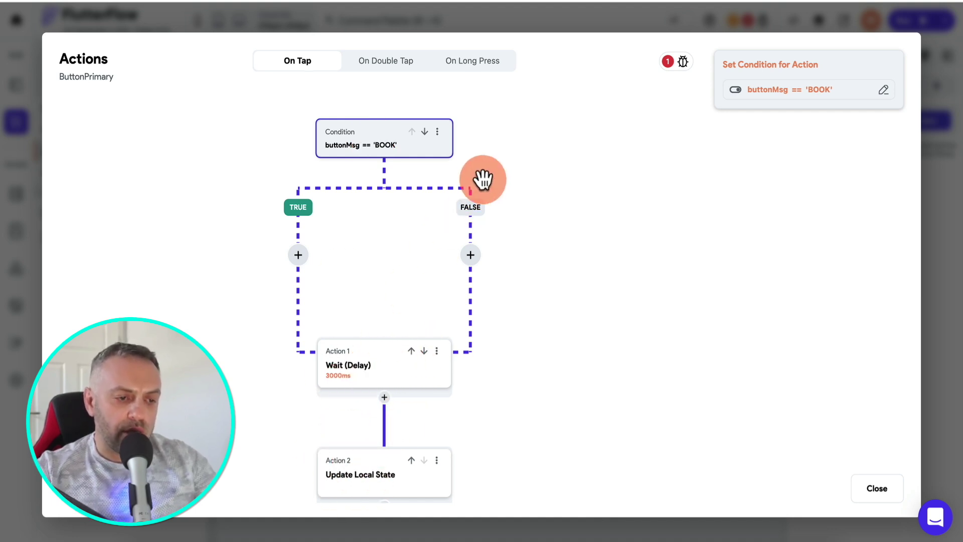
Step: Copy the Wait and Update Local State actions and paste them into the condition's FALSE branch
{"action": "left_click", "coordinate": [438, 351]}
{"action": "left_click", "coordinate": [406, 401]}
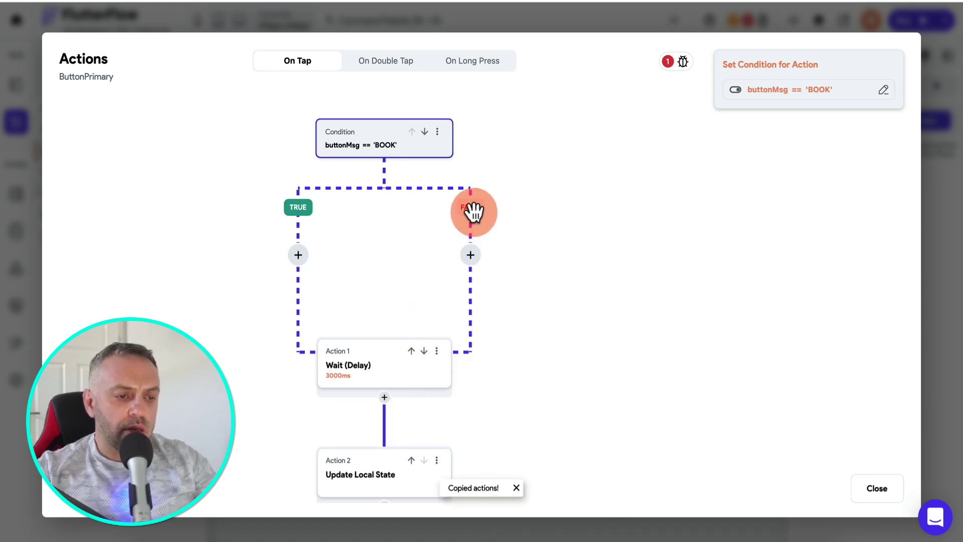
{"action": "left_click", "coordinate": [473, 211]}
{"action": "left_click", "coordinate": [470, 255]}
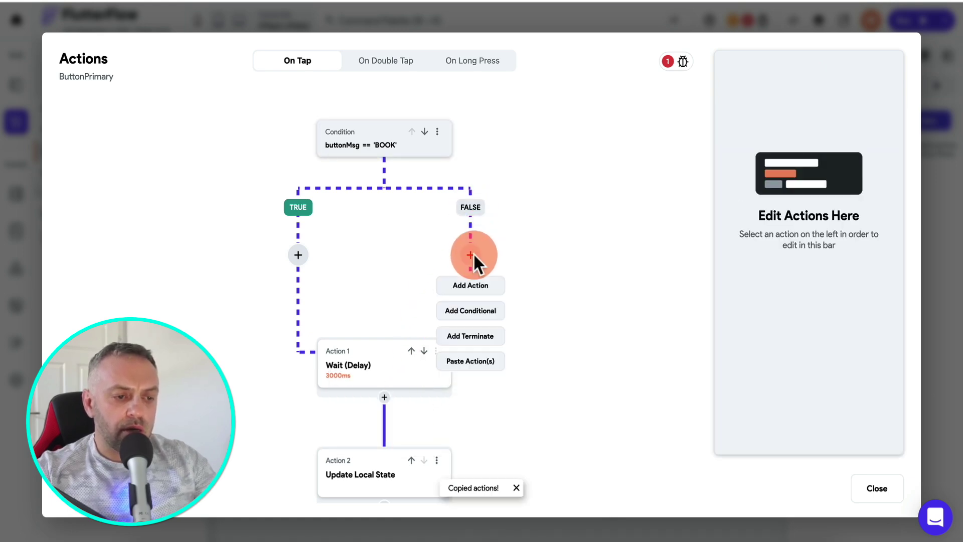
{"action": "left_click", "coordinate": [471, 362]}
{"action": "left_click_drag", "start_coordinate": [445, 390], "coordinate": [411, 415]}
{"action": "scroll", "coordinate": [414, 418], "scroll_direction": "down", "scroll_amount": 3}
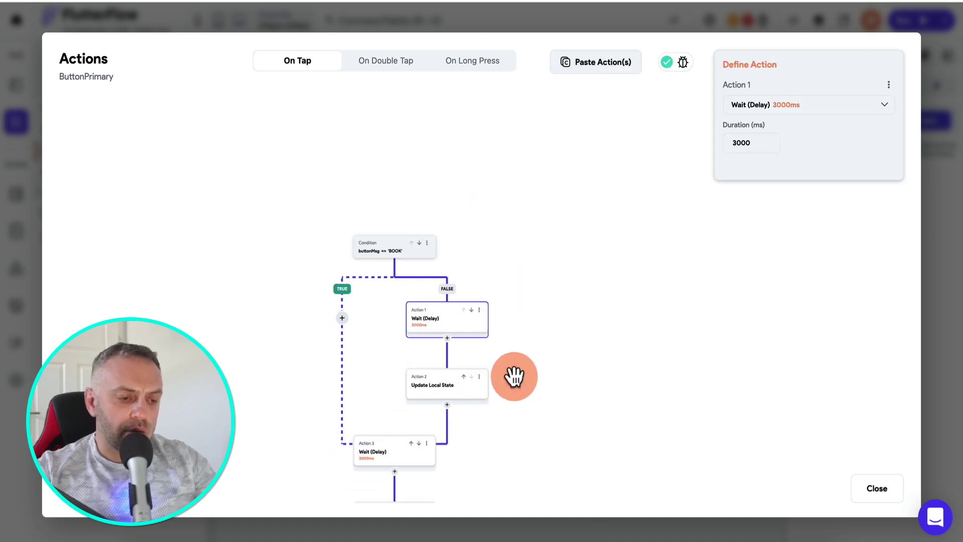
Step: Delete the original Wait and Update Local State actions that follow the condition's merged branches
{"action": "left_click_drag", "start_coordinate": [511, 376], "coordinate": [520, 254]}
{"action": "scroll", "coordinate": [447, 361], "scroll_direction": "up", "scroll_amount": 3}
{"action": "left_click", "coordinate": [423, 285]}
{"action": "left_click", "coordinate": [380, 381]}
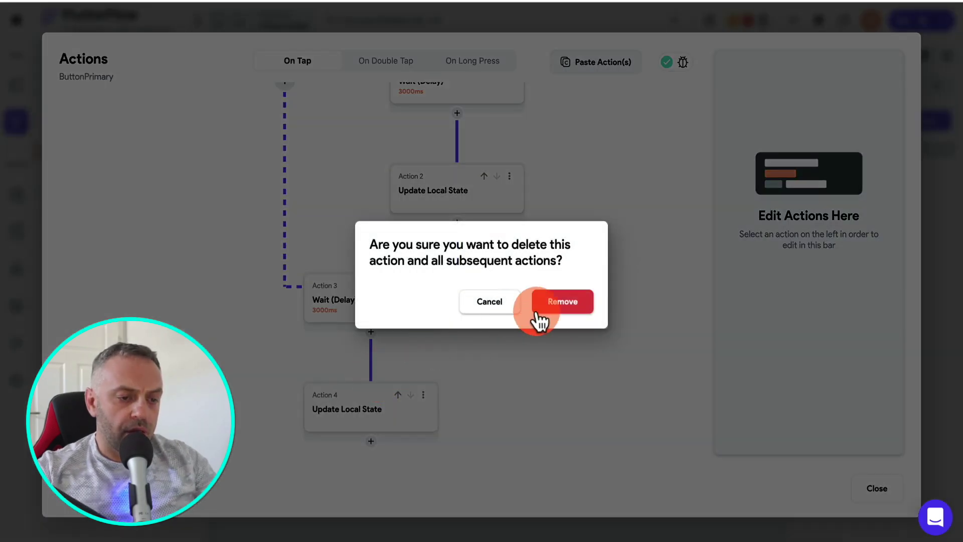
{"action": "left_click", "coordinate": [570, 301]}
{"action": "left_click_drag", "start_coordinate": [548, 218], "coordinate": [587, 381]}
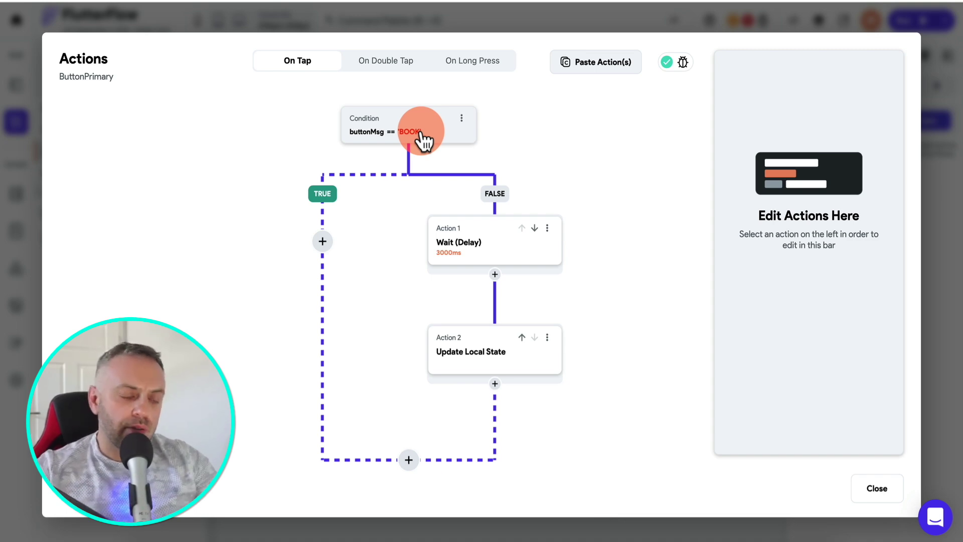
Step: Add a Navigate To action for the Confirmation page in the condition's TRUE branch
{"action": "left_click", "coordinate": [322, 242]}
{"action": "left_click", "coordinate": [326, 272]}
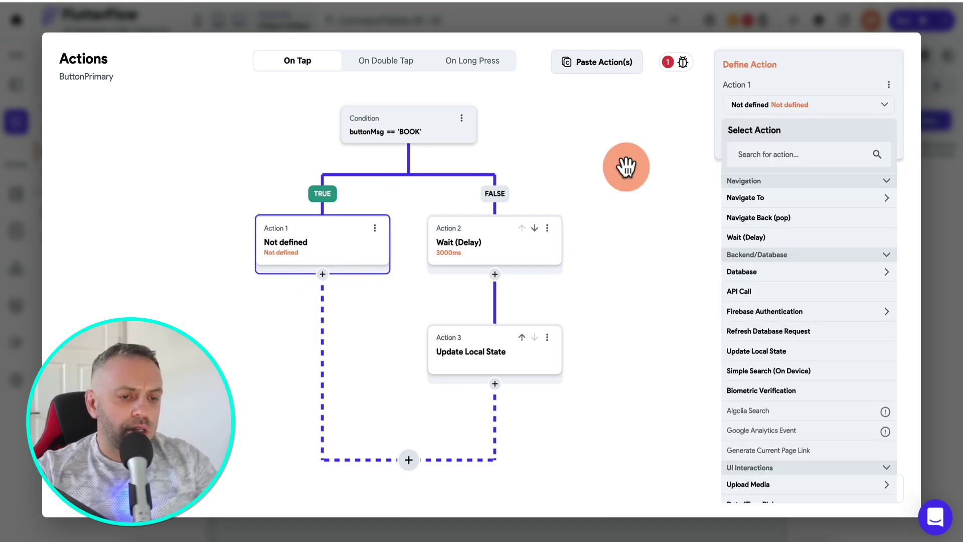
{"action": "left_click", "coordinate": [798, 153]}
{"action": "type", "text": "nav"}
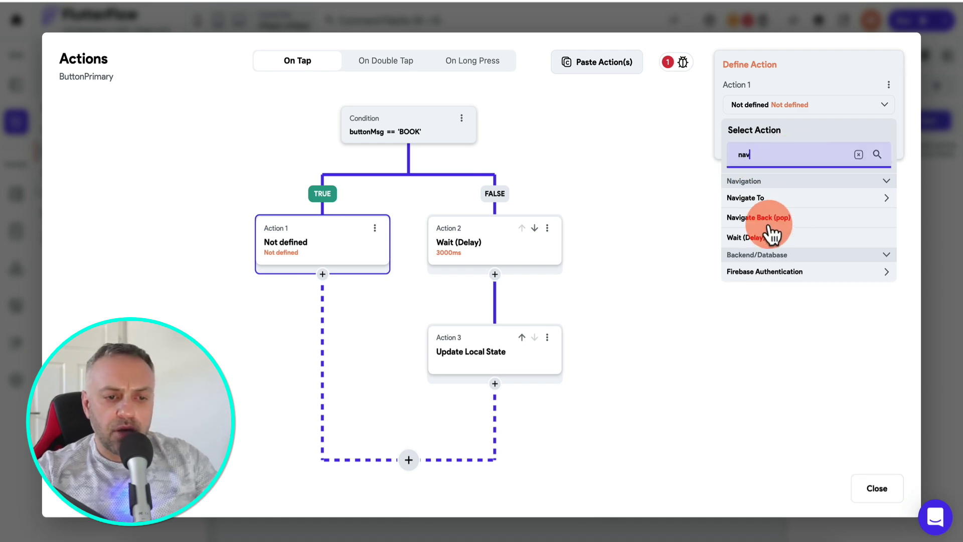
{"action": "left_click", "coordinate": [795, 200]}
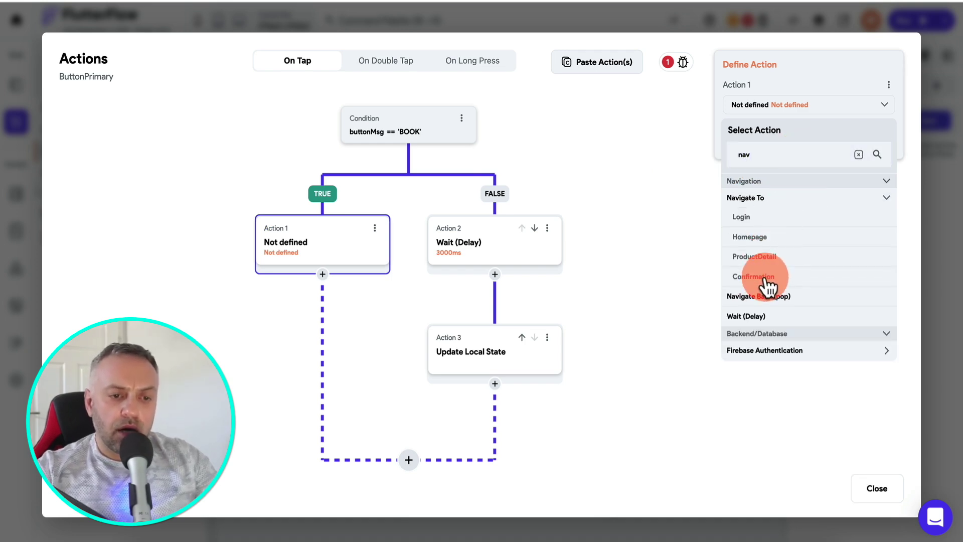
{"action": "left_click", "coordinate": [763, 277]}
Step: Pass productRefID as the navigation action's productRefID parameter and close the action flow
{"action": "left_click", "coordinate": [778, 216]}
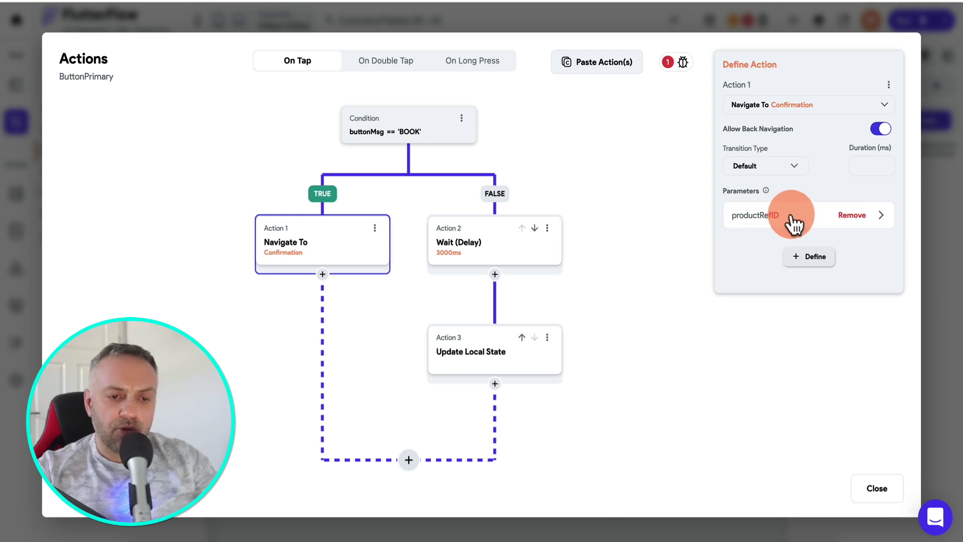
{"action": "left_click", "coordinate": [793, 221]}
{"action": "left_click", "coordinate": [776, 324]}
{"action": "left_click", "coordinate": [682, 391]}
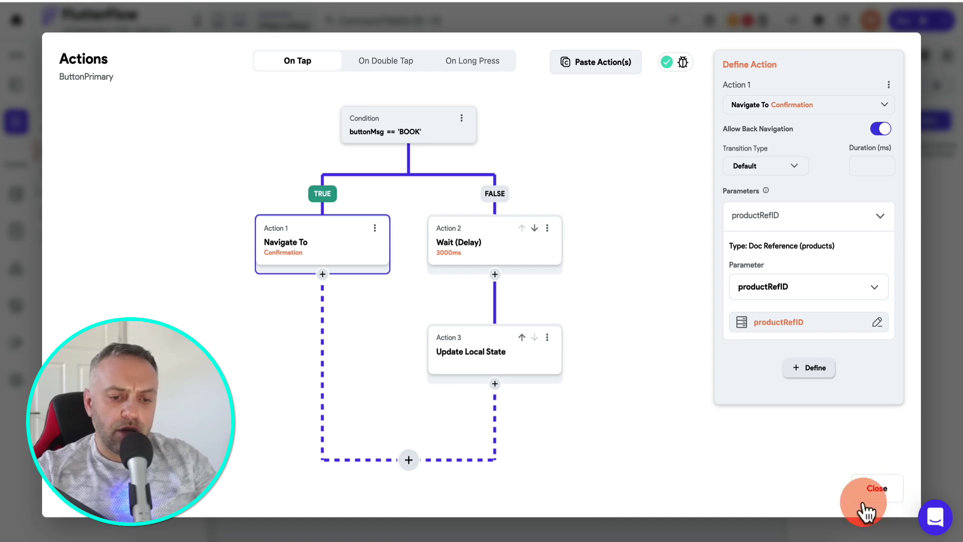
{"action": "left_click", "coordinate": [879, 491]}
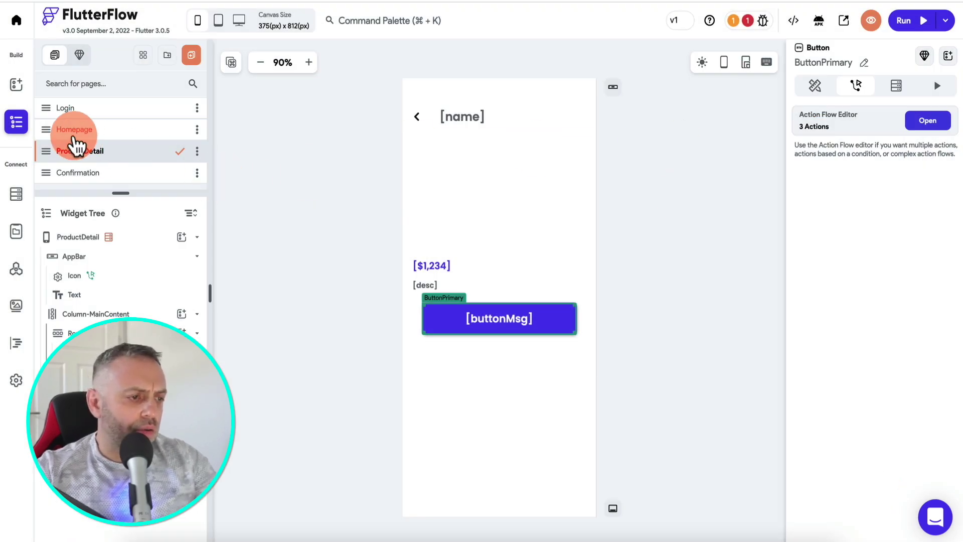
Step: Give the Confirmation page a Document from Reference backend query on the products collection using productRefID
{"action": "left_click", "coordinate": [80, 173]}
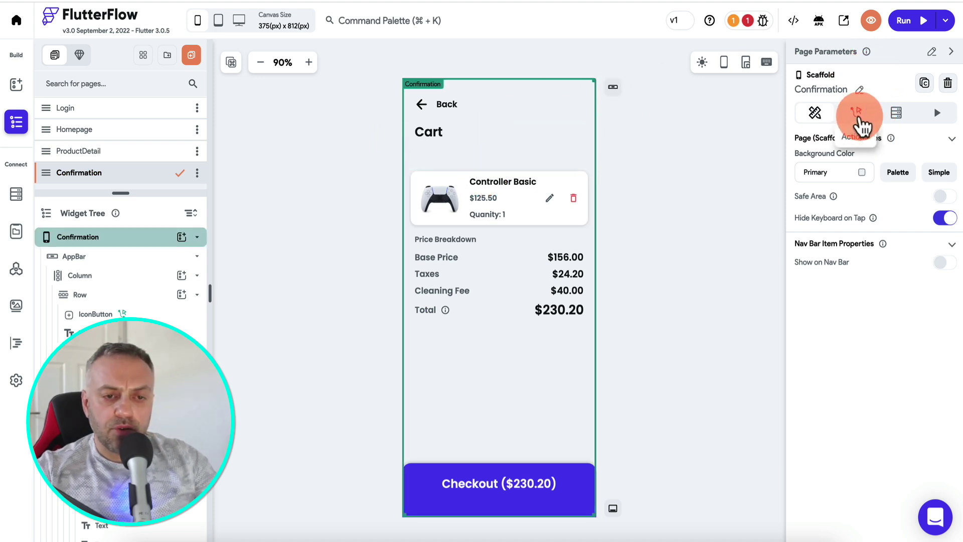
{"action": "left_click", "coordinate": [895, 120]}
{"action": "left_click", "coordinate": [860, 167]}
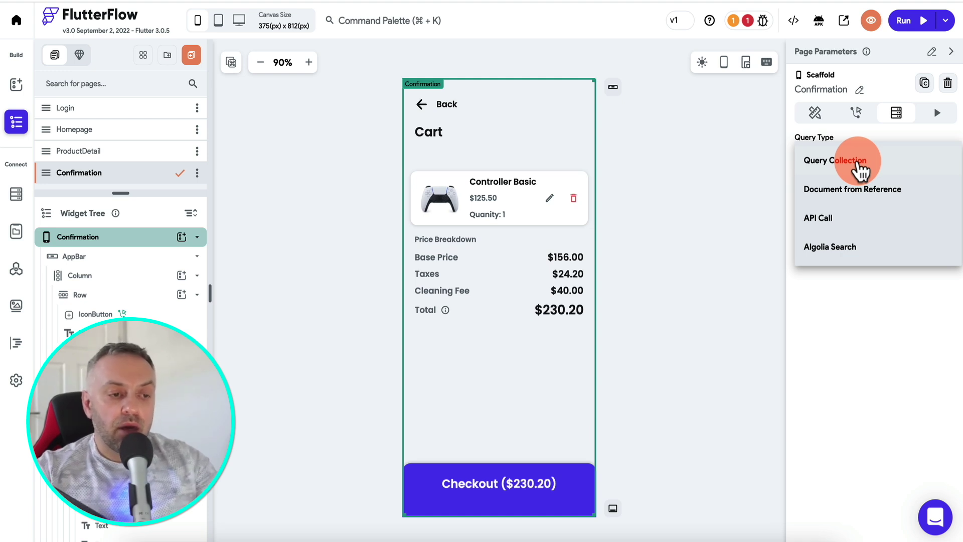
{"action": "left_click", "coordinate": [854, 191]}
{"action": "left_click", "coordinate": [852, 228]}
{"action": "left_click", "coordinate": [845, 260]}
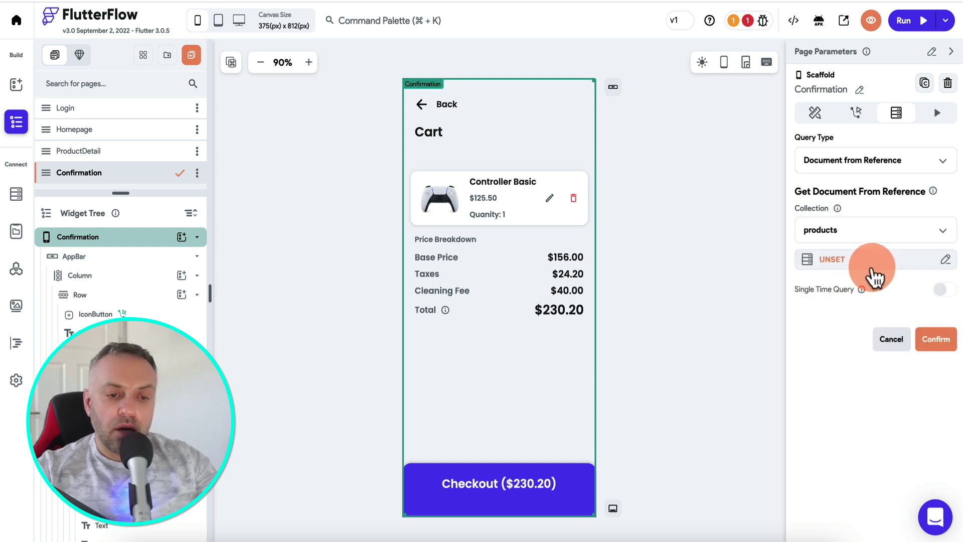
{"action": "left_click", "coordinate": [871, 274]}
{"action": "left_click", "coordinate": [667, 315]}
{"action": "left_click", "coordinate": [928, 340]}
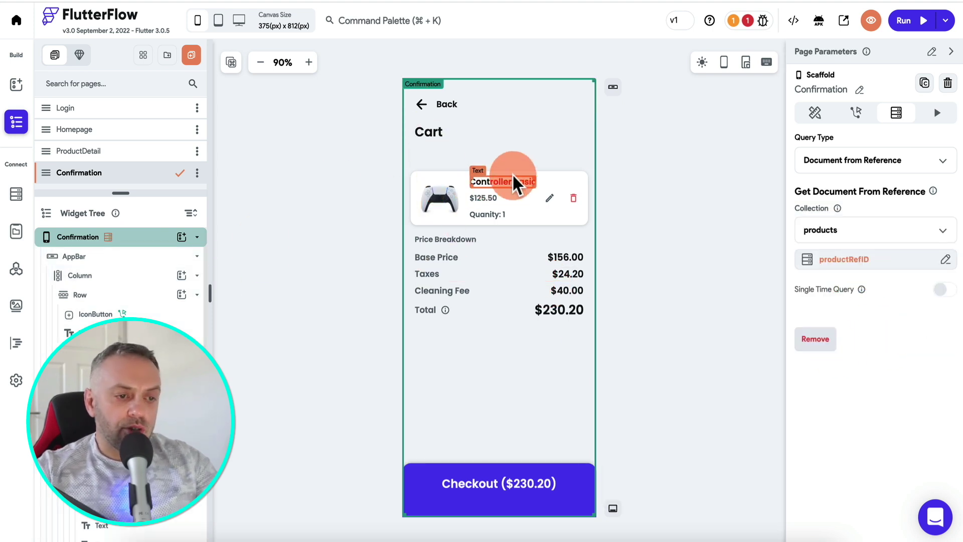
Step: Set the Confirmation cart item's image path from the products document's img field
{"action": "left_click", "coordinate": [440, 194]}
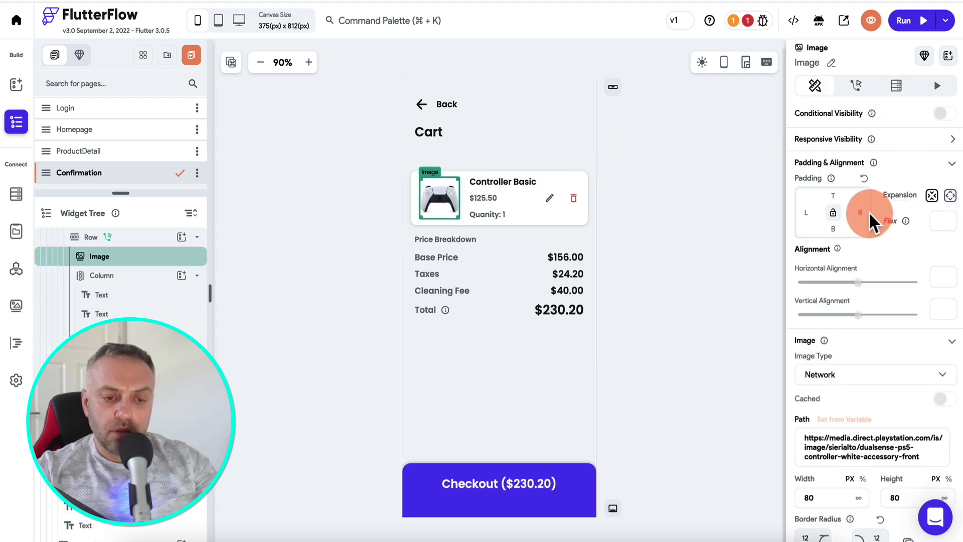
{"action": "scroll", "coordinate": [863, 210], "scroll_direction": "down", "scroll_amount": 3}
{"action": "left_click", "coordinate": [844, 265]}
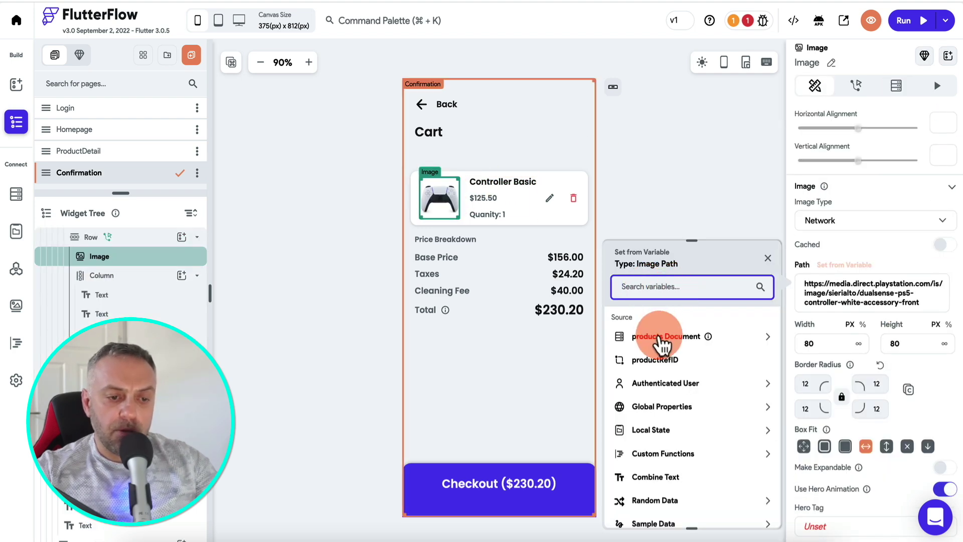
{"action": "left_click", "coordinate": [662, 341]}
{"action": "left_click", "coordinate": [644, 414]}
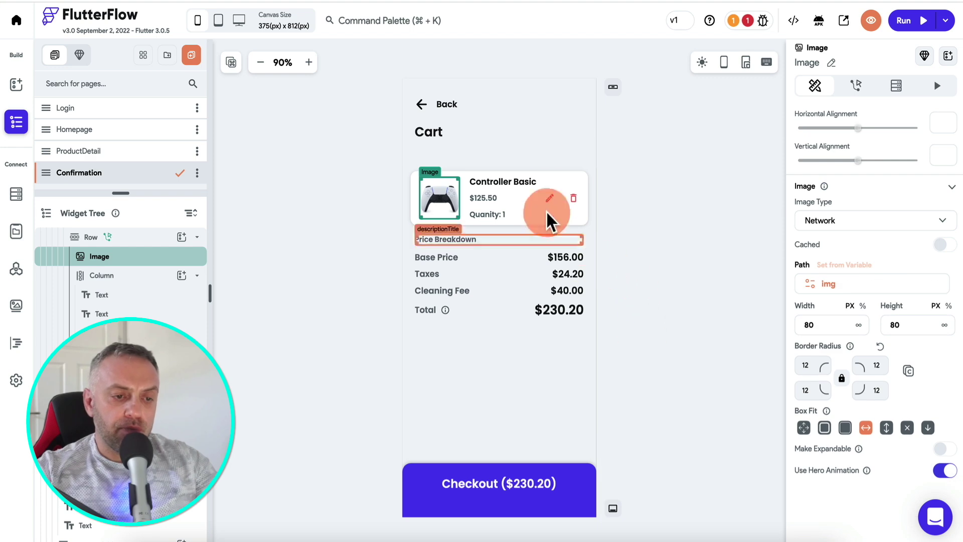
Step: Set the cart item's Controller Basic title from the products document's name field
{"action": "left_click", "coordinate": [503, 181]}
{"action": "scroll", "coordinate": [857, 167], "scroll_direction": "up", "scroll_amount": 5}
{"action": "left_click_drag", "start_coordinate": [804, 128], "coordinate": [843, 151]}
{"action": "left_click", "coordinate": [837, 120]}
{"action": "left_click", "coordinate": [684, 267]}
Step: Bind the cart item's $125.50 price text to the products document's price field
{"action": "left_click", "coordinate": [498, 200]}
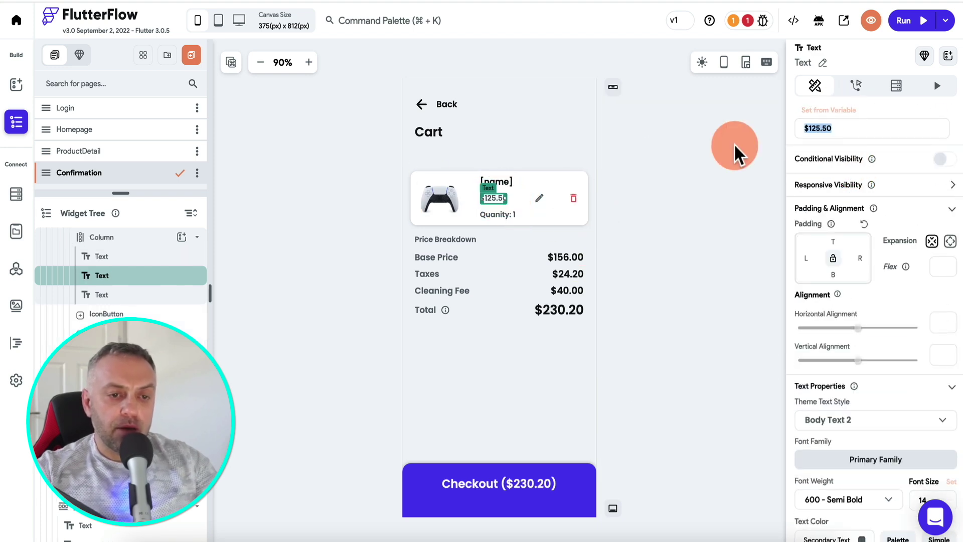
{"action": "left_click", "coordinate": [838, 127]}
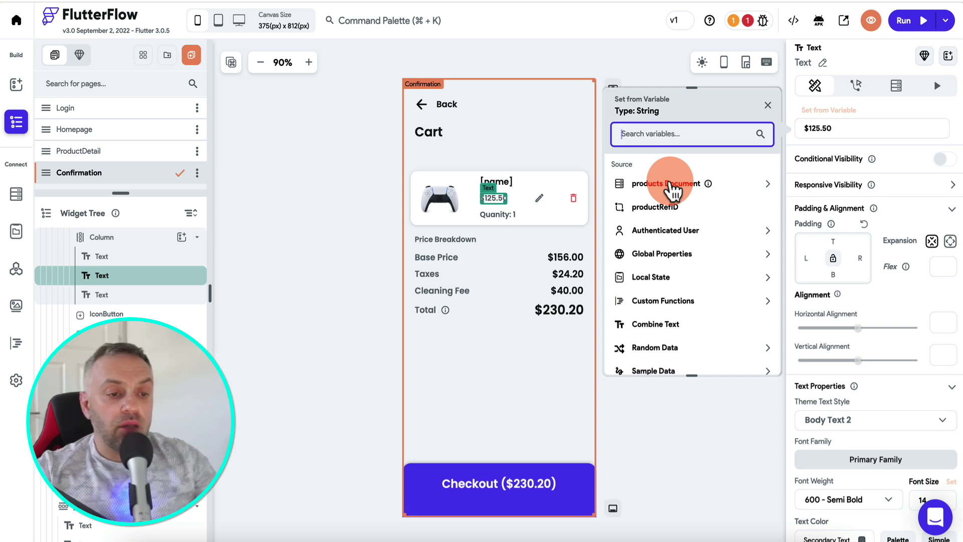
{"action": "left_click", "coordinate": [672, 187]}
{"action": "left_click", "coordinate": [647, 279]}
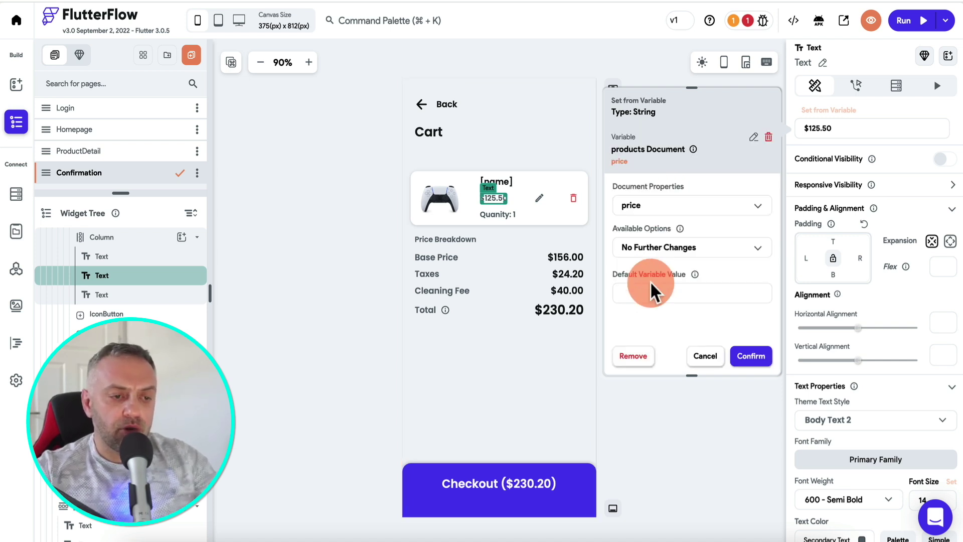
Step: Format the cart item's price as a Decimal number with Automatic decimal type, displayed as currency, and save the binding
{"action": "left_click", "coordinate": [720, 250]}
{"action": "left_click", "coordinate": [701, 274]}
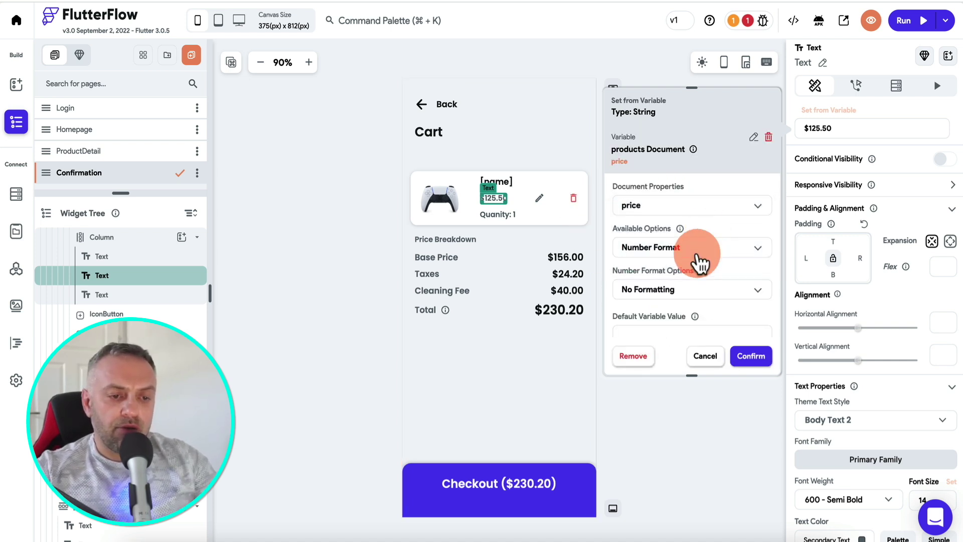
{"action": "left_click", "coordinate": [689, 299]}
{"action": "left_click", "coordinate": [680, 314]}
{"action": "scroll", "coordinate": [698, 281], "scroll_direction": "down", "scroll_amount": 2}
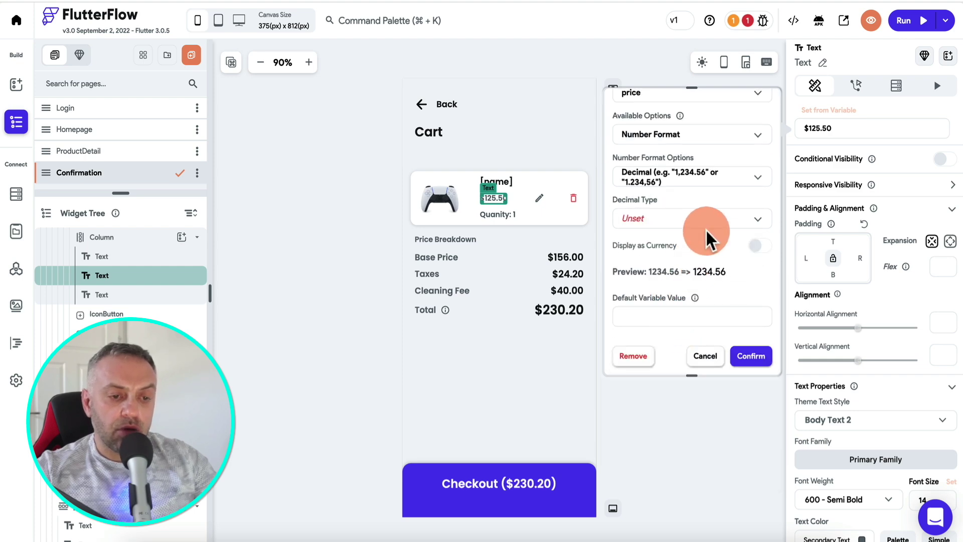
{"action": "left_click", "coordinate": [715, 223]}
{"action": "left_click", "coordinate": [697, 221]}
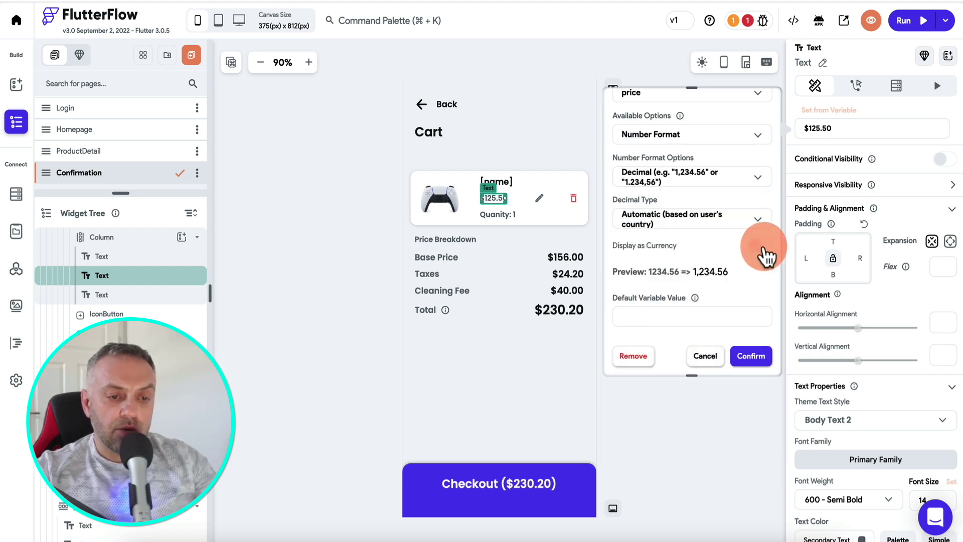
{"action": "left_click", "coordinate": [762, 247]}
{"action": "left_click", "coordinate": [756, 354]}
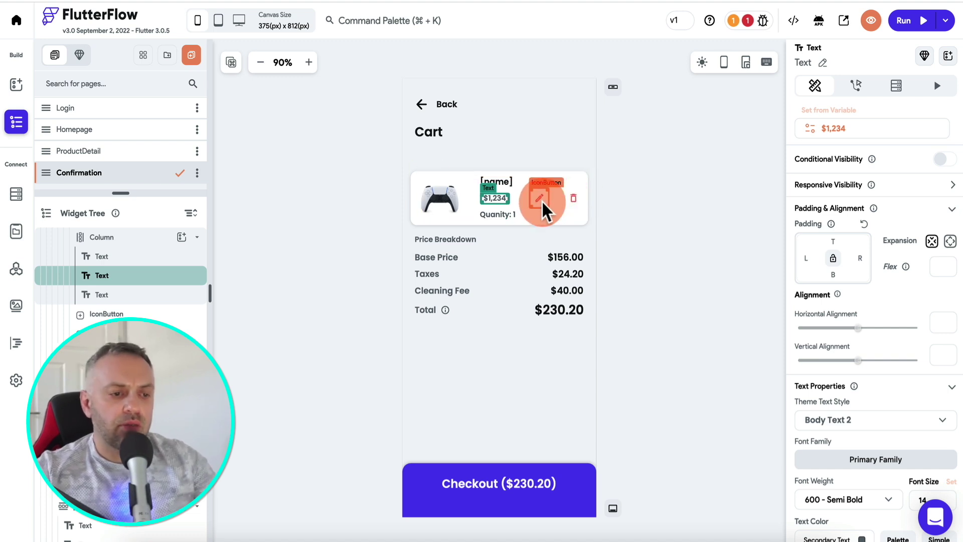
Step: Shorten the text in the Confirmation page's bottom container to "Checkout", removing the bracketed amount
{"action": "left_click", "coordinate": [525, 491]}
{"action": "left_click", "coordinate": [857, 123]}
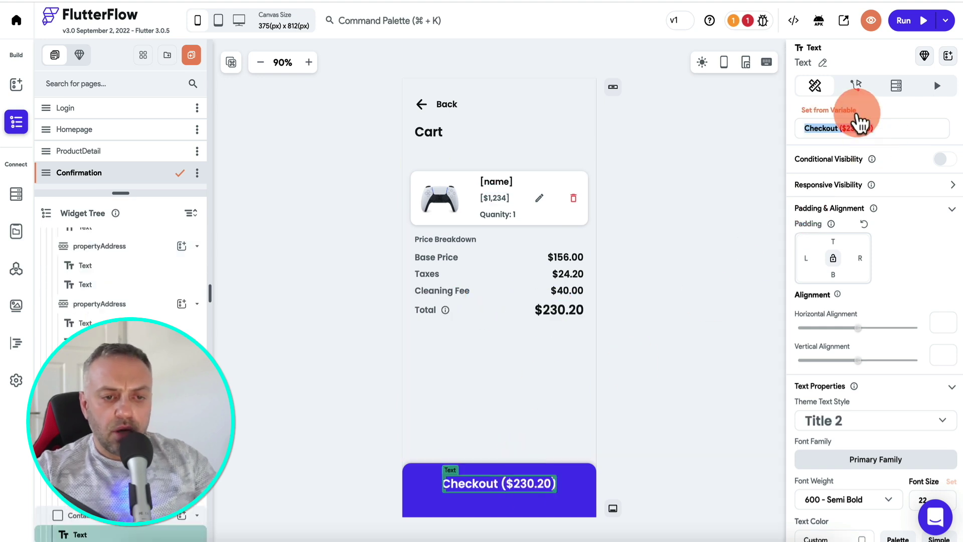
{"action": "left_click", "coordinate": [883, 126]}
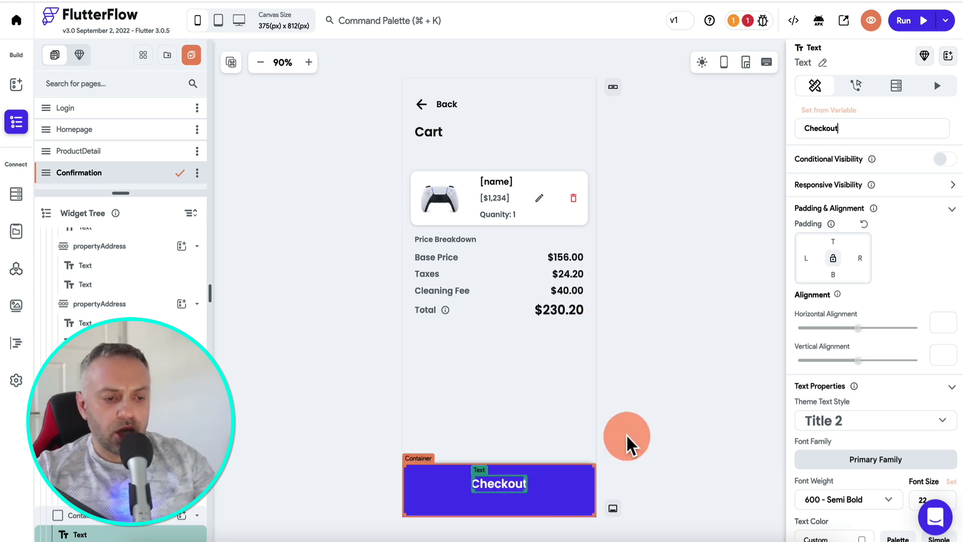
{"action": "left_click", "coordinate": [657, 404]}
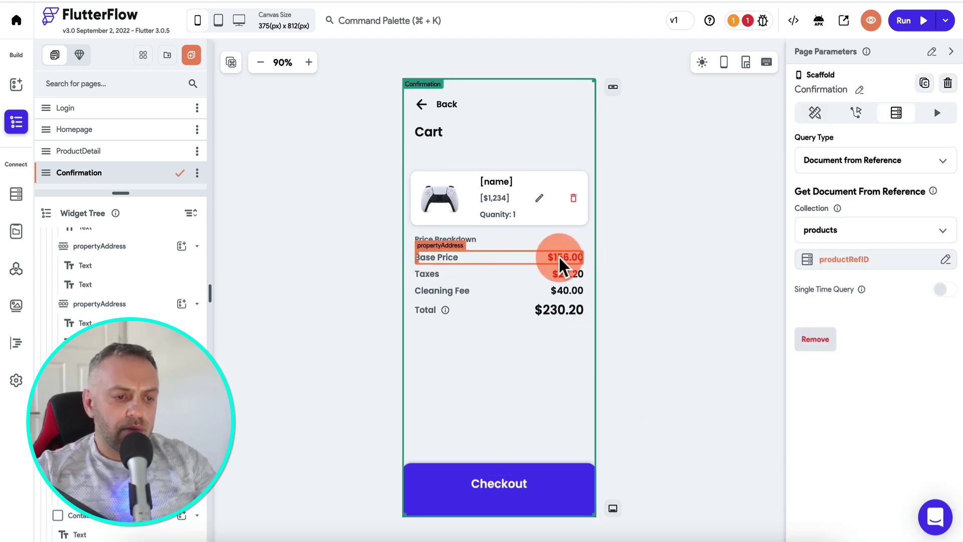
Step: Delete the Base Price, Taxes and Cleaning Fee rows from the price breakdown
{"action": "left_click", "coordinate": [496, 254]}
{"action": "key", "text": "Delete"}
{"action": "left_click", "coordinate": [496, 254]}
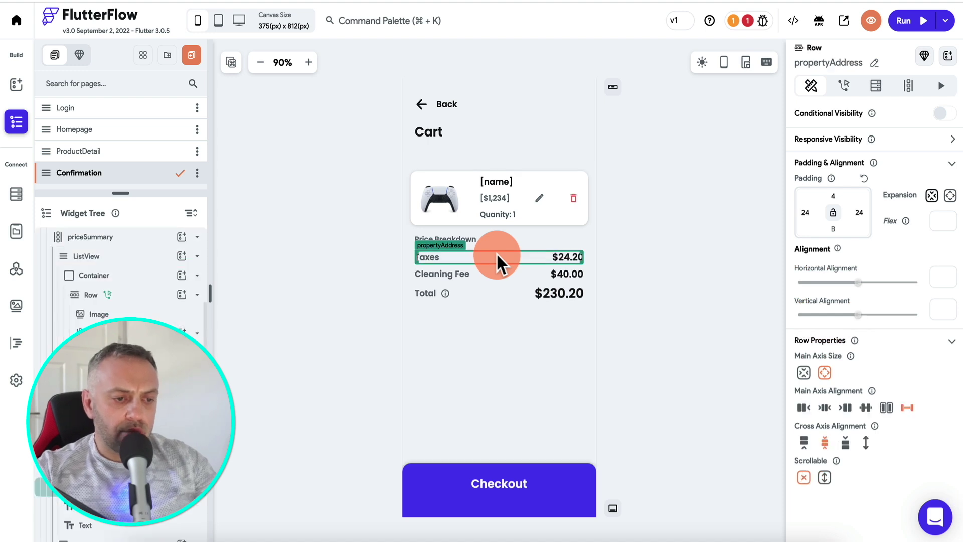
{"action": "key", "text": "Delete"}
{"action": "left_click", "coordinate": [496, 254]}
{"action": "key", "text": "Delete"}
Step: Bind the Total amount text in the price breakdown to the products document's price field
{"action": "left_click", "coordinate": [560, 259]}
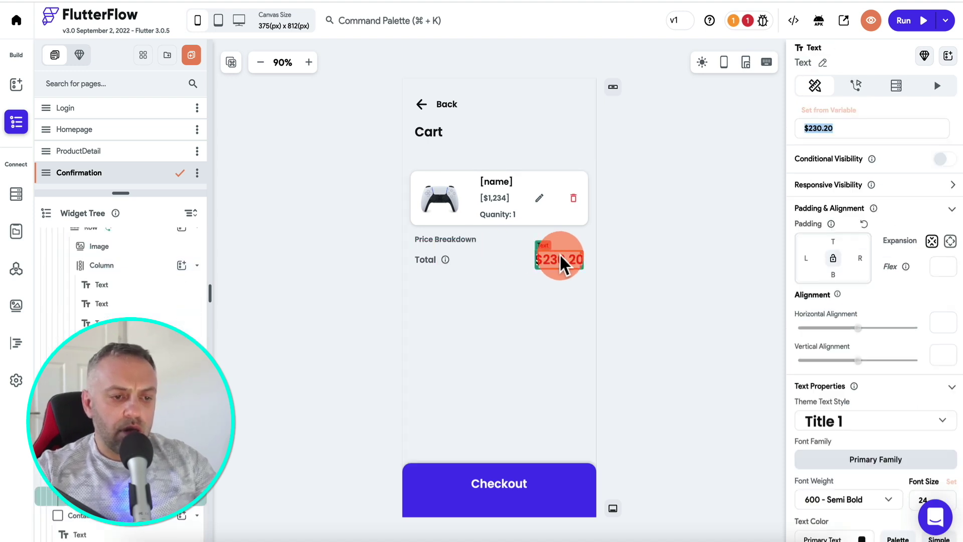
{"action": "left_click", "coordinate": [830, 119]}
{"action": "left_click", "coordinate": [671, 186]}
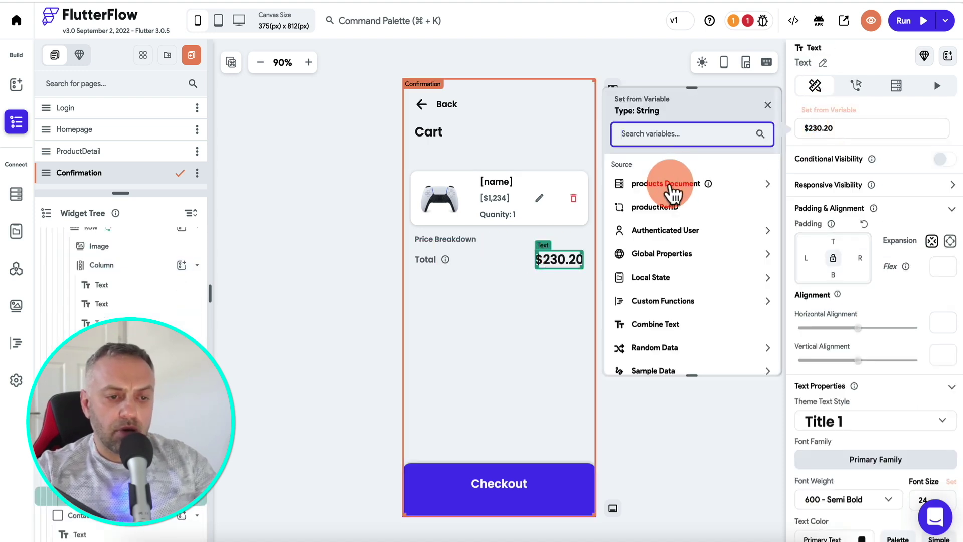
{"action": "left_click", "coordinate": [656, 263]}
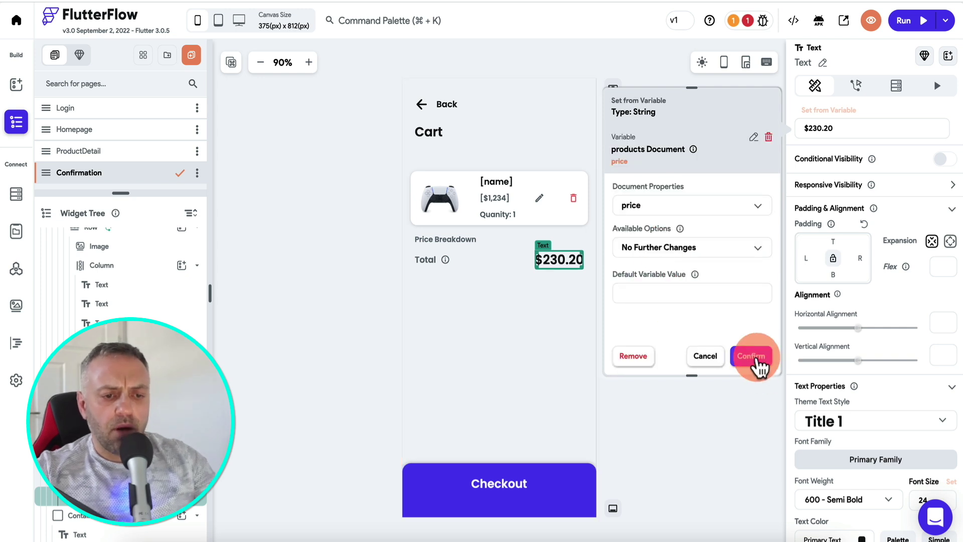
Step: Format the Total amount as a Decimal number with Automatic decimal type, displayed as currency, and save the binding
{"action": "left_click", "coordinate": [723, 249]}
{"action": "left_click", "coordinate": [715, 218]}
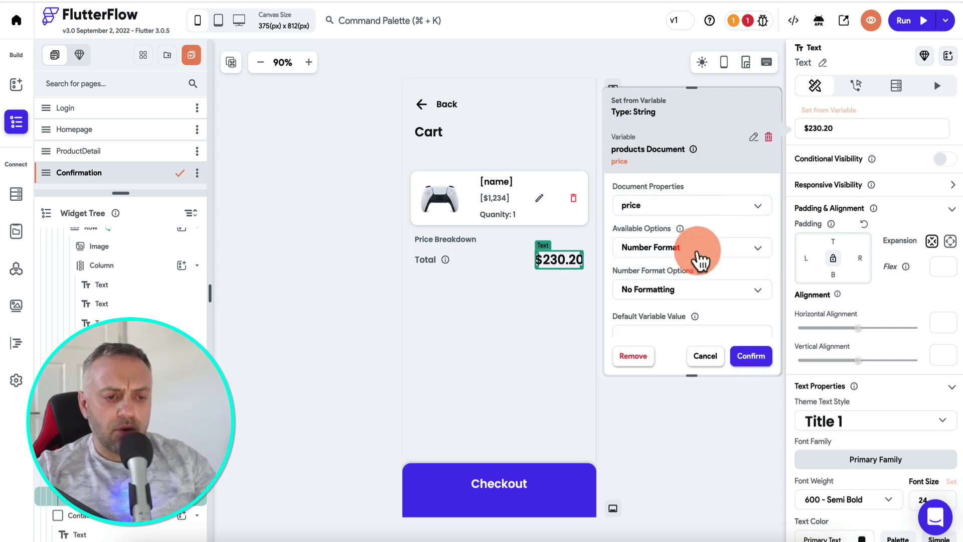
{"action": "left_click", "coordinate": [684, 290]}
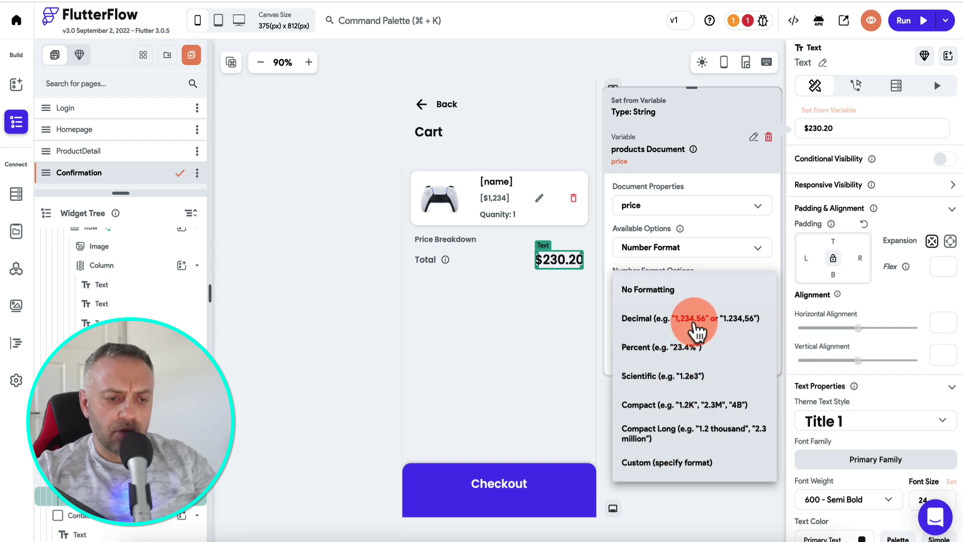
{"action": "left_click", "coordinate": [686, 318]}
{"action": "left_click", "coordinate": [718, 217]}
{"action": "left_click", "coordinate": [718, 222]}
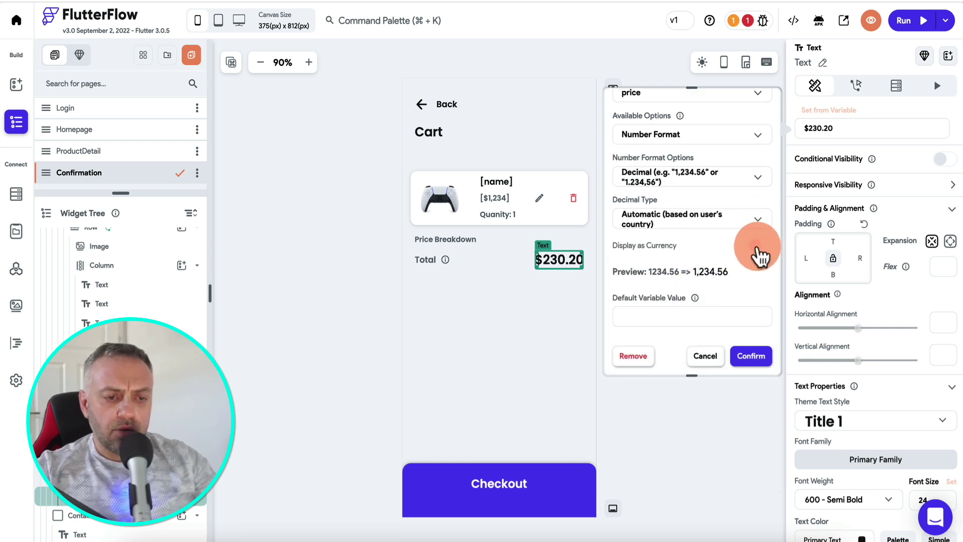
{"action": "left_click", "coordinate": [758, 246]}
{"action": "left_click", "coordinate": [752, 358]}
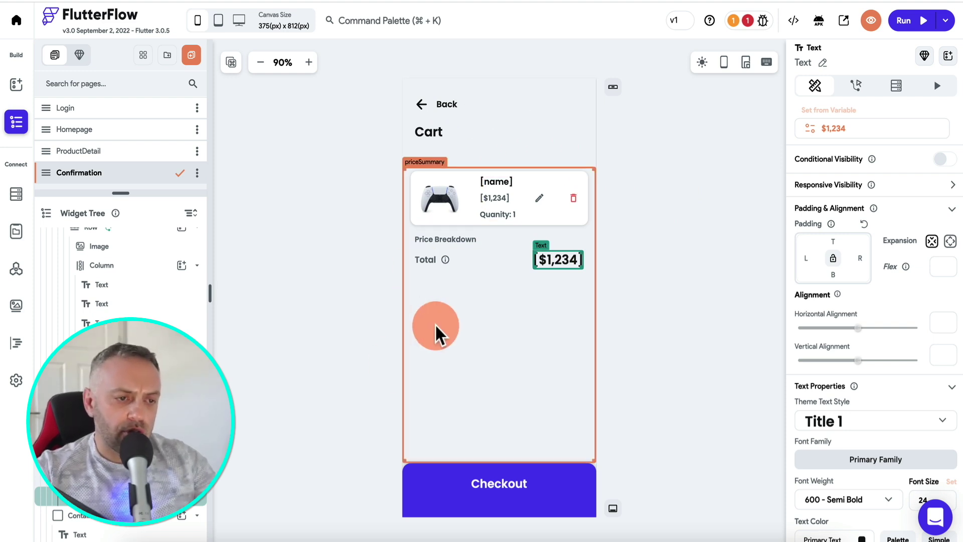
Step: Review the Confirmation page's back icon action and the ProductDetail button's action flow leading to Confirmation
{"action": "left_click", "coordinate": [440, 104]}
{"action": "left_click", "coordinate": [422, 105]}
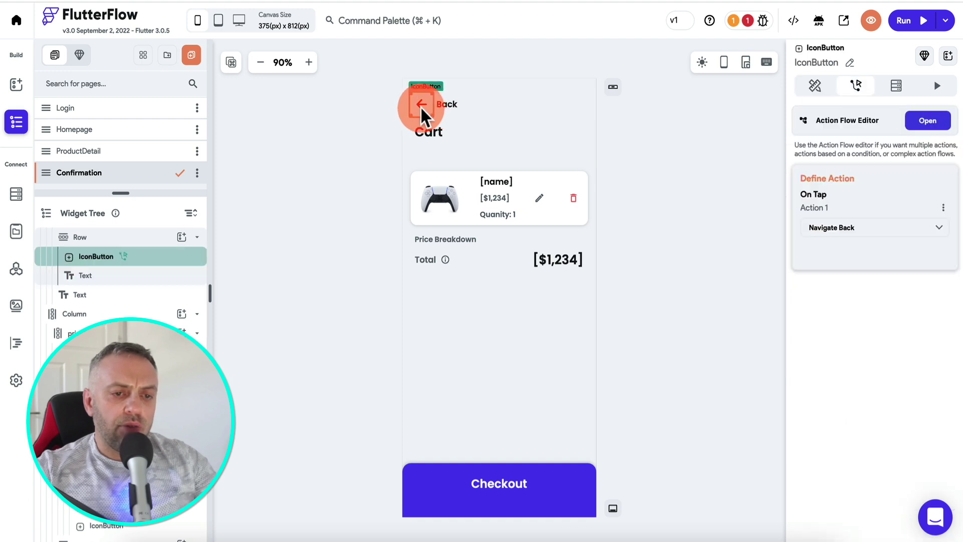
{"action": "left_click", "coordinate": [393, 129]}
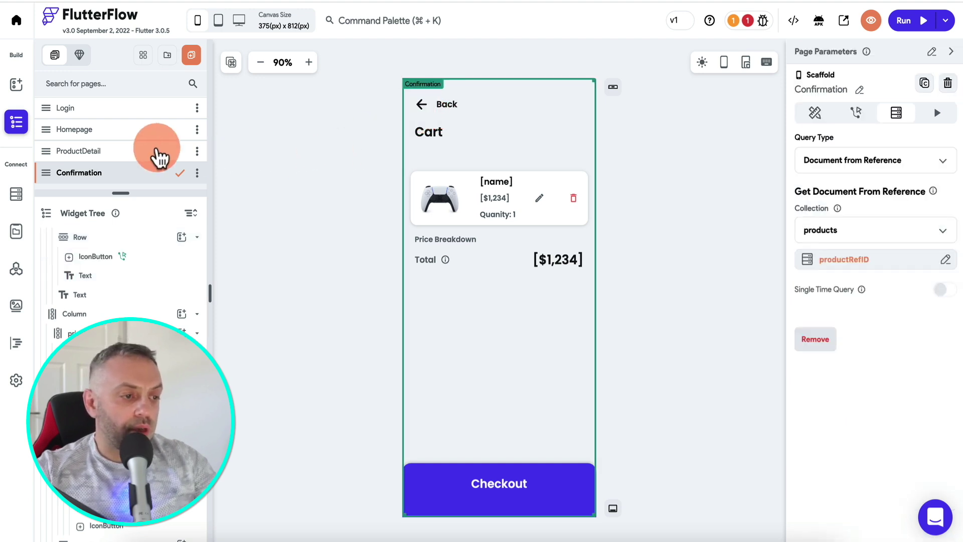
{"action": "left_click", "coordinate": [159, 153]}
{"action": "left_click", "coordinate": [525, 318]}
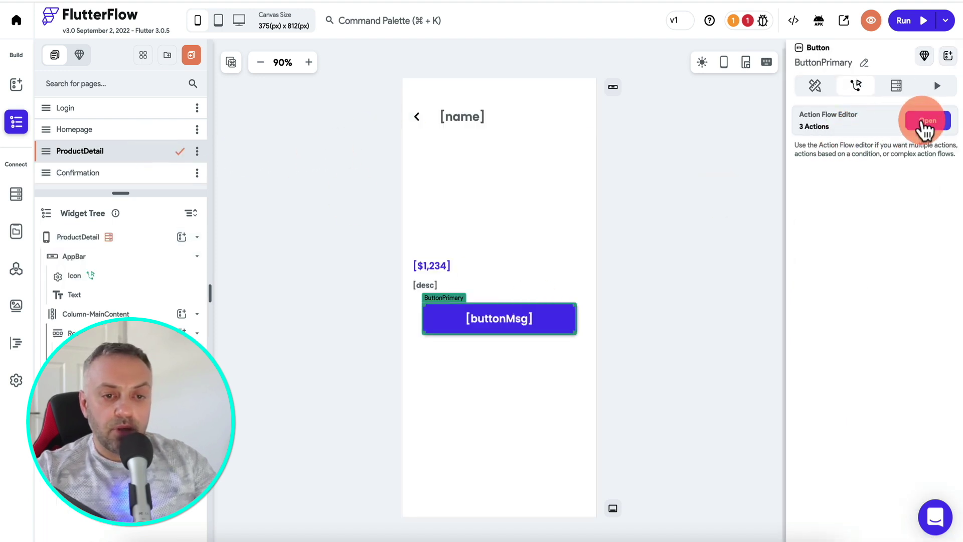
{"action": "left_click", "coordinate": [923, 123]}
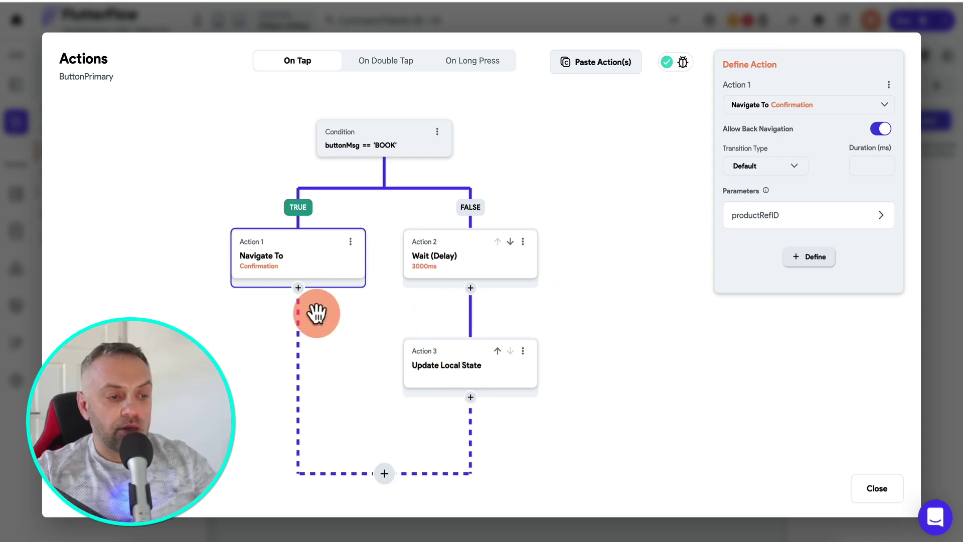
{"action": "left_click", "coordinate": [877, 494]}
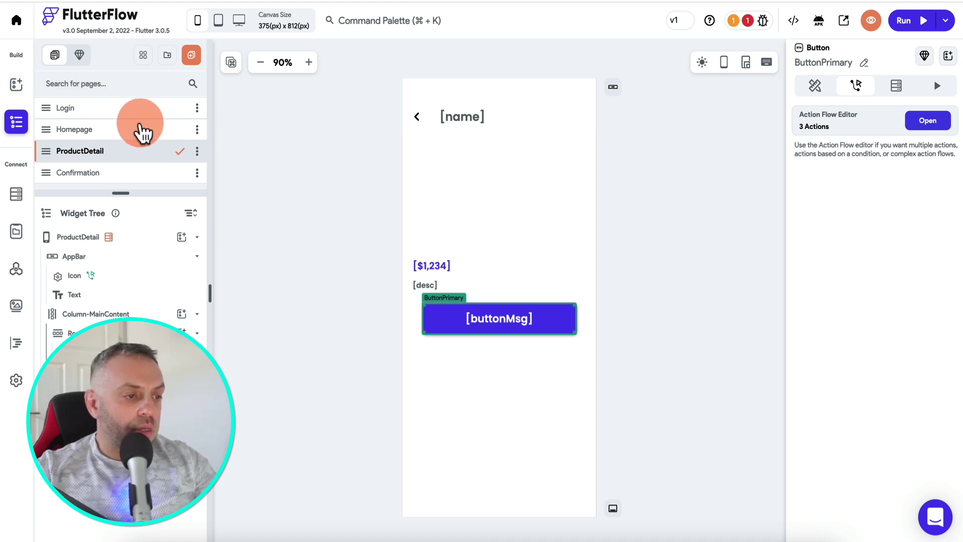
{"action": "left_click", "coordinate": [143, 133]}
{"action": "left_click", "coordinate": [133, 154]}
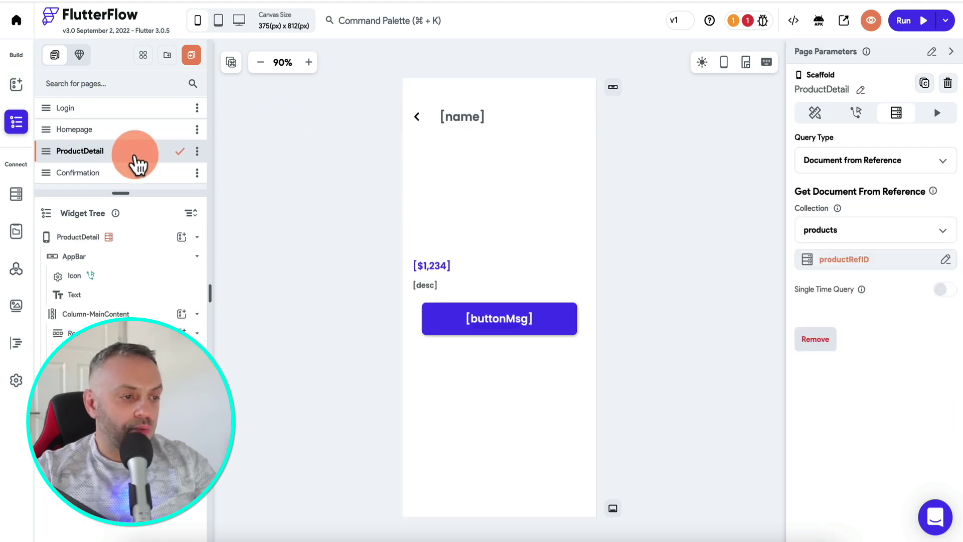
{"action": "left_click", "coordinate": [134, 175]}
{"action": "left_click", "coordinate": [139, 151]}
{"action": "left_click", "coordinate": [494, 98]}
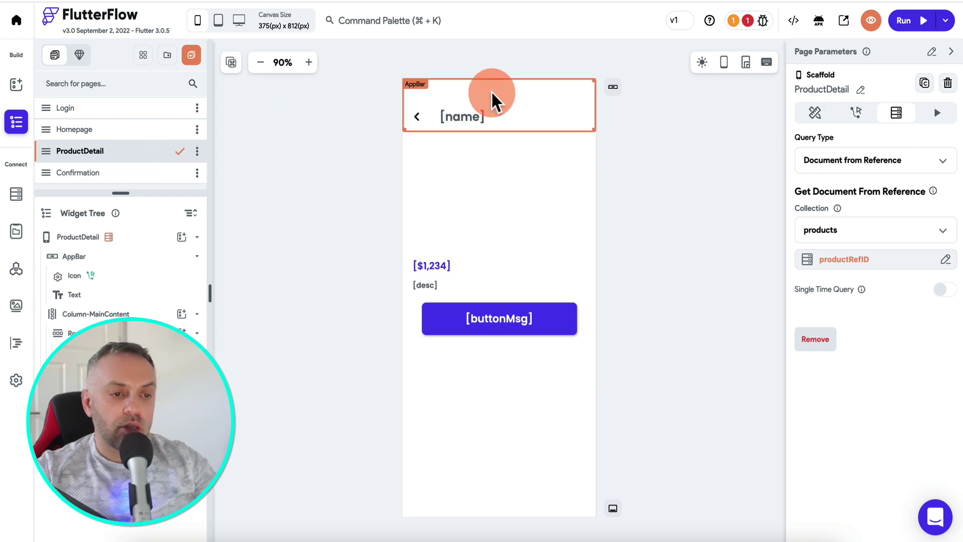
Step: From the project's navigation error, delete the cart row's Navigate To Controller Details action and close the action editor
{"action": "left_click", "coordinate": [749, 21]}
{"action": "left_click", "coordinate": [694, 116]}
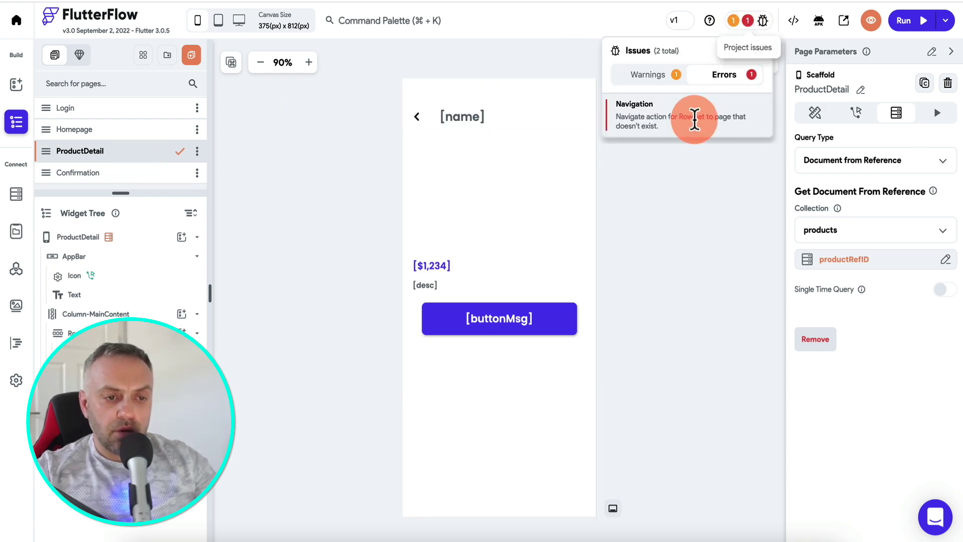
{"action": "left_click", "coordinate": [694, 124]}
{"action": "left_click", "coordinate": [437, 132]}
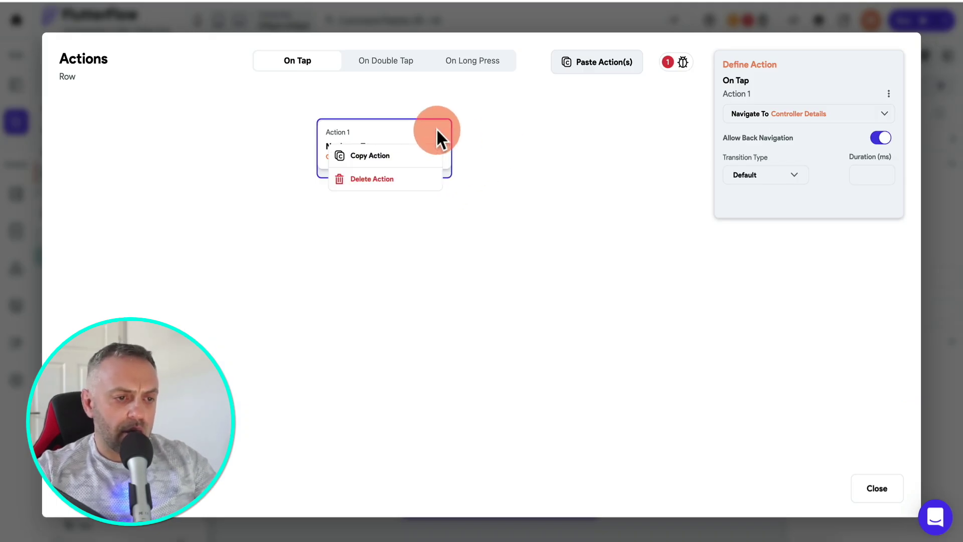
{"action": "left_click", "coordinate": [382, 179]}
{"action": "left_click", "coordinate": [559, 296]}
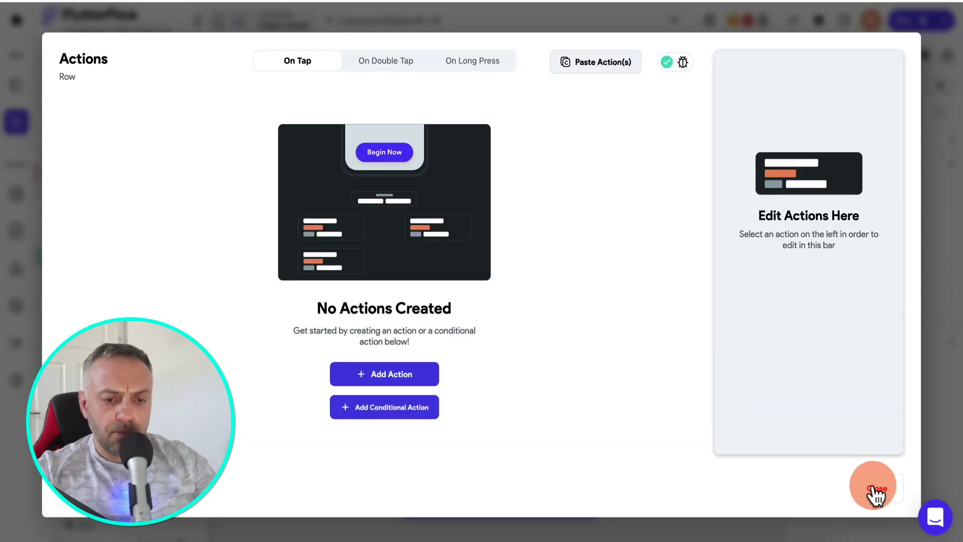
{"action": "left_click", "coordinate": [875, 490]}
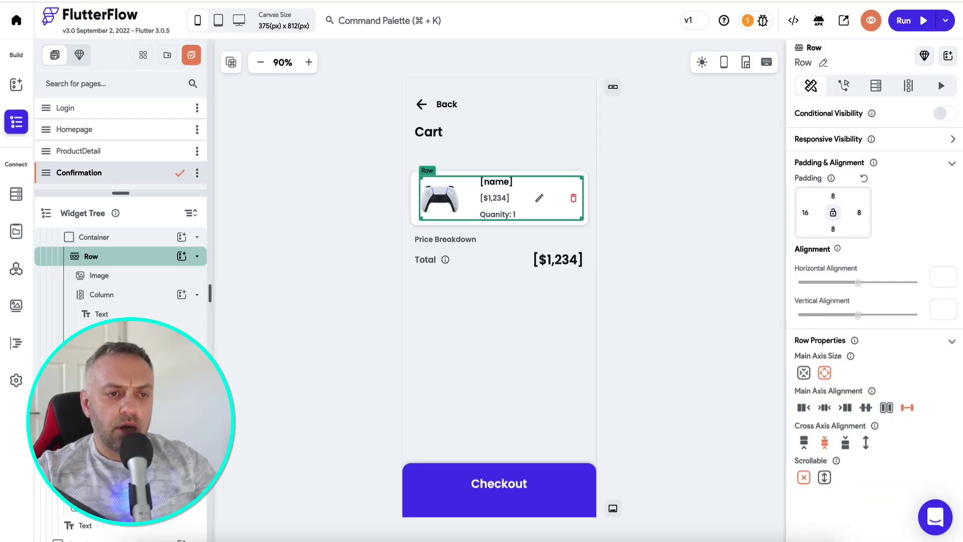
Step: Reload the app in Test Mode, enter "Sony" as the search term, and check the Sony A7S3 reservation dates in Firestore
{"action": "scroll", "coordinate": [696, 47], "scroll_direction": "up", "scroll_amount": 2}
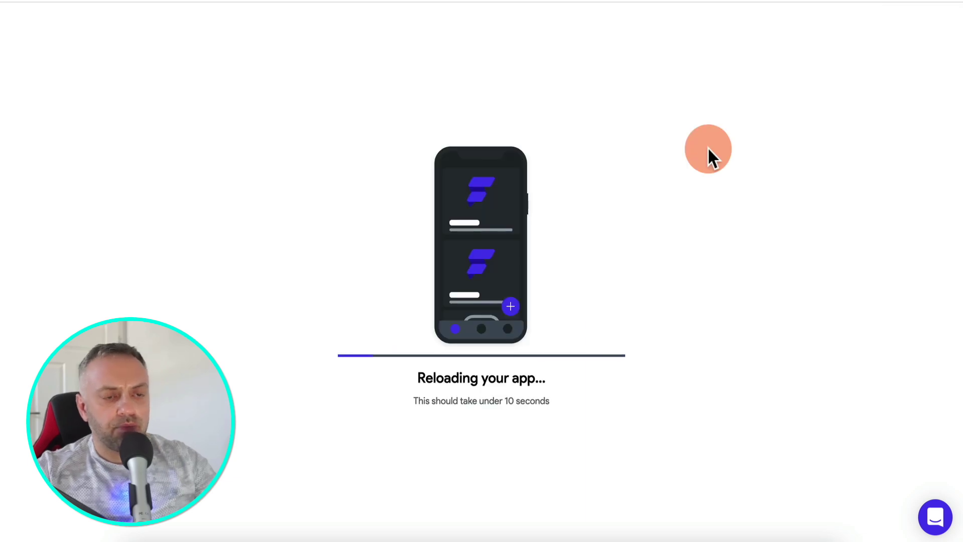
{"action": "left_click", "coordinate": [396, 149]}
{"action": "type", "text": "Sony"}
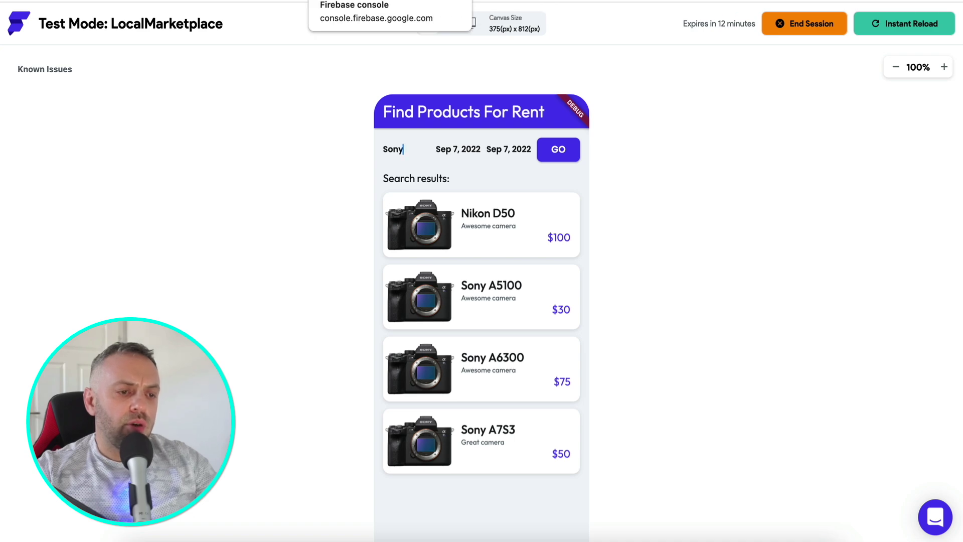
{"action": "left_click", "coordinate": [351, 1]}
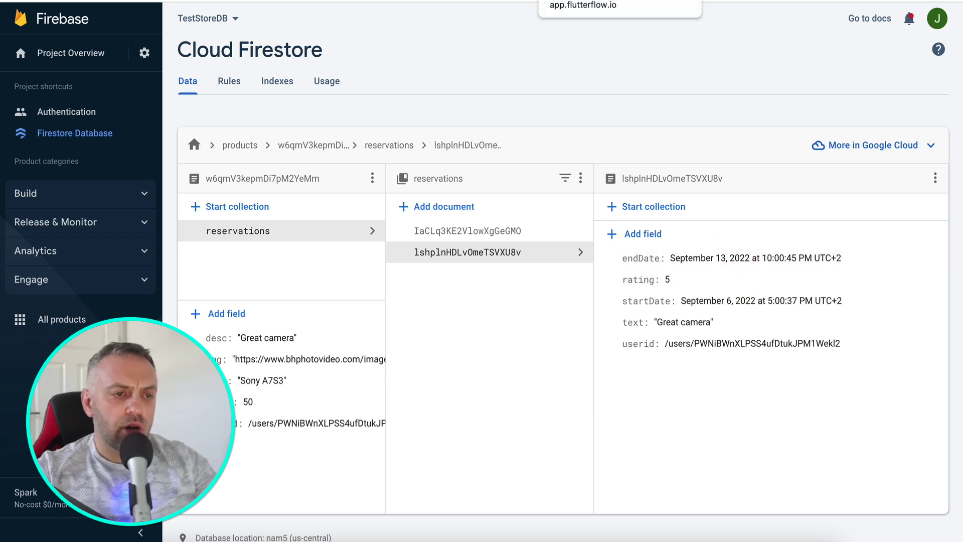
Step: Return to the test app, set the rental end date to Sep 9, 2022, and run the Sony search
{"action": "left_click", "coordinate": [572, 1]}
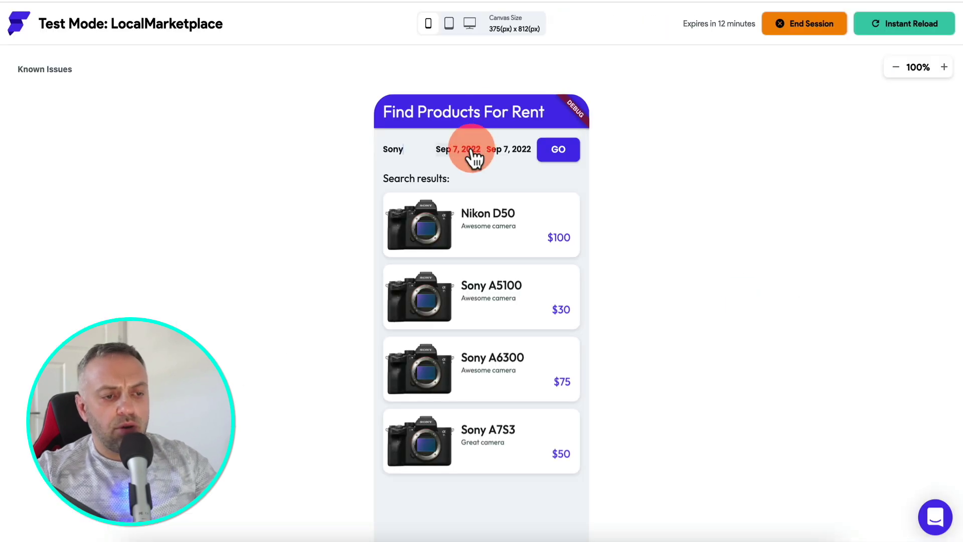
{"action": "left_click", "coordinate": [517, 157]}
{"action": "scroll", "coordinate": [553, 476], "scroll_direction": "down", "scroll_amount": 2}
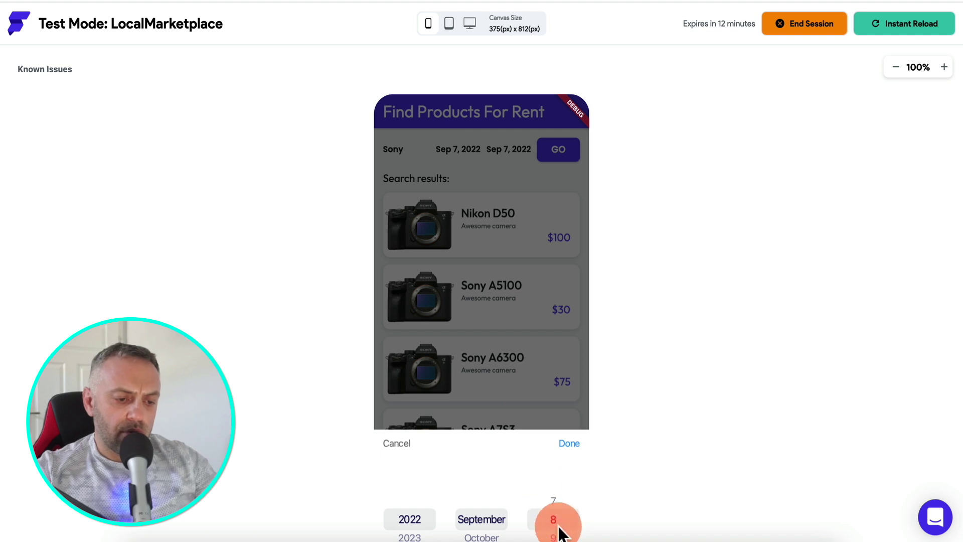
{"action": "left_click", "coordinate": [570, 444]}
{"action": "left_click", "coordinate": [559, 150]}
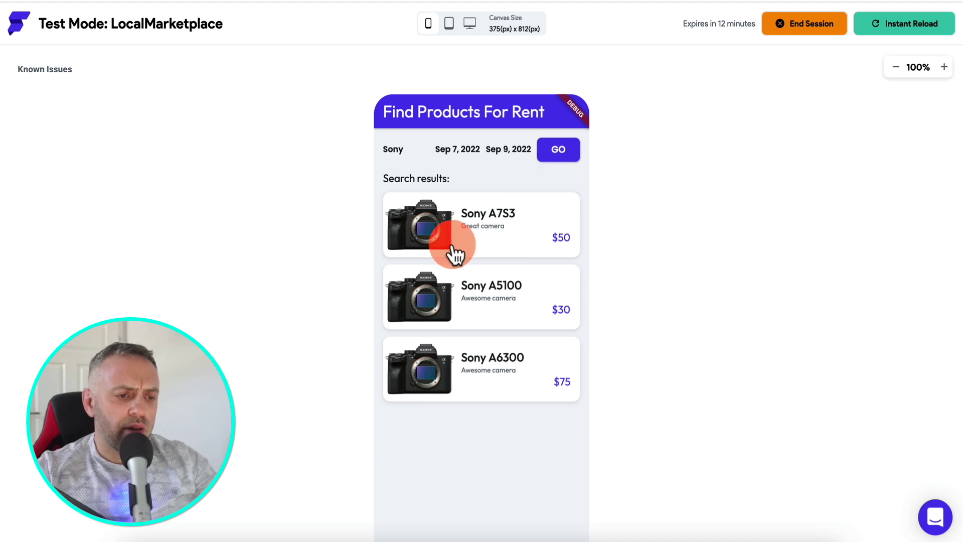
Step: Open the Sony A7S3 product from the search results and check its availability for the selected rental dates
{"action": "left_click", "coordinate": [420, 227]}
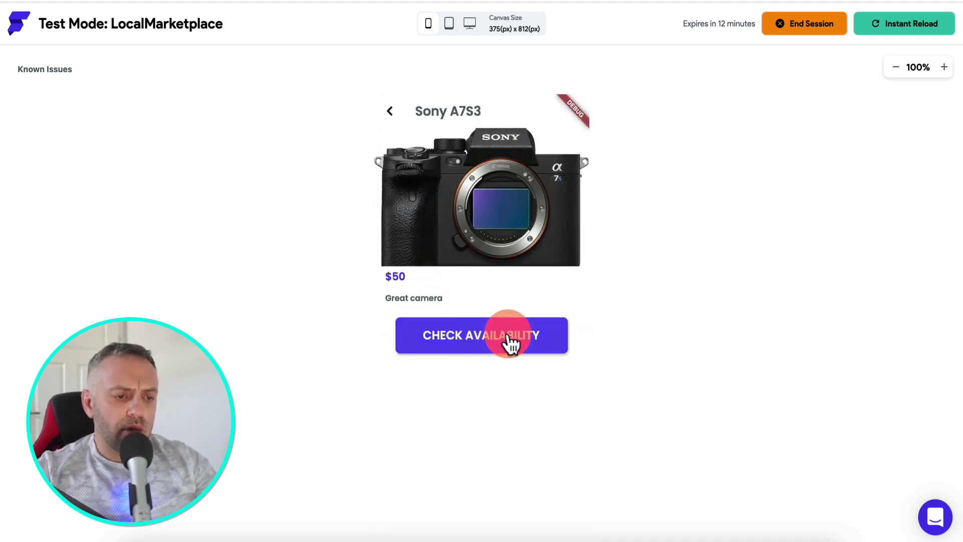
{"action": "left_click", "coordinate": [508, 339]}
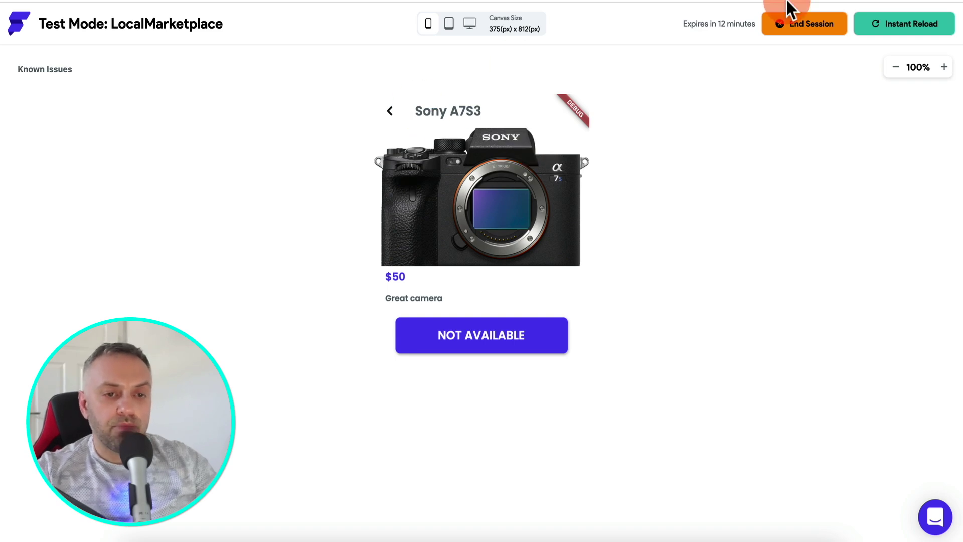
Step: Reload the test app and enter "Sony" as the product search term
{"action": "left_click", "coordinate": [871, 24]}
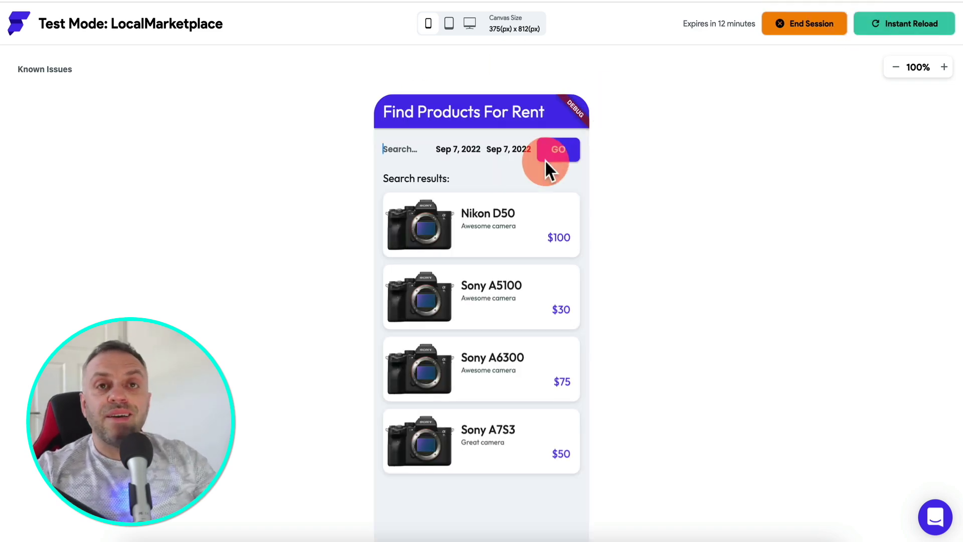
{"action": "type", "text": "Sony"}
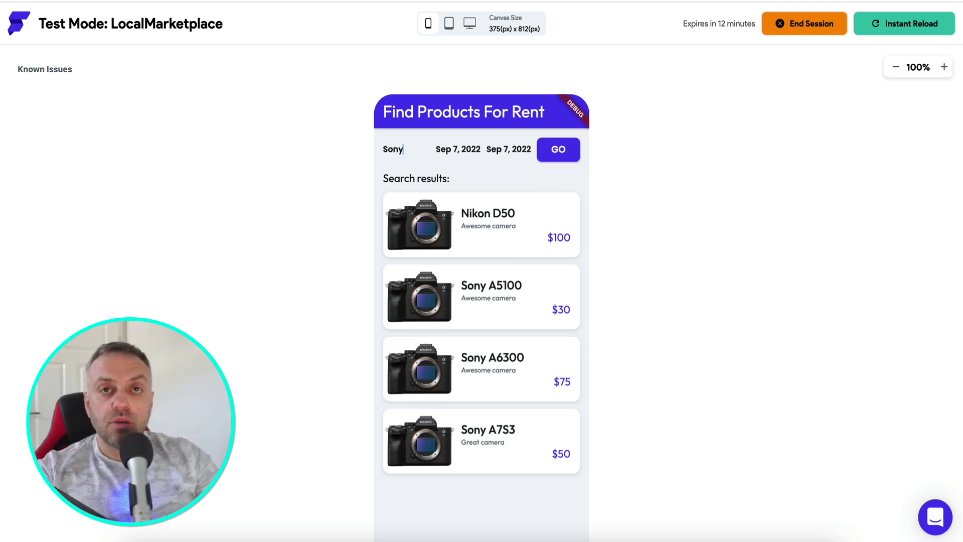
{"action": "left_click", "coordinate": [420, 157]}
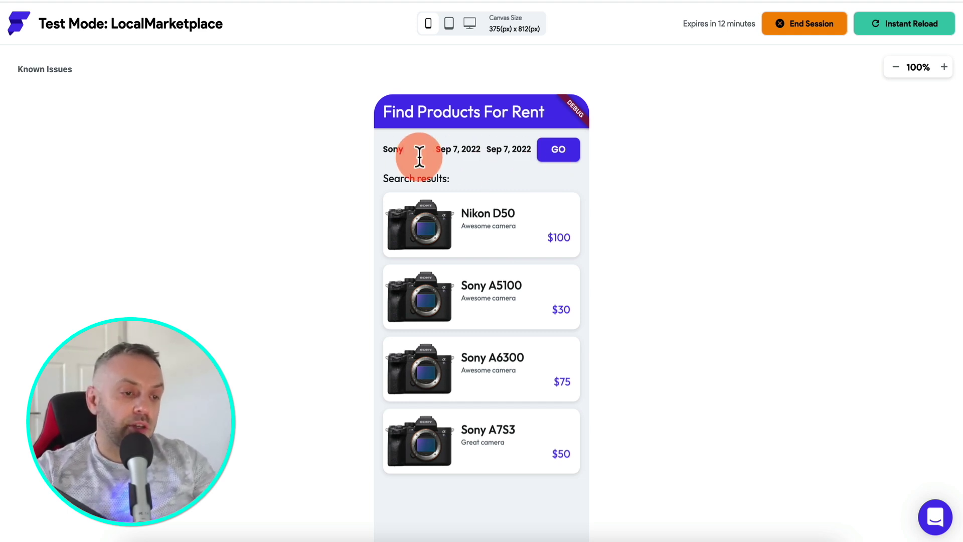
Step: Set both the rental start date and the rental end date to Sep 7, 2023
{"action": "left_click", "coordinate": [458, 152]}
{"action": "scroll", "coordinate": [415, 488], "scroll_direction": "down", "scroll_amount": 2}
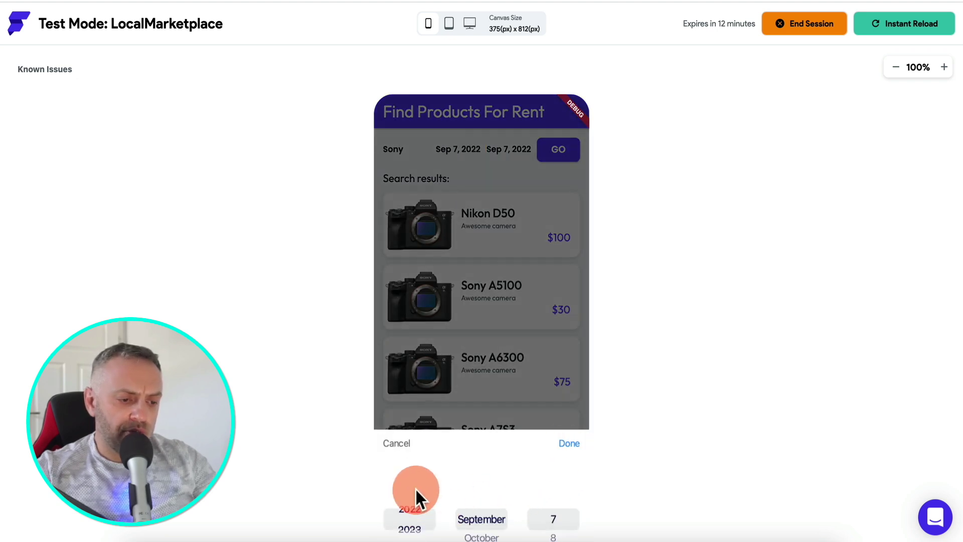
{"action": "left_click", "coordinate": [415, 494]}
{"action": "left_click", "coordinate": [569, 444]}
{"action": "left_click", "coordinate": [499, 151]}
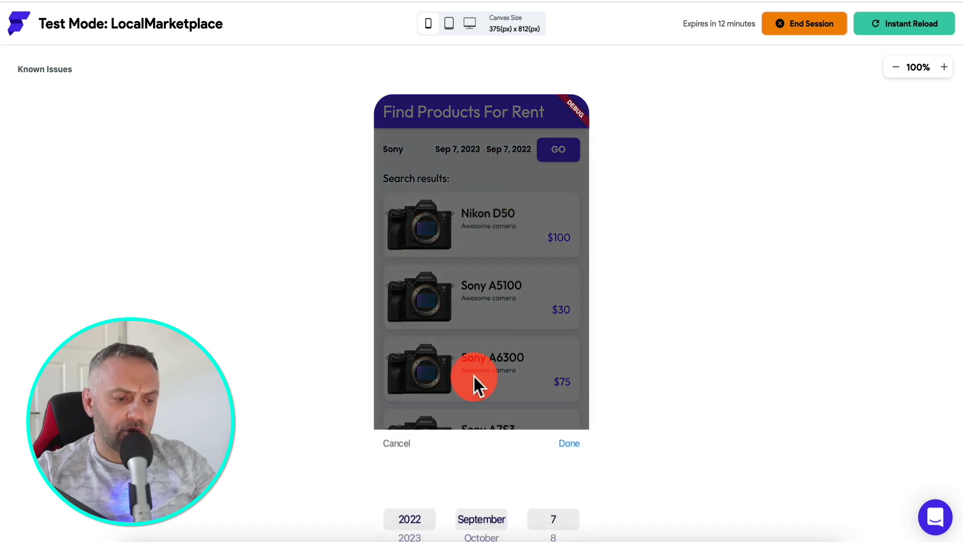
{"action": "scroll", "coordinate": [411, 499], "scroll_direction": "down", "scroll_amount": 1}
{"action": "left_click", "coordinate": [570, 444]}
Step: Set the rental start date to Oct 7, 2023
{"action": "left_click", "coordinate": [470, 145]}
{"action": "scroll", "coordinate": [483, 507], "scroll_direction": "up", "scroll_amount": 1}
{"action": "left_click", "coordinate": [566, 446]}
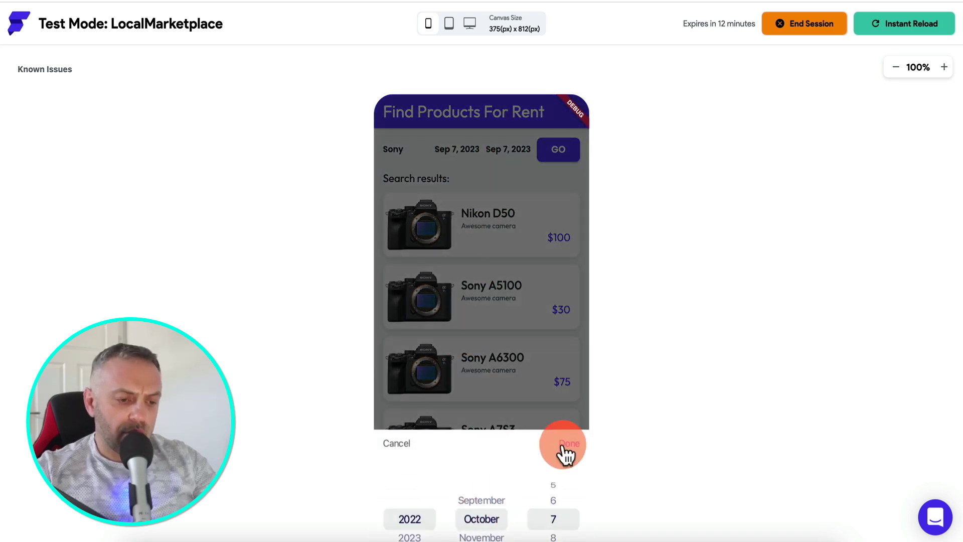
{"action": "left_click", "coordinate": [492, 153]}
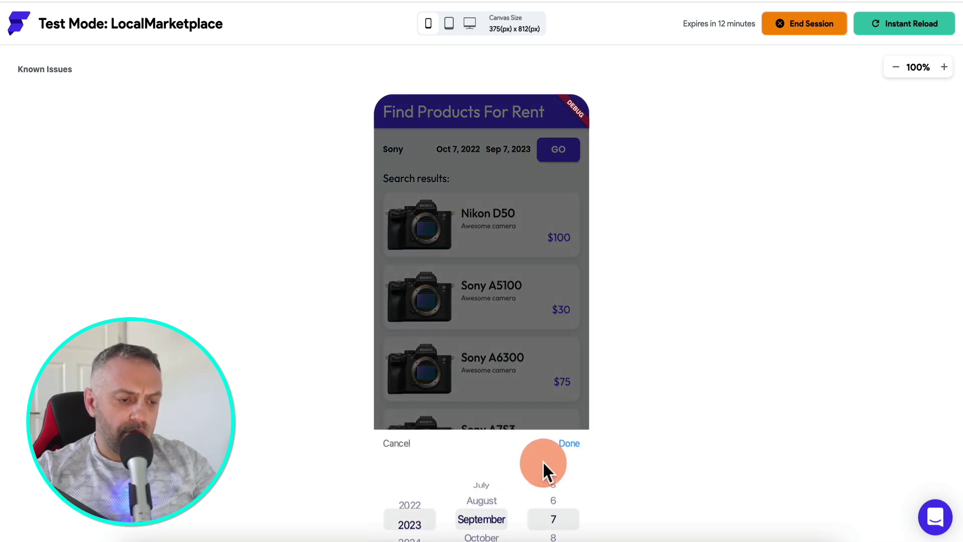
{"action": "left_click", "coordinate": [423, 508]}
{"action": "left_click", "coordinate": [572, 449]}
Step: Set the rental end date to Oct 11, 2023
{"action": "left_click", "coordinate": [491, 149]}
{"action": "scroll", "coordinate": [477, 477], "scroll_direction": "down", "scroll_amount": 1}
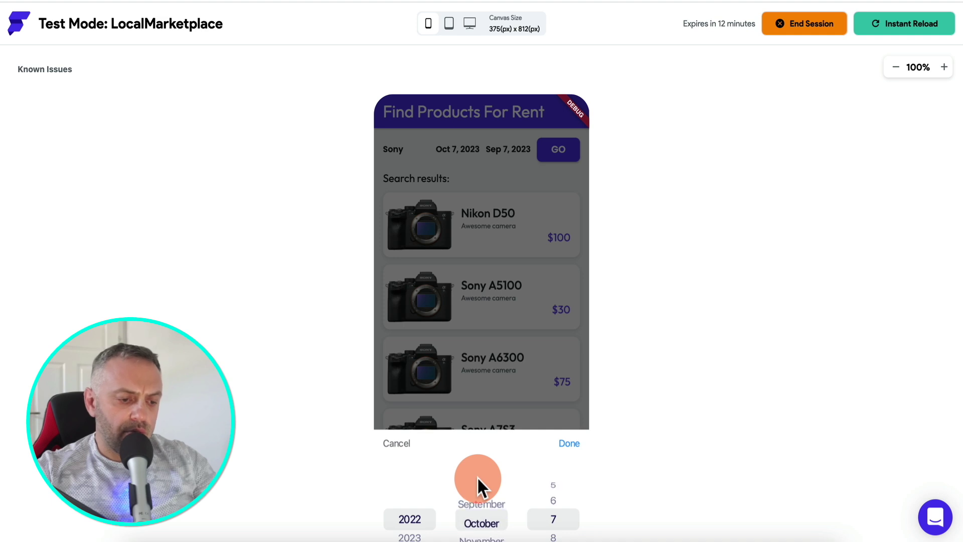
{"action": "scroll", "coordinate": [420, 490], "scroll_direction": "down", "scroll_amount": 1}
{"action": "scroll", "coordinate": [561, 504], "scroll_direction": "down", "scroll_amount": 4}
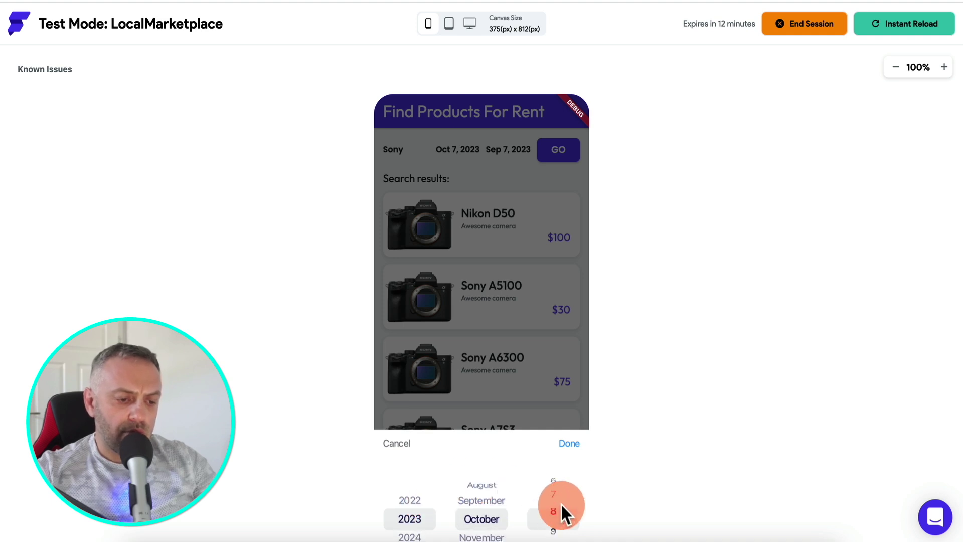
{"action": "left_click", "coordinate": [571, 444]}
{"action": "left_click", "coordinate": [515, 155]}
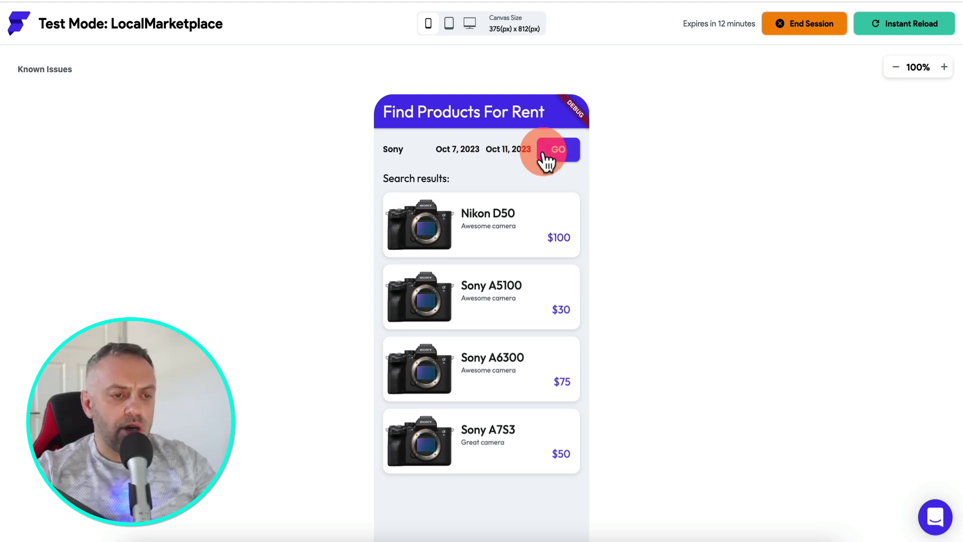
Step: Run the Sony search, then check the Sony A7S3's availability and book it
{"action": "left_click", "coordinate": [552, 156]}
{"action": "left_click", "coordinate": [493, 221]}
{"action": "left_click", "coordinate": [490, 335]}
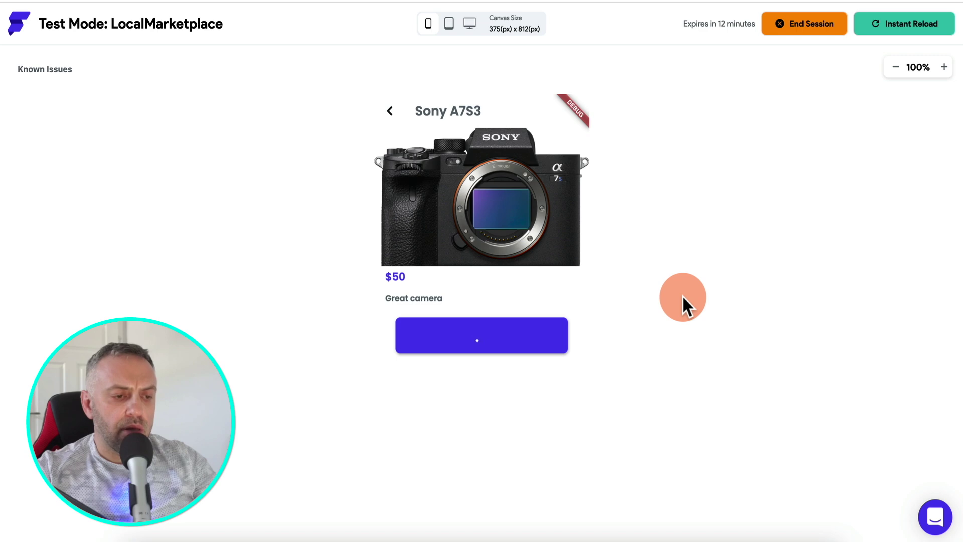
{"action": "left_click", "coordinate": [492, 339]}
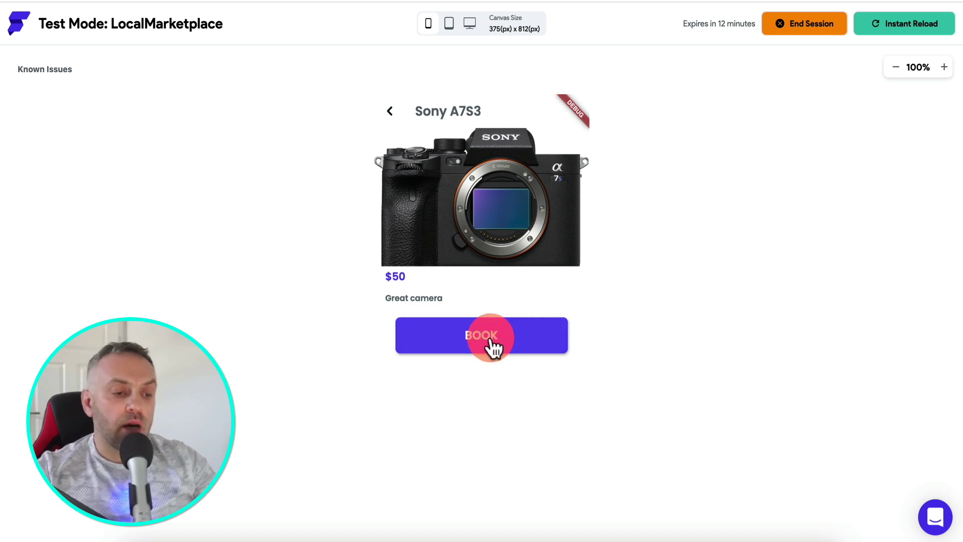